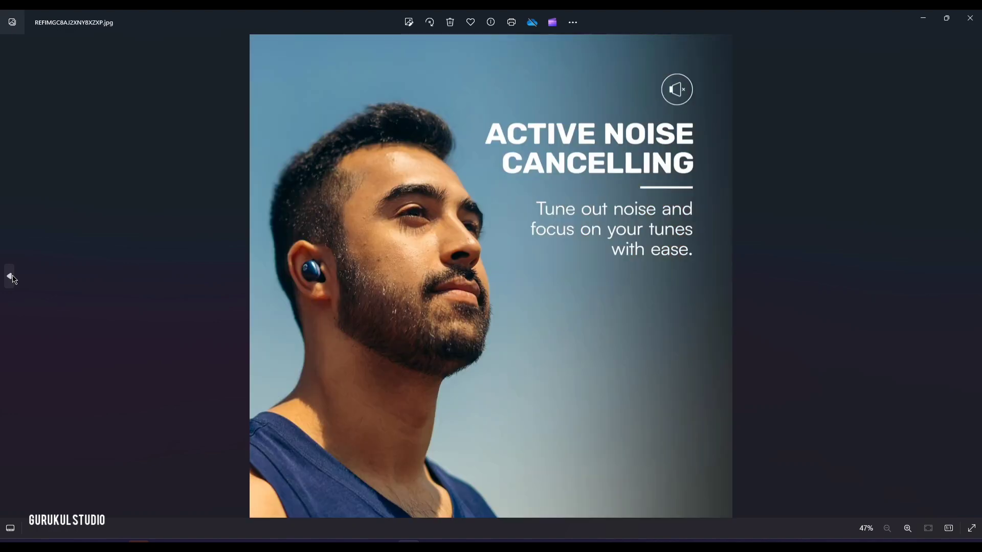
Step: View the water and sweat resistance reference image of the earbuds, and close the image viewer
{"action": "left_click", "coordinate": [13, 279]}
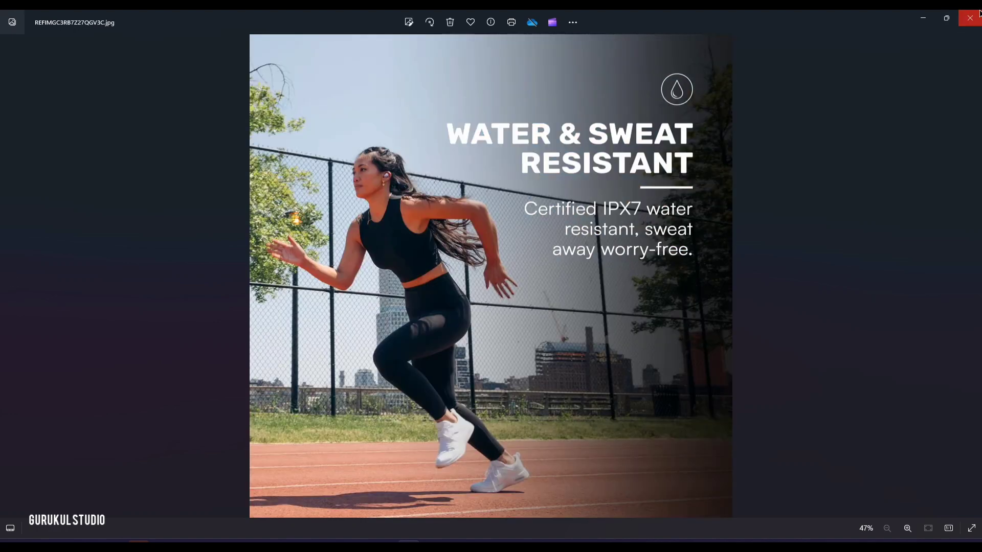
{"action": "left_click", "coordinate": [975, 16]}
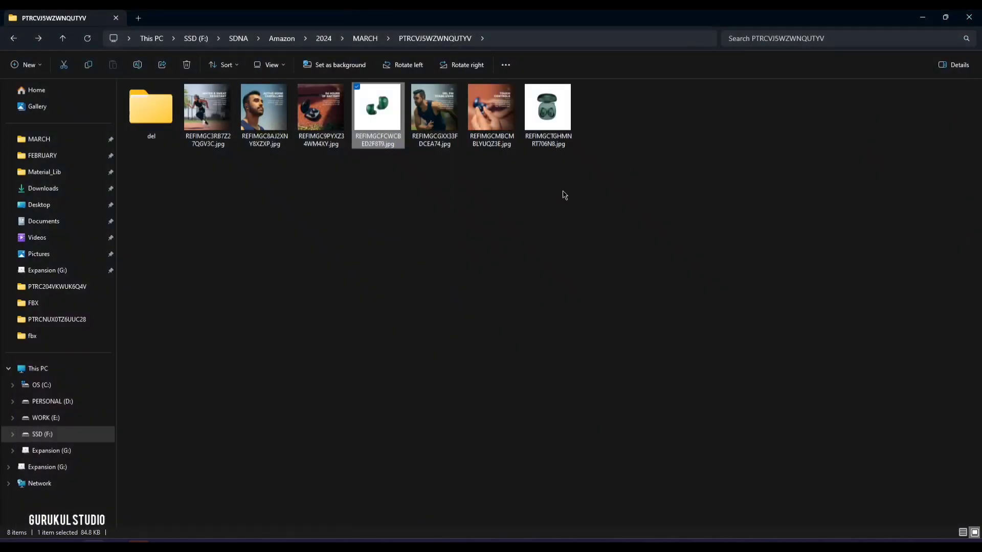
Step: Open the del folder and bring the earbud case model file from it into 3ds Max
{"action": "double_click", "coordinate": [150, 108]}
{"action": "double_click", "coordinate": [160, 114]}
{"action": "left_click_drag", "start_coordinate": [154, 102], "coordinate": [821, 299]}
{"action": "key", "text": "alt+Tab"}
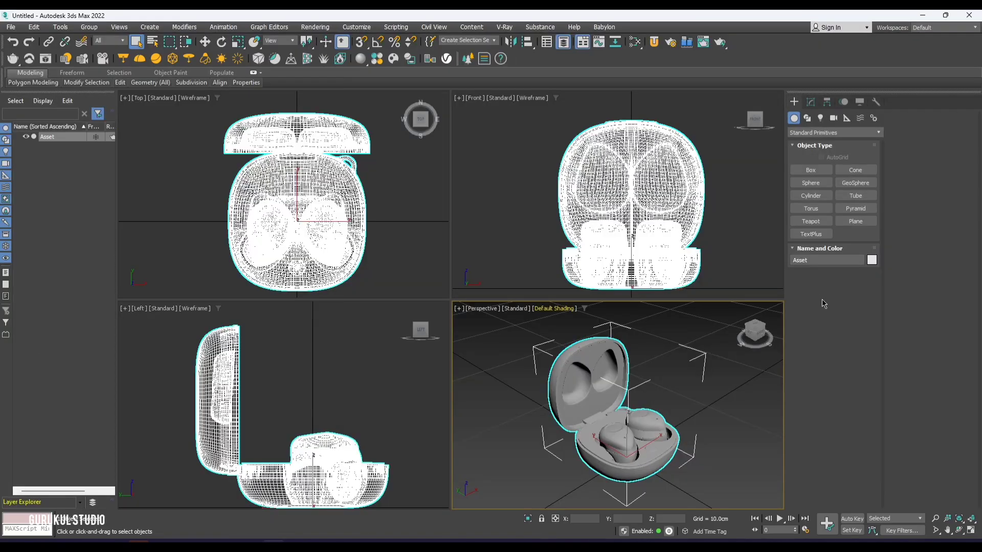
Step: Maximize the perspective viewport and apply the Unwrap UVW modifier to the earbud case model
{"action": "key", "text": "alt+w"}
{"action": "middle_click_drag", "start_coordinate": [573, 314], "coordinate": [461, 313], "text": "alt"}
{"action": "scroll", "coordinate": [461, 313], "scroll_direction": "up", "scroll_amount": 2}
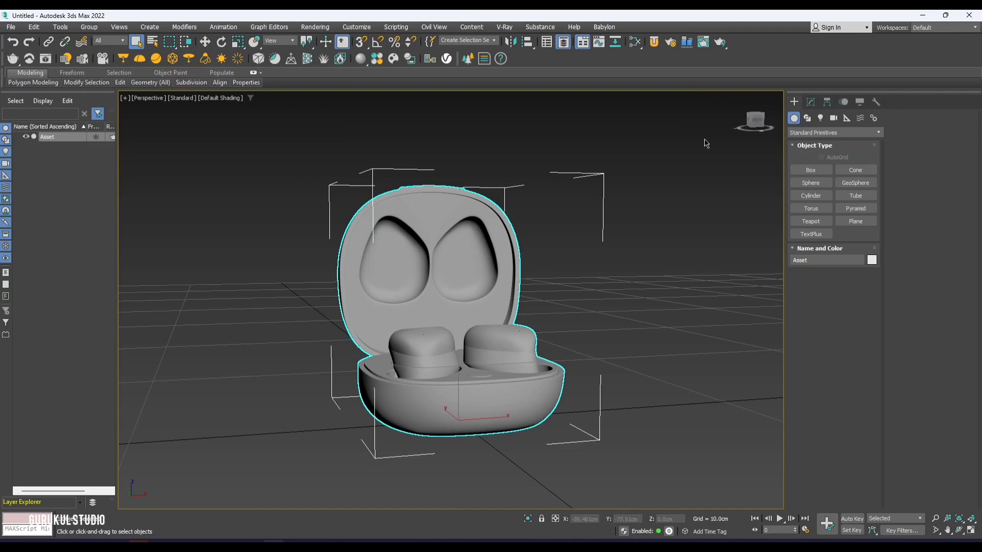
{"action": "left_click", "coordinate": [812, 103]}
{"action": "left_click", "coordinate": [811, 146]}
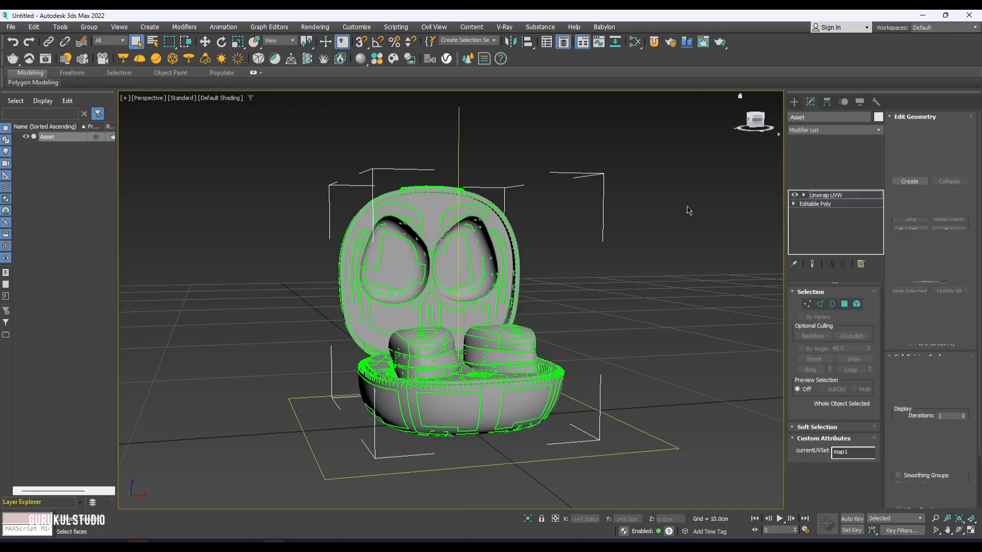
Step: Select all polygons of the model and open the UV editor, placed beside the model
{"action": "key", "text": "ctrl+a"}
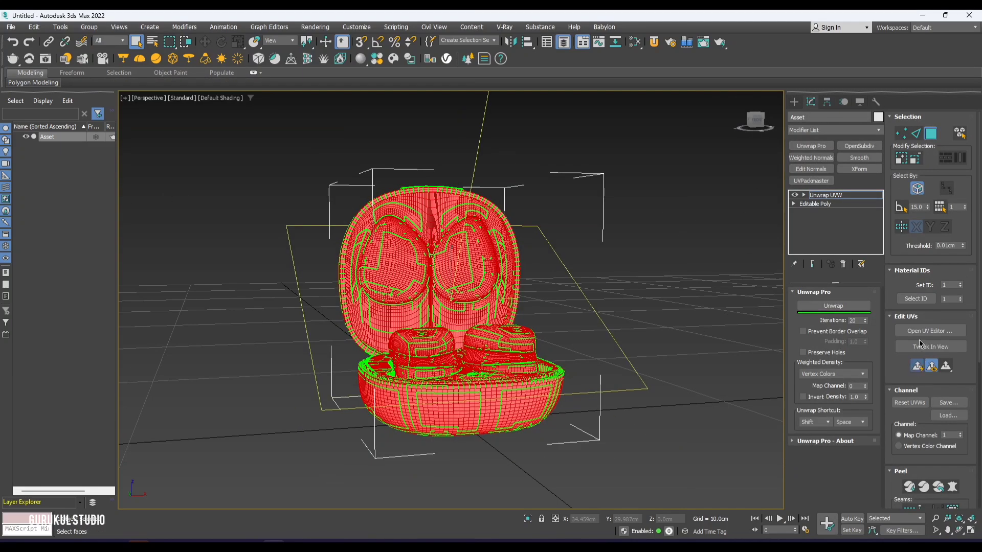
{"action": "left_click", "coordinate": [924, 333]}
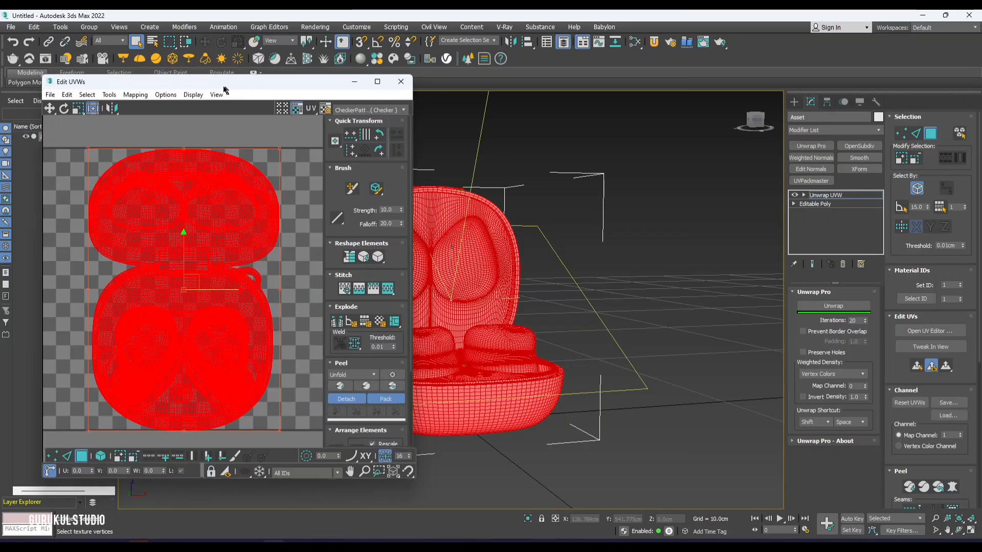
{"action": "left_click_drag", "start_coordinate": [224, 87], "coordinate": [188, 80]}
{"action": "key", "text": "z"}
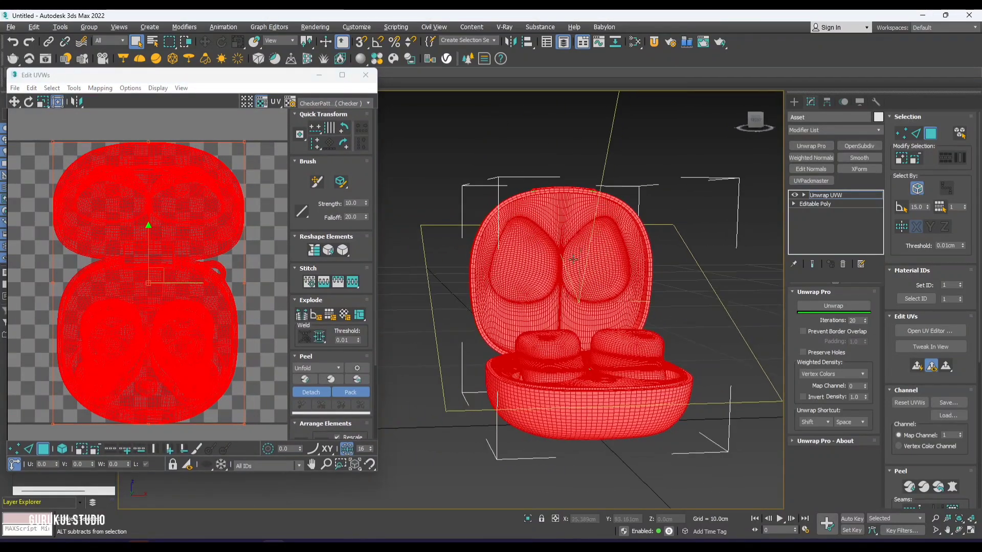
Step: Isolate the lid's inner shell with its two earbud recesses and unwrap it with Unwrap Pro
{"action": "middle_click_drag", "start_coordinate": [573, 259], "coordinate": [586, 160], "text": "alt"}
{"action": "left_click", "coordinate": [585, 160]}
{"action": "left_click", "coordinate": [576, 201]}
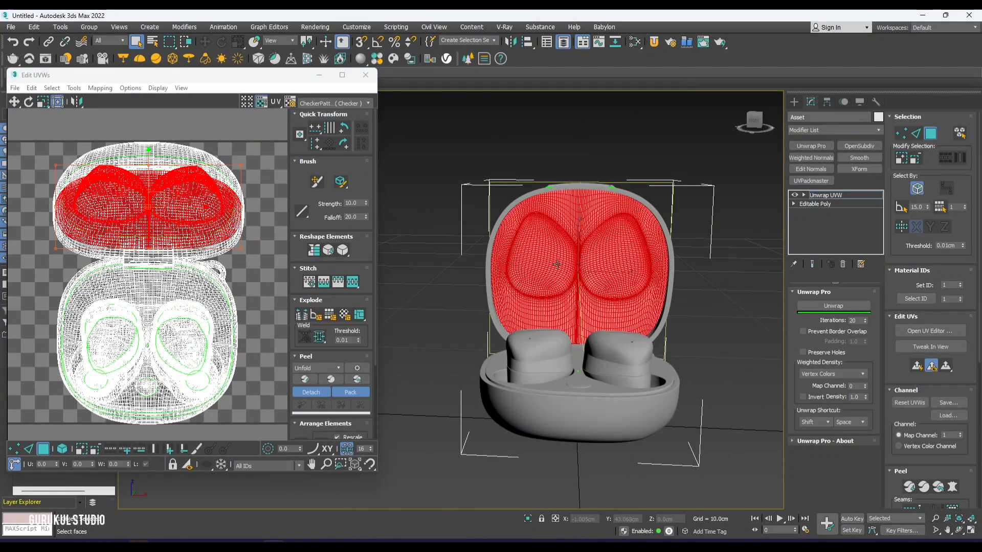
{"action": "left_click", "coordinate": [187, 464]}
{"action": "mouse_move", "coordinate": [536, 348]}
{"action": "middle_mouse_down", "text": "alt"}
{"action": "mouse_move", "coordinate": [446, 344]}
{"action": "mouse_move", "coordinate": [529, 351]}
{"action": "middle_mouse_up", "text": "alt"}
{"action": "key", "text": "shift+space"}
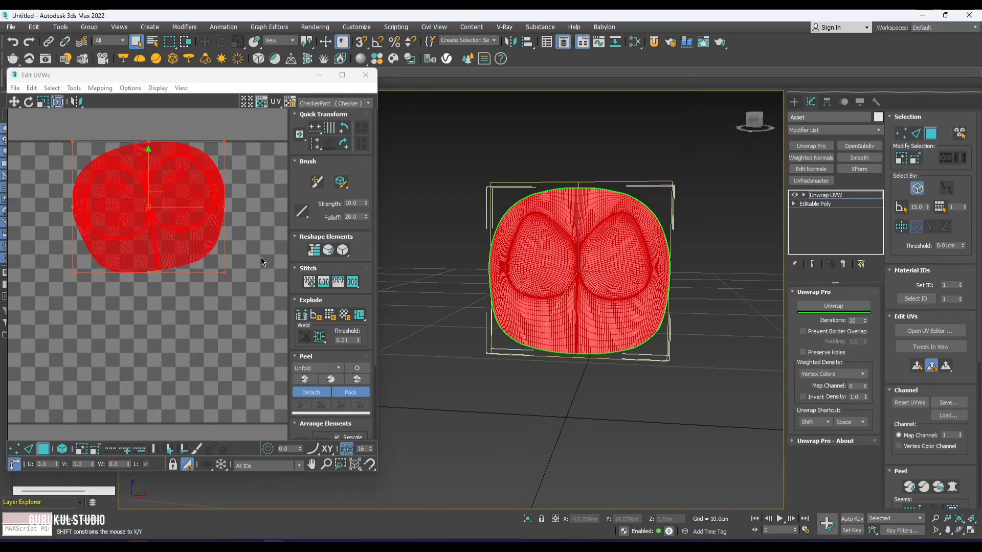
Step: Move the inner lid's UV shell above the UV tile and show all faces again
{"action": "scroll", "coordinate": [147, 246], "scroll_direction": "down", "scroll_amount": 3}
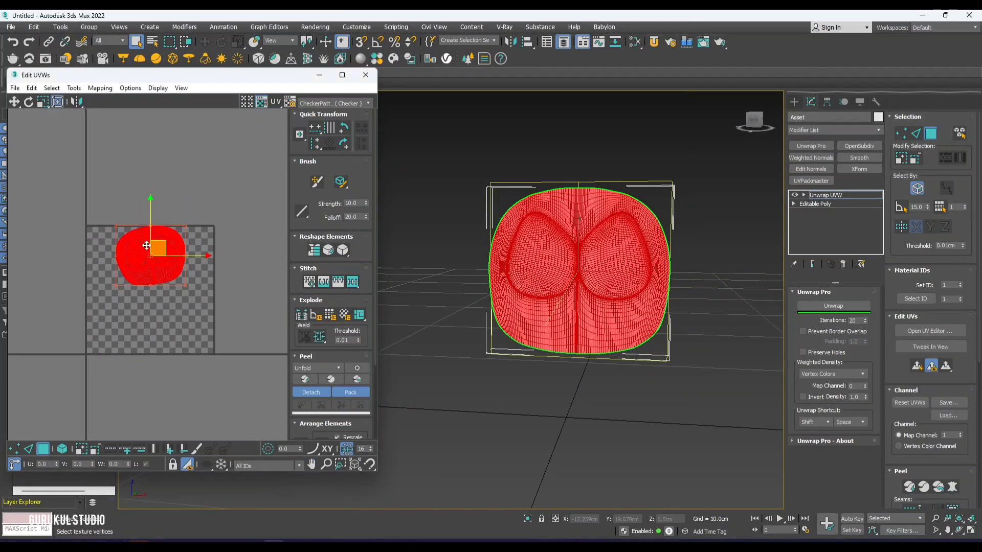
{"action": "scroll", "coordinate": [154, 235], "scroll_direction": "up", "scroll_amount": 5}
{"action": "scroll", "coordinate": [145, 280], "scroll_direction": "up", "scroll_amount": 3}
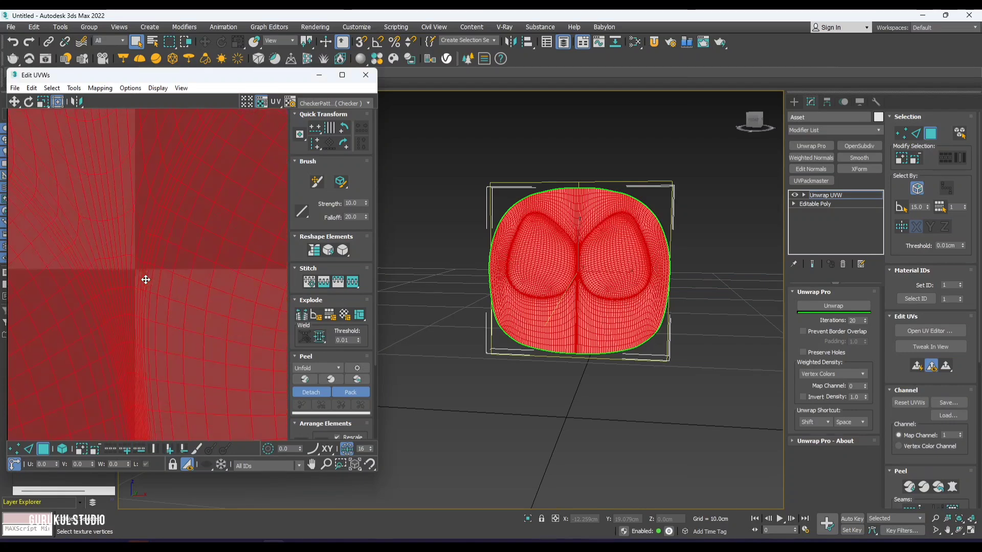
{"action": "scroll", "coordinate": [145, 279], "scroll_direction": "down", "scroll_amount": 6}
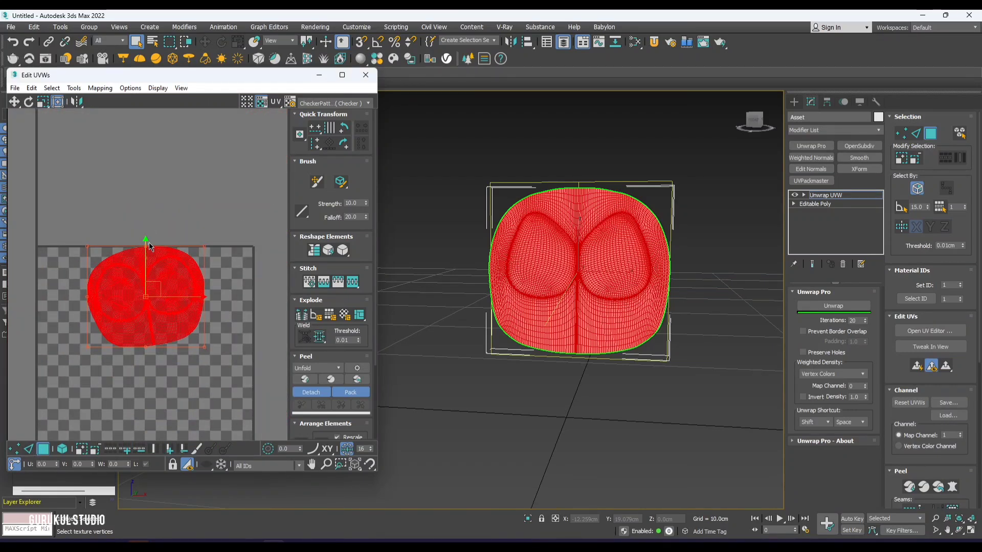
{"action": "left_click_drag", "start_coordinate": [145, 264], "coordinate": [150, 149]}
{"action": "left_click", "coordinate": [188, 463]}
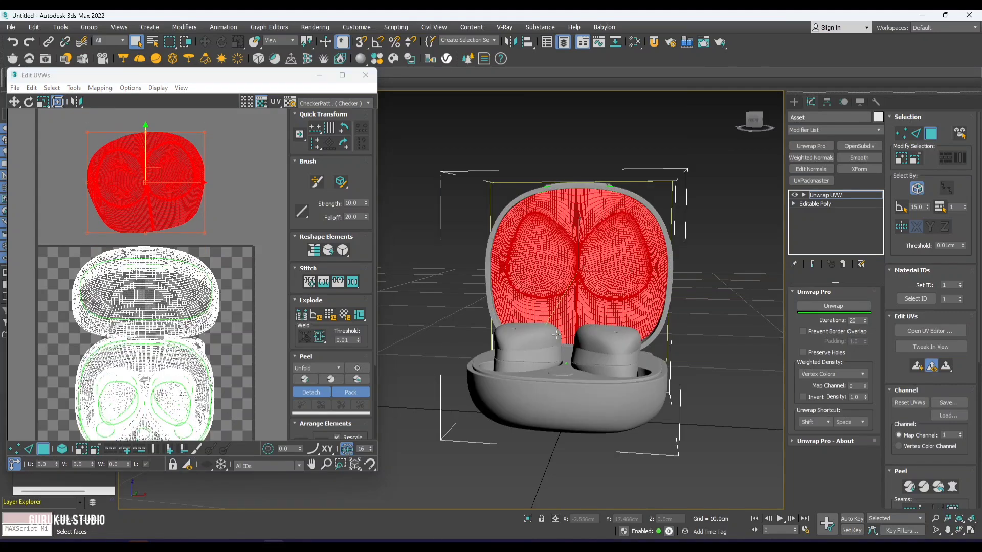
Step: Isolate the lid's outer shell and unwrap it with Unwrap Pro
{"action": "middle_click_drag", "start_coordinate": [556, 335], "coordinate": [594, 304], "text": "alt"}
{"action": "left_click", "coordinate": [595, 304]}
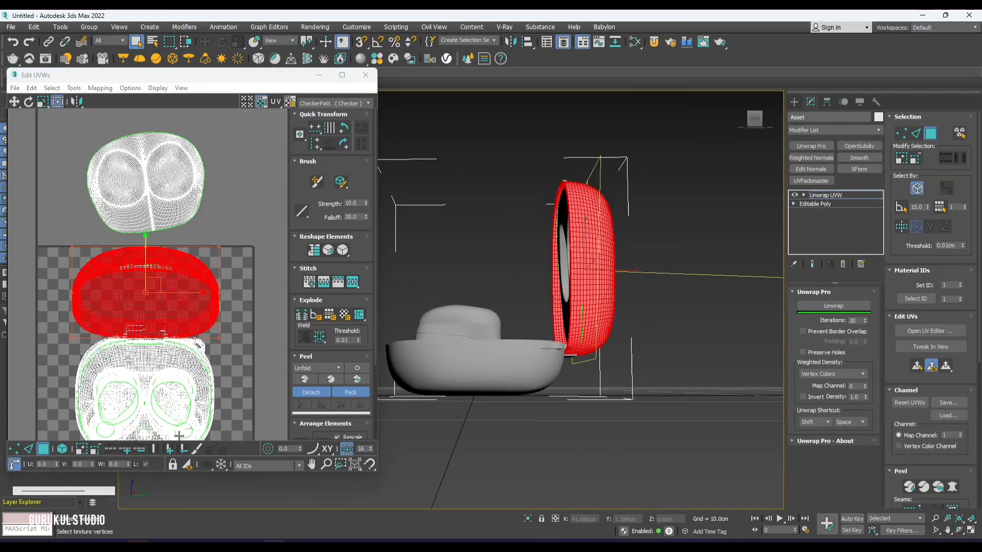
{"action": "left_click", "coordinate": [192, 463]}
{"action": "middle_click_drag", "start_coordinate": [681, 314], "coordinate": [619, 314], "text": "alt"}
{"action": "key", "text": "shift+space"}
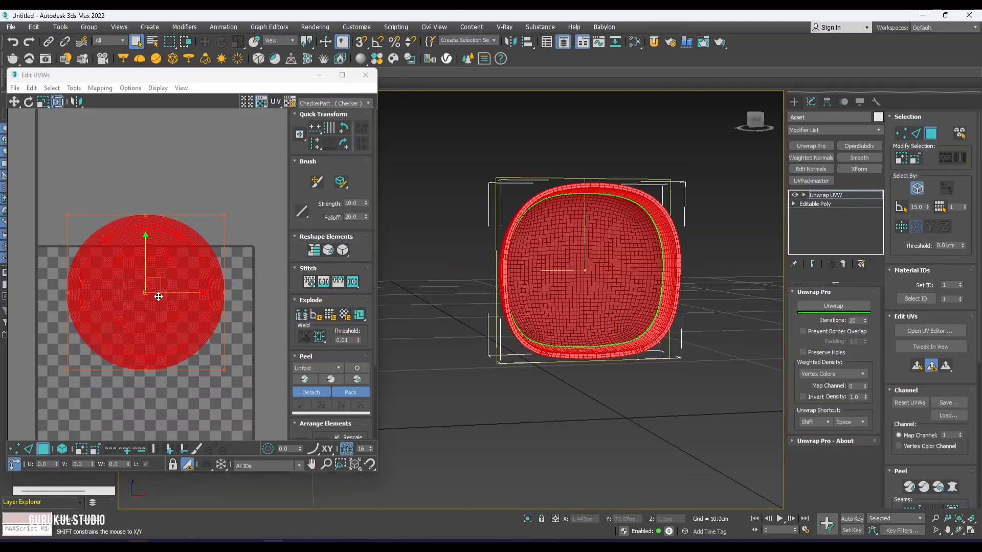
Step: Move the outer lid's UV shell up out of the UV tile and display the whole model again
{"action": "scroll", "coordinate": [159, 297], "scroll_direction": "down", "scroll_amount": 5}
{"action": "left_click_drag", "start_coordinate": [154, 260], "coordinate": [155, 187]}
{"action": "left_click", "coordinate": [188, 464]}
Step: Isolate the inner tray of the case base and switch to edge selection with edged faces displayed
{"action": "scroll", "coordinate": [630, 342], "scroll_direction": "up", "scroll_amount": 3}
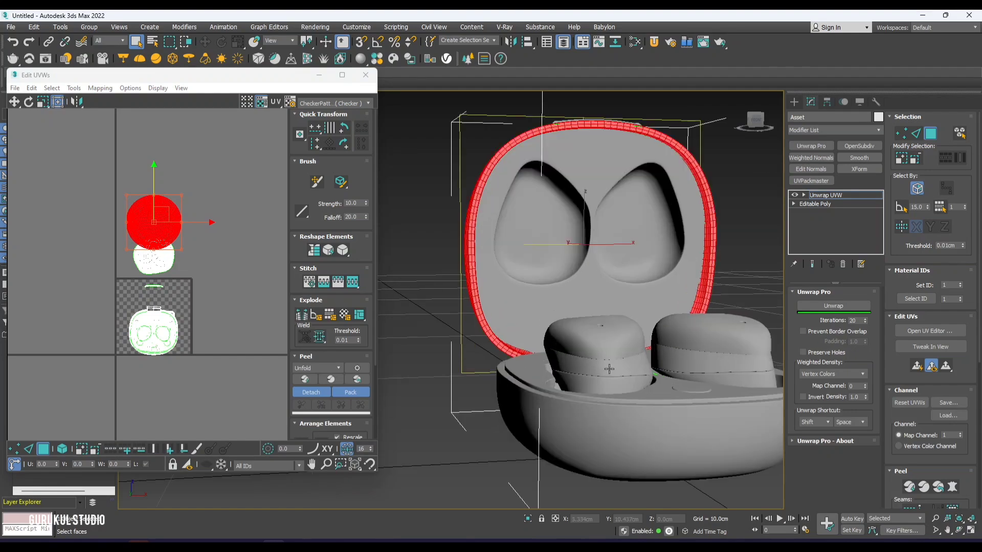
{"action": "middle_click_drag", "start_coordinate": [609, 371], "coordinate": [527, 368], "text": "alt"}
{"action": "left_click", "coordinate": [564, 441]}
{"action": "left_click", "coordinate": [189, 464]}
{"action": "middle_click_drag", "start_coordinate": [526, 368], "coordinate": [554, 346]}
{"action": "key", "text": "2"}
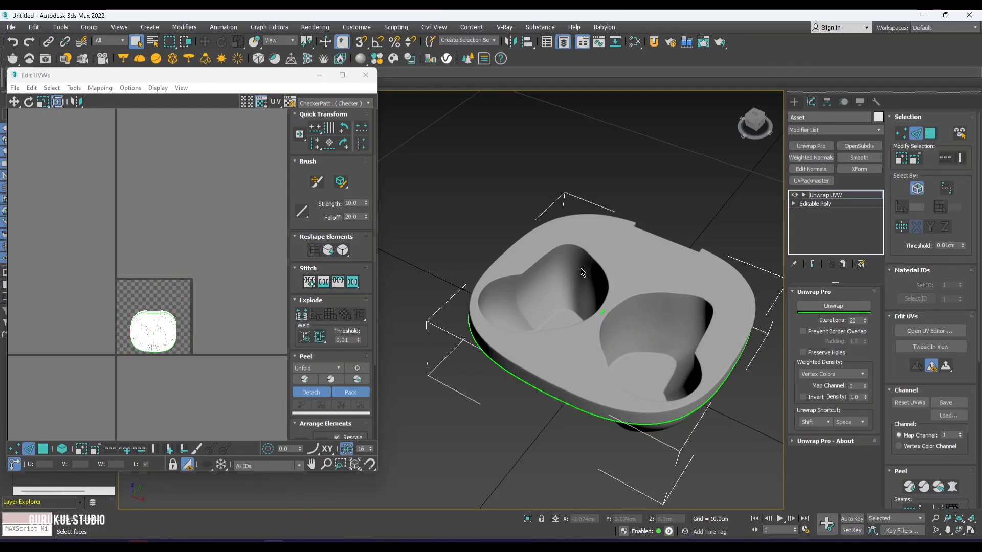
{"action": "key", "text": "F4"}
Step: Enable viewport clipping and lower the near clipping limit so the tray displays fully in close-up
{"action": "scroll", "coordinate": [554, 251], "scroll_direction": "up", "scroll_amount": 5}
{"action": "scroll", "coordinate": [554, 252], "scroll_direction": "up", "scroll_amount": 5}
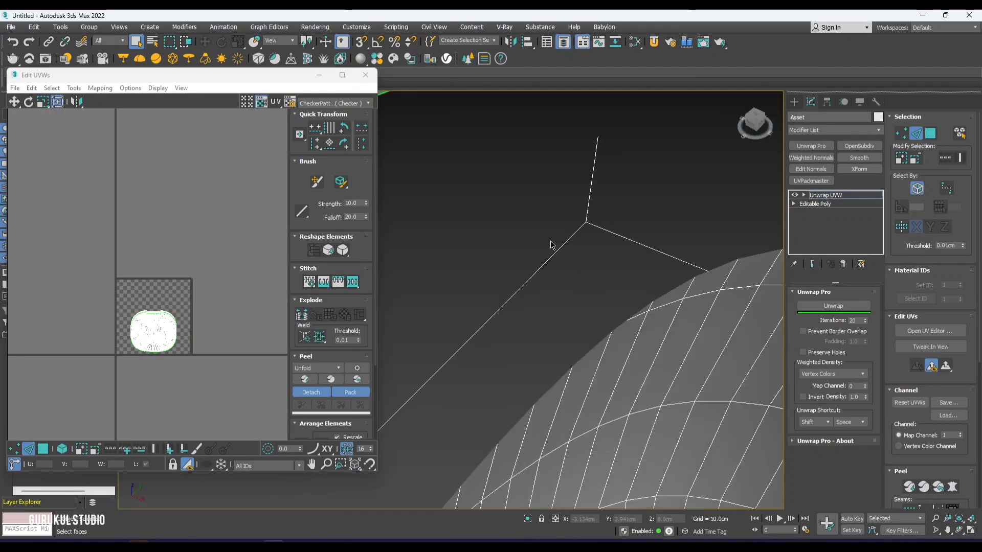
{"action": "left_click_drag", "start_coordinate": [282, 81], "coordinate": [291, 137]}
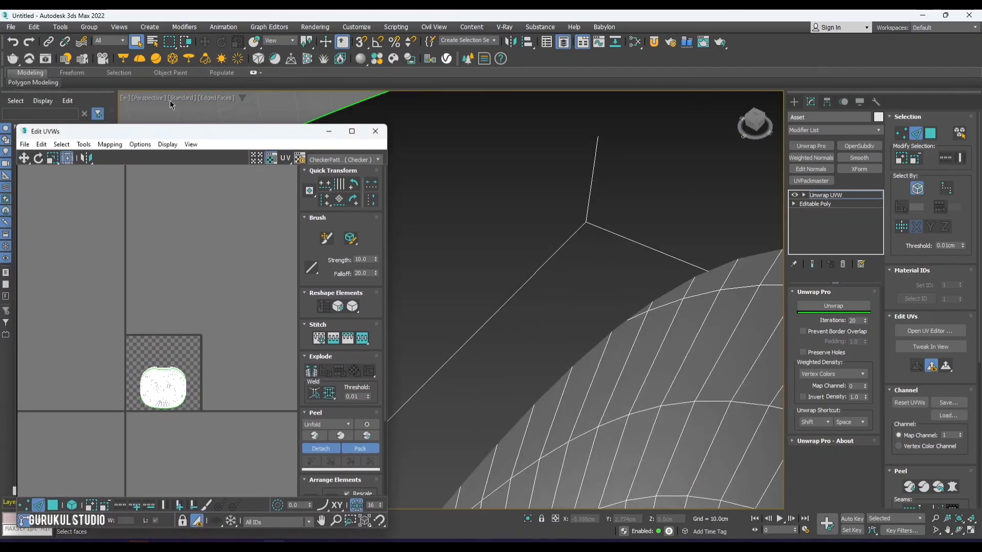
{"action": "left_click", "coordinate": [148, 98]}
{"action": "left_click", "coordinate": [159, 281]}
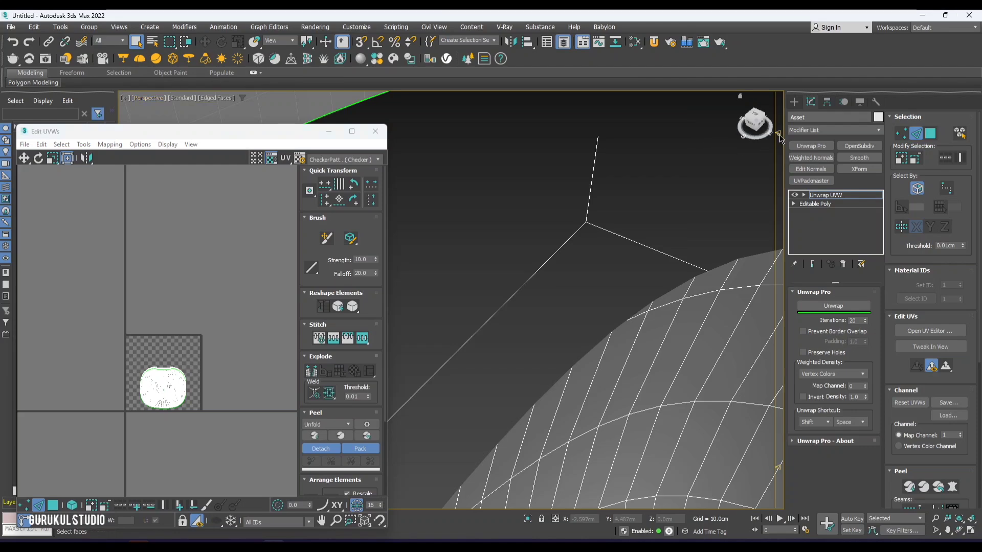
{"action": "left_click_drag", "start_coordinate": [778, 469], "coordinate": [778, 500]}
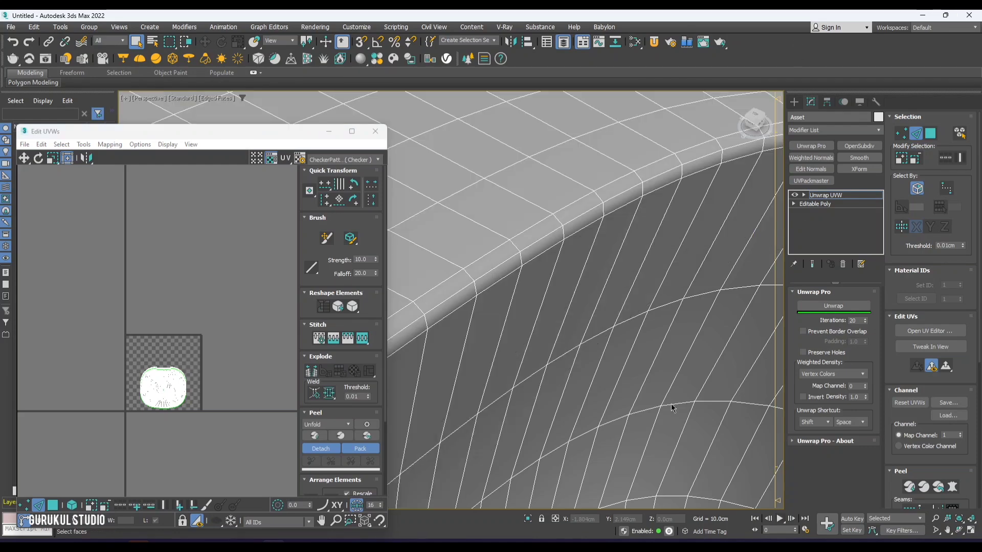
{"action": "left_click_drag", "start_coordinate": [229, 136], "coordinate": [220, 92]}
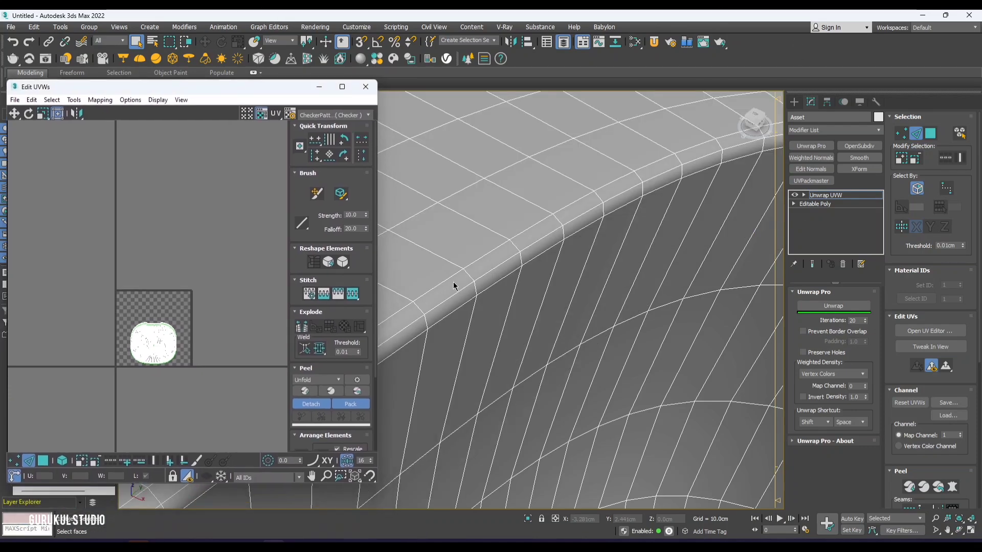
Step: Select the edge loop around the first earbud cavity's rim in the tray and break it into a UV seam
{"action": "scroll", "coordinate": [452, 301], "scroll_direction": "up", "scroll_amount": 2}
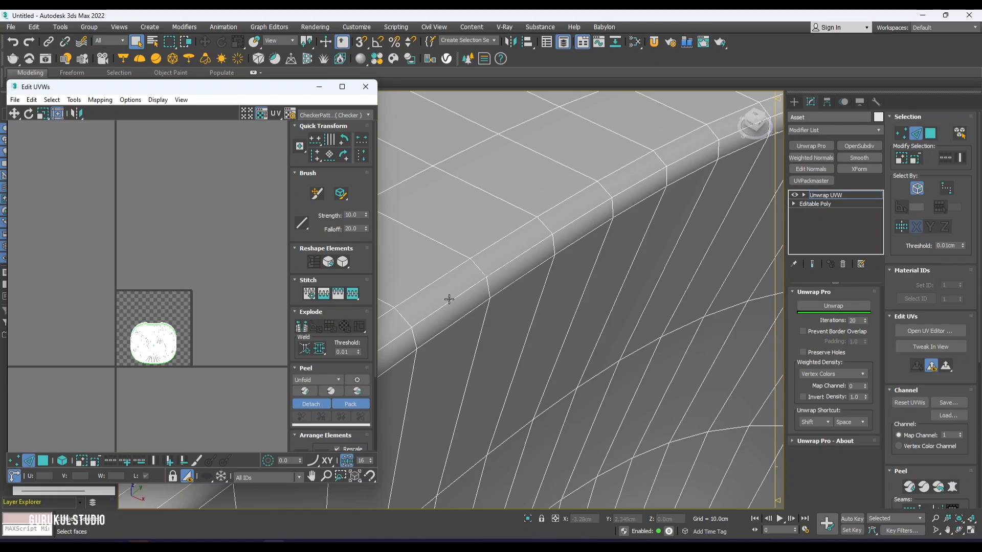
{"action": "double_click", "coordinate": [449, 300]}
{"action": "key", "text": "ctrl+b"}
{"action": "left_click", "coordinate": [491, 311]}
{"action": "scroll", "coordinate": [532, 331], "scroll_direction": "down", "scroll_amount": 8}
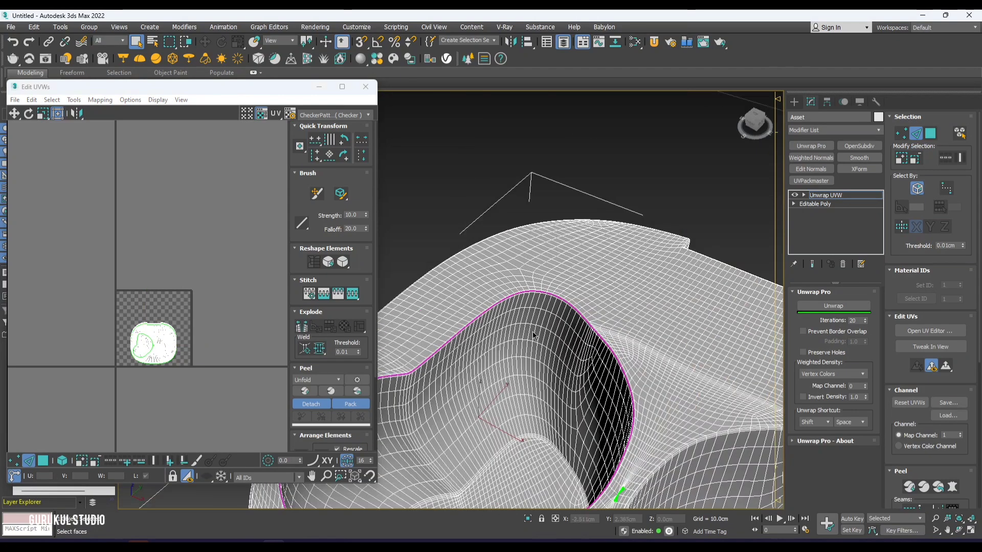
Step: Break the edge loop around the second earbud cavity's rim into a UV seam
{"action": "middle_click_drag", "start_coordinate": [552, 215], "coordinate": [552, 200]}
{"action": "scroll", "coordinate": [573, 354], "scroll_direction": "up", "scroll_amount": 10}
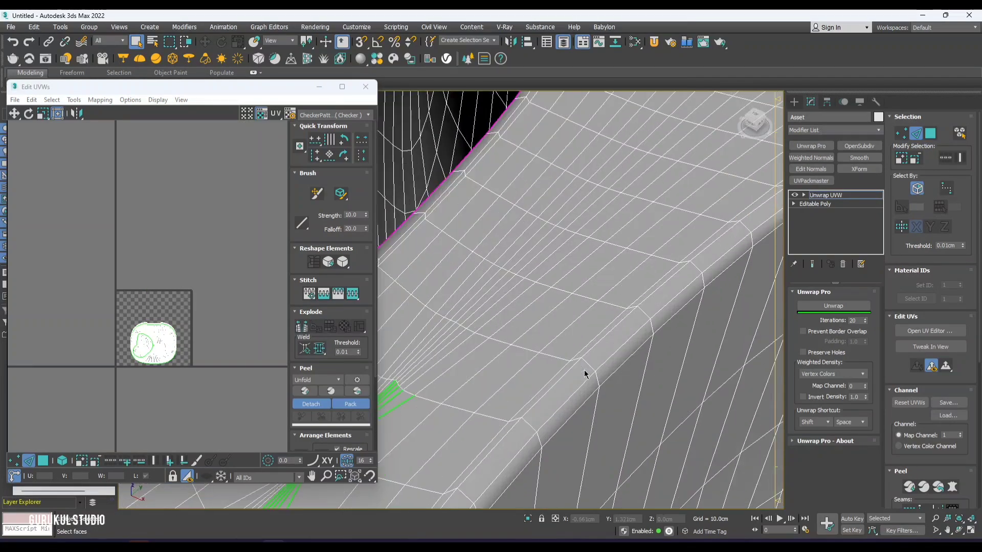
{"action": "scroll", "coordinate": [585, 385], "scroll_direction": "up", "scroll_amount": 3}
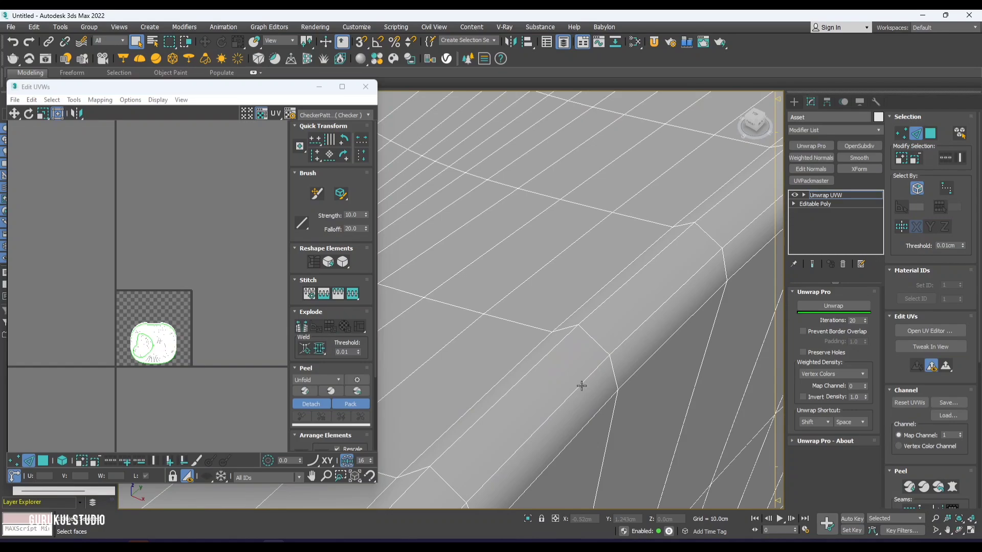
{"action": "double_click", "coordinate": [582, 387]}
{"action": "key", "text": "ctrl+b"}
{"action": "left_click", "coordinate": [558, 389]}
{"action": "scroll", "coordinate": [583, 383], "scroll_direction": "down", "scroll_amount": 13}
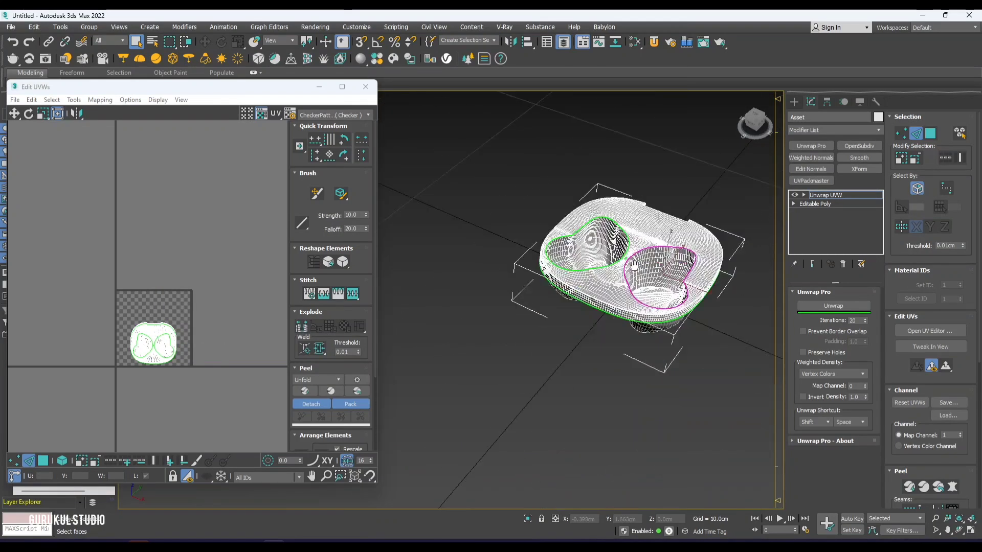
Step: Switch to polygon selection and try to unwrap the tray surface surrounding the two cavities
{"action": "middle_click_drag", "start_coordinate": [631, 307], "coordinate": [661, 286], "text": "alt"}
{"action": "left_click", "coordinate": [43, 461]}
{"action": "key", "text": "ctrl+a"}
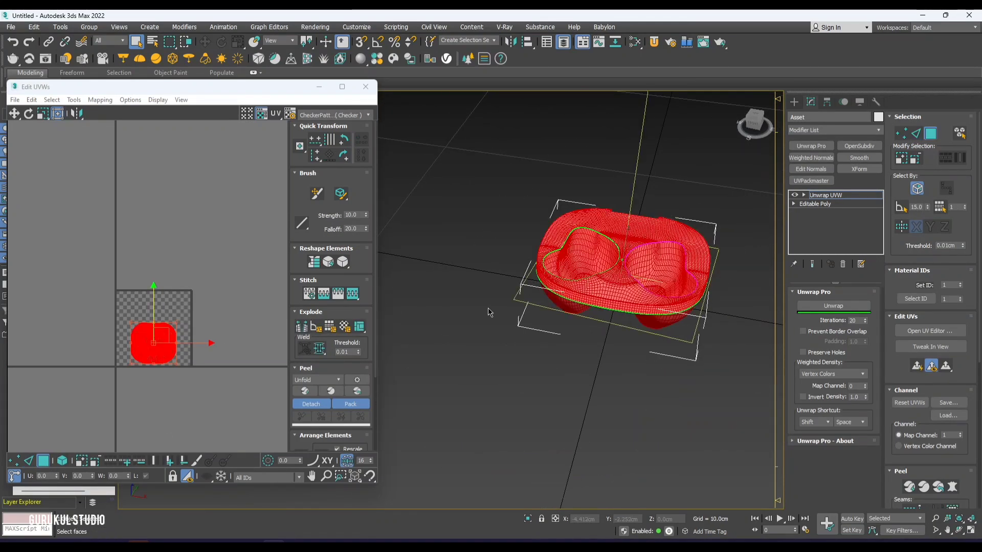
{"action": "double_click", "coordinate": [596, 290]}
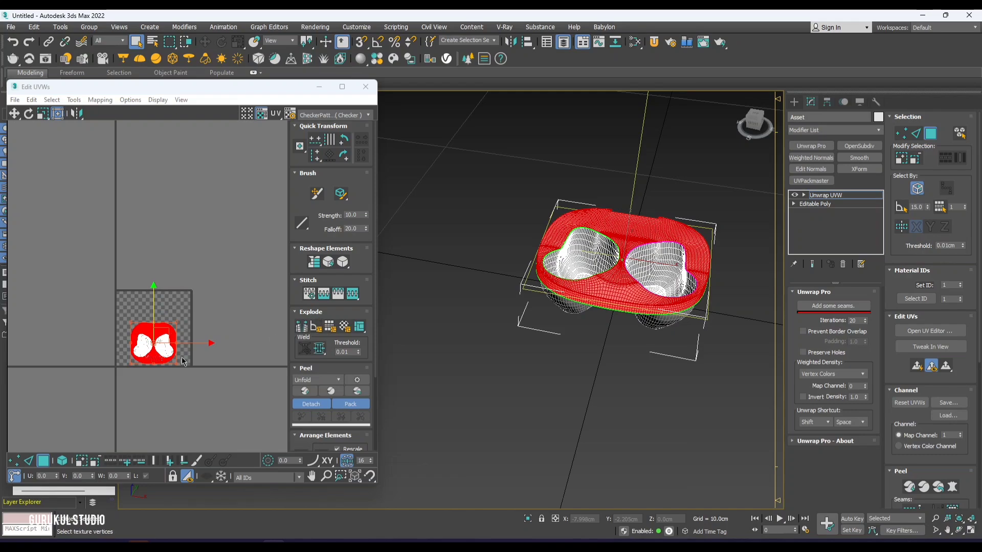
Step: Unwrap both earbud cavities of the tray together and move their UV shells above the UV tile
{"action": "middle_click_drag", "start_coordinate": [555, 322], "coordinate": [574, 309], "text": "alt"}
{"action": "left_click", "coordinate": [557, 254]}
{"action": "double_click", "coordinate": [592, 255]}
{"action": "middle_click_drag", "start_coordinate": [593, 254], "coordinate": [669, 284], "text": "alt"}
{"action": "double_click", "coordinate": [669, 283], "text": "ctrl"}
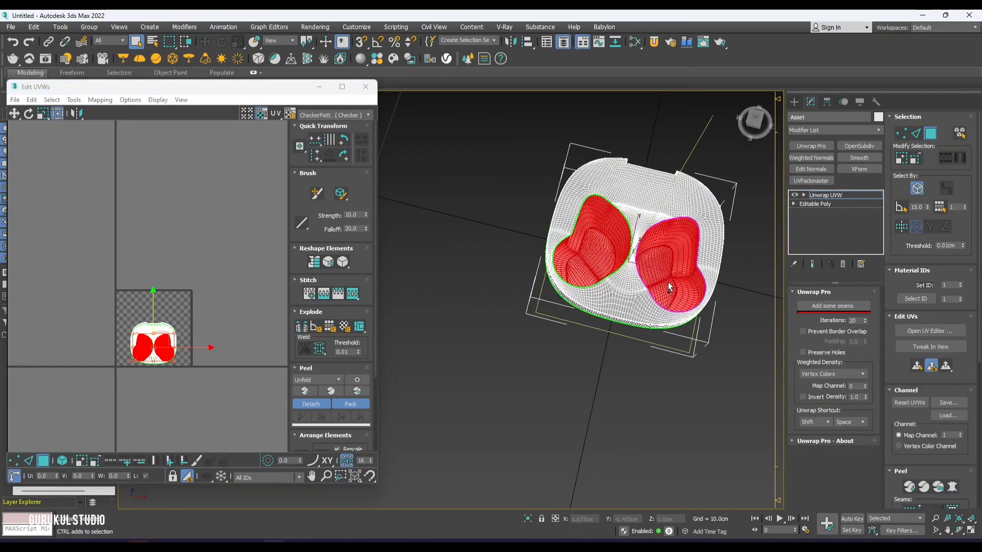
{"action": "key", "text": "shift+space"}
{"action": "left_click_drag", "start_coordinate": [154, 302], "coordinate": [154, 213]}
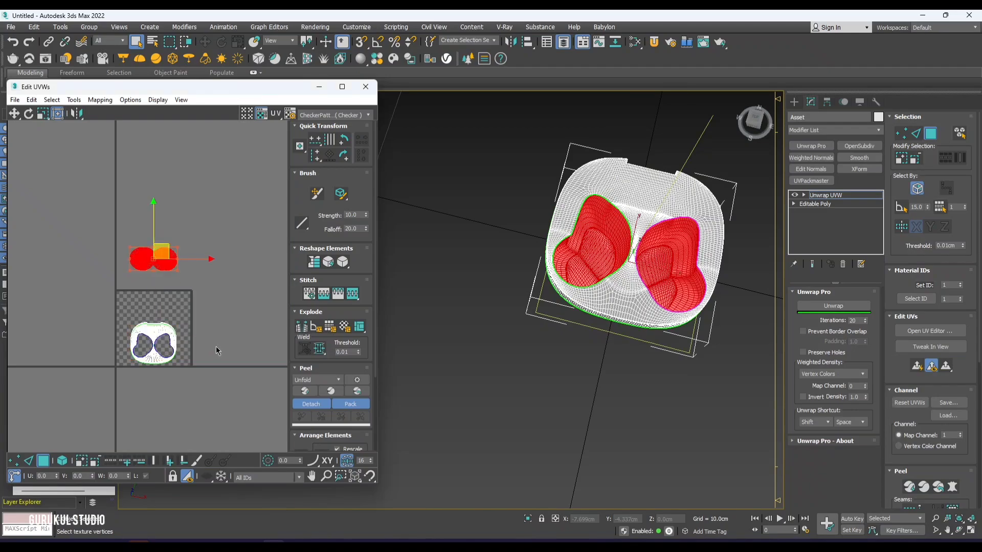
Step: Examine the tray's rim and cavities from above and below for places that need further seams
{"action": "left_click", "coordinate": [215, 345]}
{"action": "scroll", "coordinate": [154, 340], "scroll_direction": "up", "scroll_amount": 6}
{"action": "middle_click_drag", "start_coordinate": [642, 240], "coordinate": [625, 259]}
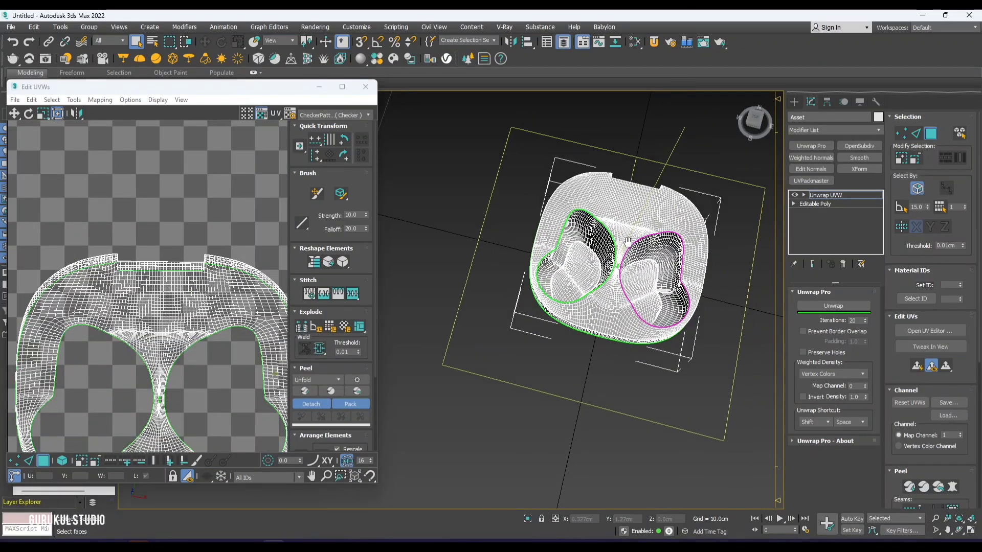
{"action": "scroll", "coordinate": [629, 230], "scroll_direction": "up", "scroll_amount": 7}
{"action": "scroll", "coordinate": [588, 265], "scroll_direction": "down", "scroll_amount": 7}
{"action": "middle_click_drag", "start_coordinate": [545, 332], "coordinate": [617, 216], "text": "alt"}
{"action": "scroll", "coordinate": [567, 240], "scroll_direction": "up", "scroll_amount": 6}
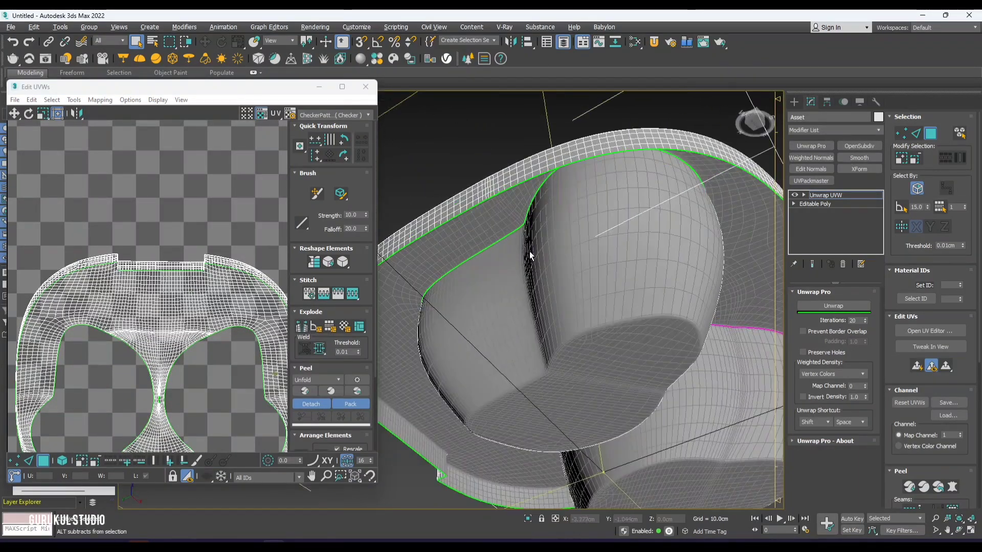
{"action": "middle_click_drag", "start_coordinate": [530, 251], "coordinate": [481, 340], "text": "alt"}
Step: Select the tray's main surface shell and try again to unwrap it with Unwrap Pro
{"action": "left_click", "coordinate": [626, 225]}
{"action": "double_click", "coordinate": [626, 226]}
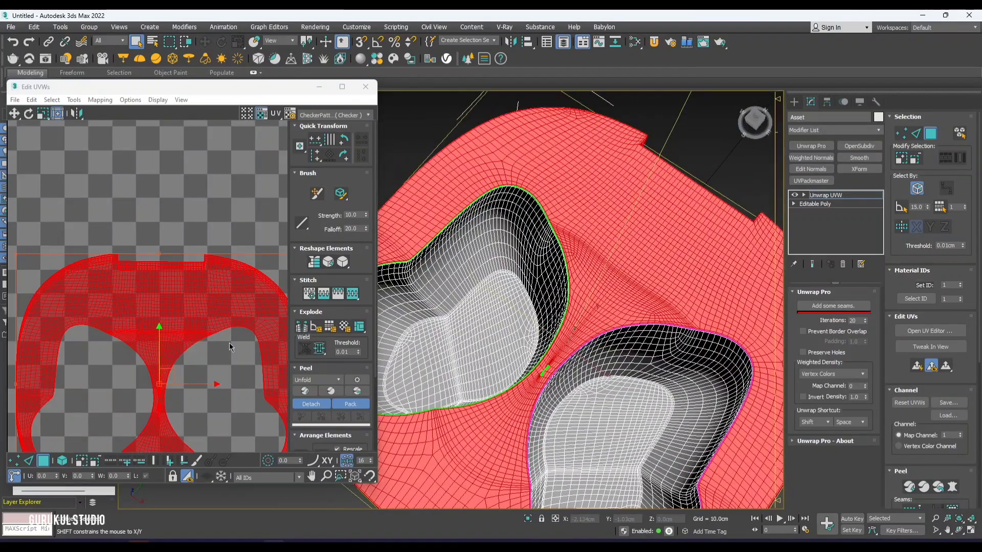
Step: Select the tray's main surface shell and display only its faces, hiding the cavity faces
{"action": "scroll", "coordinate": [215, 341], "scroll_direction": "down", "scroll_amount": 4}
{"action": "middle_click_drag", "start_coordinate": [213, 344], "coordinate": [222, 185]}
{"action": "left_click", "coordinate": [203, 279]}
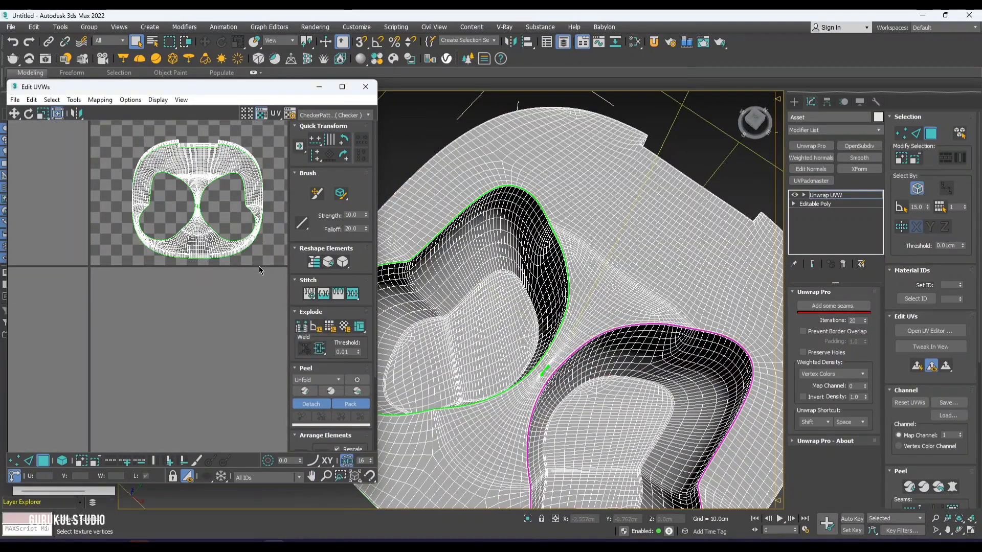
{"action": "key", "text": "ctrl+a"}
{"action": "left_click", "coordinate": [183, 479]}
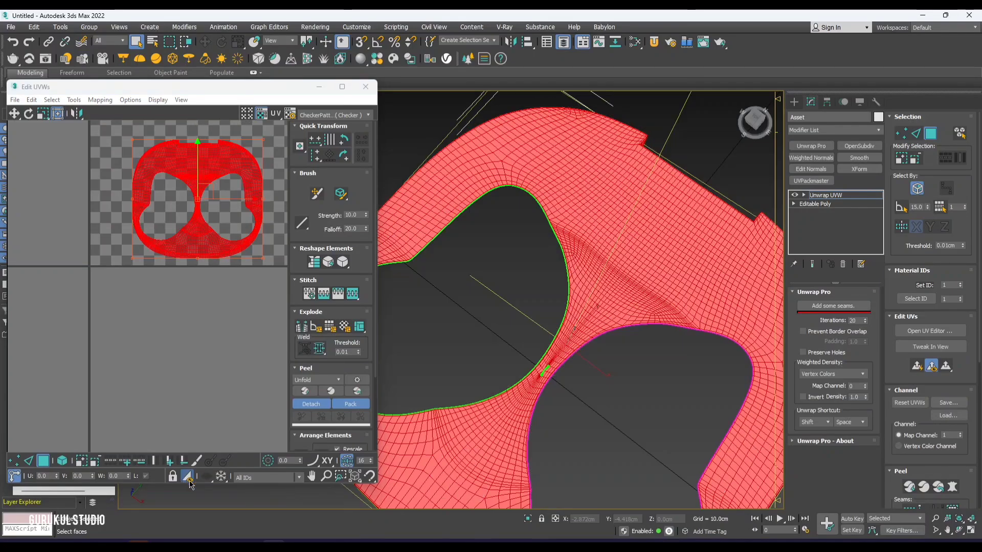
Step: Apply a quick planar map to the tray's main surface after checking the bridge between the two openings
{"action": "middle_click_drag", "start_coordinate": [481, 388], "coordinate": [520, 290], "text": "alt"}
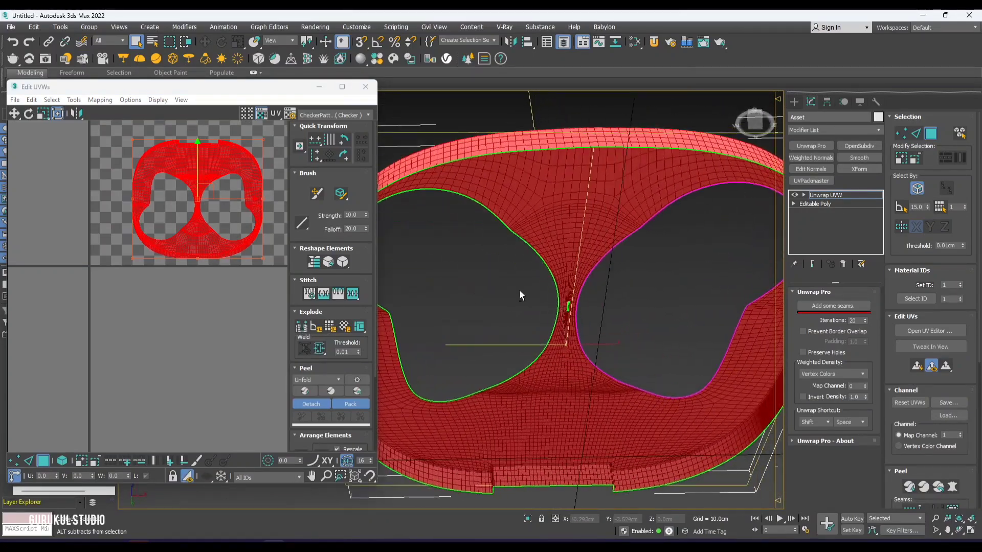
{"action": "middle_click_drag", "start_coordinate": [585, 306], "coordinate": [539, 367], "text": "alt"}
{"action": "scroll", "coordinate": [559, 358], "scroll_direction": "up", "scroll_amount": 5}
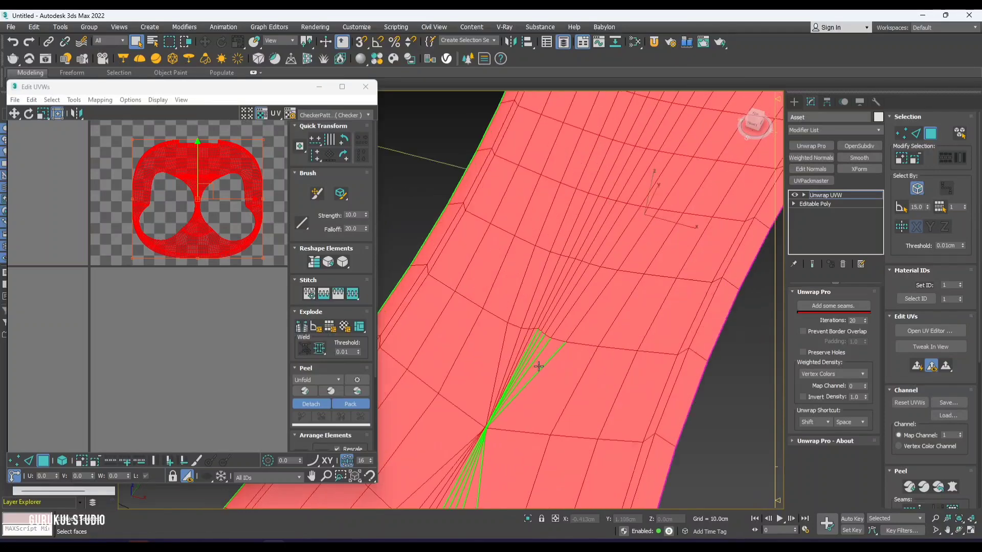
{"action": "left_click", "coordinate": [919, 367]}
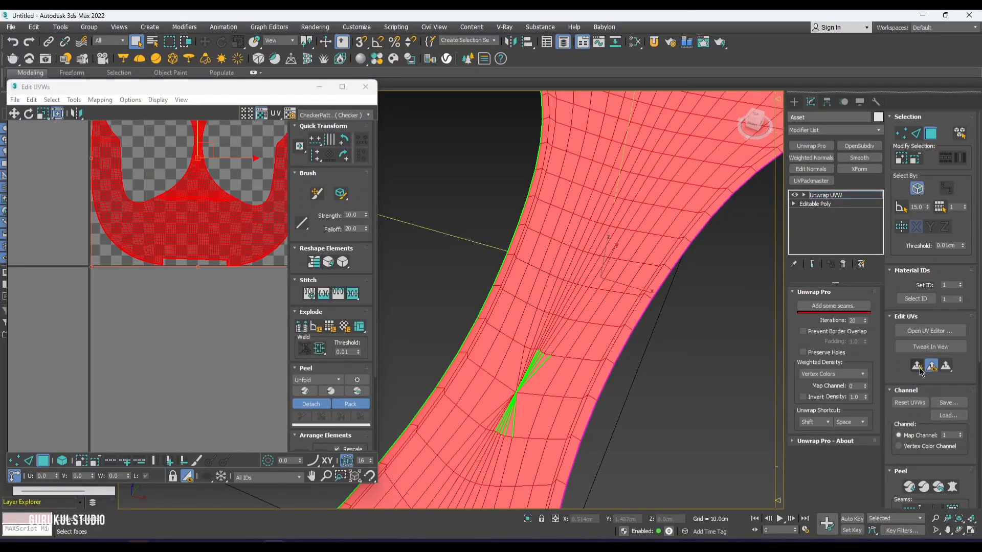
{"action": "scroll", "coordinate": [278, 349], "scroll_direction": "down", "scroll_amount": 3}
{"action": "middle_click_drag", "start_coordinate": [277, 350], "coordinate": [222, 359]}
{"action": "scroll", "coordinate": [489, 369], "scroll_direction": "down", "scroll_amount": 5}
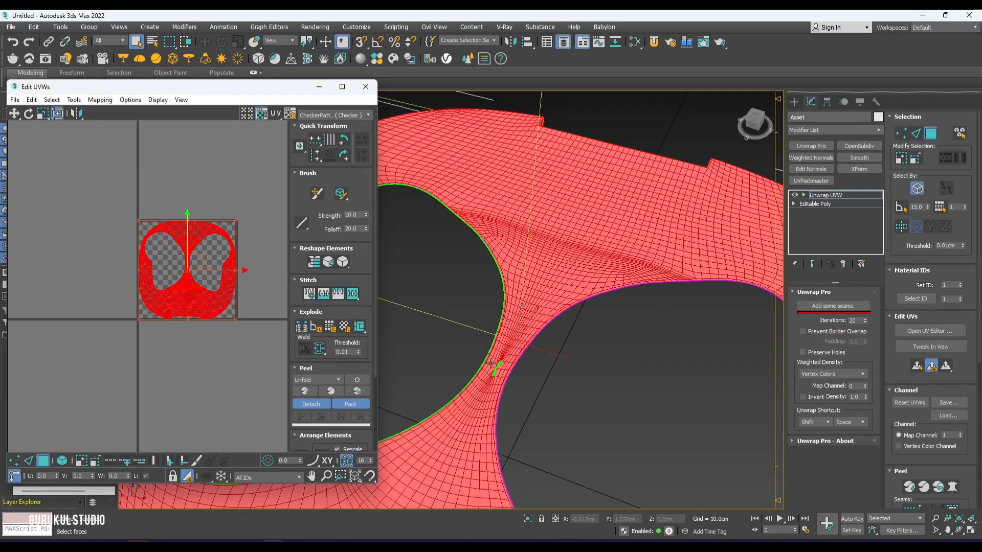
Step: Examine the bridge between the tray's openings and the surrounding surface from several sides for problem edges
{"action": "left_click", "coordinate": [541, 386]}
{"action": "scroll", "coordinate": [624, 352], "scroll_direction": "down", "scroll_amount": 5}
{"action": "middle_click_drag", "start_coordinate": [607, 361], "coordinate": [635, 358], "text": "alt"}
{"action": "scroll", "coordinate": [495, 368], "scroll_direction": "up", "scroll_amount": 5}
{"action": "scroll", "coordinate": [496, 368], "scroll_direction": "down", "scroll_amount": 5}
{"action": "middle_click_drag", "start_coordinate": [496, 368], "coordinate": [581, 303], "text": "alt"}
{"action": "scroll", "coordinate": [545, 318], "scroll_direction": "up", "scroll_amount": 5}
{"action": "scroll", "coordinate": [545, 318], "scroll_direction": "down", "scroll_amount": 5}
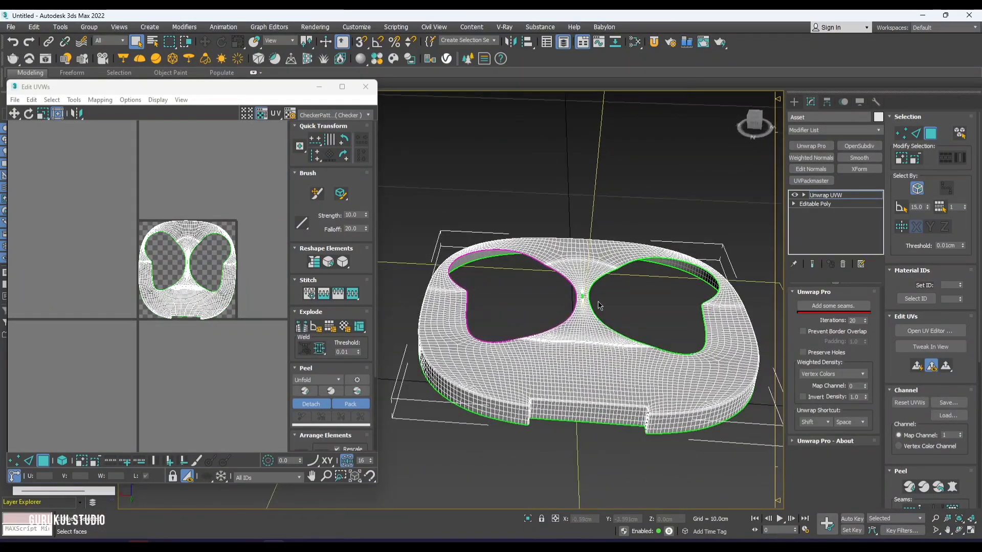
{"action": "scroll", "coordinate": [580, 302], "scroll_direction": "up", "scroll_amount": 5}
{"action": "scroll", "coordinate": [566, 357], "scroll_direction": "down", "scroll_amount": 5}
Step: Try to cut the tray's top surface from its outer rim along the upper bevel edge
{"action": "middle_click_drag", "start_coordinate": [512, 416], "coordinate": [534, 367], "text": "alt"}
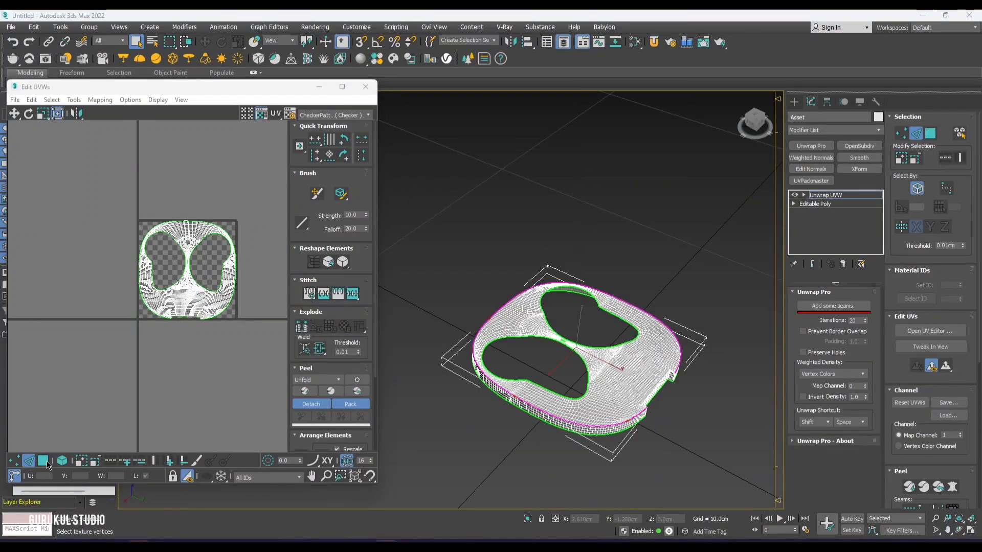
{"action": "left_click", "coordinate": [44, 461]}
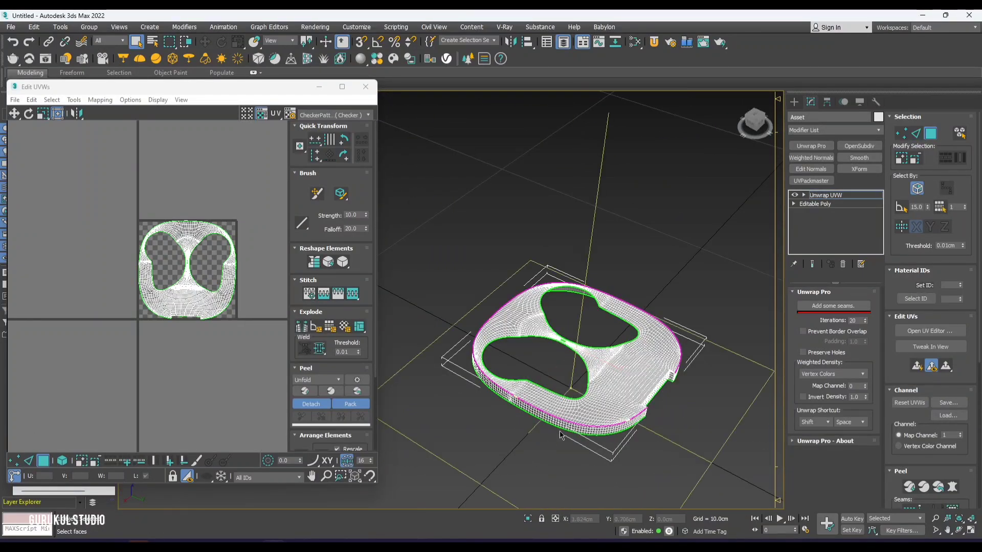
{"action": "left_click", "coordinate": [594, 407]}
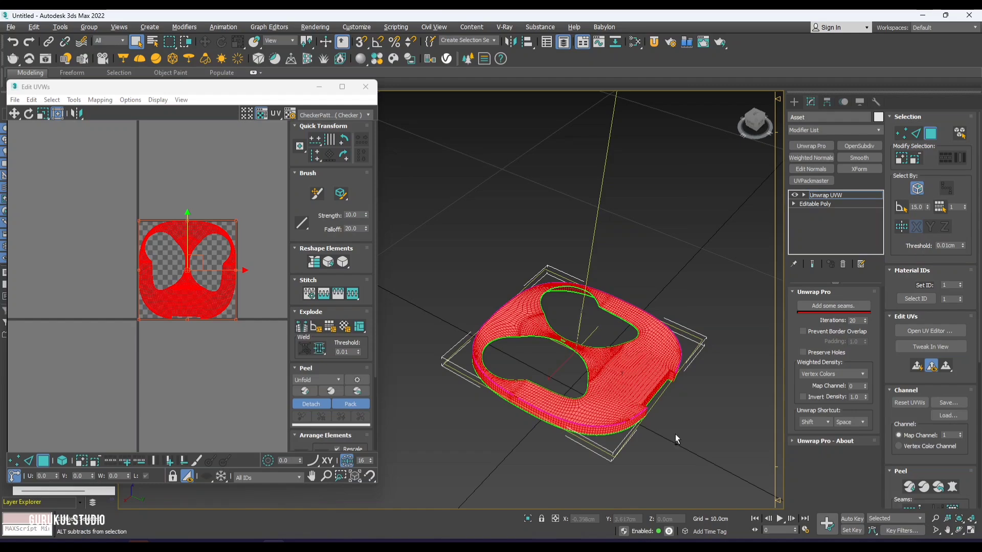
{"action": "middle_click_drag", "start_coordinate": [675, 434], "coordinate": [606, 425], "text": "alt"}
{"action": "left_click", "coordinate": [606, 425]}
{"action": "scroll", "coordinate": [556, 406], "scroll_direction": "up", "scroll_amount": 8}
{"action": "scroll", "coordinate": [558, 408], "scroll_direction": "up", "scroll_amount": 5}
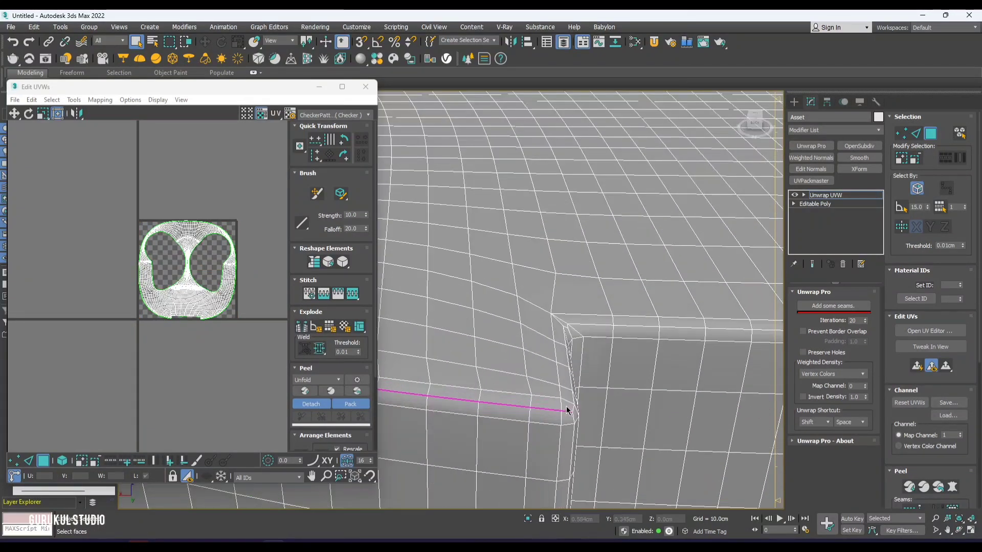
{"action": "left_click", "coordinate": [567, 423]}
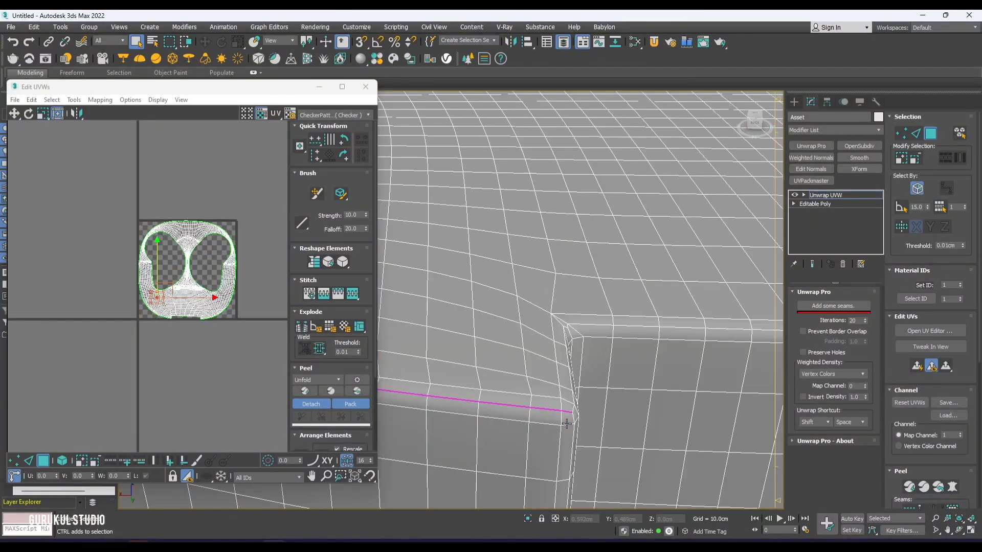
{"action": "left_click", "coordinate": [567, 424]}
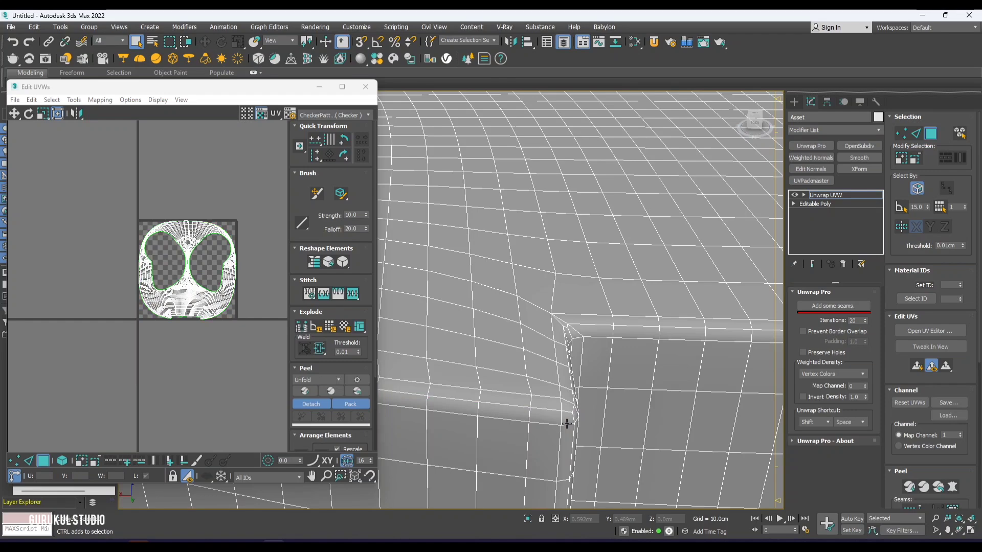
Step: Split the UVs along the outer rim's lower bevel edge loop, including the notch corners, and select the top surface
{"action": "key", "text": "2"}
{"action": "double_click", "coordinate": [520, 421]}
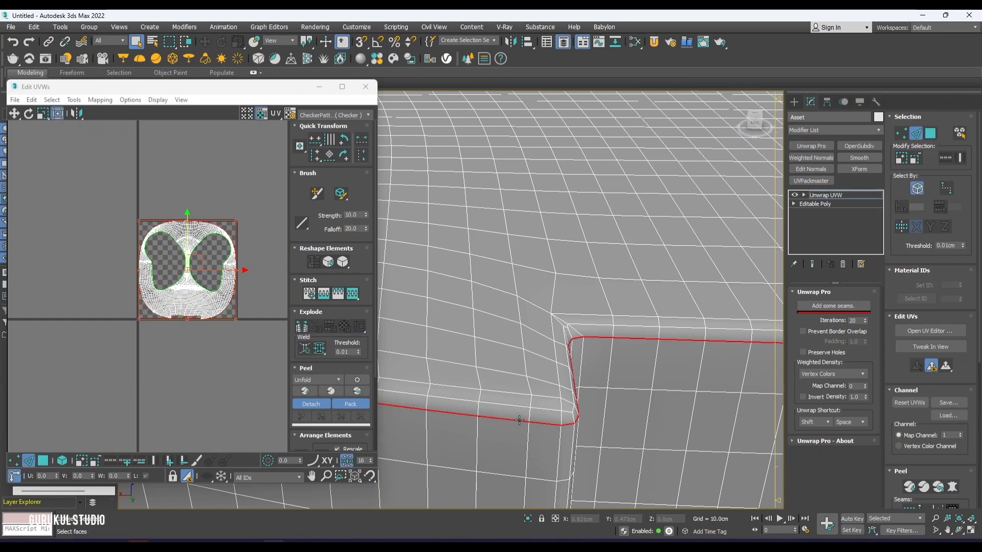
{"action": "key", "text": "3"}
{"action": "double_click", "coordinate": [536, 313]}
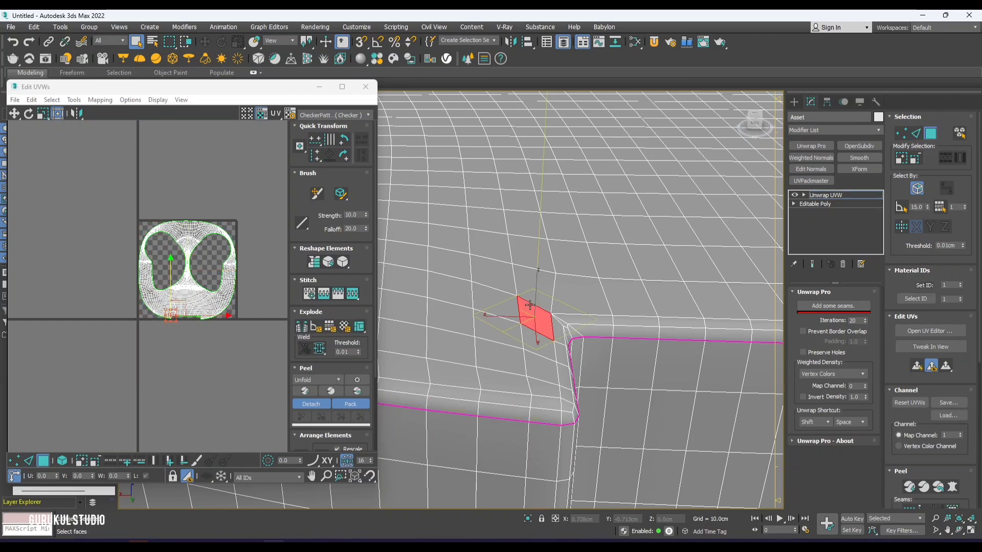
{"action": "scroll", "coordinate": [522, 302], "scroll_direction": "down", "scroll_amount": 6}
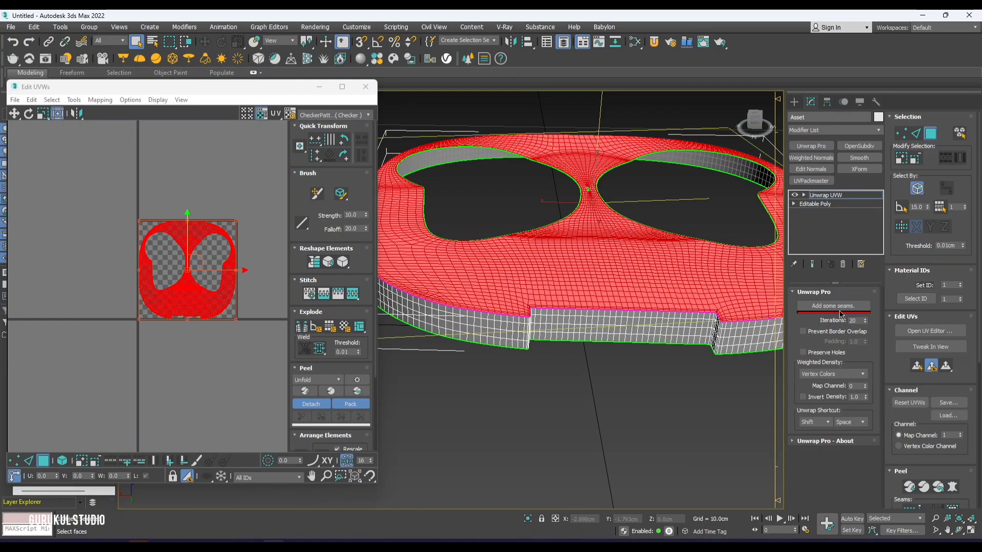
Step: Reselect the UV shell of the separated top surface and try to unwrap it with Unwrap Pro
{"action": "left_click", "coordinate": [175, 367]}
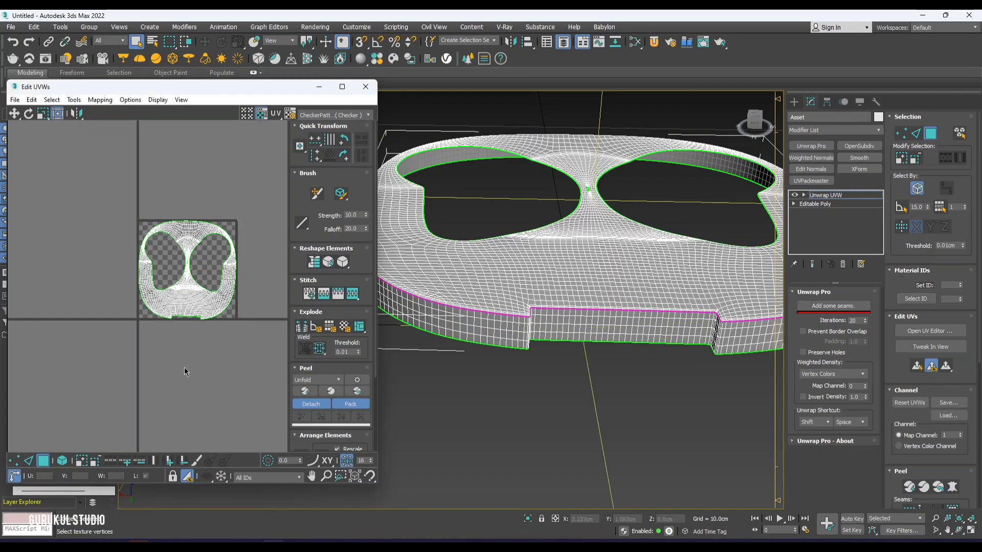
{"action": "left_click", "coordinate": [194, 302]}
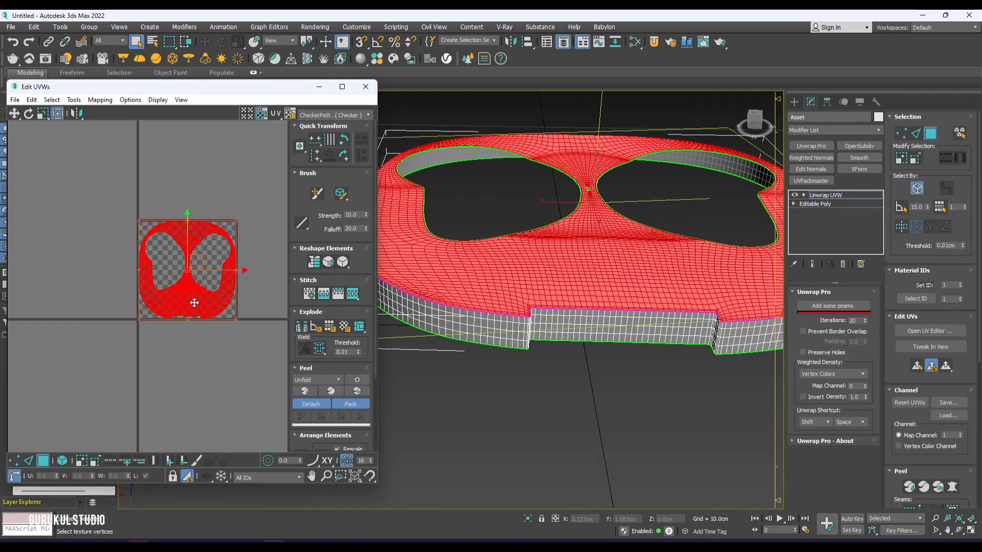
{"action": "left_click", "coordinate": [842, 310]}
{"action": "left_click", "coordinate": [544, 412]}
Step: Select the outer rim band and move its UV shell above the UV tile
{"action": "middle_click_drag", "start_coordinate": [637, 366], "coordinate": [588, 225], "text": "alt"}
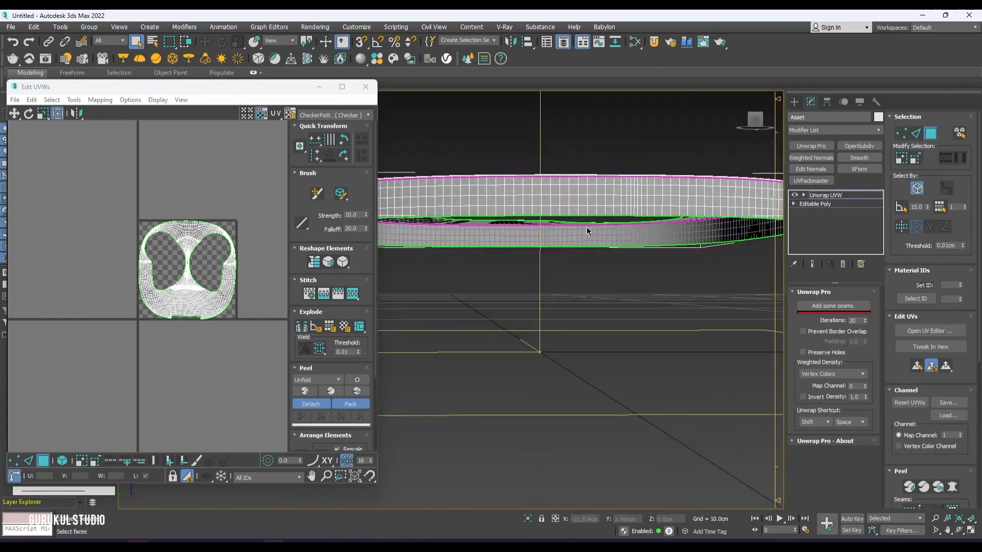
{"action": "left_click", "coordinate": [574, 231]}
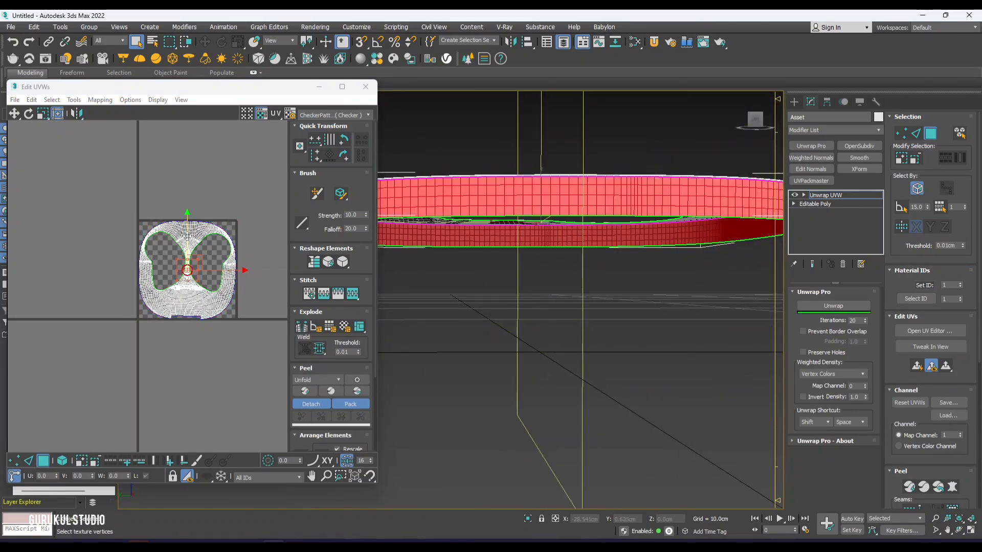
{"action": "left_click_drag", "start_coordinate": [187, 237], "coordinate": [184, 164]}
Step: Cut a vertical seam through the middle of one side of the rim band and unwrap the band
{"action": "scroll", "coordinate": [609, 234], "scroll_direction": "down", "scroll_amount": 5}
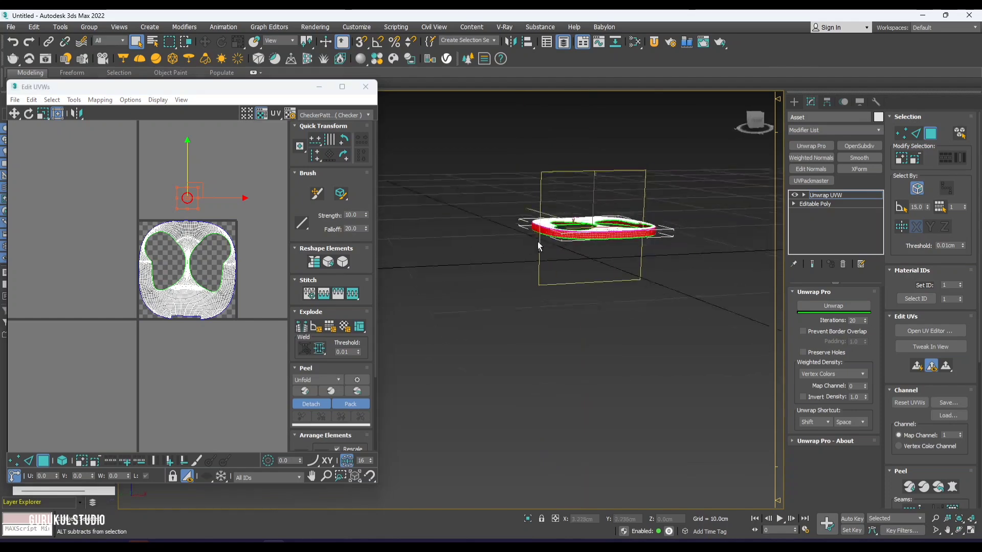
{"action": "middle_click_drag", "start_coordinate": [609, 233], "coordinate": [696, 238], "text": "alt"}
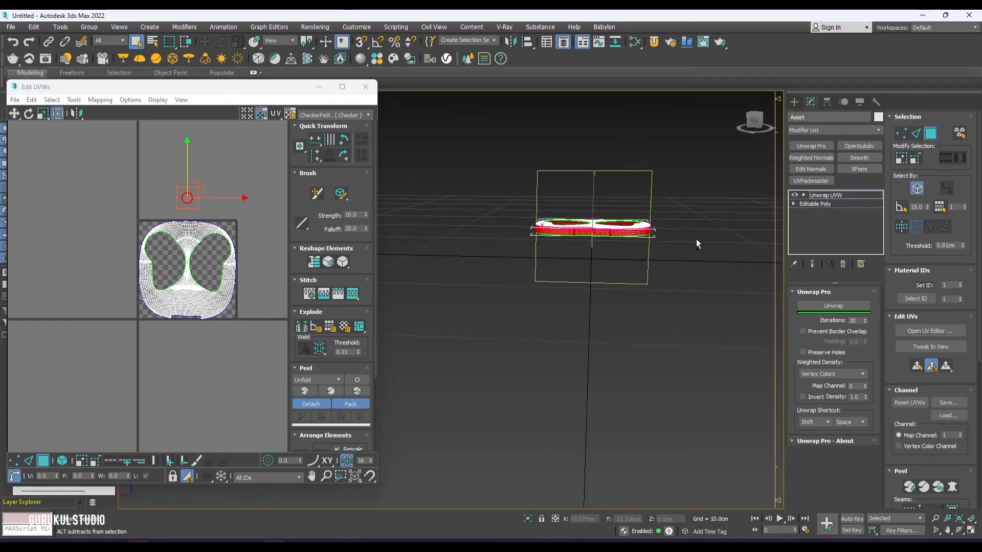
{"action": "scroll", "coordinate": [594, 233], "scroll_direction": "up", "scroll_amount": 10}
{"action": "left_click", "coordinate": [592, 233]}
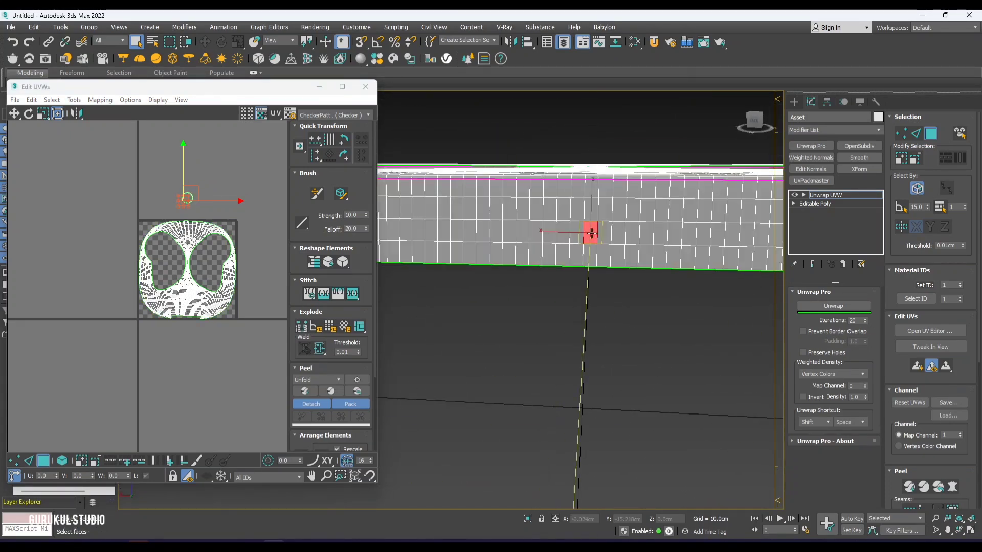
{"action": "key", "text": "2"}
{"action": "scroll", "coordinate": [588, 220], "scroll_direction": "up", "scroll_amount": 4}
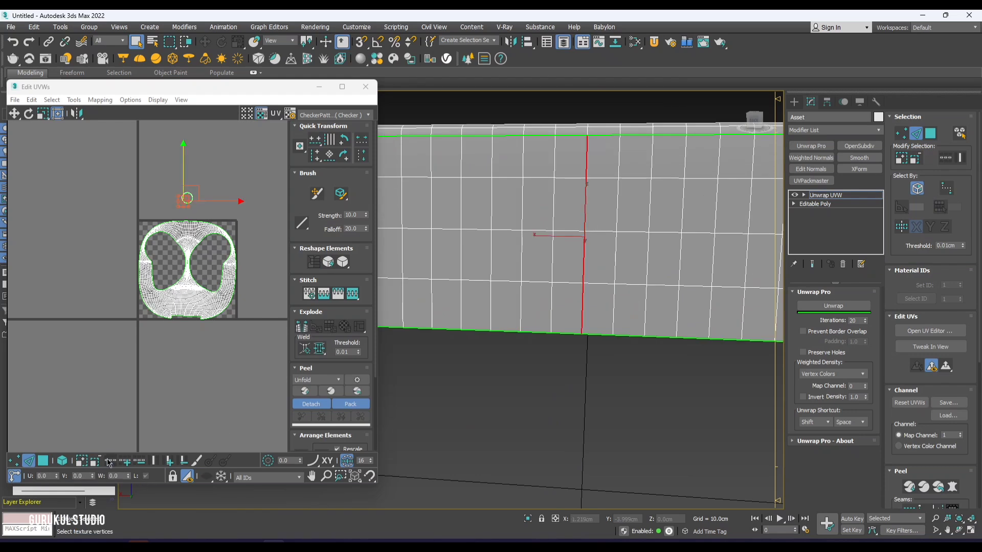
{"action": "left_click", "coordinate": [43, 461]}
{"action": "key", "text": "ctrl+a"}
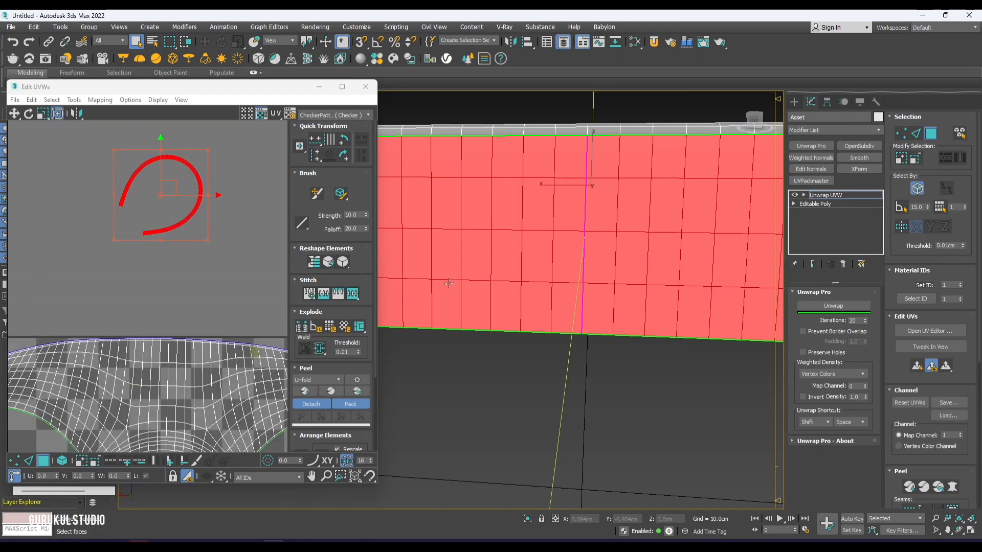
Step: Cut a second vertical seam on the opposite side of the rim band and unwrap both halves with Unwrap Pro
{"action": "scroll", "coordinate": [450, 284], "scroll_direction": "down", "scroll_amount": 6}
{"action": "middle_click_drag", "start_coordinate": [540, 309], "coordinate": [426, 305], "text": "alt"}
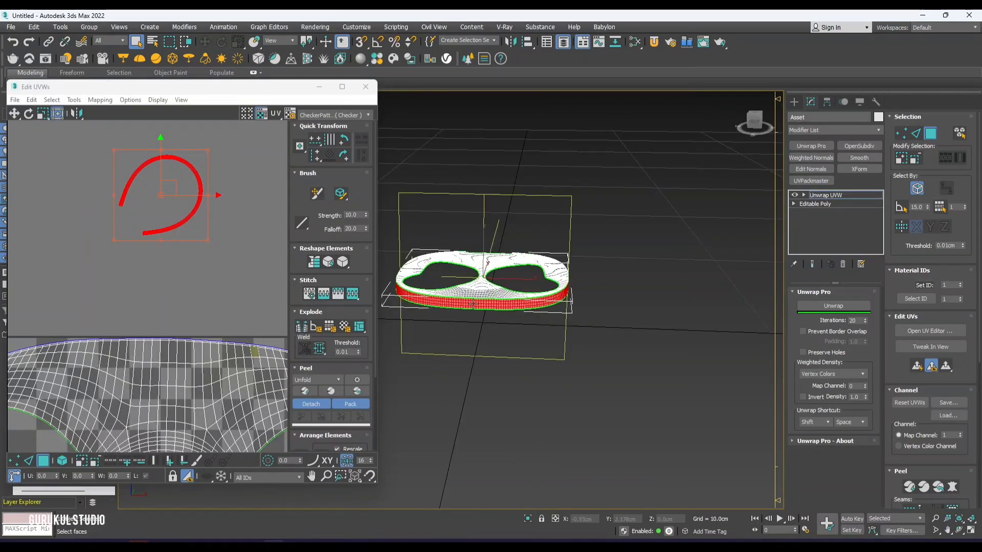
{"action": "scroll", "coordinate": [473, 304], "scroll_direction": "up", "scroll_amount": 6}
{"action": "key", "text": "2"}
{"action": "scroll", "coordinate": [473, 306], "scroll_direction": "up", "scroll_amount": 3}
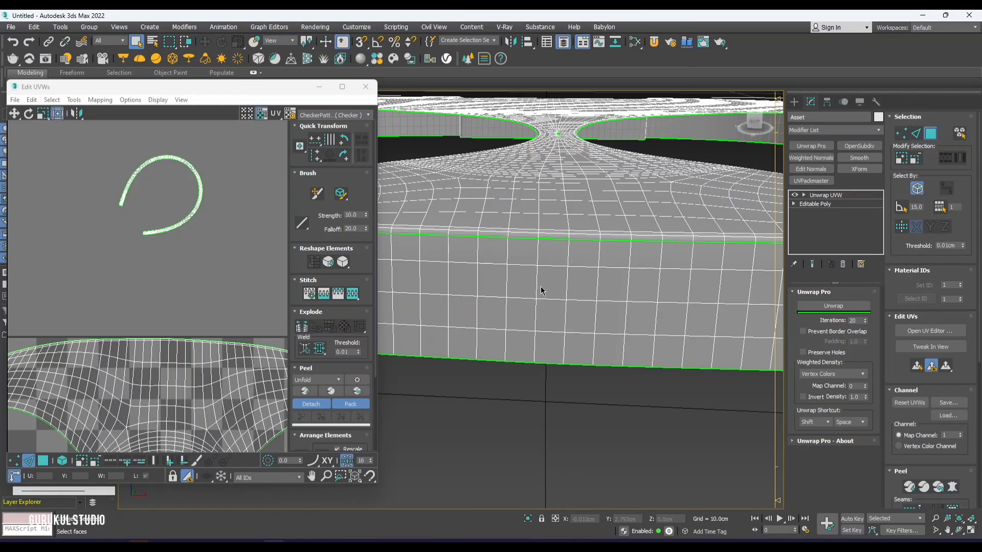
{"action": "key", "text": "2"}
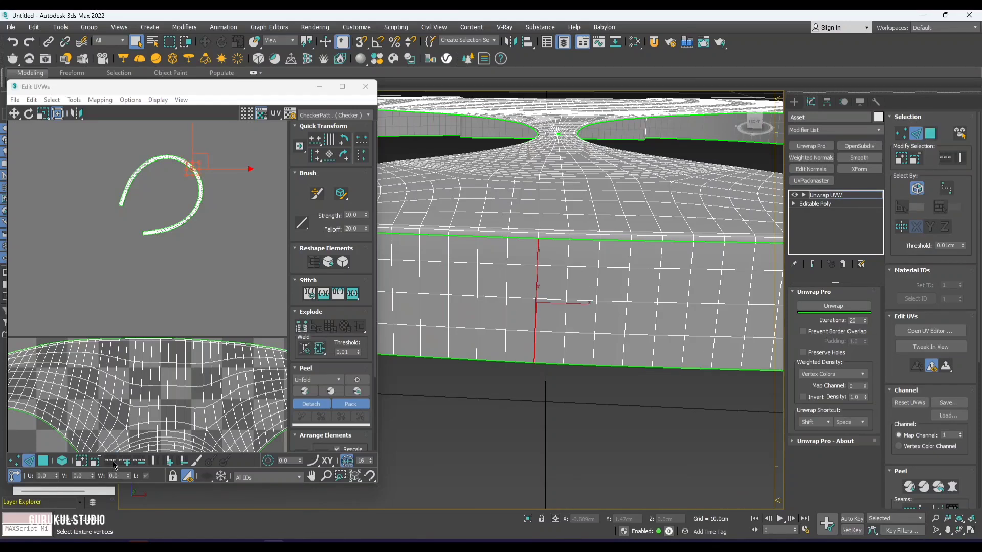
{"action": "key", "text": "3"}
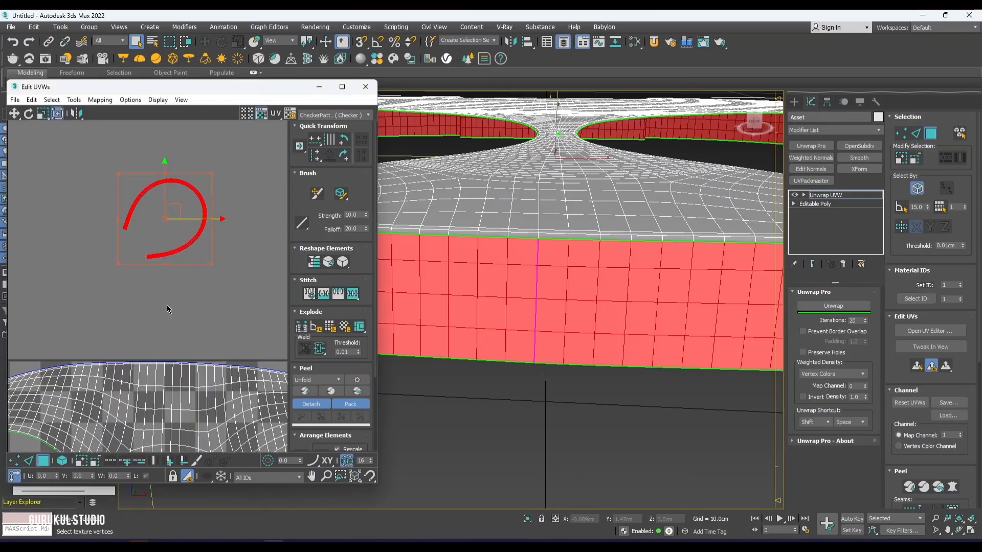
{"action": "key", "text": "shift+space"}
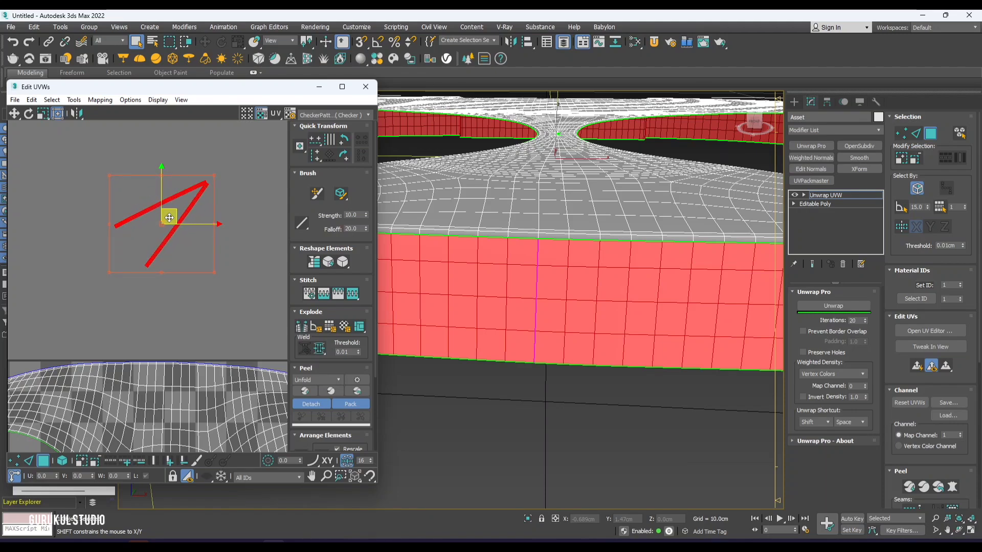
{"action": "scroll", "coordinate": [174, 240], "scroll_direction": "down", "scroll_amount": 6}
{"action": "middle_click_drag", "start_coordinate": [175, 244], "coordinate": [175, 196]}
{"action": "scroll", "coordinate": [569, 256], "scroll_direction": "down", "scroll_amount": 3}
Step: Examine the edges around the tray's openings and the narrow bridge between them up close for stray seams
{"action": "double_click", "coordinate": [572, 219]}
{"action": "middle_click_drag", "start_coordinate": [571, 219], "coordinate": [456, 260], "text": "alt"}
{"action": "middle_click_drag", "start_coordinate": [598, 272], "coordinate": [491, 241], "text": "alt"}
{"action": "left_click", "coordinate": [475, 207]}
{"action": "scroll", "coordinate": [450, 291], "scroll_direction": "up", "scroll_amount": 4}
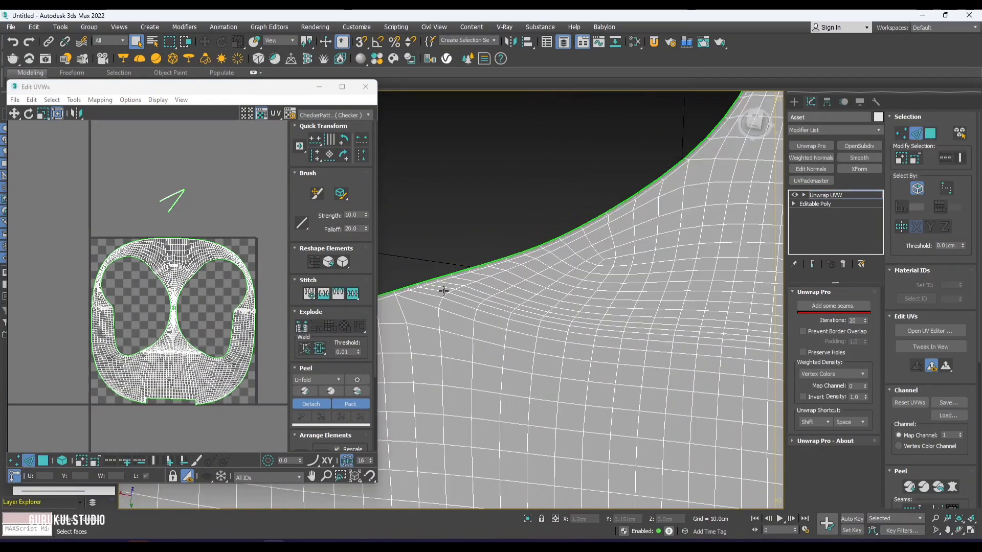
{"action": "scroll", "coordinate": [537, 386], "scroll_direction": "down", "scroll_amount": 4}
{"action": "key", "text": "2"}
{"action": "scroll", "coordinate": [563, 314], "scroll_direction": "up", "scroll_amount": 3}
{"action": "scroll", "coordinate": [561, 267], "scroll_direction": "up", "scroll_amount": 4}
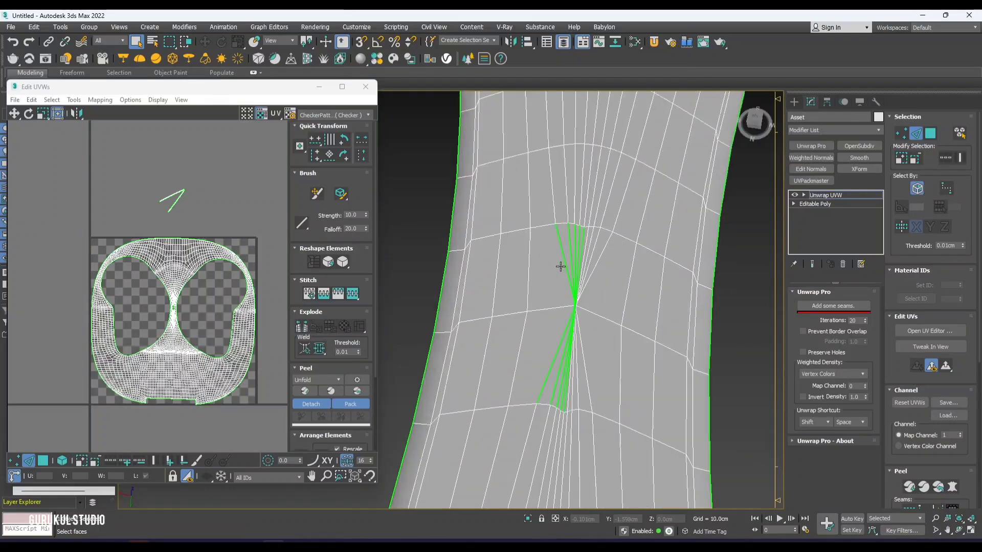
{"action": "scroll", "coordinate": [581, 296], "scroll_direction": "down", "scroll_amount": 6}
{"action": "scroll", "coordinate": [581, 299], "scroll_direction": "up", "scroll_amount": 4}
{"action": "scroll", "coordinate": [580, 301], "scroll_direction": "up", "scroll_amount": 6}
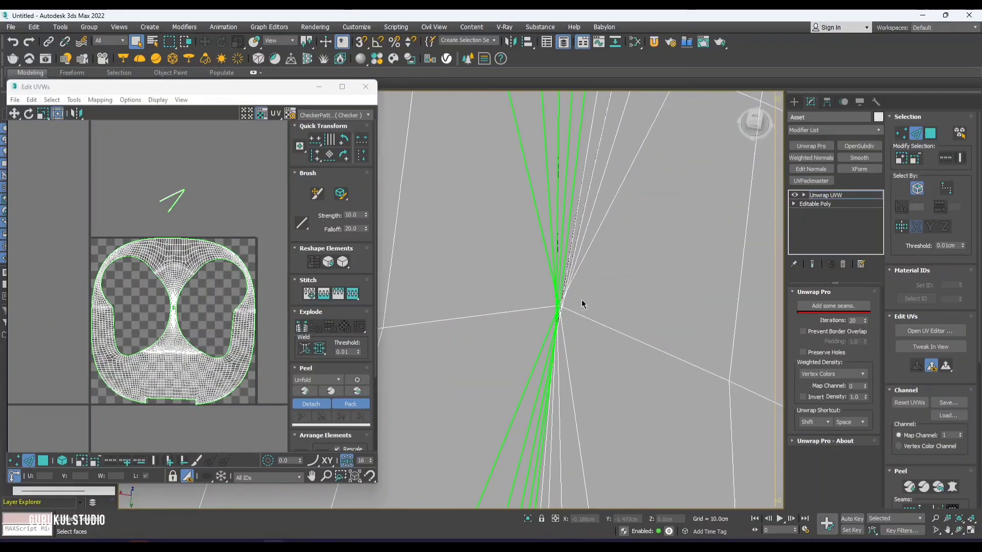
{"action": "scroll", "coordinate": [568, 307], "scroll_direction": "down", "scroll_amount": 6}
{"action": "scroll", "coordinate": [567, 311], "scroll_direction": "down", "scroll_amount": 5}
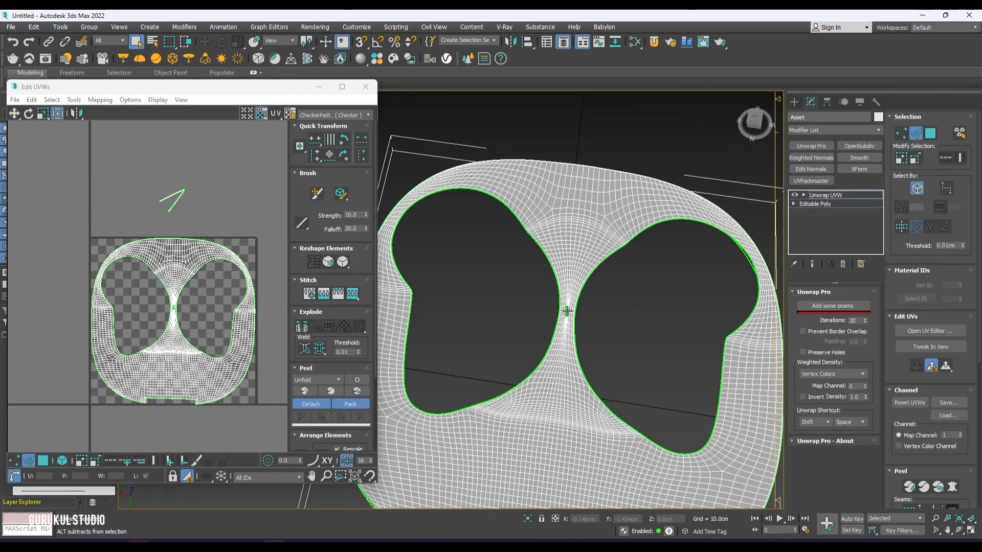
{"action": "middle_click_drag", "start_coordinate": [566, 314], "coordinate": [724, 296], "text": "alt"}
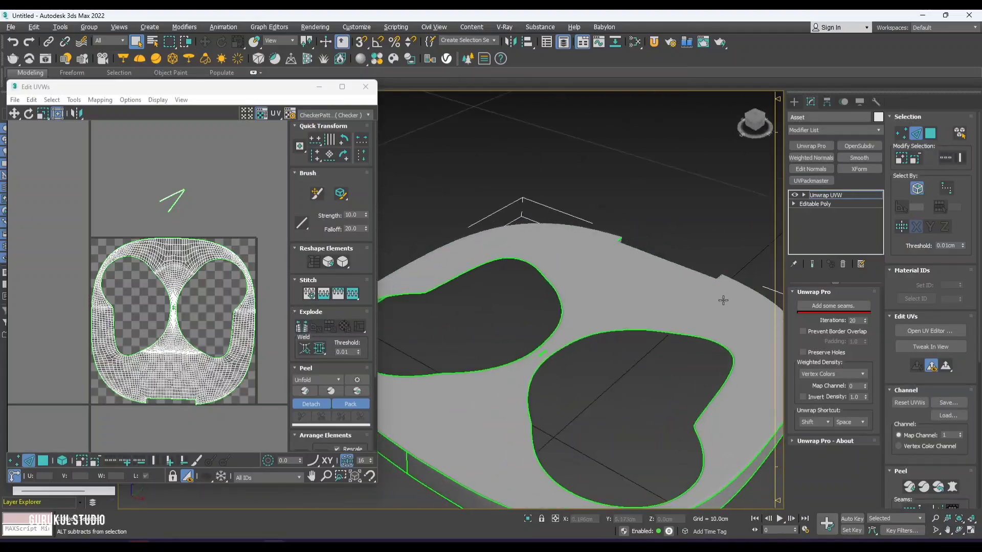
Step: Select the edge loop that crosses the tray between the two earbud openings on its notched side
{"action": "scroll", "coordinate": [494, 344], "scroll_direction": "up", "scroll_amount": 2}
{"action": "middle_click_drag", "start_coordinate": [494, 345], "coordinate": [465, 336]}
{"action": "scroll", "coordinate": [466, 336], "scroll_direction": "up", "scroll_amount": 5}
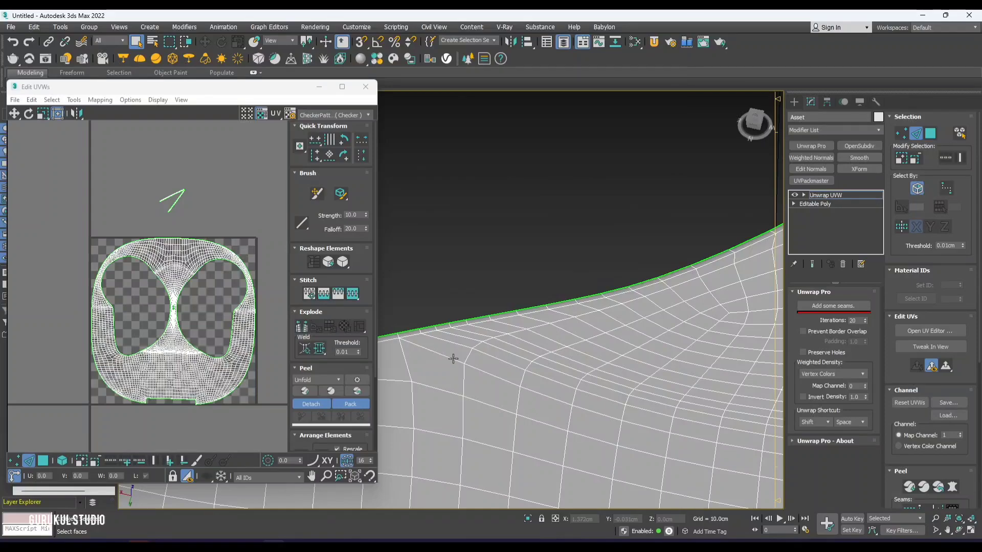
{"action": "double_click", "coordinate": [453, 358]}
{"action": "scroll", "coordinate": [453, 359], "scroll_direction": "down", "scroll_amount": 6}
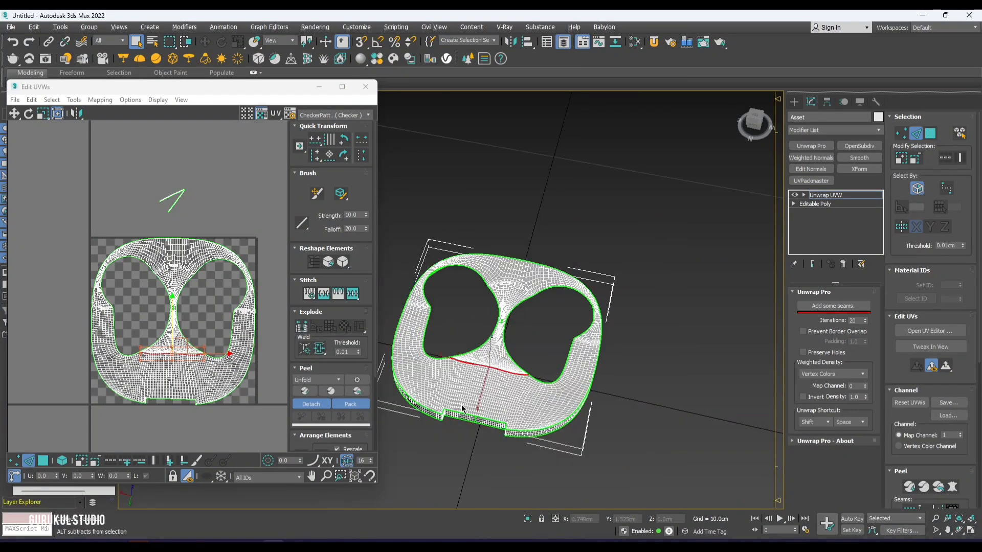
{"action": "middle_click_drag", "start_coordinate": [461, 404], "coordinate": [474, 395], "text": "alt"}
{"action": "scroll", "coordinate": [178, 355], "scroll_direction": "up", "scroll_amount": 5}
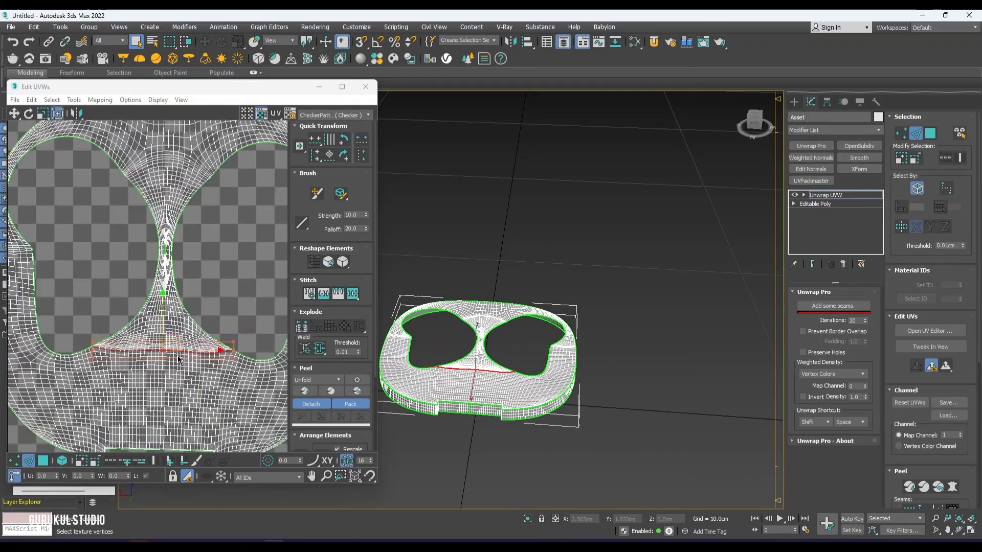
{"action": "scroll", "coordinate": [178, 359], "scroll_direction": "down", "scroll_amount": 5}
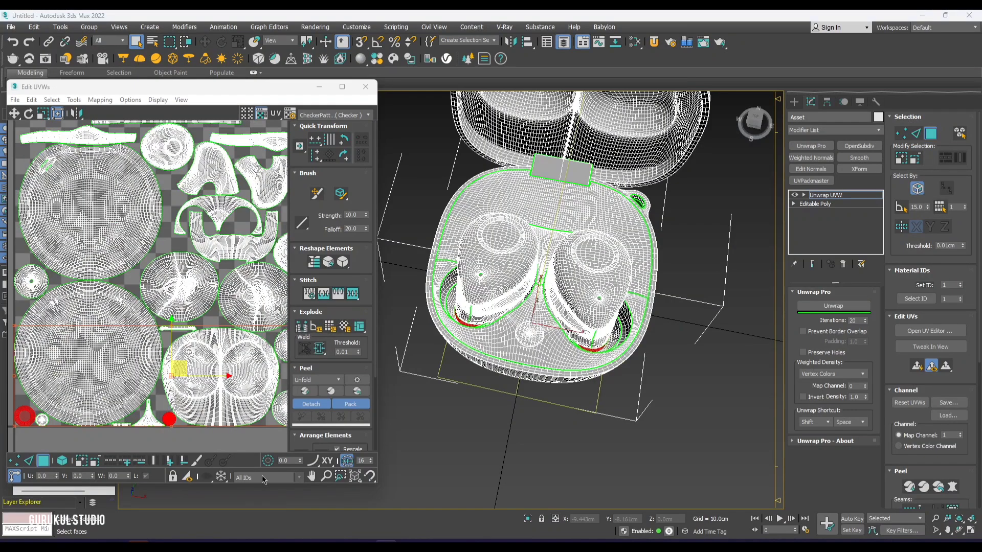
Step: Look at the product reference image REFIMGCTGHMNRT706N8.jpg to compare the open case and earbuds, and return to 3ds Max
{"action": "left_click", "coordinate": [94, 540]}
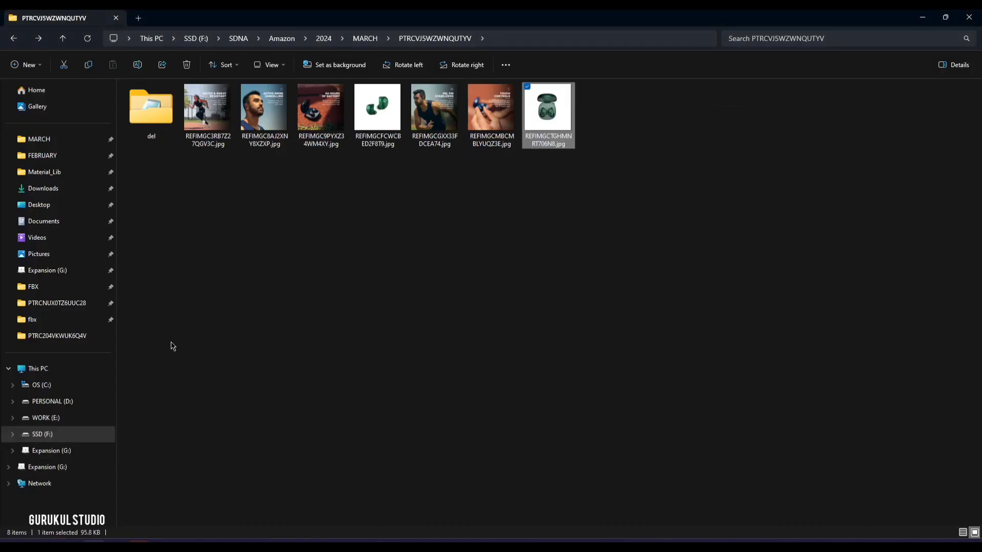
{"action": "double_click", "coordinate": [538, 124]}
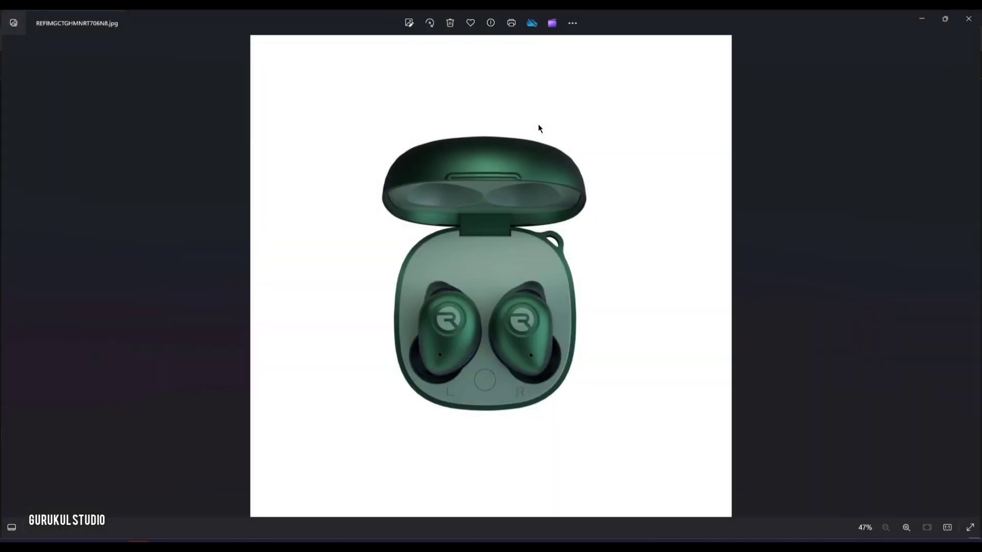
{"action": "scroll", "coordinate": [516, 346], "scroll_direction": "up", "scroll_amount": 3}
{"action": "key", "text": "alt+Tab"}
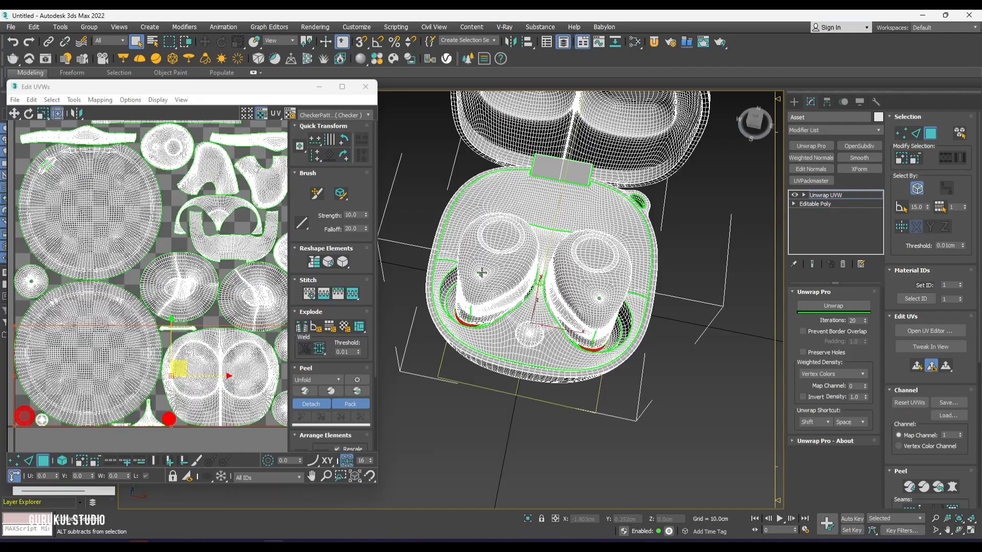
Step: Cut a circular UV seam along the outer ring of the round logo area on the right-hand earbud
{"action": "double_click", "coordinate": [495, 247]}
{"action": "middle_click_drag", "start_coordinate": [507, 212], "coordinate": [532, 261], "text": "alt"}
{"action": "scroll", "coordinate": [588, 232], "scroll_direction": "up", "scroll_amount": 4}
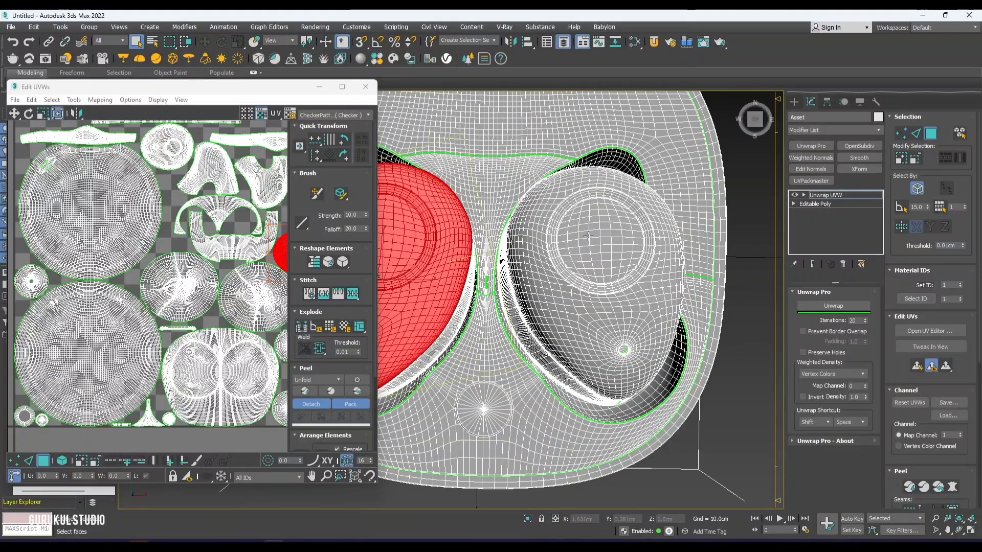
{"action": "left_click", "coordinate": [588, 237]}
{"action": "double_click", "coordinate": [589, 236]}
{"action": "scroll", "coordinate": [117, 376], "scroll_direction": "down", "scroll_amount": 5}
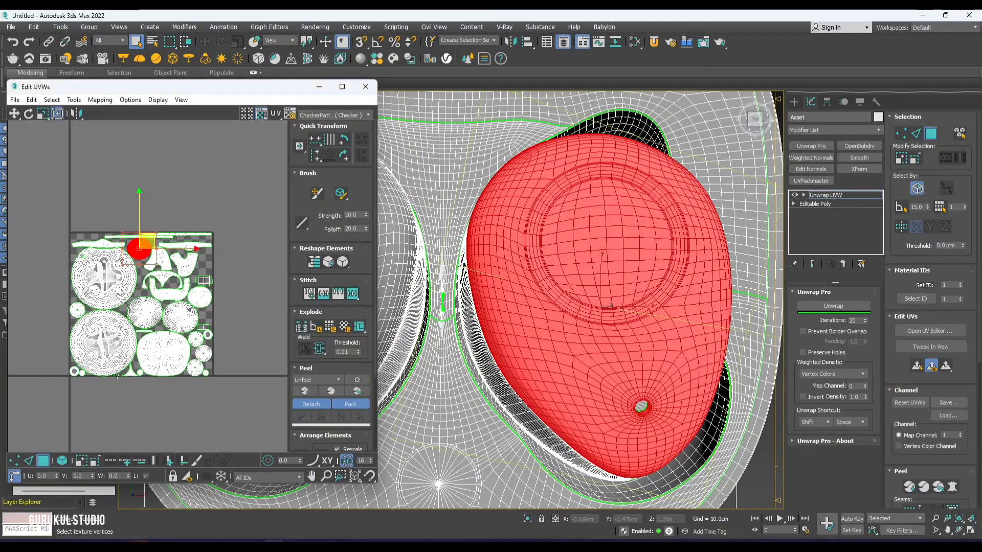
{"action": "left_click", "coordinate": [31, 462]}
{"action": "scroll", "coordinate": [533, 247], "scroll_direction": "up", "scroll_amount": 10}
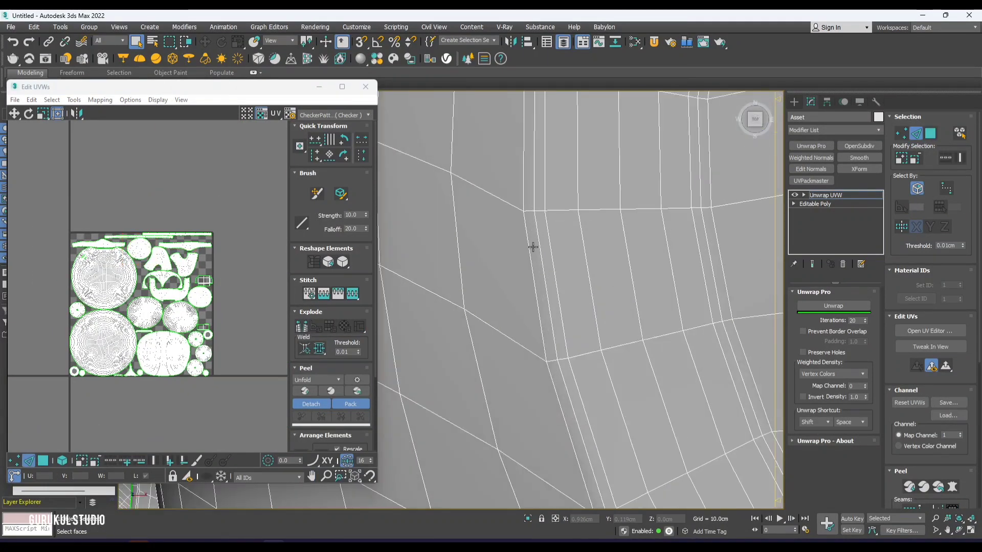
{"action": "double_click", "coordinate": [539, 245]}
{"action": "scroll", "coordinate": [539, 245], "scroll_direction": "down", "scroll_amount": 10}
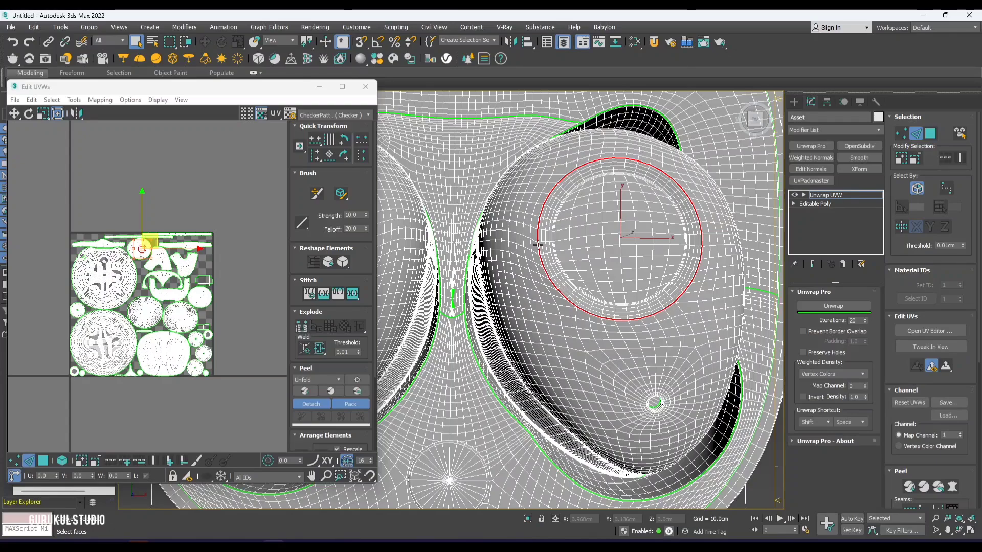
{"action": "key", "text": "ctrl+b"}
Step: Cut a matching circular UV seam around the round logo area on the left-hand earbud
{"action": "middle_click_drag", "start_coordinate": [398, 253], "coordinate": [598, 257]}
{"action": "scroll", "coordinate": [541, 256], "scroll_direction": "up", "scroll_amount": 10}
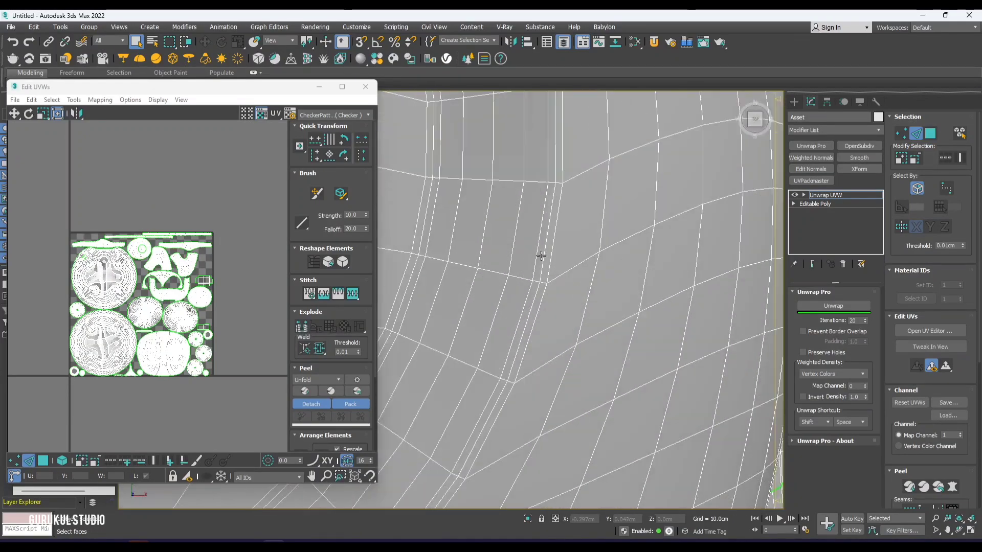
{"action": "double_click", "coordinate": [544, 256]}
{"action": "key", "text": "ctrl+b"}
{"action": "scroll", "coordinate": [544, 255], "scroll_direction": "down", "scroll_amount": 10}
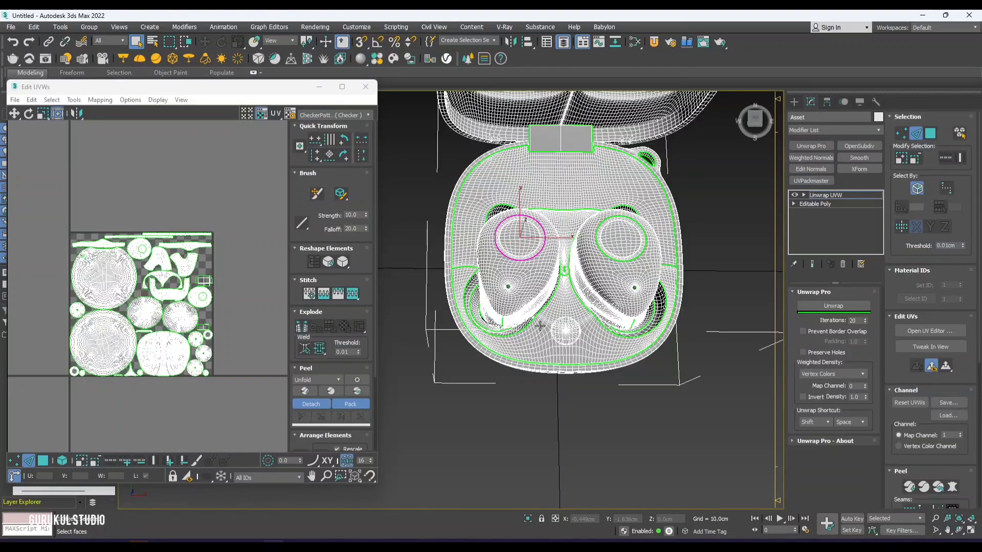
Step: Select the tray surface opposite the hinge and both earbud logo discs, and scale their UVs up to about 165%
{"action": "left_click", "coordinate": [43, 460]}
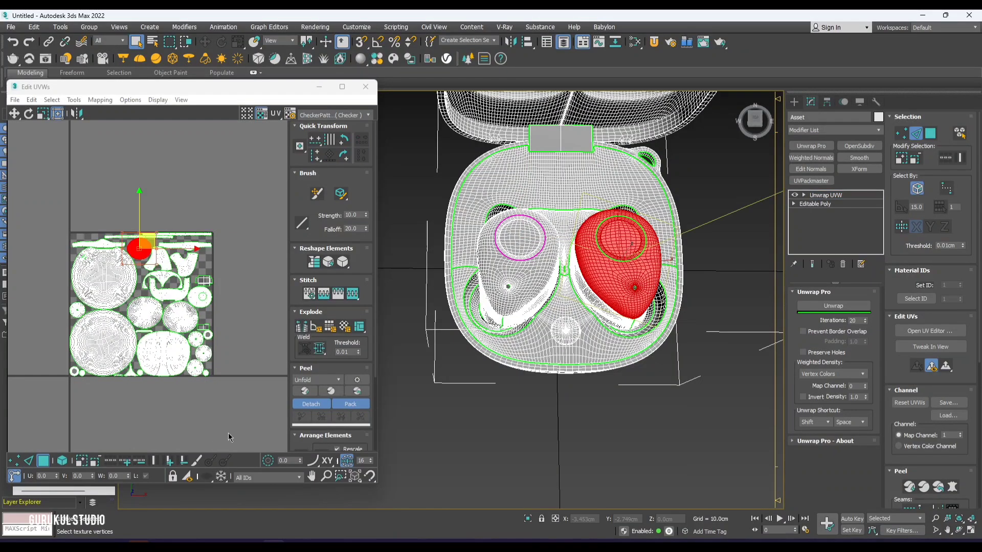
{"action": "left_click", "coordinate": [539, 345]}
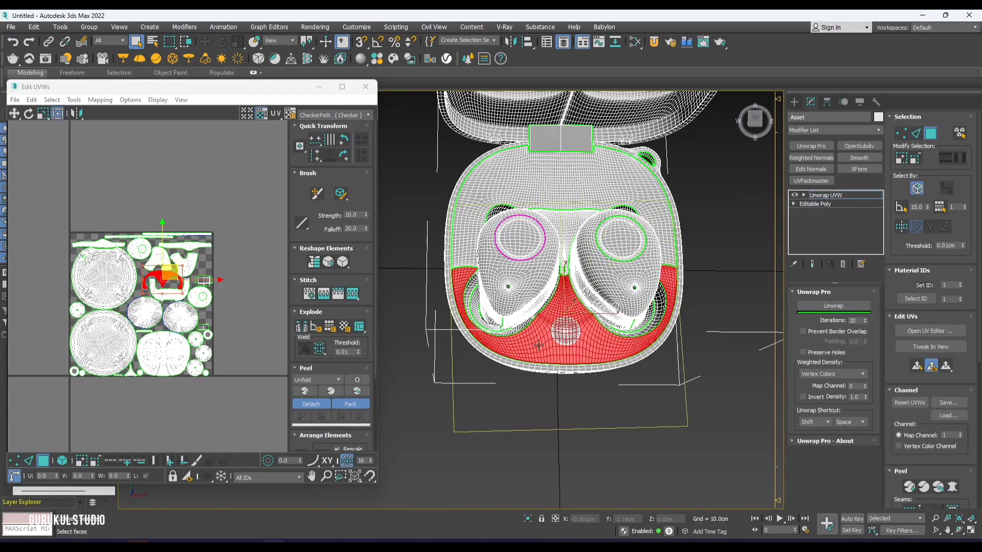
{"action": "left_click", "coordinate": [526, 246], "text": "ctrl"}
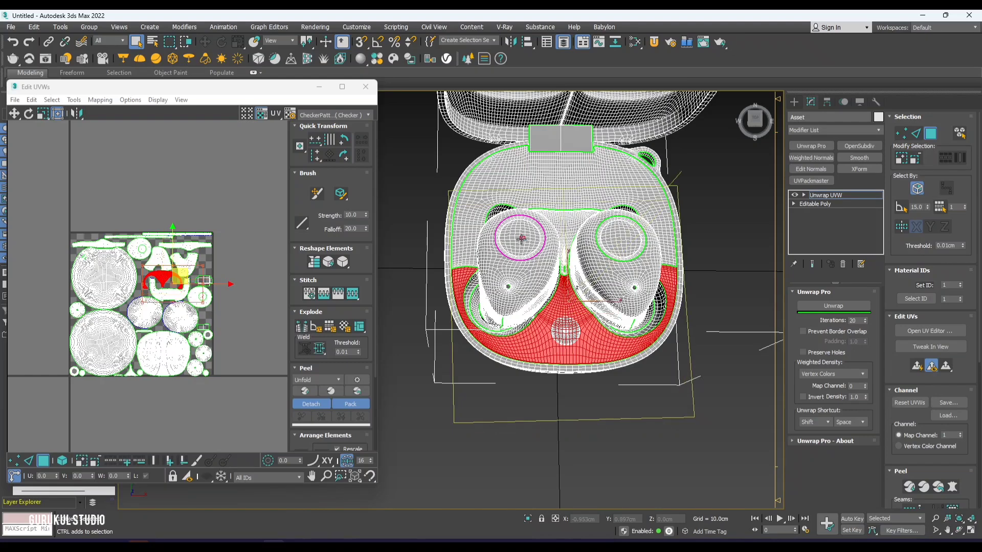
{"action": "left_click", "coordinate": [646, 243], "text": "ctrl"}
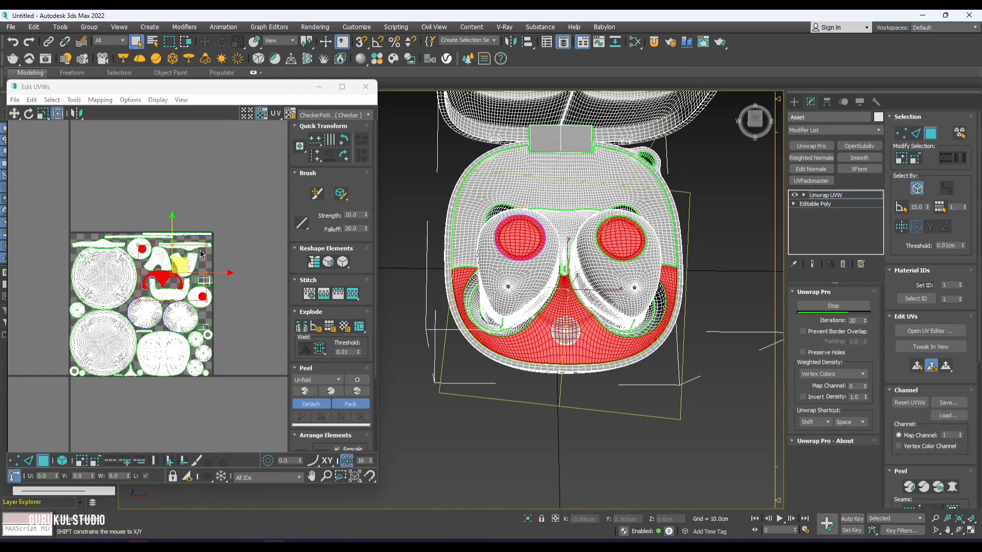
{"action": "left_click_drag", "start_coordinate": [201, 254], "coordinate": [243, 209]}
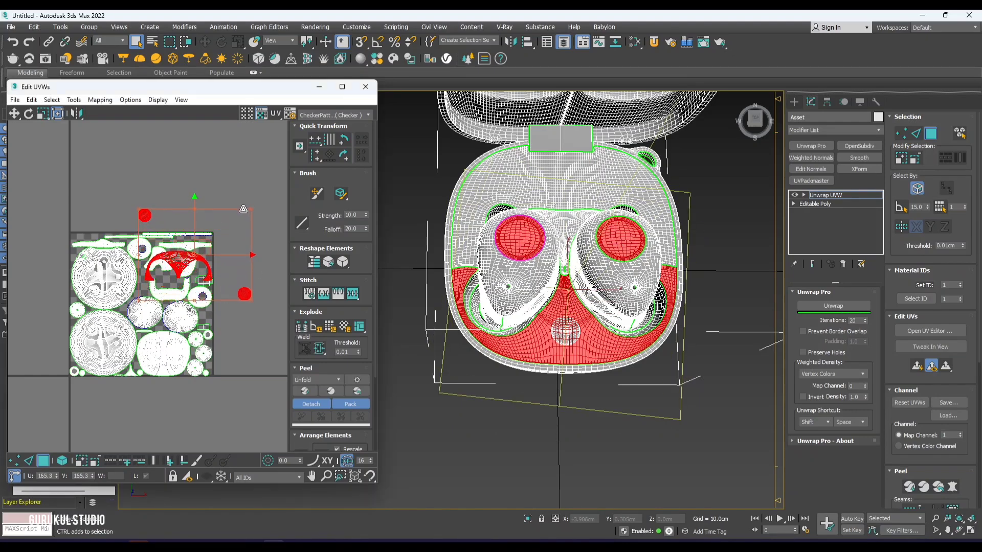
Step: Repack all UV shells into the tile with Rescale enabled and collapse the Unwrap UVW modifier
{"action": "key", "text": "ctrl+a"}
{"action": "scroll", "coordinate": [306, 347], "scroll_direction": "down", "scroll_amount": 3}
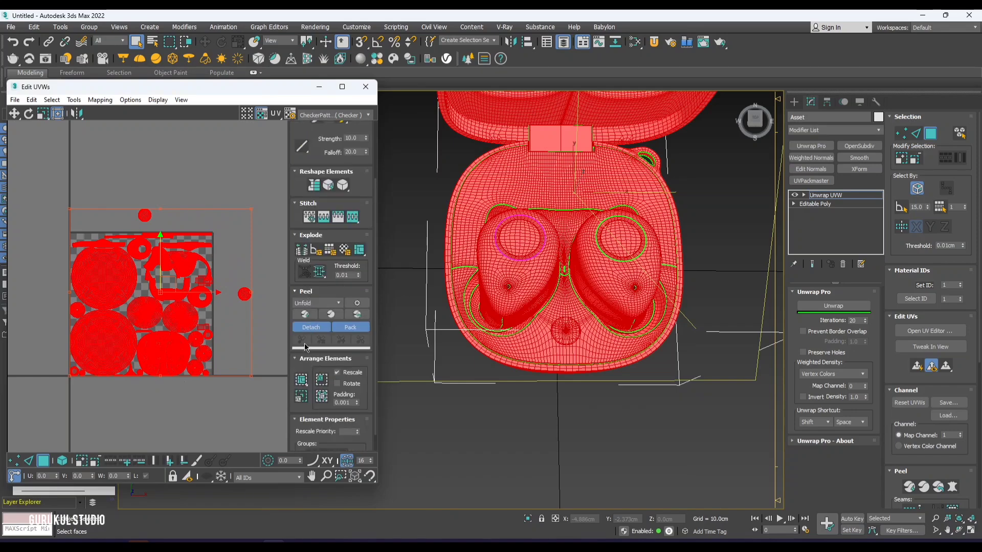
{"action": "left_click", "coordinate": [303, 381]}
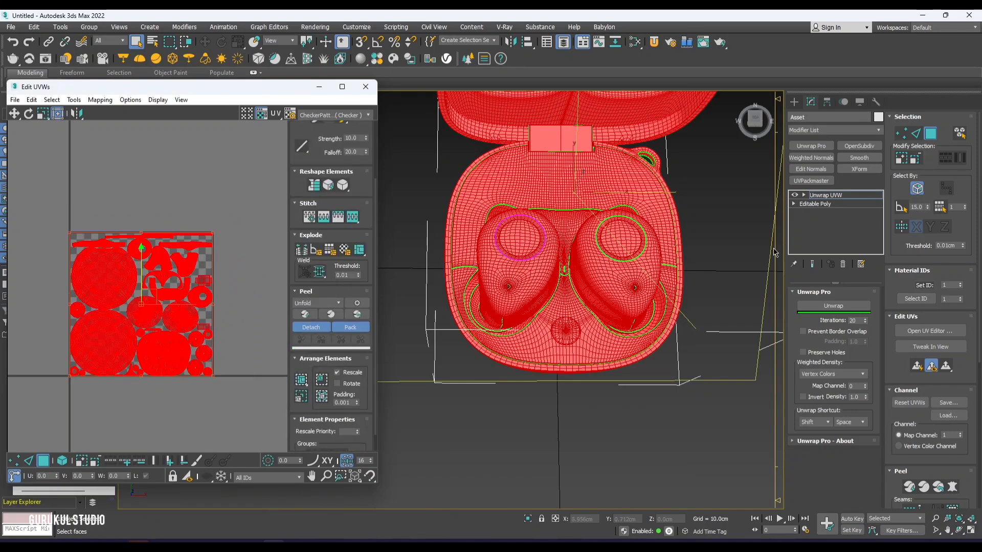
{"action": "right_click", "coordinate": [842, 228]}
{"action": "left_click", "coordinate": [849, 331]}
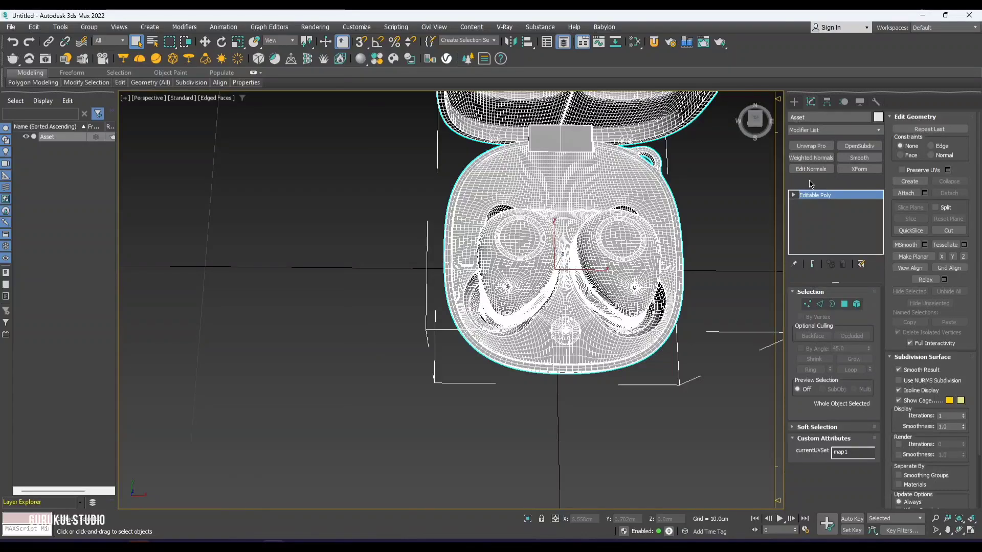
Step: Add a UVPackmaster modifier to the asset, load the saved packing preset and enable rotation
{"action": "left_click", "coordinate": [811, 181]}
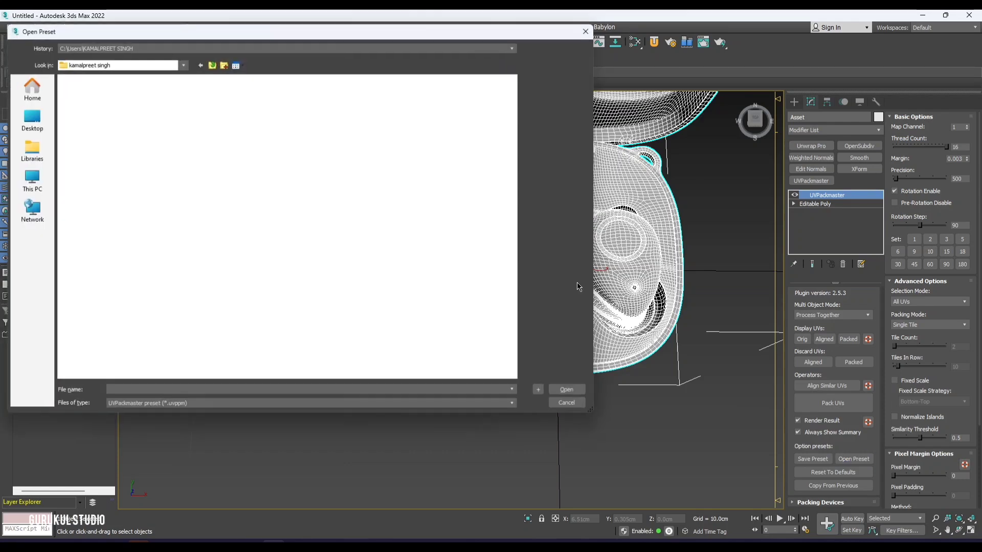
{"action": "double_click", "coordinate": [115, 202]}
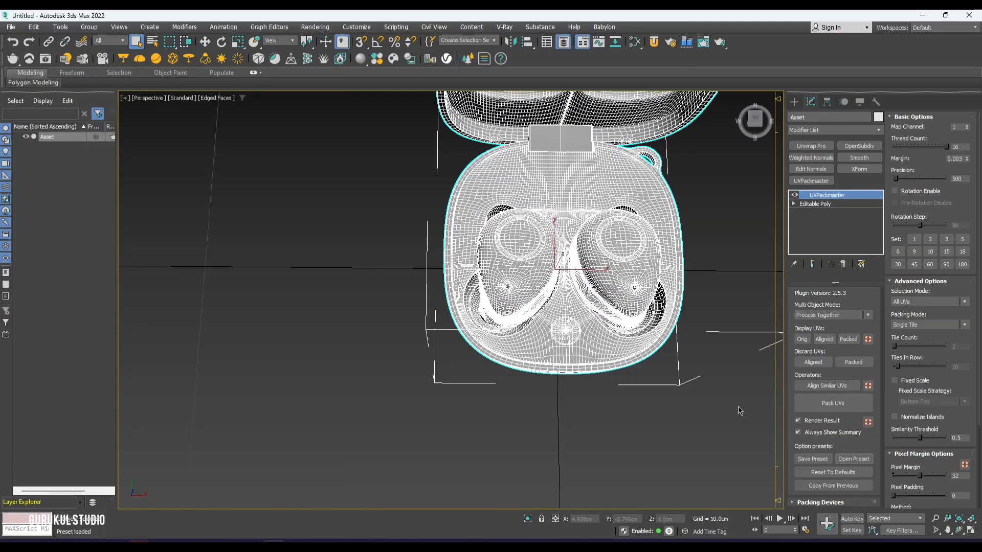
{"action": "left_click", "coordinate": [894, 191]}
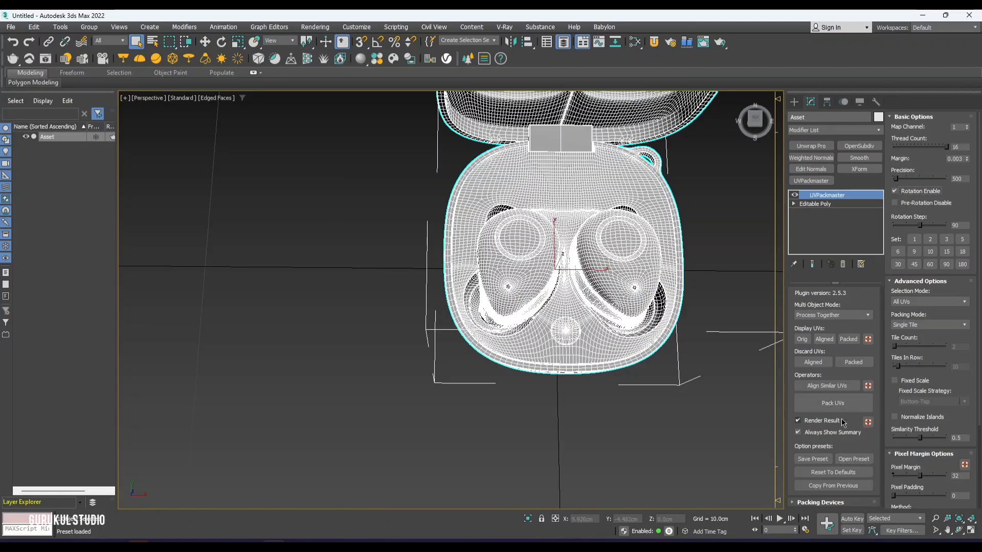
Step: Pack the asset's UVs with UVPackmaster, dismiss the result windows and collapse the modifier stack
{"action": "left_click", "coordinate": [833, 404]}
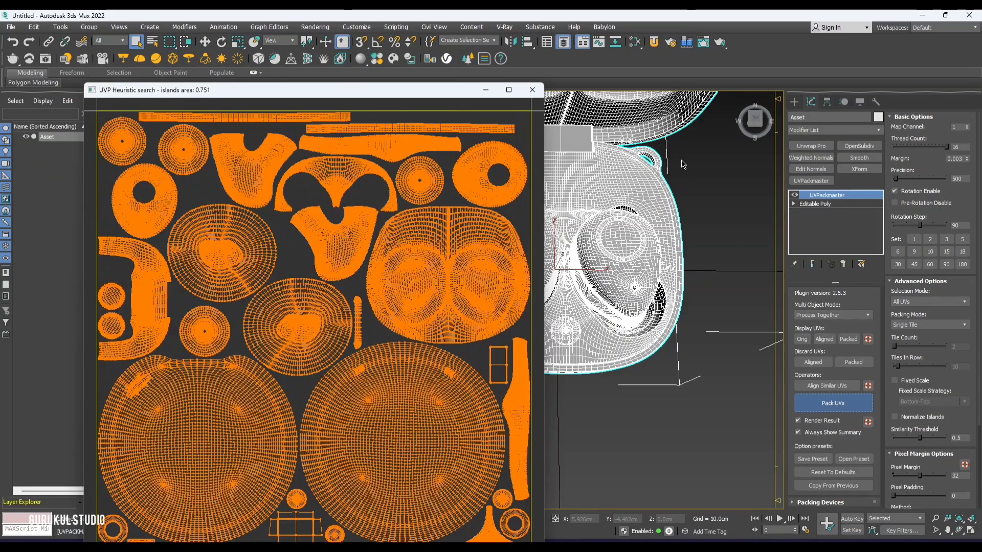
{"action": "left_click", "coordinate": [534, 92]}
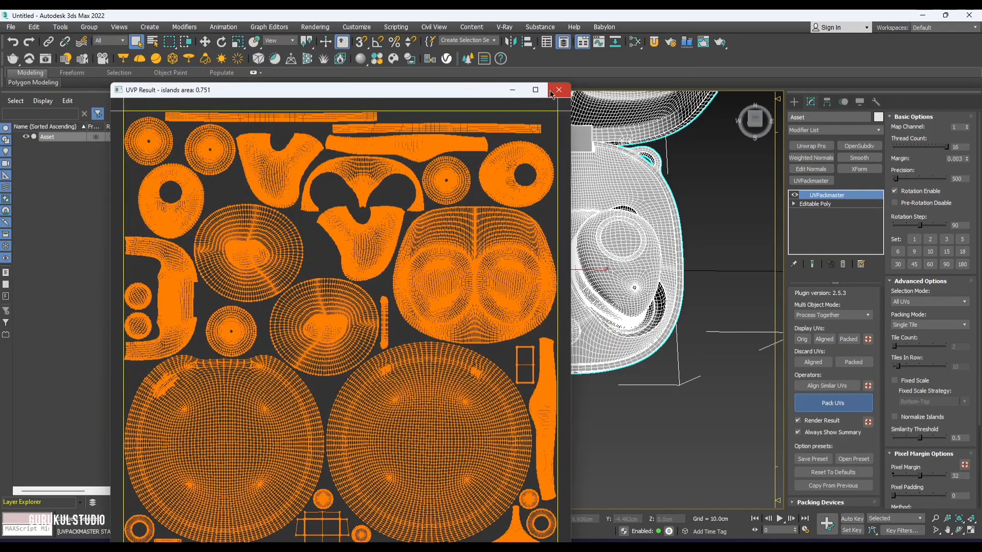
{"action": "left_click", "coordinate": [551, 94]}
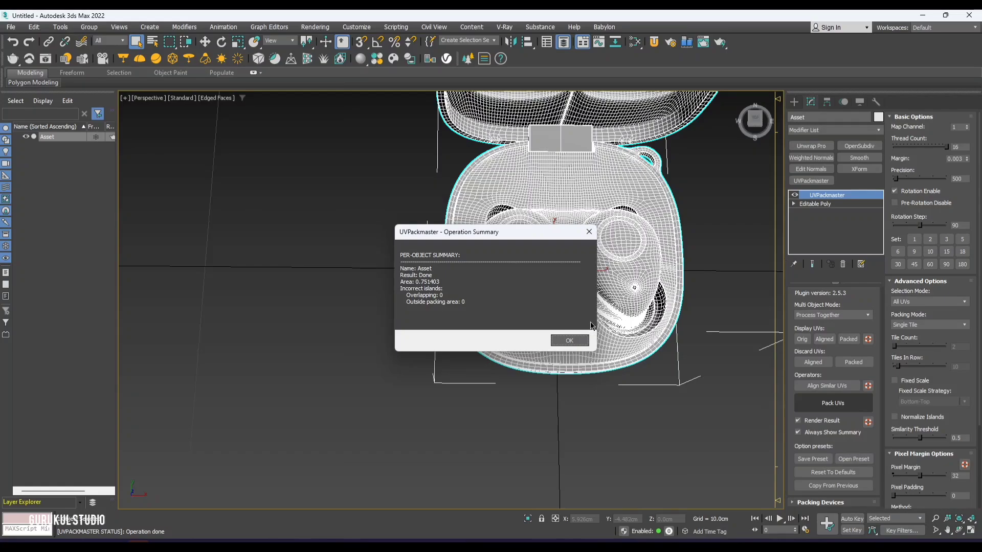
{"action": "left_click", "coordinate": [569, 340]}
{"action": "right_click", "coordinate": [829, 228]}
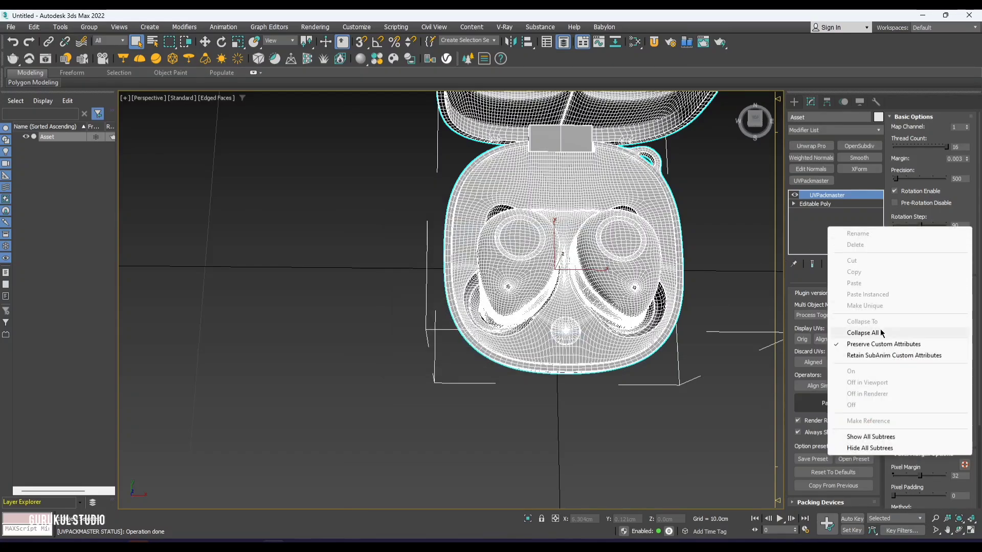
{"action": "left_click", "coordinate": [862, 333]}
Step: Switch to the Move tool and hide the mesh edges so the whole case displays with plain default shading
{"action": "key", "text": "w"}
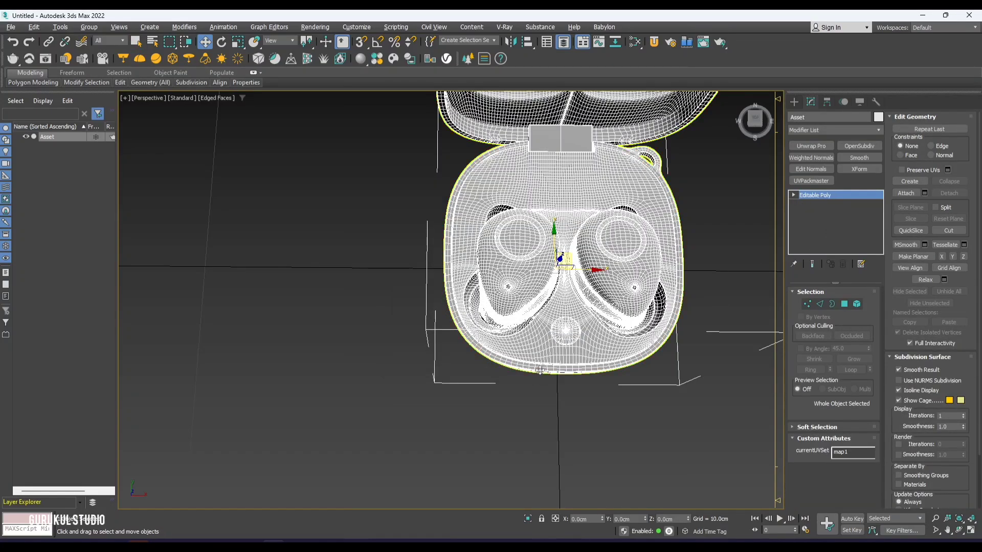
{"action": "middle_click_drag", "start_coordinate": [522, 368], "coordinate": [532, 332], "text": "alt"}
{"action": "scroll", "coordinate": [550, 349], "scroll_direction": "down", "scroll_amount": 3}
{"action": "key", "text": "F4"}
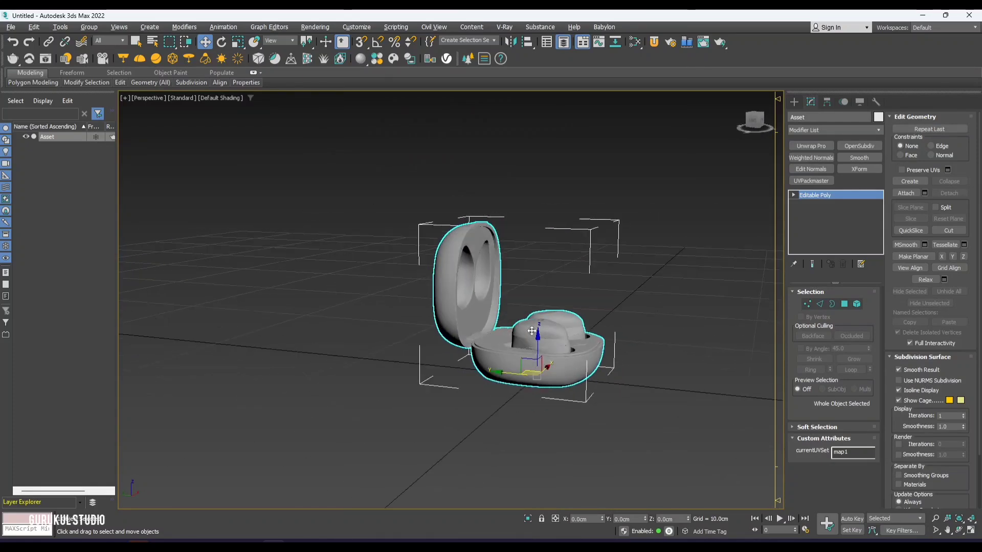
Step: Load the scene's lambert1 material into the Slate Material Editor, rename it "asset" and close the editor
{"action": "key", "text": "m"}
{"action": "left_click", "coordinate": [334, 96]}
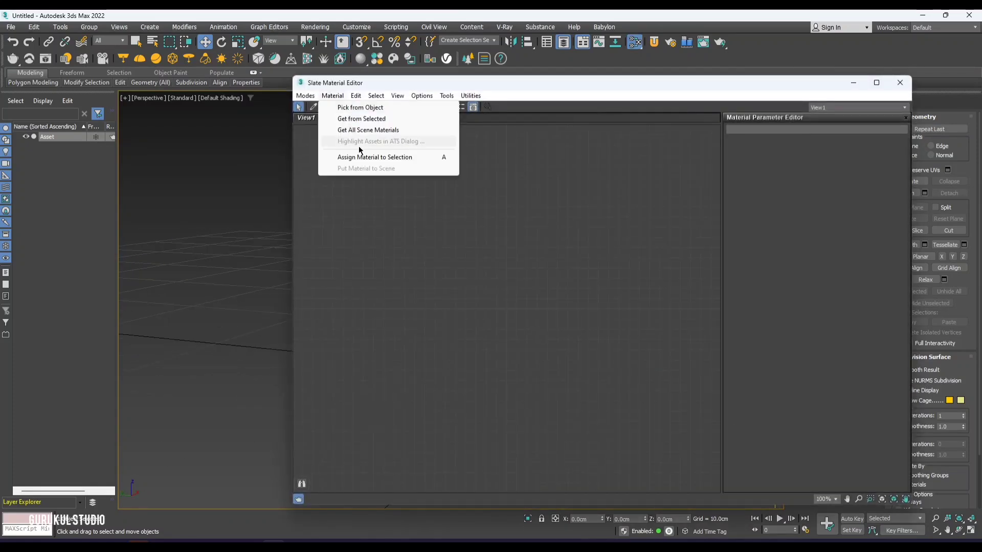
{"action": "left_click", "coordinate": [422, 131]}
{"action": "double_click", "coordinate": [478, 149]}
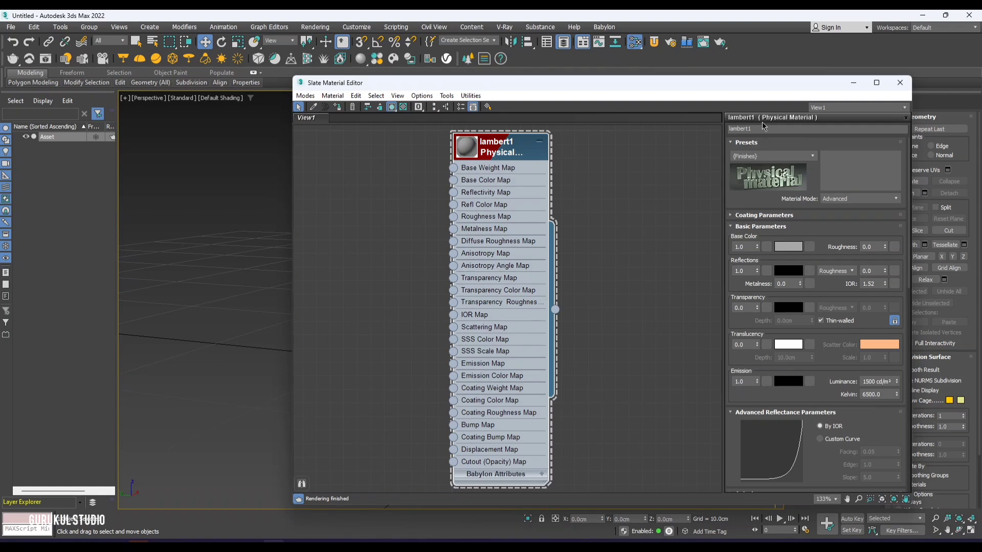
{"action": "left_click", "coordinate": [761, 129]}
{"action": "type", "text": "asset"}
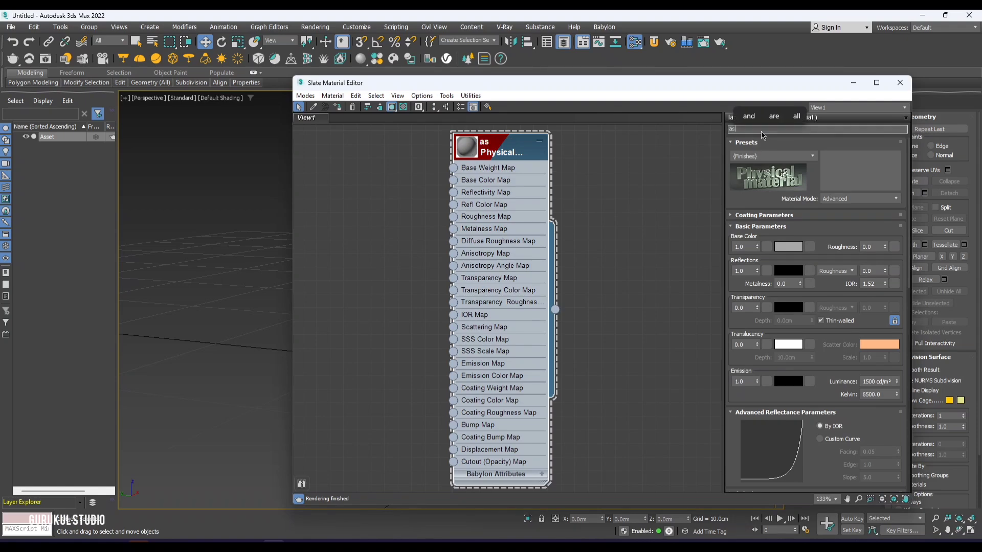
{"action": "key", "text": "Return"}
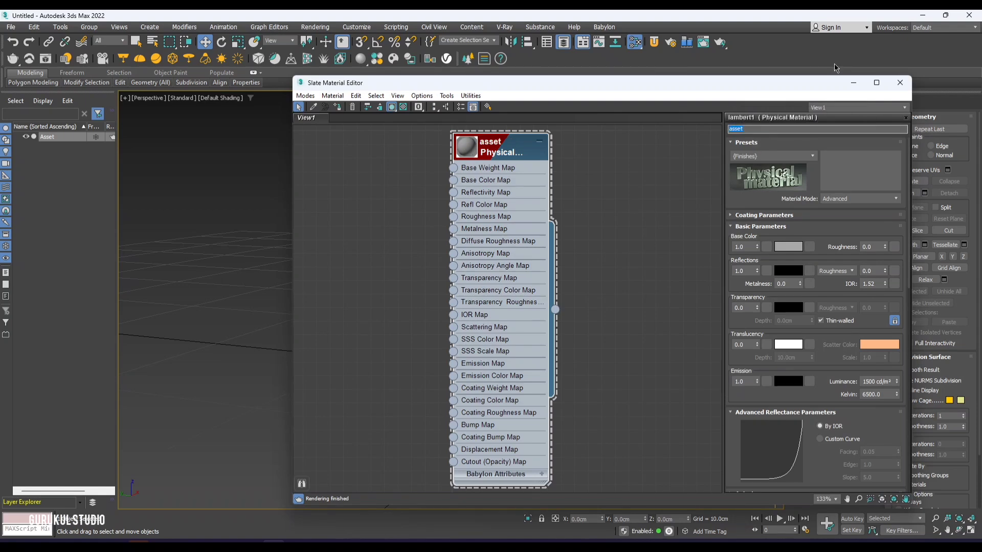
{"action": "left_click", "coordinate": [900, 83]}
{"action": "middle_click_drag", "start_coordinate": [637, 287], "coordinate": [575, 271], "text": "alt"}
{"action": "middle_click_drag", "start_coordinate": [595, 239], "coordinate": [573, 311], "text": "alt"}
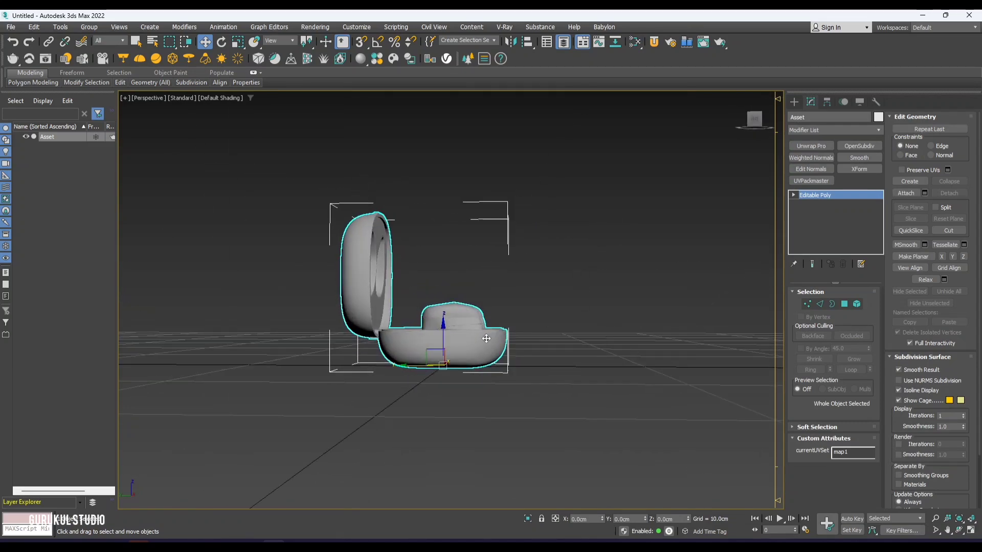
Step: Align the asset's pivot to its minimum on the Z axis with the Transform Toolbox and close the toolbox
{"action": "left_click", "coordinate": [61, 27]}
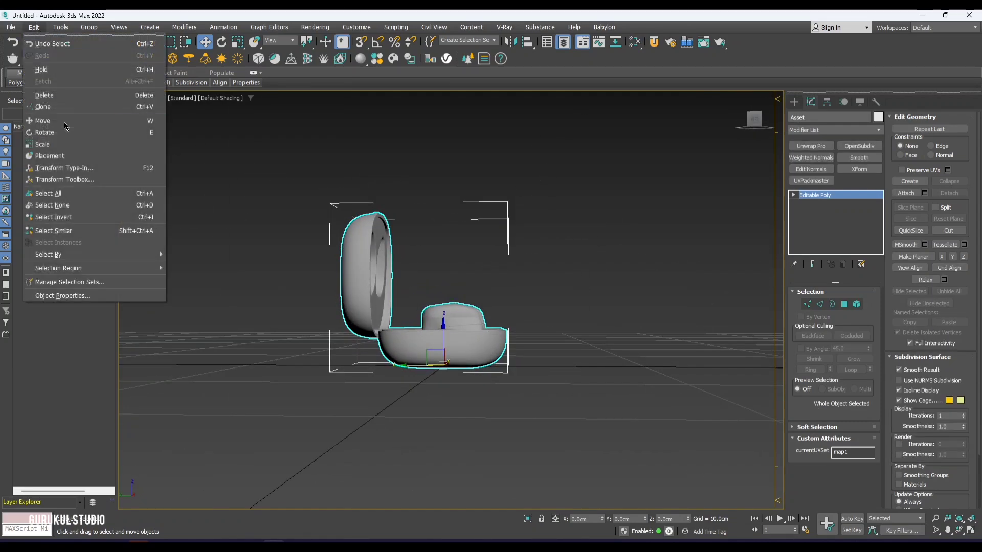
{"action": "left_click", "coordinate": [61, 178]}
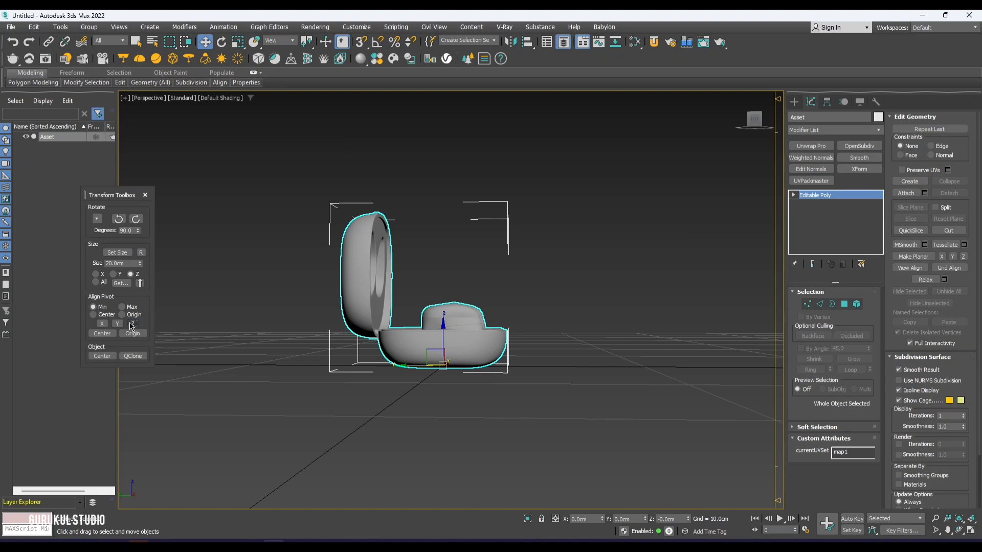
{"action": "left_click", "coordinate": [143, 253]}
{"action": "left_click", "coordinate": [145, 195]}
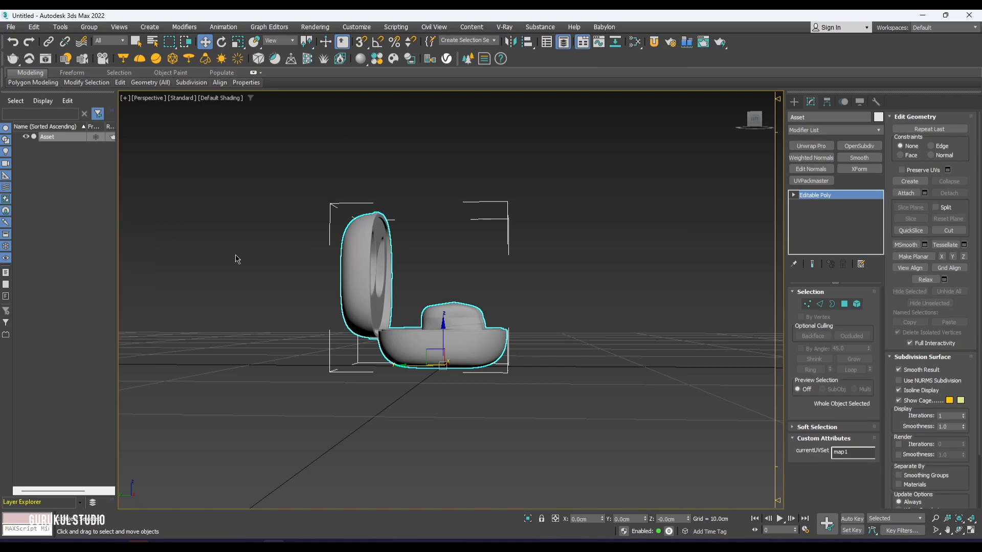
{"action": "left_click_drag", "start_coordinate": [238, 185], "coordinate": [517, 434]}
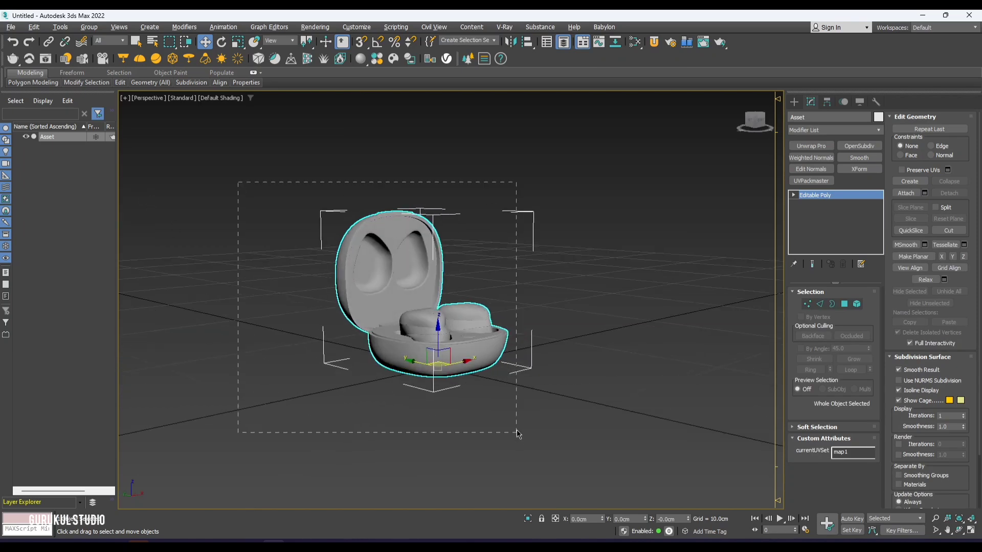
{"action": "middle_click_drag", "start_coordinate": [517, 435], "coordinate": [490, 430], "text": "alt"}
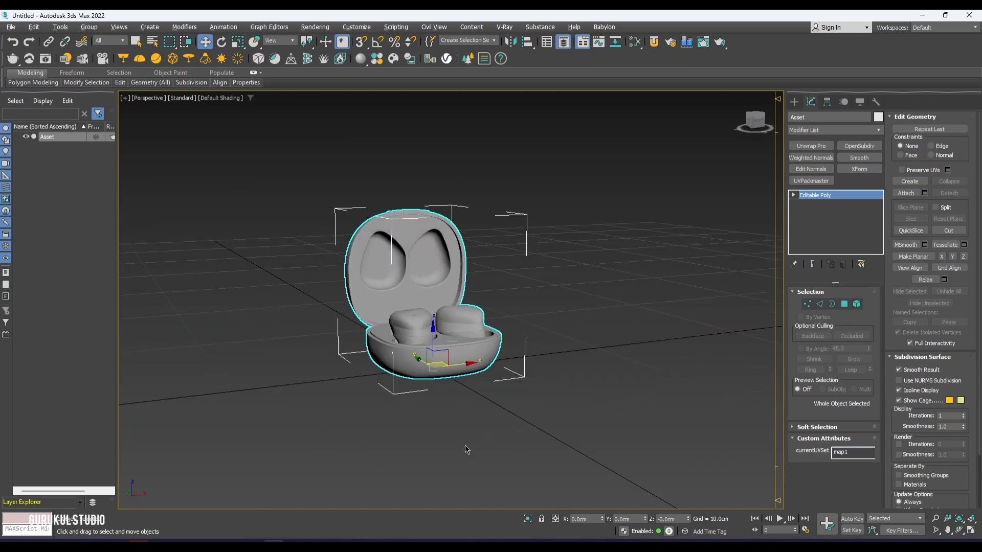
Step: Switch to File Explorer and move the JSON file from the del folder up into its parent PTRCVJ5WZWNQUTYV folder
{"action": "left_click", "coordinate": [93, 540]}
{"action": "double_click", "coordinate": [151, 110]}
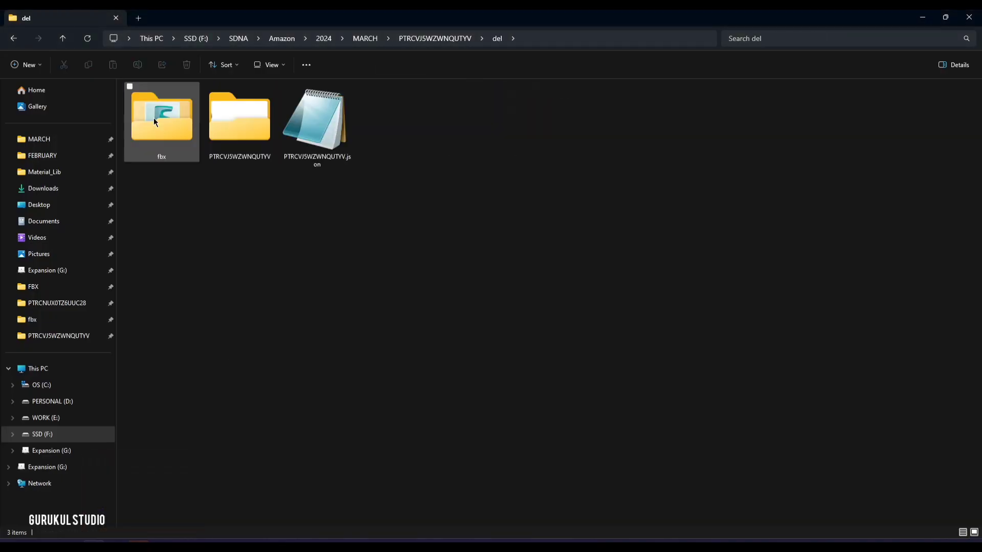
{"action": "left_click_drag", "start_coordinate": [317, 115], "coordinate": [353, 162]}
{"action": "key", "text": "alt+Tab"}
{"action": "key", "text": "alt+Tab"}
{"action": "key", "text": "ctrl+x"}
{"action": "key", "text": "BackSpace"}
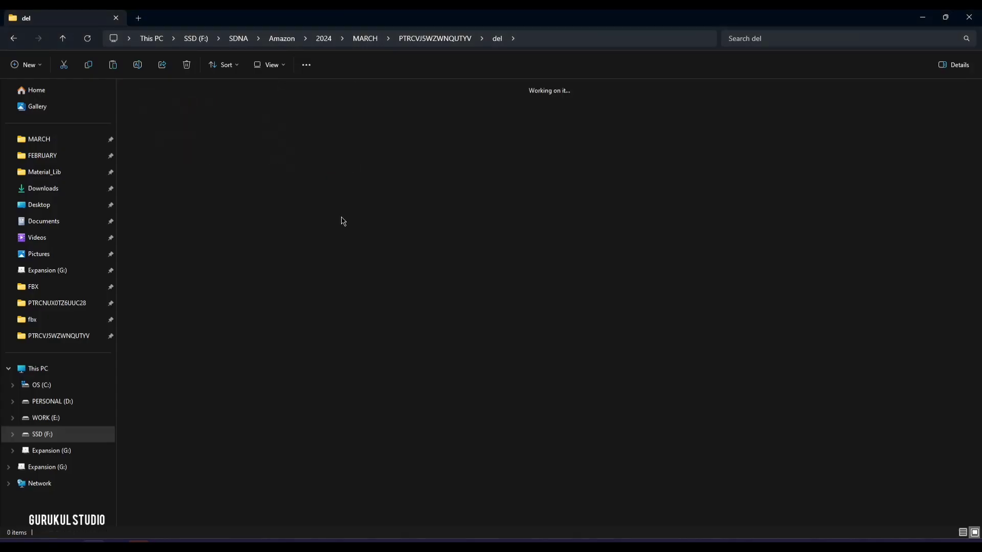
{"action": "key", "text": "ctrl+v"}
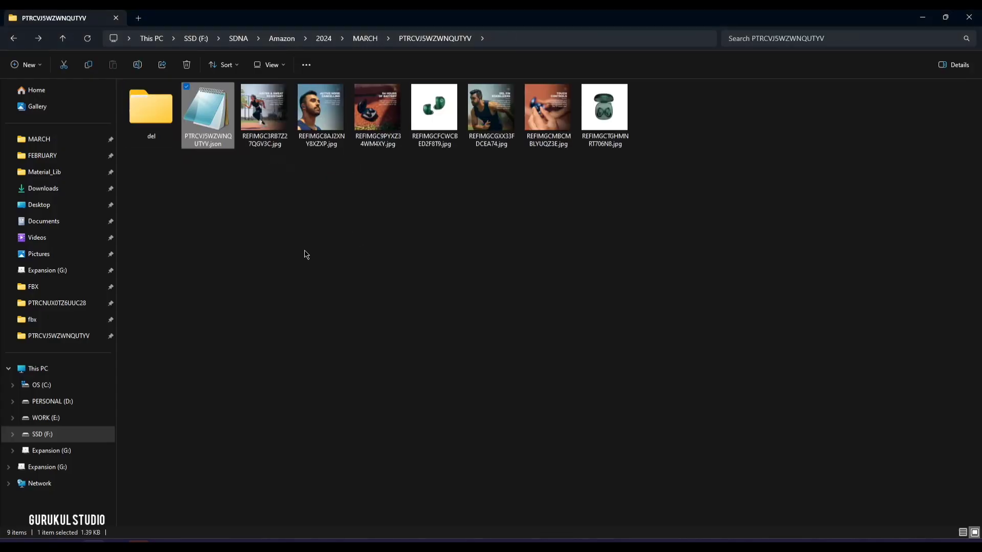
Step: Open the fbx folder inside del and copy its folder path for the export
{"action": "double_click", "coordinate": [139, 105]}
{"action": "double_click", "coordinate": [139, 98]}
{"action": "left_click", "coordinate": [145, 106]}
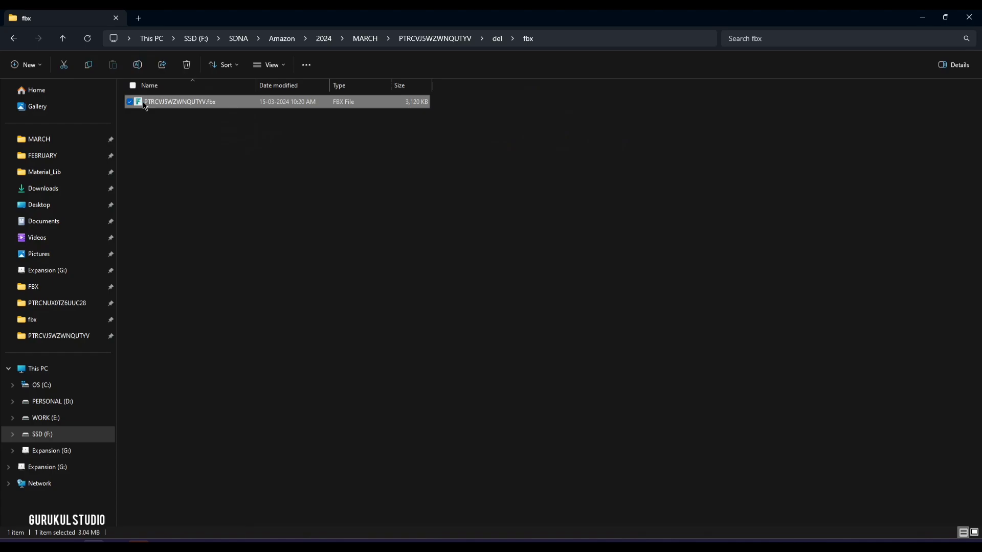
{"action": "left_click", "coordinate": [585, 38]}
Step: Return to 3ds Max and export the asset as FBX to the copied path, replacing the existing PTRCVJ5WZWNQUTYV.fbx
{"action": "key", "text": "alt+Tab"}
{"action": "key", "text": "ctrl+e"}
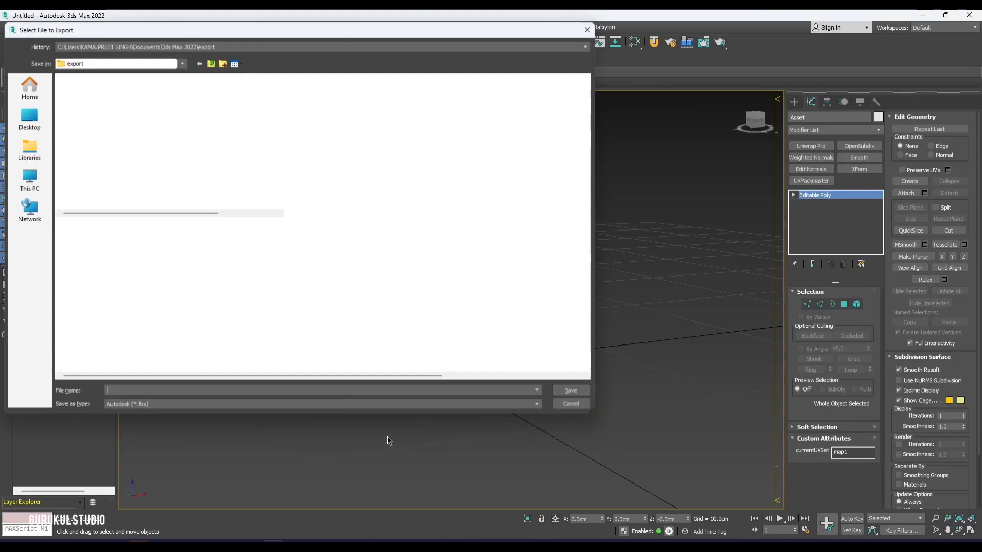
{"action": "key", "text": "ctrl+v"}
{"action": "key", "text": "Return"}
{"action": "left_click", "coordinate": [86, 143]}
{"action": "key", "text": "Escape"}
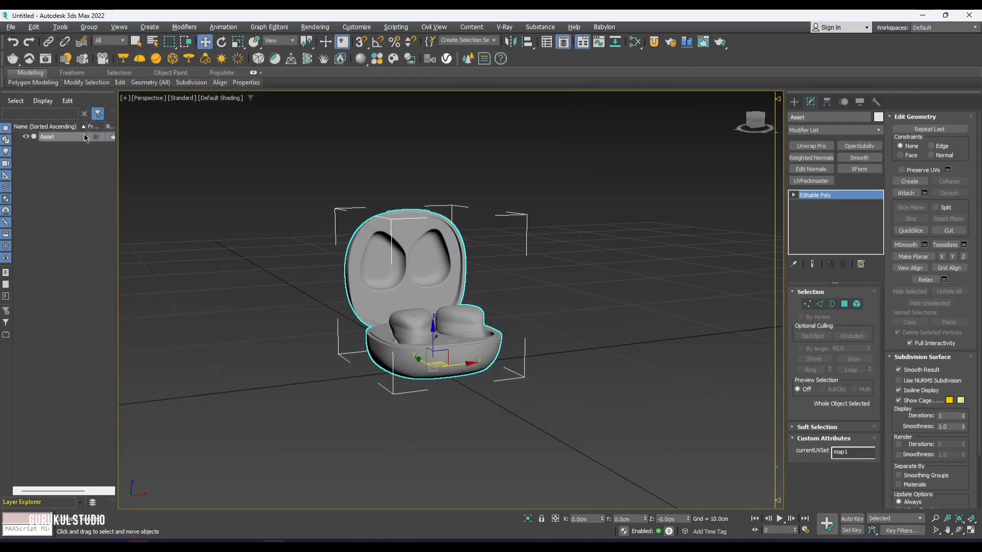
Step: View the case from the front, then check the exported FBX file and the reference photo of the open case
{"action": "key", "text": "q"}
{"action": "middle_click_drag", "start_coordinate": [404, 362], "coordinate": [360, 363], "text": "alt"}
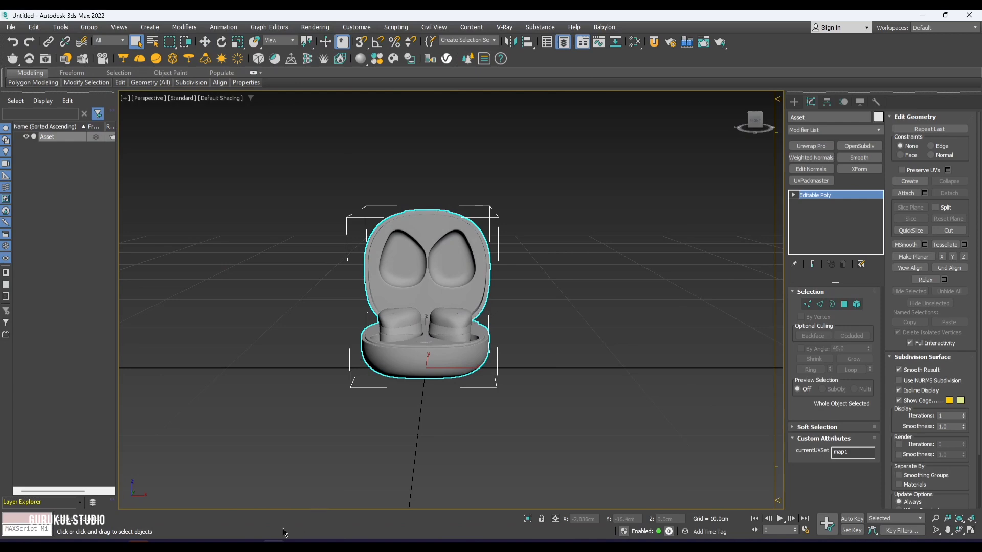
{"action": "left_click", "coordinate": [176, 492]}
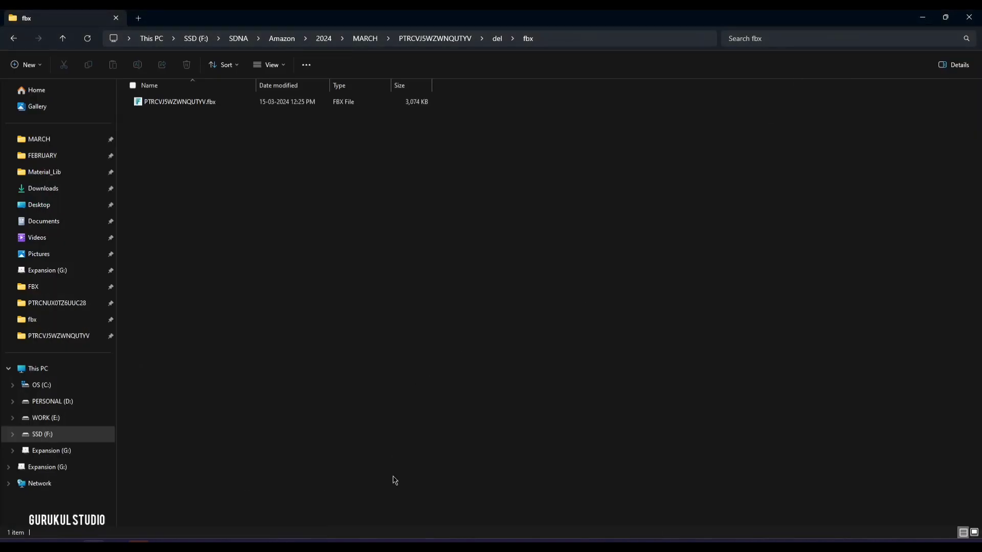
{"action": "left_click", "coordinate": [414, 528]}
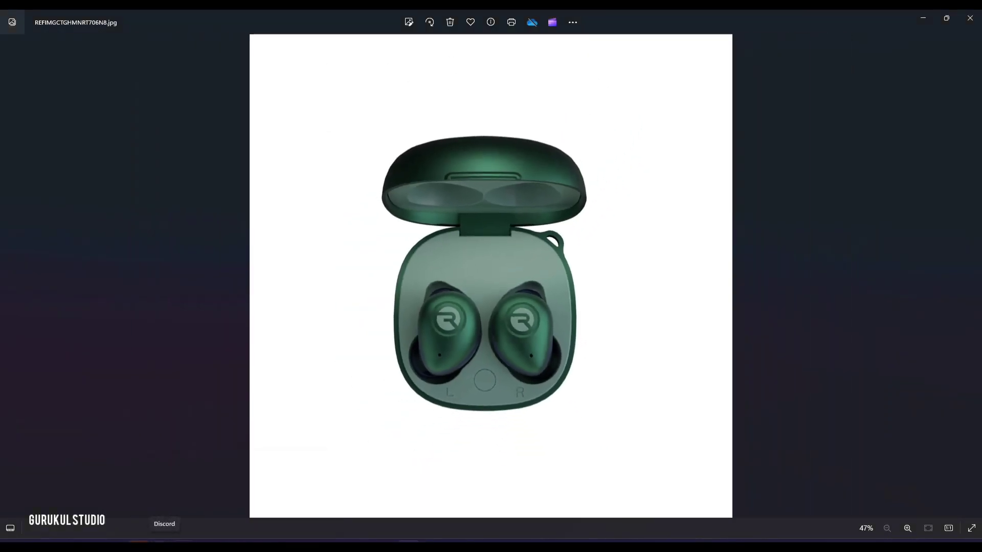
{"action": "left_click", "coordinate": [970, 18]}
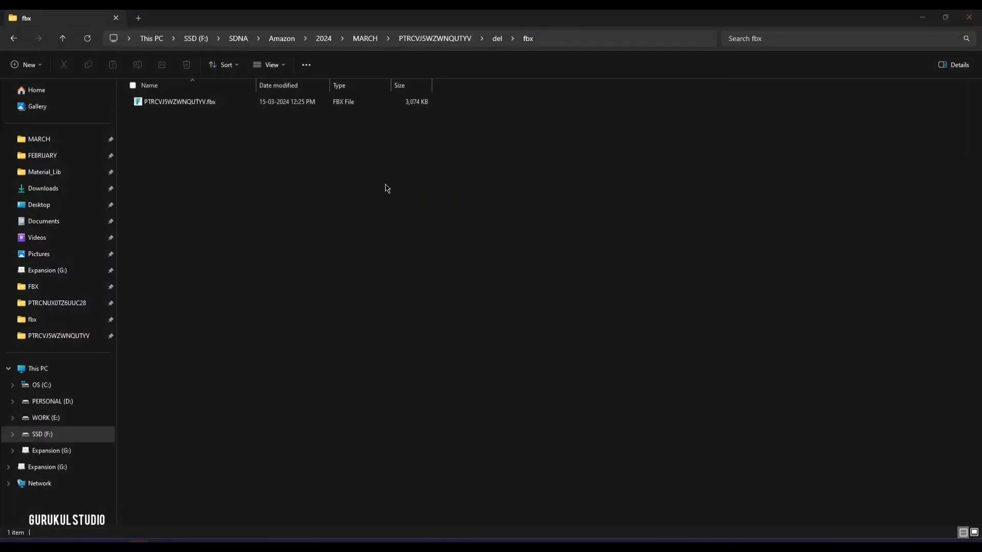
Step: Go back to the PTRCVJ5WZWNQUTYV folder and place the open-case photo REFIMGCTGHMNRT706N8.jpg on a floating reference board
{"action": "key", "text": "alt+Left"}
{"action": "key", "text": "alt+Left"}
{"action": "left_click", "coordinate": [386, 227]}
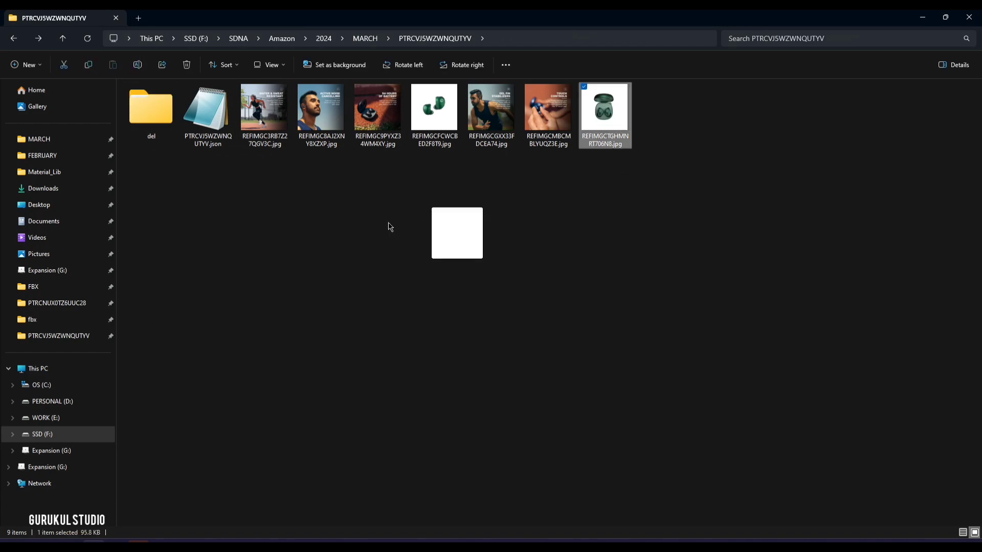
{"action": "left_click", "coordinate": [221, 337]}
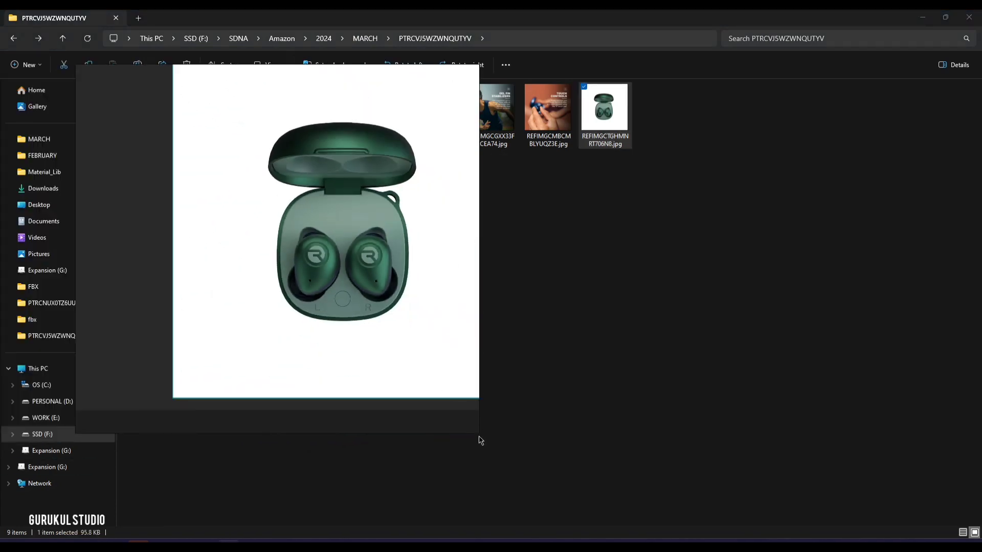
{"action": "right_click_drag", "start_coordinate": [390, 267], "coordinate": [345, 284]}
{"action": "left_click_drag", "start_coordinate": [346, 285], "coordinate": [298, 302]}
Step: Resize the floating reference board around the case photo, fit the image to it and move the board aside
{"action": "scroll", "coordinate": [299, 303], "scroll_direction": "down", "scroll_amount": 2}
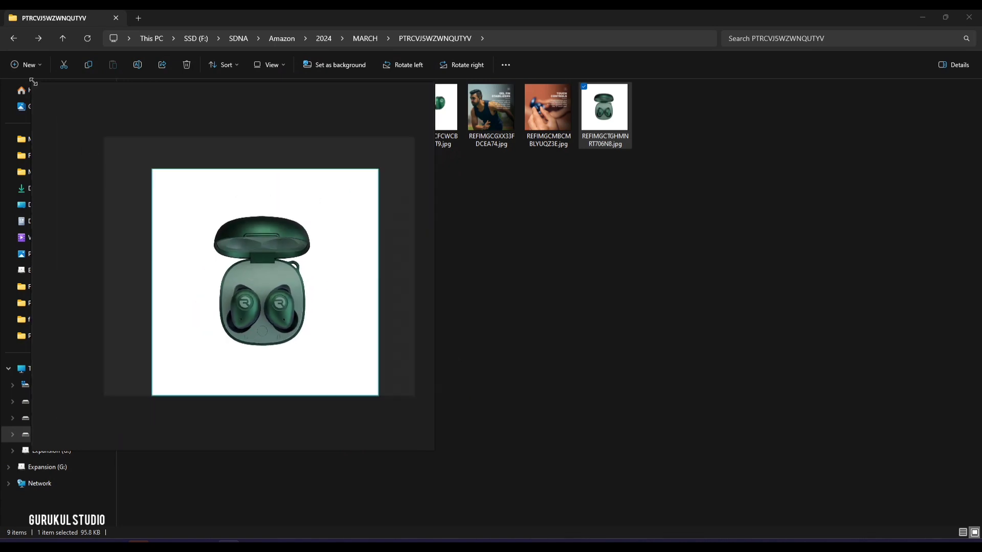
{"action": "left_click_drag", "start_coordinate": [34, 86], "coordinate": [216, 196]}
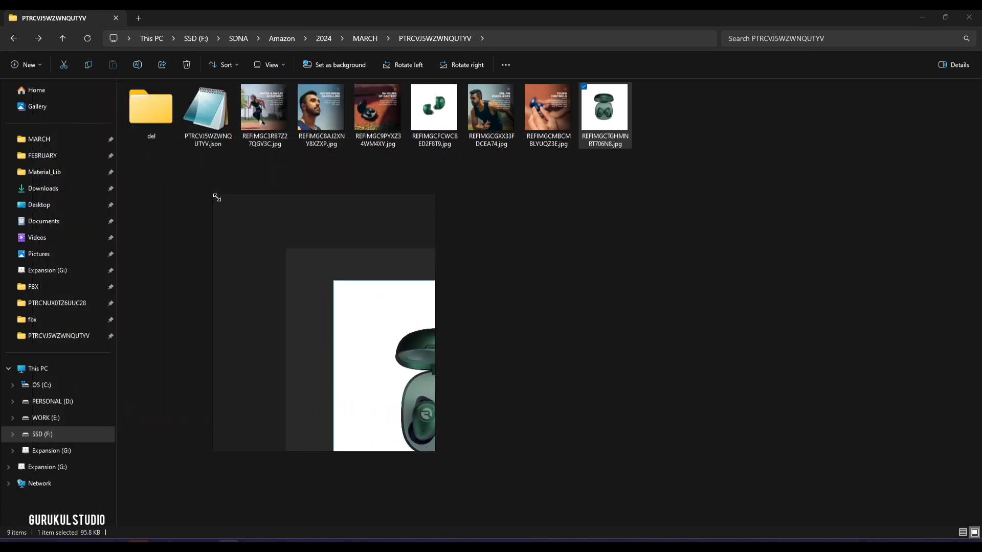
{"action": "double_click", "coordinate": [366, 366]}
{"action": "right_click_drag", "start_coordinate": [372, 327], "coordinate": [318, 272]}
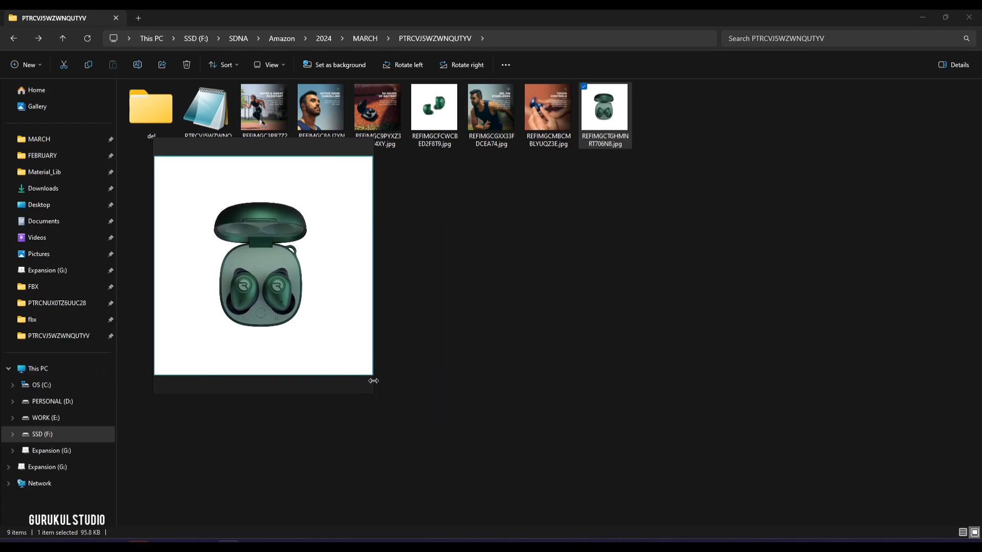
{"action": "left_click_drag", "start_coordinate": [371, 394], "coordinate": [435, 433]}
{"action": "double_click", "coordinate": [336, 298]}
{"action": "right_click_drag", "start_coordinate": [336, 298], "coordinate": [0, 254]}
Step: Bring PTRCVJ5WZWNQUTYV.fbx from the del/fbx folder into Substance 3D Painter to start a new project
{"action": "left_click", "coordinate": [148, 119]}
{"action": "double_click", "coordinate": [148, 119]}
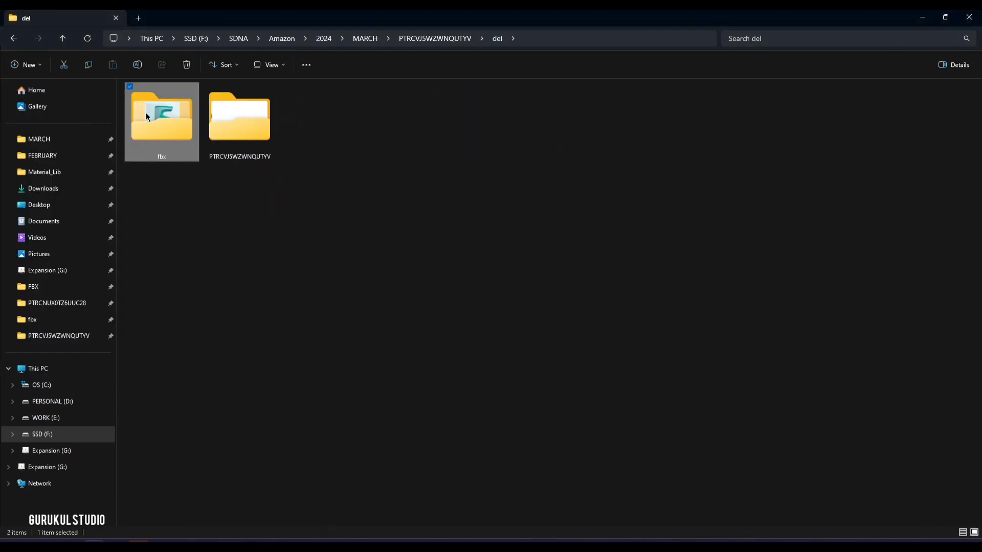
{"action": "double_click", "coordinate": [145, 113]}
{"action": "key", "text": "alt+Tab"}
{"action": "key", "text": "Tab"}
{"action": "mouse_move", "coordinate": [154, 102]}
{"action": "left_mouse_down"}
{"action": "mouse_move", "coordinate": [195, 213]}
{"action": "mouse_move", "coordinate": [240, 195]}
{"action": "left_mouse_up"}
{"action": "key", "text": "Tab"}
{"action": "key", "text": "Tab"}
{"action": "key", "text": "Tab"}
{"action": "key", "text": "Tab"}
{"action": "key", "text": "Tab"}
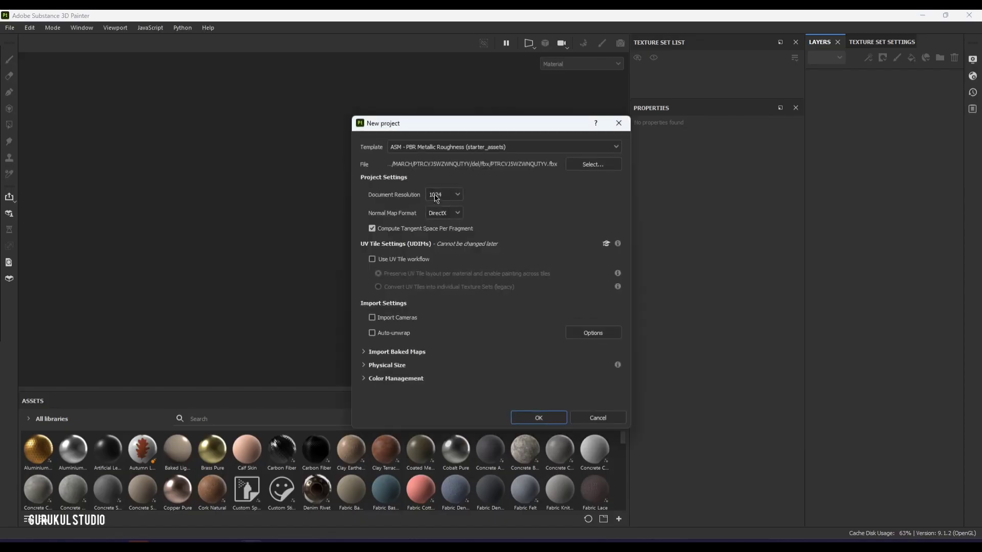
Step: Create the project with a document resolution of 4096 and delete its default paint layer
{"action": "left_click", "coordinate": [444, 194]}
{"action": "left_click", "coordinate": [444, 260]}
{"action": "left_click", "coordinate": [539, 418]}
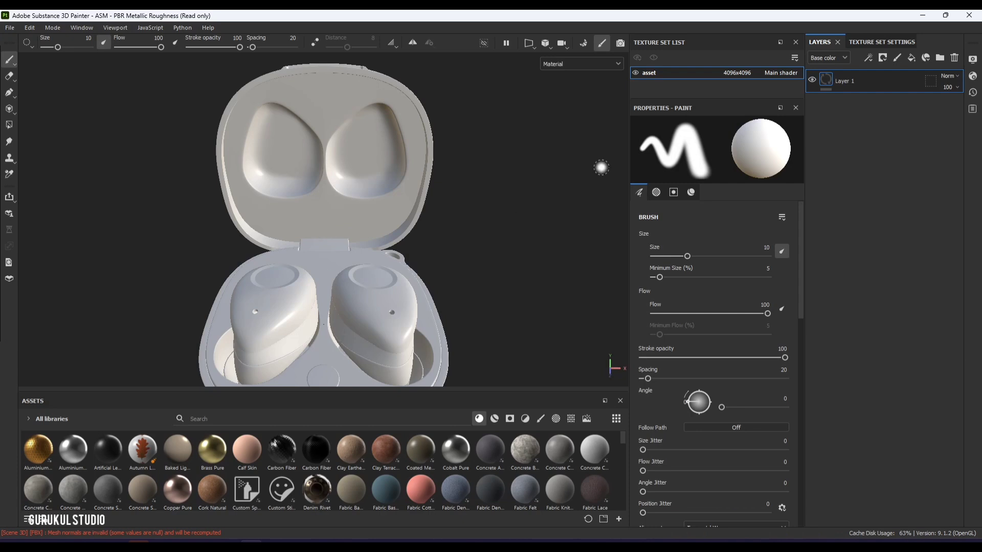
{"action": "left_click", "coordinate": [954, 57]}
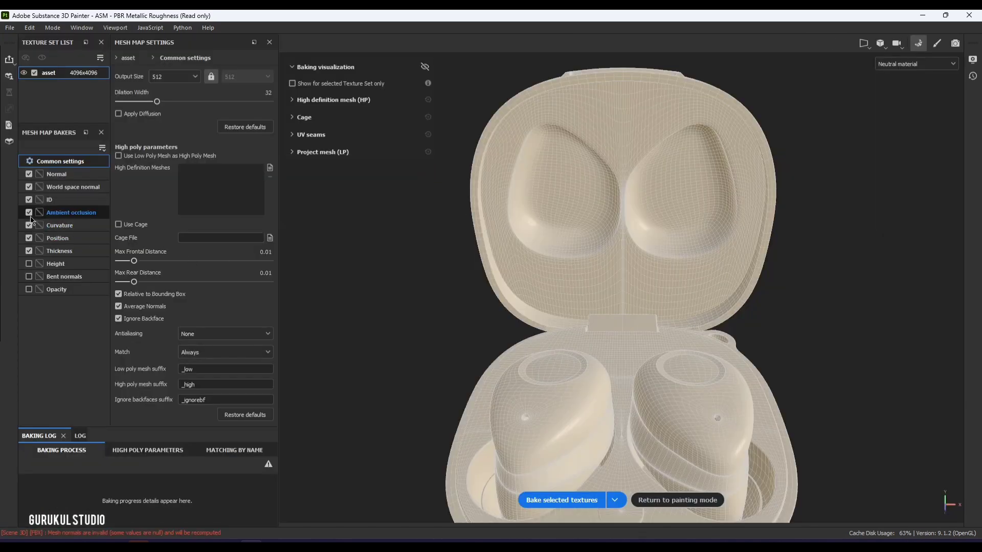
Step: Restrict baking to ambient occlusion, set the output size to 4096 and use the low poly mesh as the high poly mesh, keeping Match at Always
{"action": "left_click", "coordinate": [29, 213], "text": "alt"}
{"action": "left_click", "coordinate": [182, 76]}
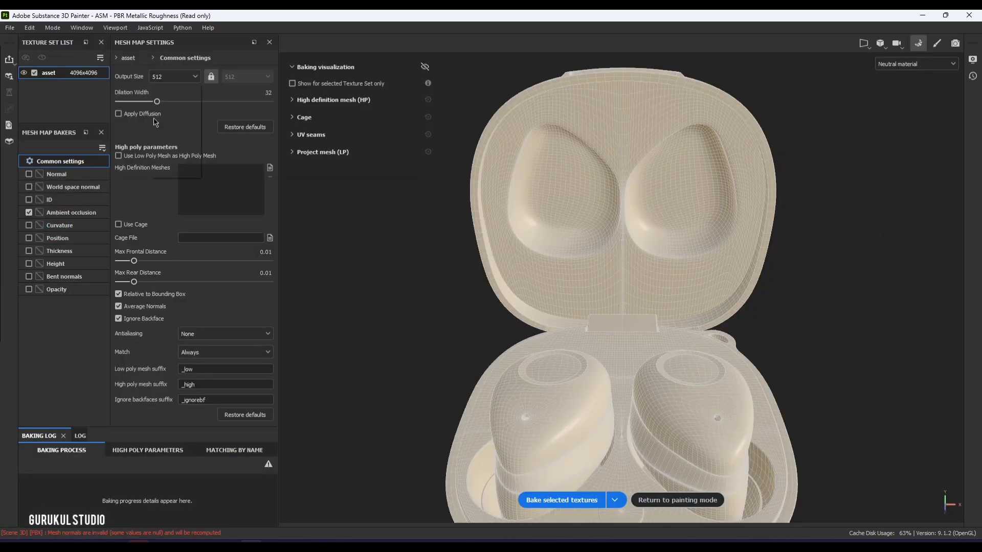
{"action": "left_click", "coordinate": [169, 162]}
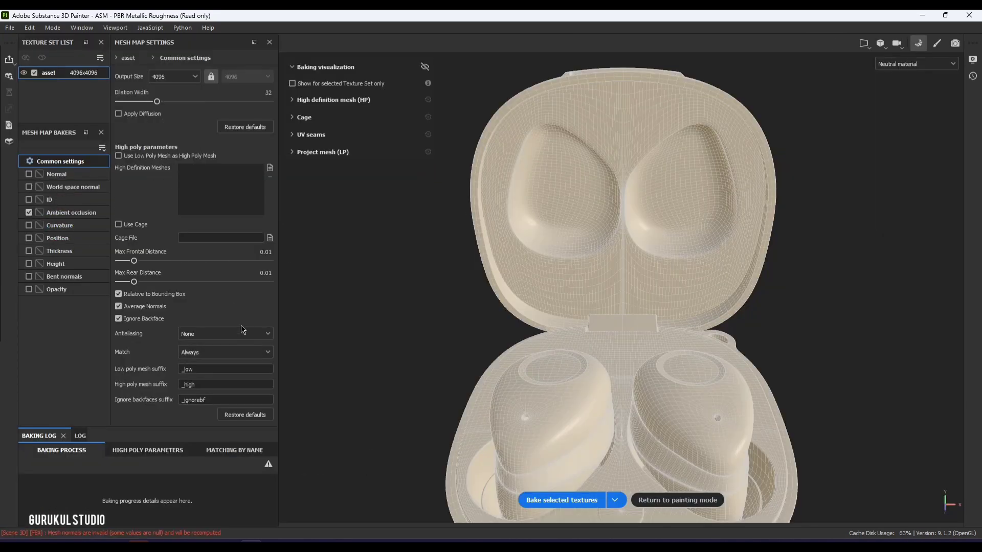
{"action": "left_click", "coordinate": [118, 156]}
{"action": "left_click", "coordinate": [216, 352]}
{"action": "left_click", "coordinate": [217, 352]}
{"action": "left_click", "coordinate": [214, 353]}
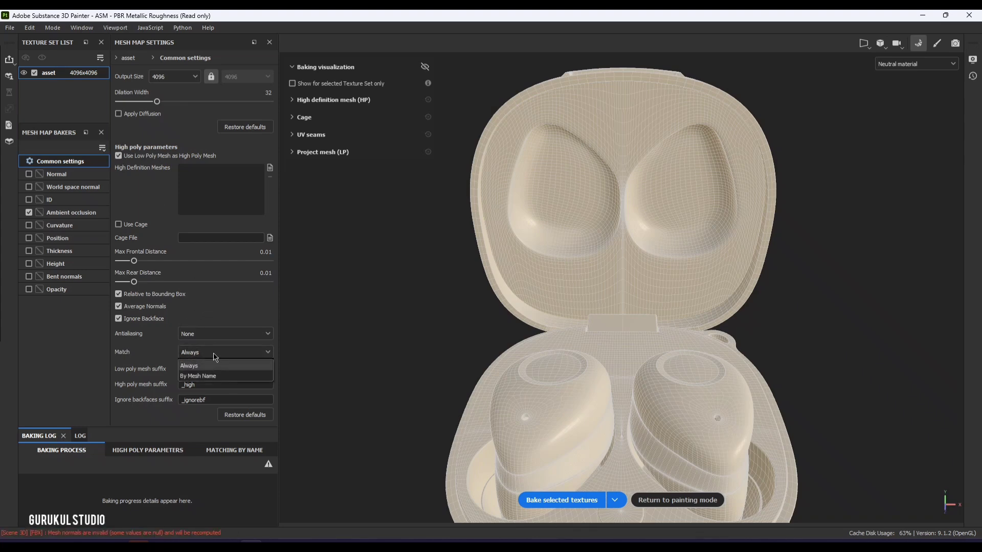
Step: Set the baking antialiasing to Supersampling 16x, bake the ambient occlusion map and return to painting mode
{"action": "left_click", "coordinate": [225, 333]}
{"action": "left_click", "coordinate": [202, 358]}
{"action": "left_click", "coordinate": [225, 333]}
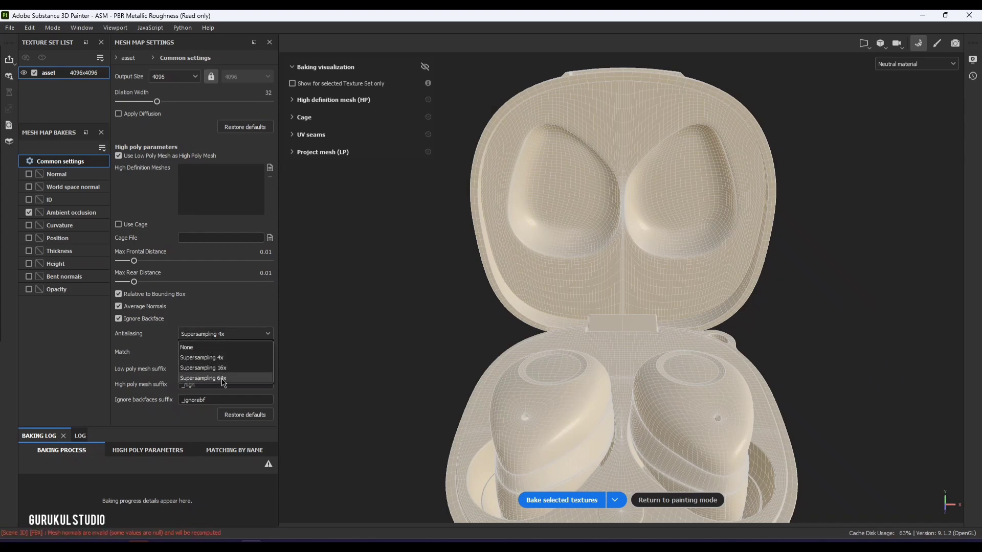
{"action": "left_click", "coordinate": [203, 368]}
{"action": "left_click", "coordinate": [547, 499]}
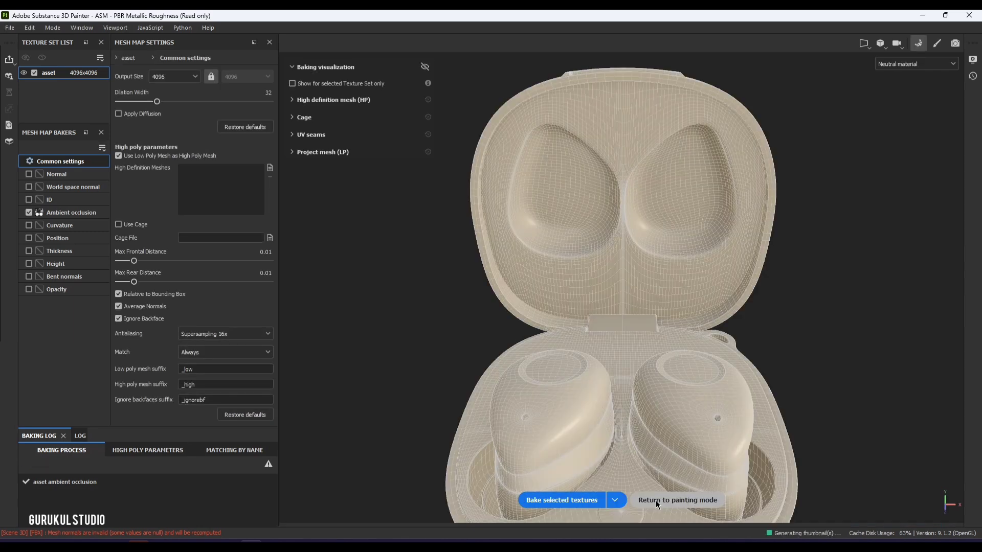
{"action": "left_click", "coordinate": [655, 501]}
Step: Change the environment map to SDNA_Neutral_IBL_v1 and close the display settings
{"action": "scroll", "coordinate": [431, 269], "scroll_direction": "down", "scroll_amount": 2}
{"action": "left_click_drag", "start_coordinate": [423, 263], "coordinate": [491, 228], "text": "alt"}
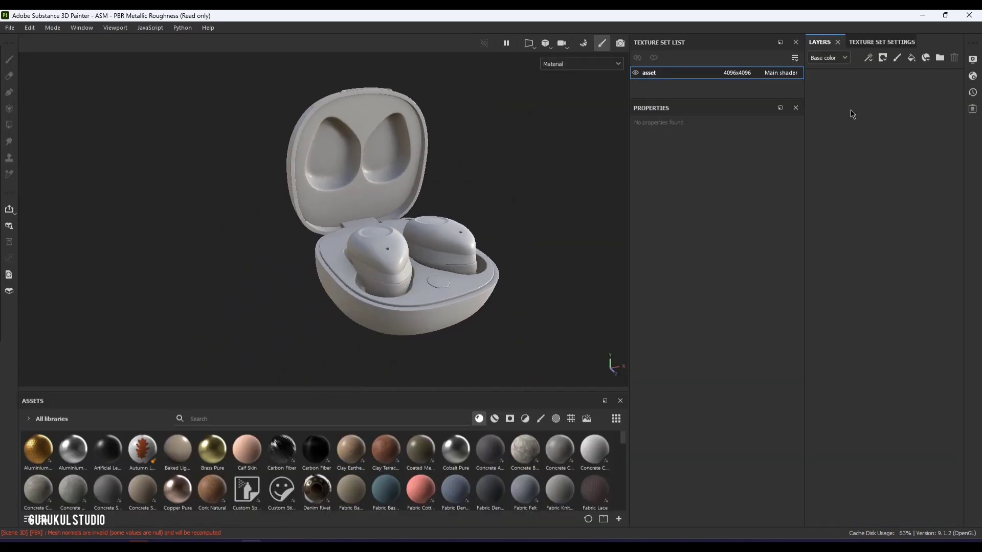
{"action": "left_click", "coordinate": [971, 76]}
{"action": "left_click", "coordinate": [973, 59]}
{"action": "left_click", "coordinate": [893, 153]}
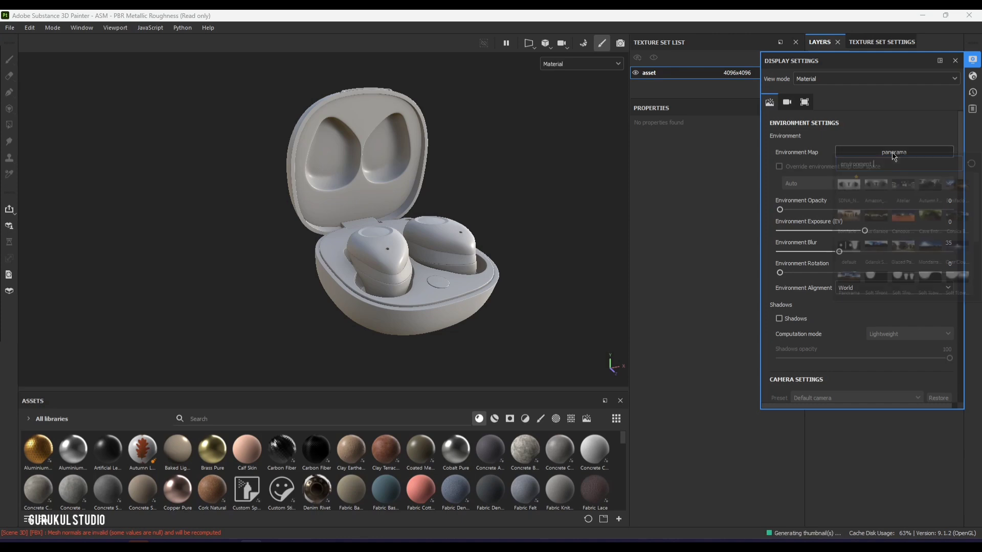
{"action": "left_click", "coordinate": [766, 190]}
{"action": "middle_click_drag", "start_coordinate": [499, 197], "coordinate": [474, 194], "text": "alt"}
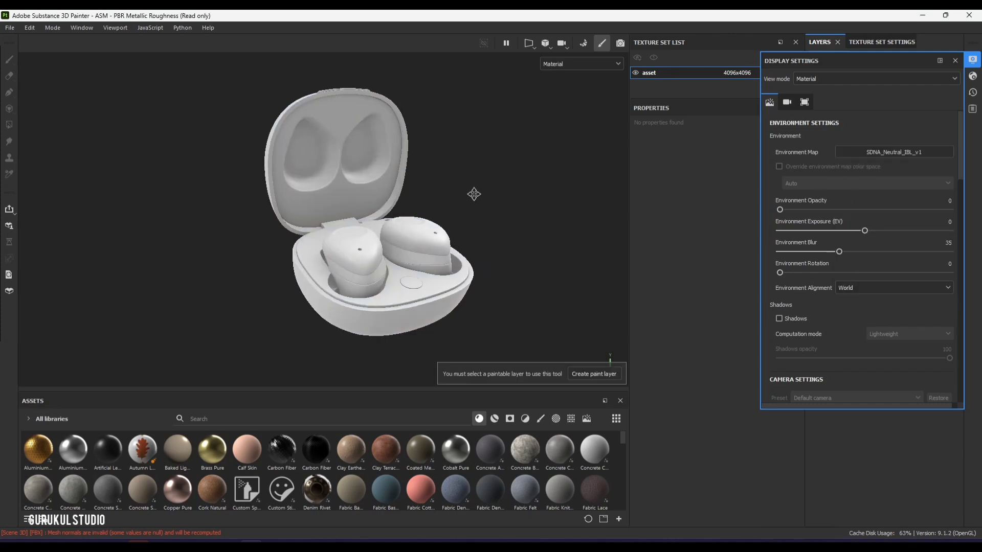
{"action": "left_click_drag", "start_coordinate": [474, 195], "coordinate": [489, 199], "text": "alt"}
{"action": "left_click", "coordinate": [956, 63]}
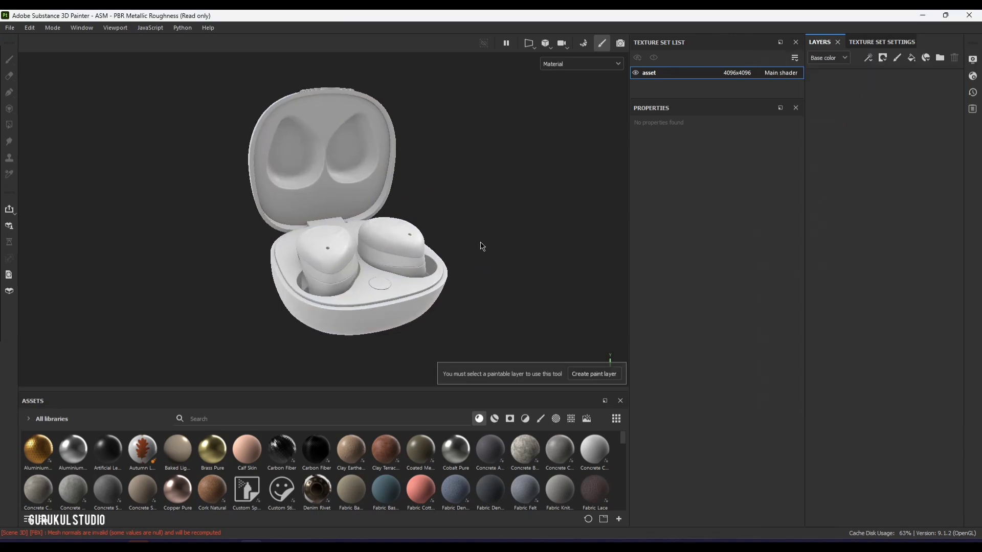
Step: Add a fill layer and sample its base color from the light green tray in the reference photo
{"action": "left_click_drag", "start_coordinate": [482, 246], "coordinate": [435, 236], "text": "alt"}
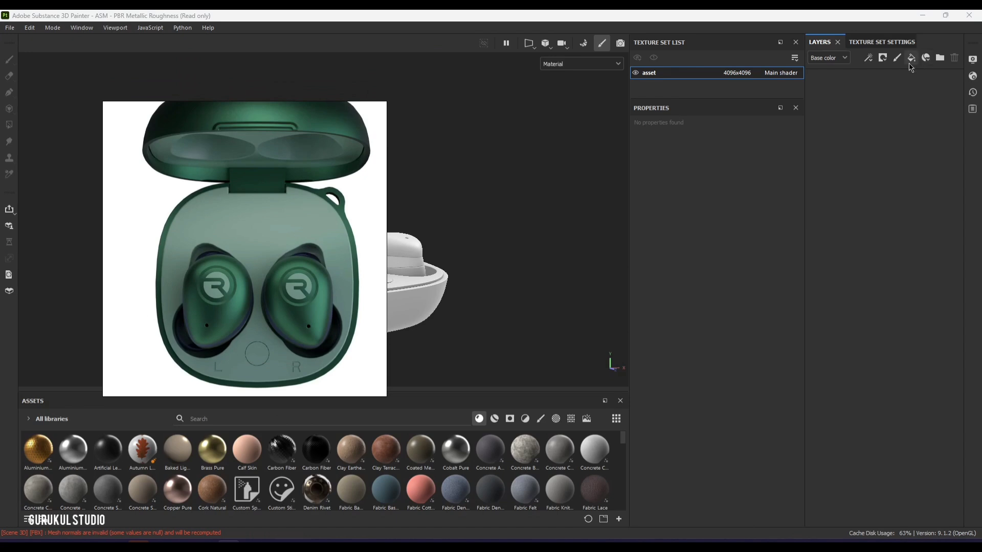
{"action": "left_click", "coordinate": [911, 58]}
{"action": "left_click", "coordinate": [784, 402]}
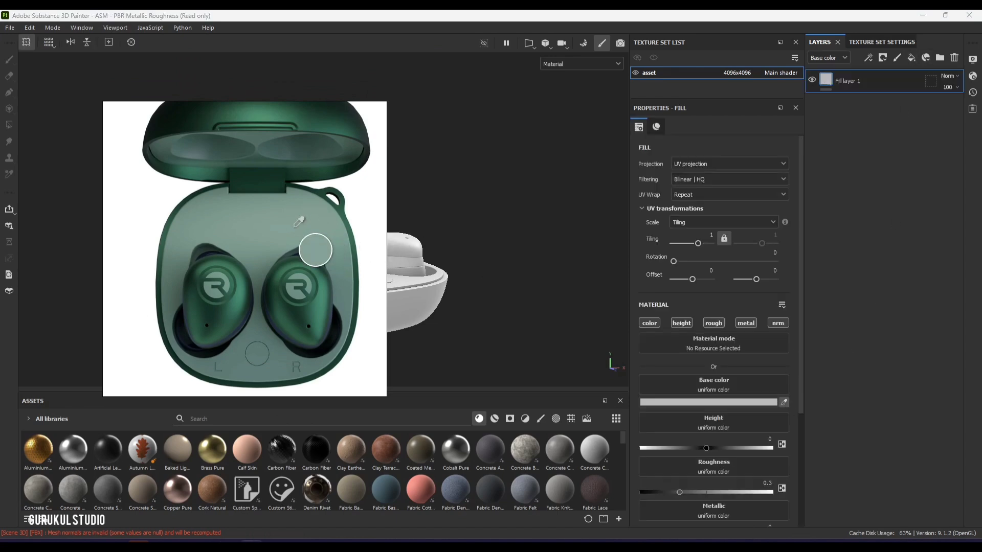
{"action": "left_click", "coordinate": [296, 225]}
{"action": "left_click_drag", "start_coordinate": [560, 235], "coordinate": [555, 324], "text": "alt"}
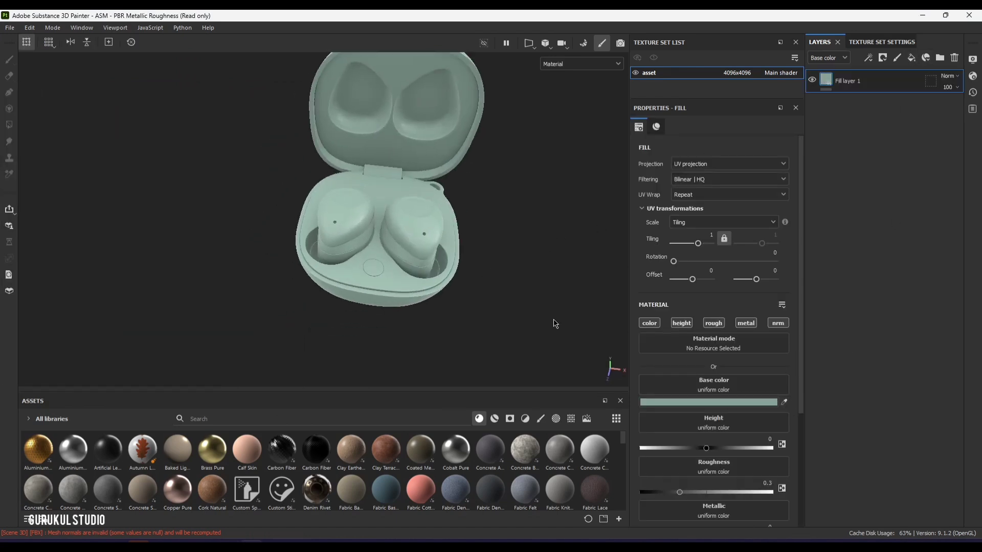
Step: Limit the fill layer to the color and roughness channels and rename it light green
{"action": "left_click", "coordinate": [650, 325], "text": "ctrl"}
{"action": "left_click", "coordinate": [713, 322]}
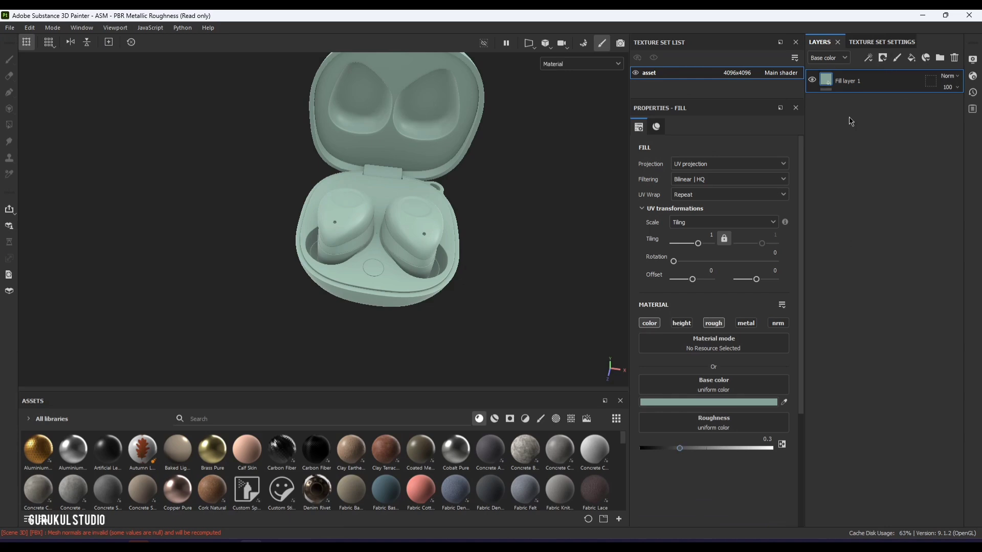
{"action": "double_click", "coordinate": [848, 81]}
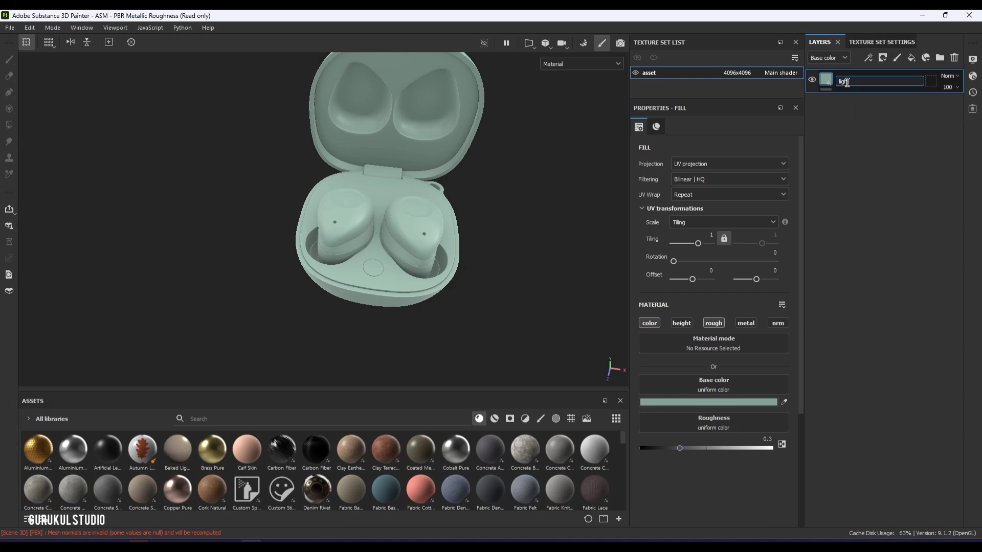
{"action": "type", "text": "ht green"}
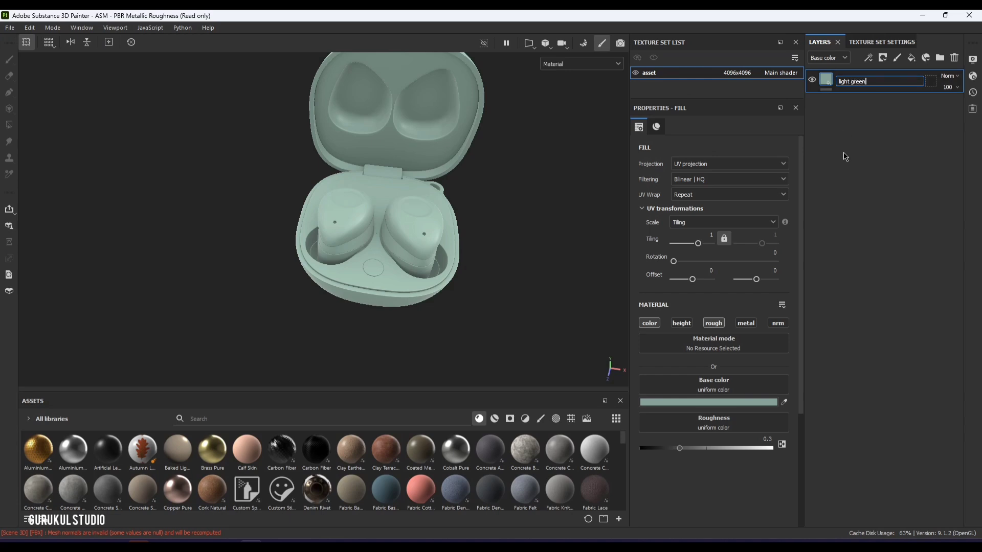
{"action": "key", "text": "Return"}
Step: Add a black mask to the light green layer and mesh-fill the case's inner tray and the inside of the lid
{"action": "left_click", "coordinate": [882, 58]}
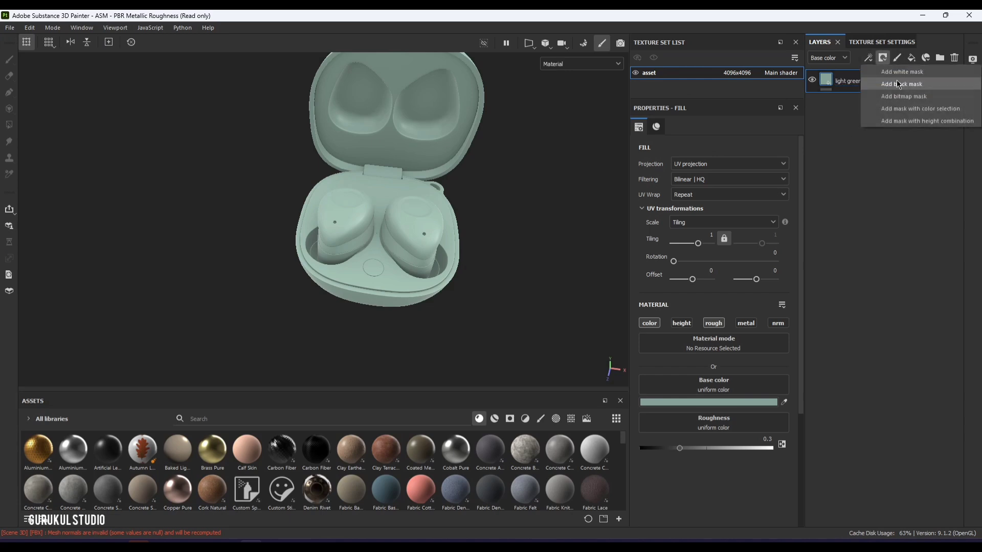
{"action": "left_click", "coordinate": [890, 72]}
{"action": "left_click", "coordinate": [9, 125]}
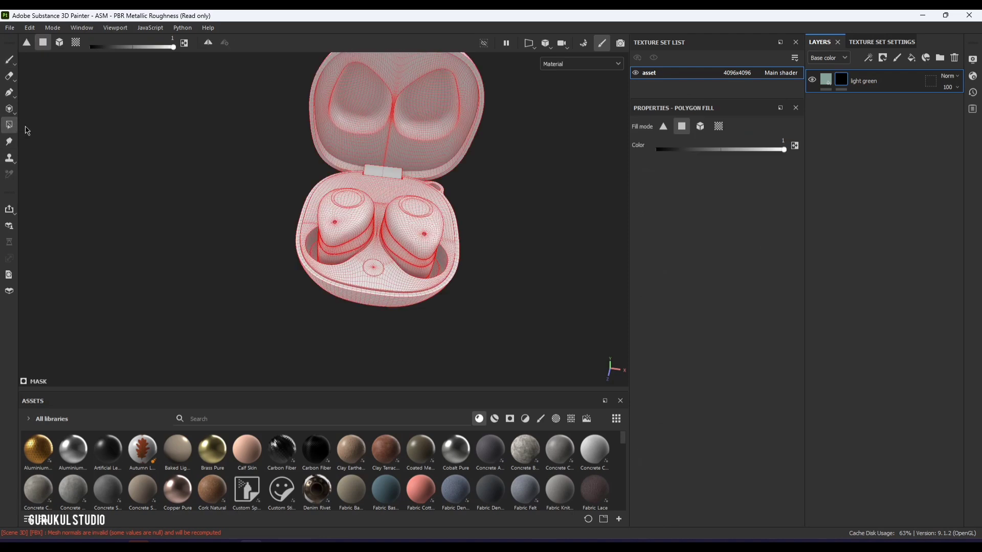
{"action": "left_click", "coordinate": [60, 42]}
{"action": "left_click", "coordinate": [369, 187]}
{"action": "left_click_drag", "start_coordinate": [368, 187], "coordinate": [410, 265], "text": "alt"}
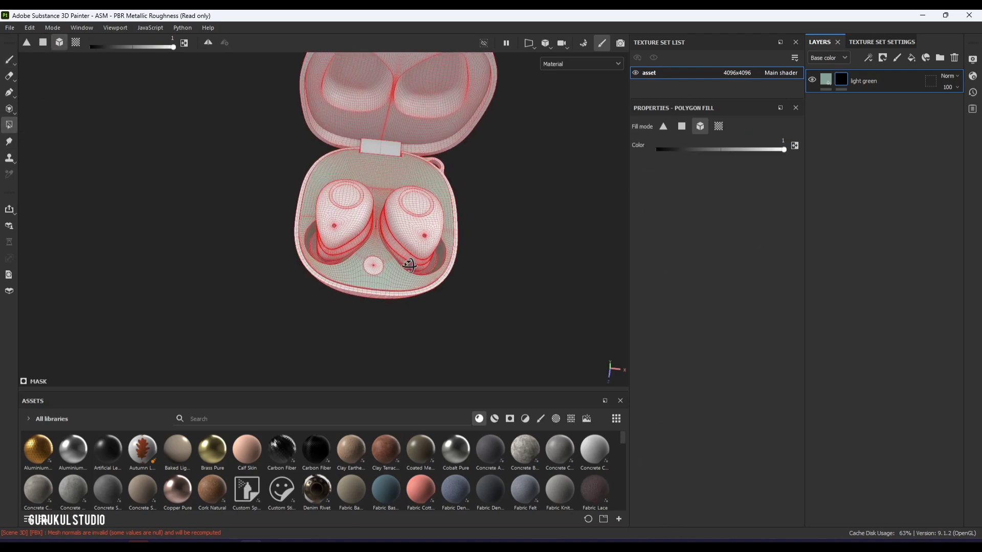
{"action": "left_click_drag", "start_coordinate": [379, 123], "coordinate": [460, 117], "text": "alt"}
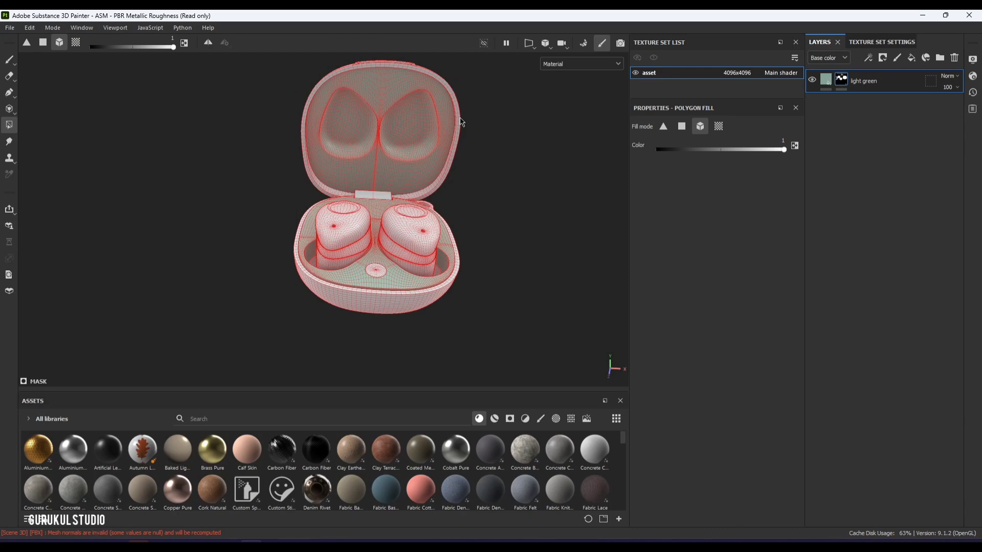
Step: Duplicate the light green layer and give the copy a fresh black mask
{"action": "key", "text": "ctrl+d"}
{"action": "left_click", "coordinate": [883, 59]}
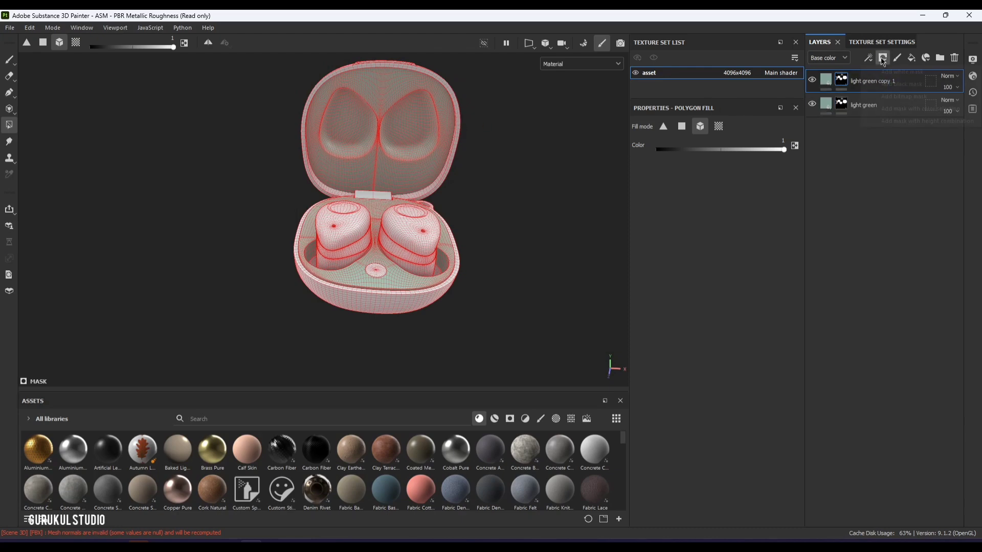
{"action": "left_click", "coordinate": [888, 84]}
Step: Sample the copy's base color from the reference photo's dark green and enable its metallic channel at 0.5057
{"action": "left_click", "coordinate": [825, 82]}
{"action": "left_click", "coordinate": [784, 402]}
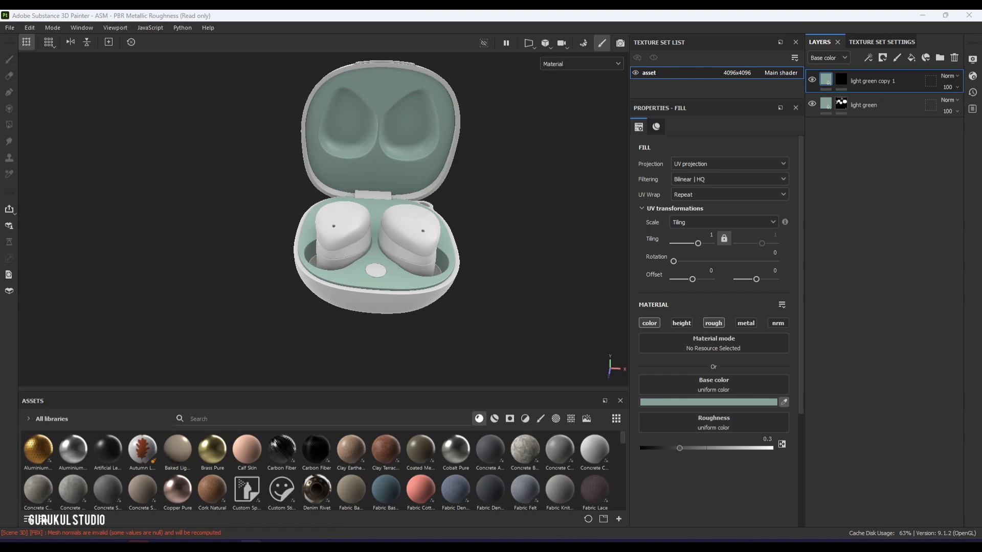
{"action": "left_click", "coordinate": [748, 326]}
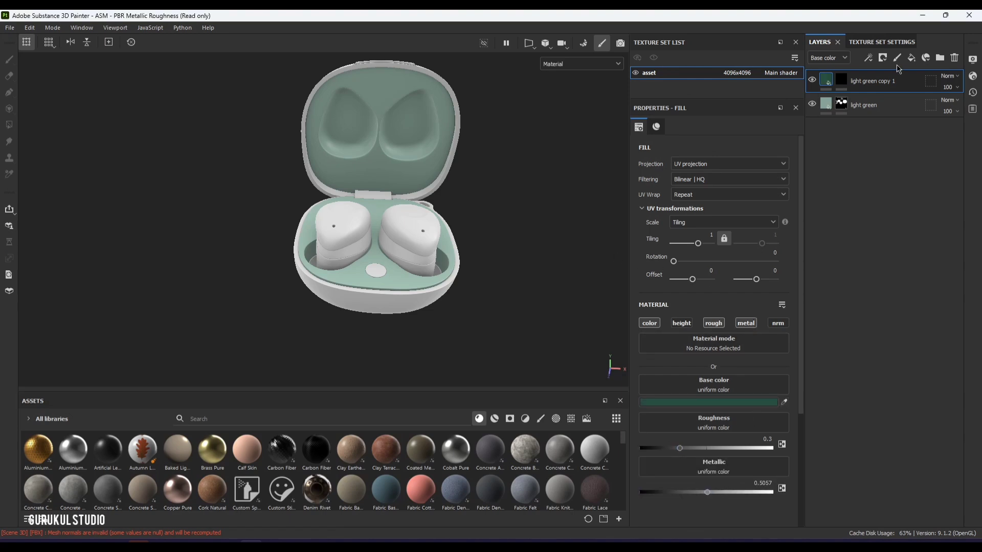
Step: Rename the copied layer as dark green
{"action": "left_click_drag", "start_coordinate": [458, 172], "coordinate": [312, 172], "text": "alt"}
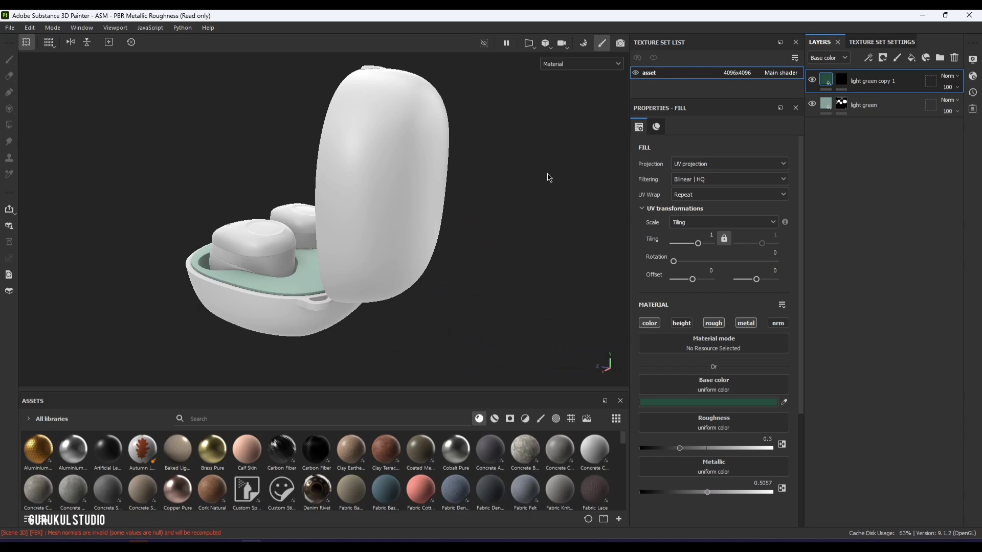
{"action": "double_click", "coordinate": [866, 82]}
{"action": "type", "text": "d"}
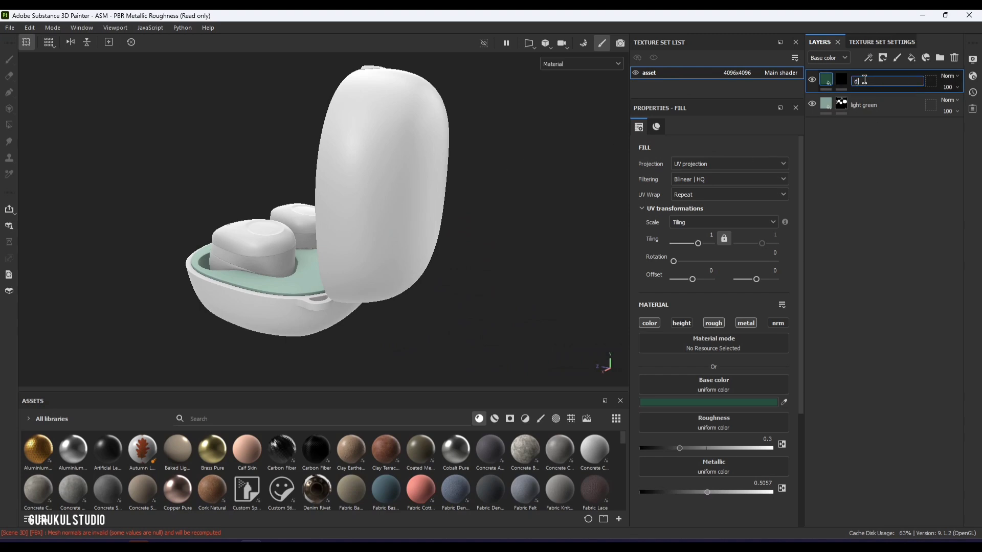
{"action": "type", "text": "ark green"}
{"action": "key", "text": "Return"}
Step: Mesh-fill the outer lid shell, the lower case shell and the hinge into the dark green layer's mask
{"action": "key", "text": "4"}
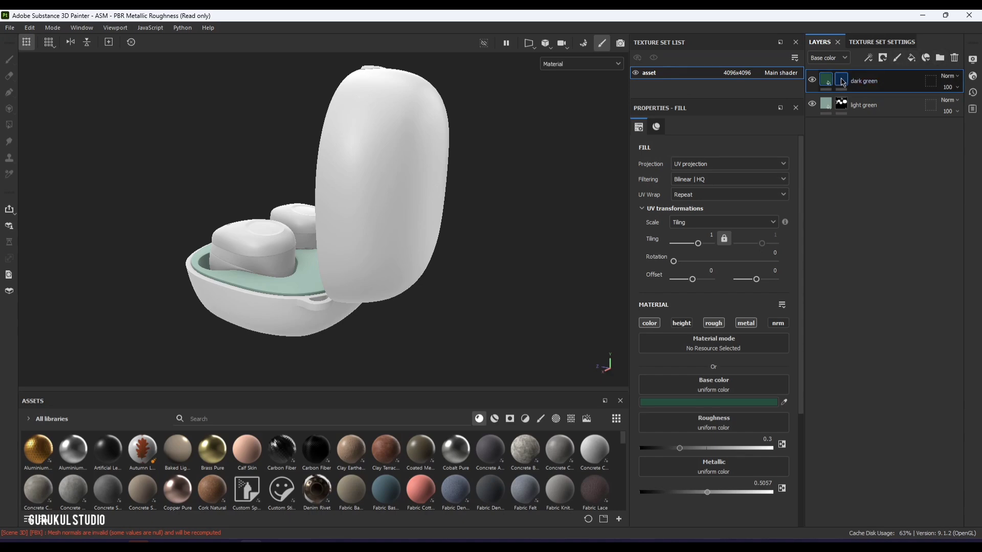
{"action": "left_click", "coordinate": [425, 145]}
{"action": "left_click", "coordinate": [269, 335]}
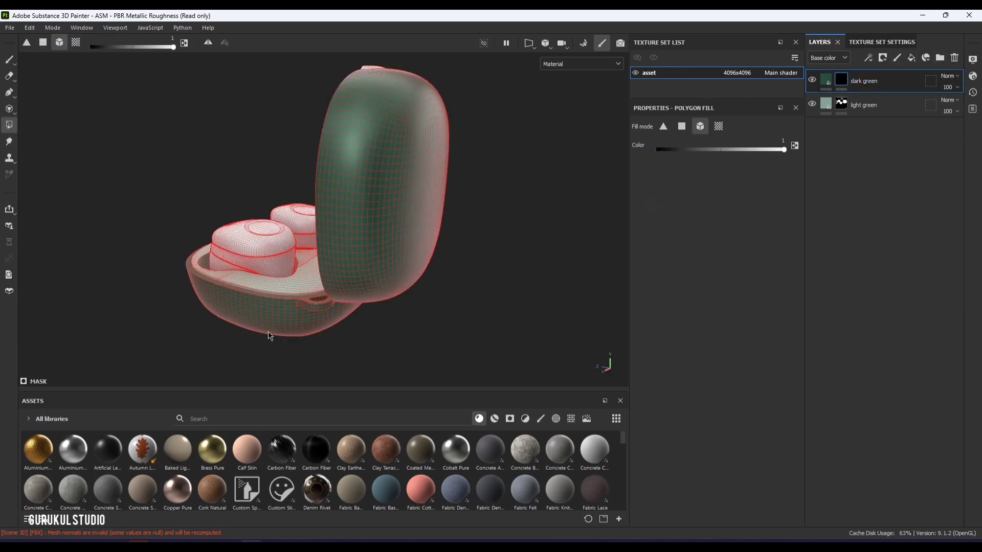
{"action": "left_click_drag", "start_coordinate": [252, 315], "coordinate": [278, 299], "text": "alt"}
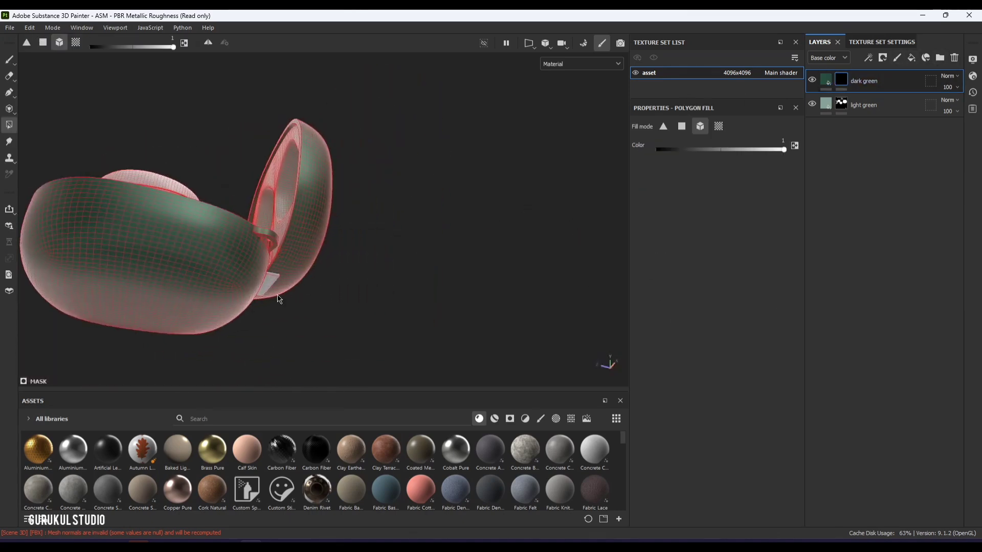
{"action": "scroll", "coordinate": [271, 300], "scroll_direction": "up", "scroll_amount": 4}
{"action": "left_click", "coordinate": [306, 234]}
{"action": "left_click_drag", "start_coordinate": [306, 234], "coordinate": [348, 353], "text": "alt"}
{"action": "scroll", "coordinate": [241, 254], "scroll_direction": "down", "scroll_amount": 3}
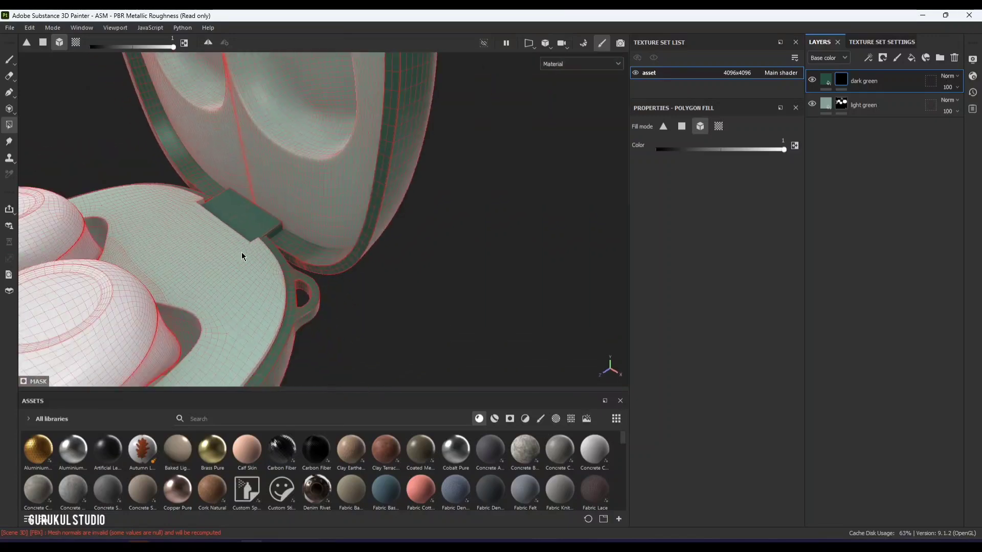
{"action": "left_click_drag", "start_coordinate": [241, 253], "coordinate": [398, 231], "text": "alt"}
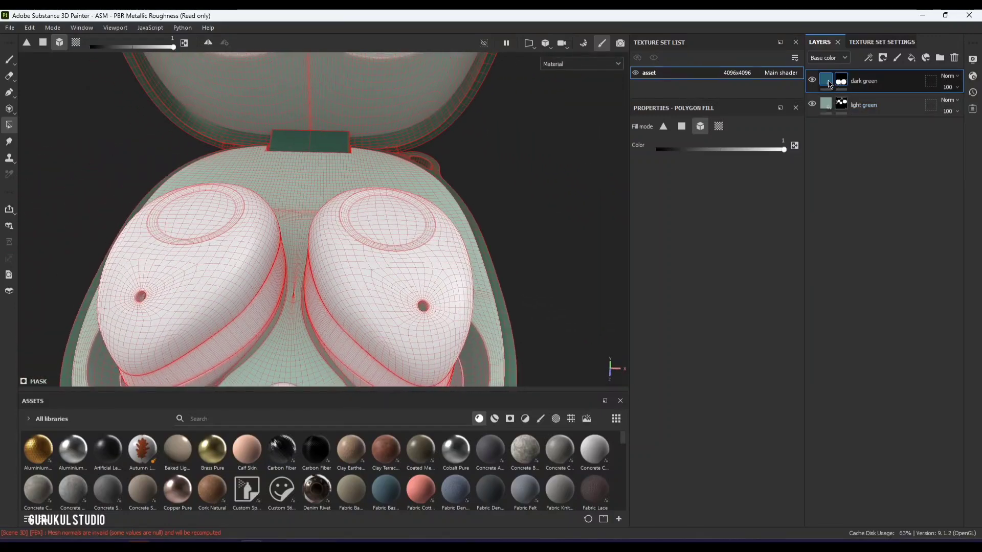
Step: Compare the lid's finish with a close-up of the reference photo and set the dark green layer's metallic to 1
{"action": "left_click", "coordinate": [826, 81]}
{"action": "middle_click_drag", "start_coordinate": [358, 214], "coordinate": [469, 198], "text": "alt"}
{"action": "left_click_drag", "start_coordinate": [469, 197], "coordinate": [206, 190], "text": "alt"}
{"action": "scroll", "coordinate": [347, 217], "scroll_direction": "down", "scroll_amount": 4}
{"action": "scroll", "coordinate": [206, 191], "scroll_direction": "up", "scroll_amount": 2}
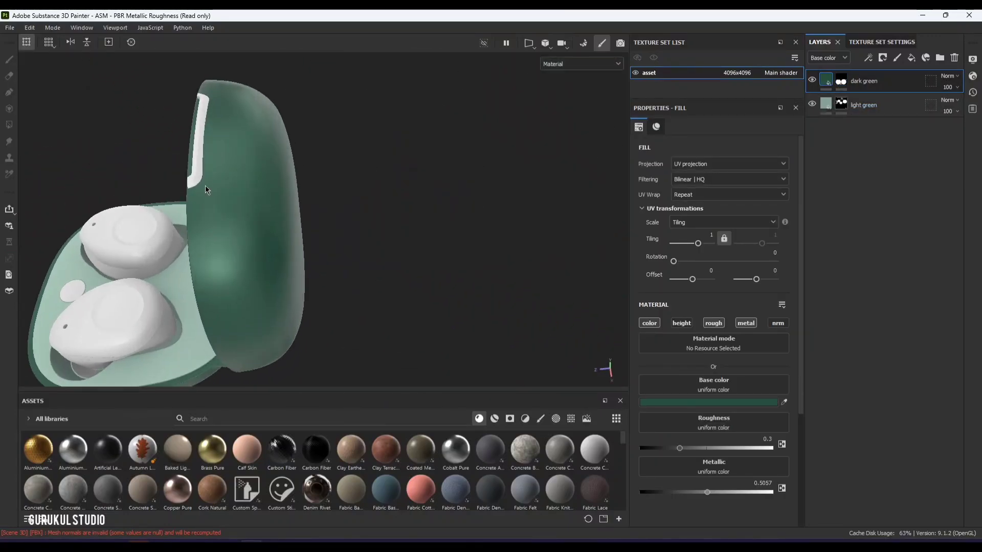
{"action": "scroll", "coordinate": [254, 235], "scroll_direction": "up", "scroll_amount": 4}
{"action": "mouse_move", "coordinate": [255, 234]}
{"action": "right_mouse_down", "text": "shift"}
{"action": "mouse_move", "coordinate": [271, 235]}
{"action": "mouse_move", "coordinate": [205, 234]}
{"action": "right_mouse_up", "text": "shift"}
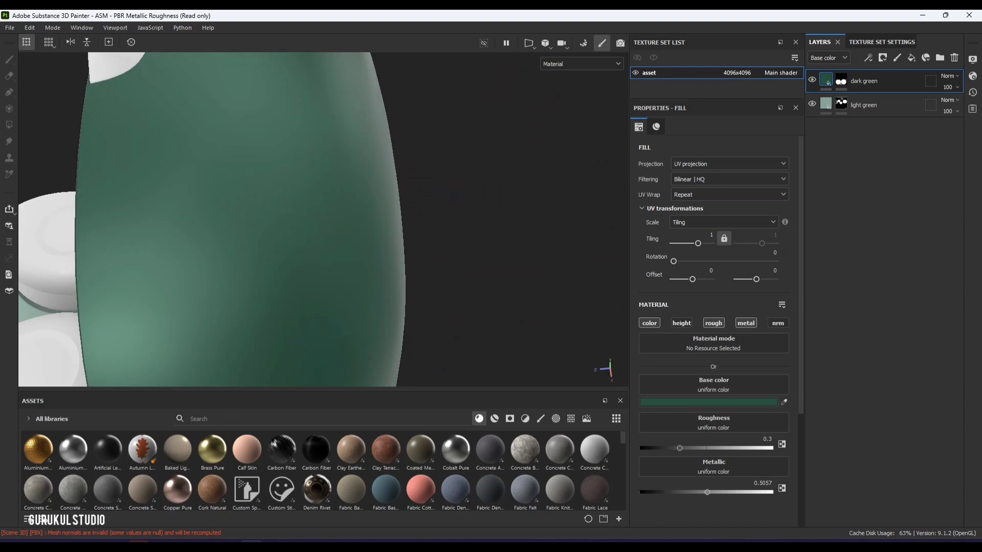
{"action": "key", "text": "alt+Tab"}
{"action": "right_click_drag", "start_coordinate": [419, 269], "coordinate": [413, 270]}
{"action": "middle_click_drag", "start_coordinate": [400, 262], "coordinate": [409, 345]}
{"action": "scroll", "coordinate": [413, 345], "scroll_direction": "down", "scroll_amount": 3}
{"action": "scroll", "coordinate": [413, 317], "scroll_direction": "up", "scroll_amount": 3}
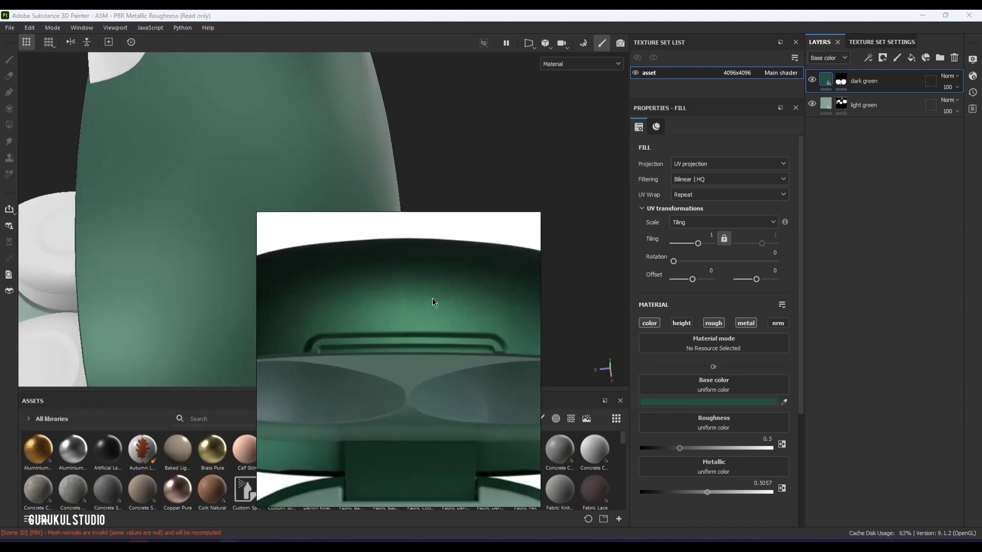
{"action": "mouse_move", "coordinate": [455, 333]}
{"action": "right_mouse_down"}
{"action": "mouse_move", "coordinate": [400, 261]}
{"action": "mouse_move", "coordinate": [341, 244]}
{"action": "mouse_move", "coordinate": [446, 237]}
{"action": "right_mouse_up"}
{"action": "left_click_drag", "start_coordinate": [735, 493], "coordinate": [927, 508]}
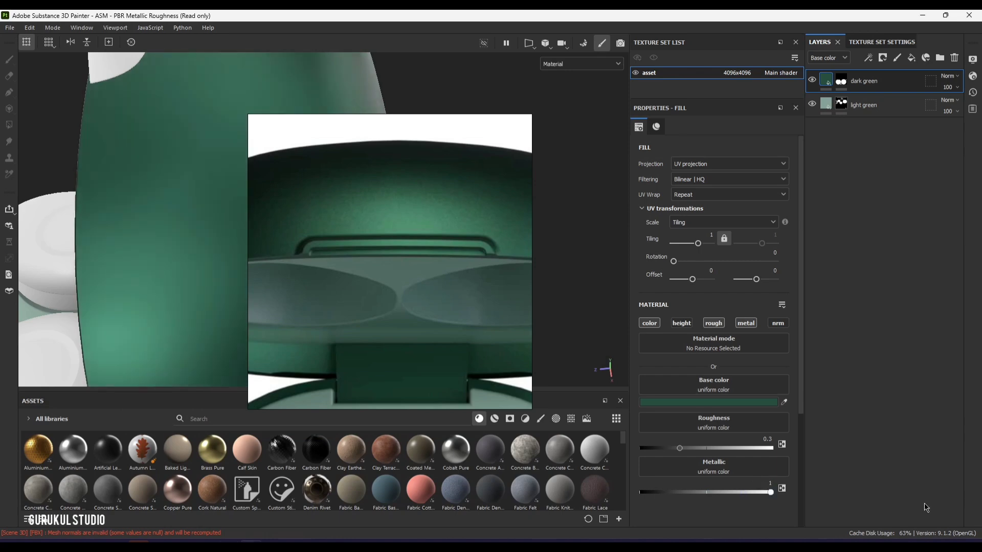
{"action": "scroll", "coordinate": [472, 298], "scroll_direction": "down", "scroll_amount": 1}
{"action": "right_click_drag", "start_coordinate": [473, 299], "coordinate": [0, 167]}
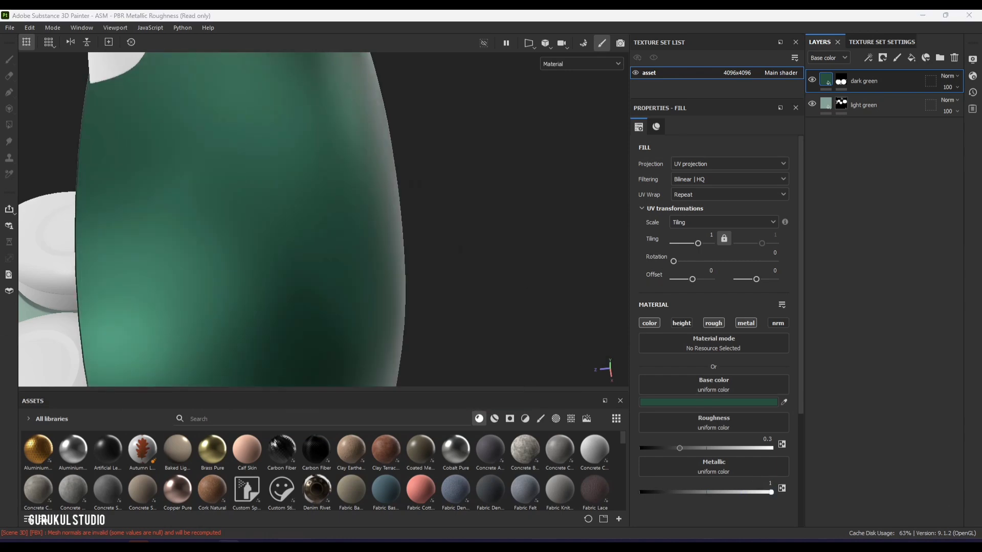
Step: Group the dark green layer into a folder and name the folder dark green
{"action": "scroll", "coordinate": [245, 210], "scroll_direction": "down", "scroll_amount": 3}
{"action": "left_click_drag", "start_coordinate": [250, 215], "coordinate": [420, 235], "text": "alt"}
{"action": "scroll", "coordinate": [419, 236], "scroll_direction": "up", "scroll_amount": 1}
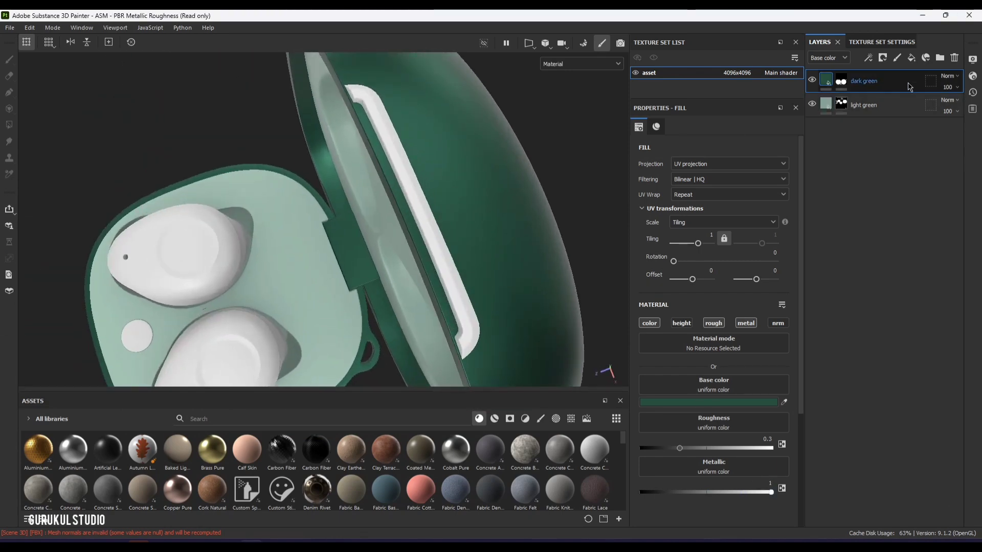
{"action": "key", "text": "ctrl+g"}
{"action": "double_click", "coordinate": [871, 108]}
{"action": "key", "text": "ctrl+c"}
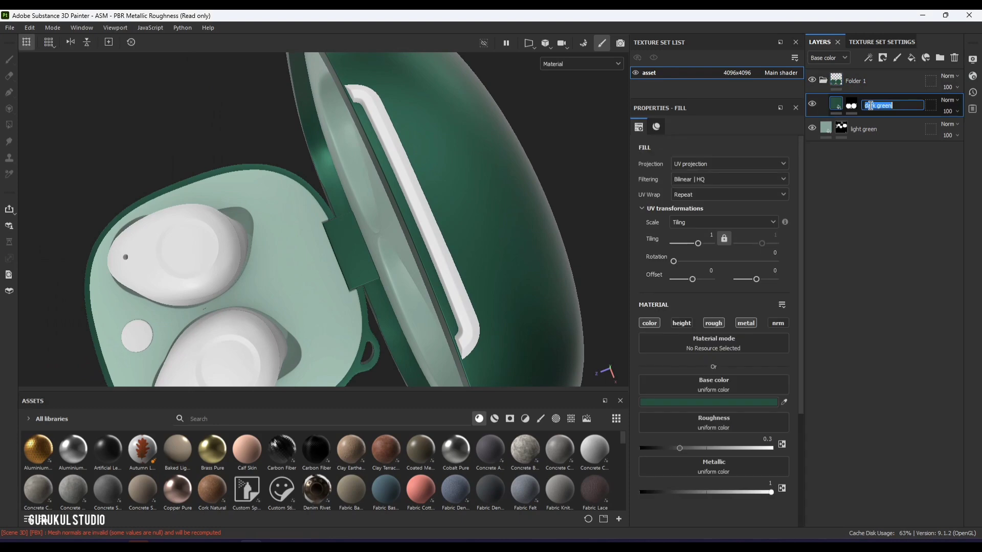
{"action": "double_click", "coordinate": [853, 83]}
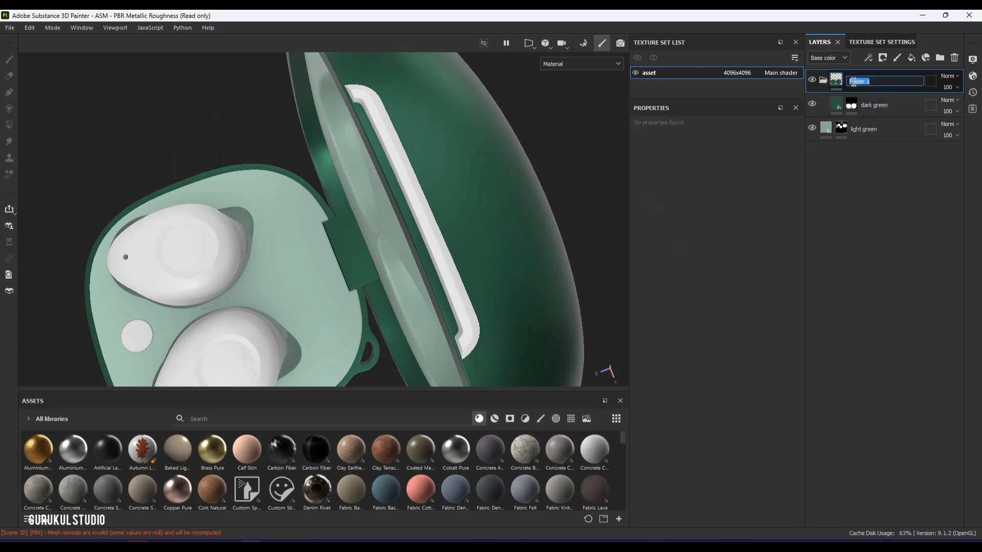
{"action": "key", "text": "ctrl+v"}
Step: Duplicate the dark green layer inside the folder and replace the copy's mask with a black one
{"action": "left_click", "coordinate": [902, 113]}
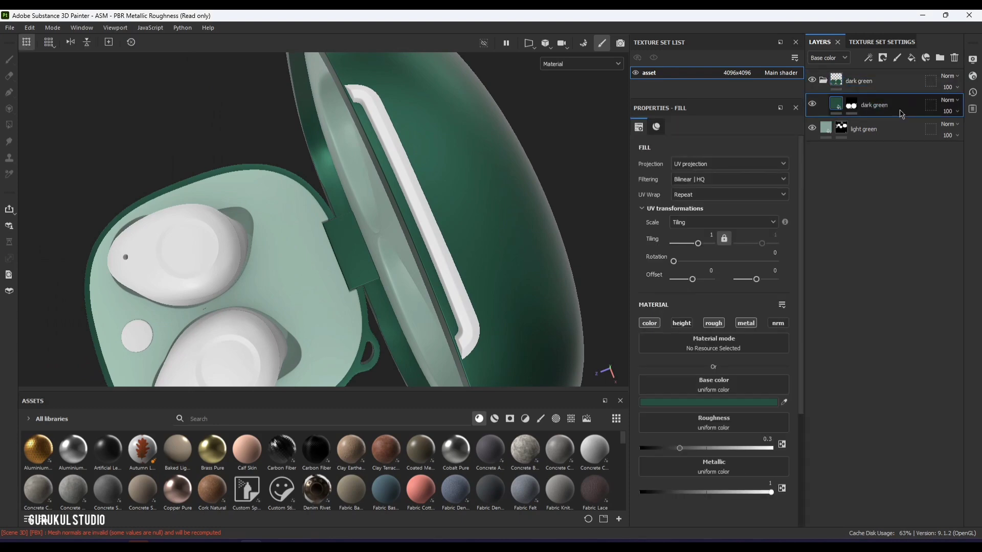
{"action": "key", "text": "ctrl+d"}
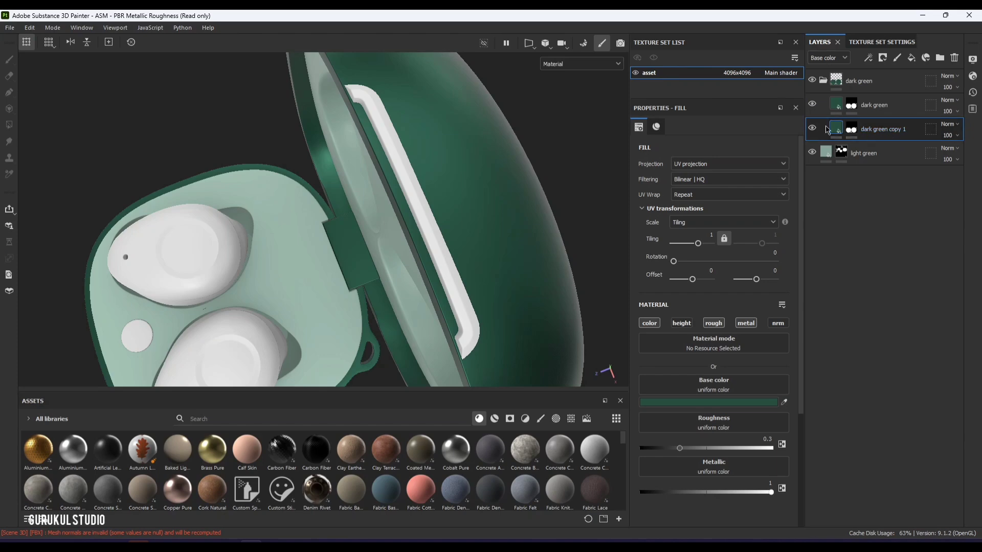
{"action": "key", "text": "4"}
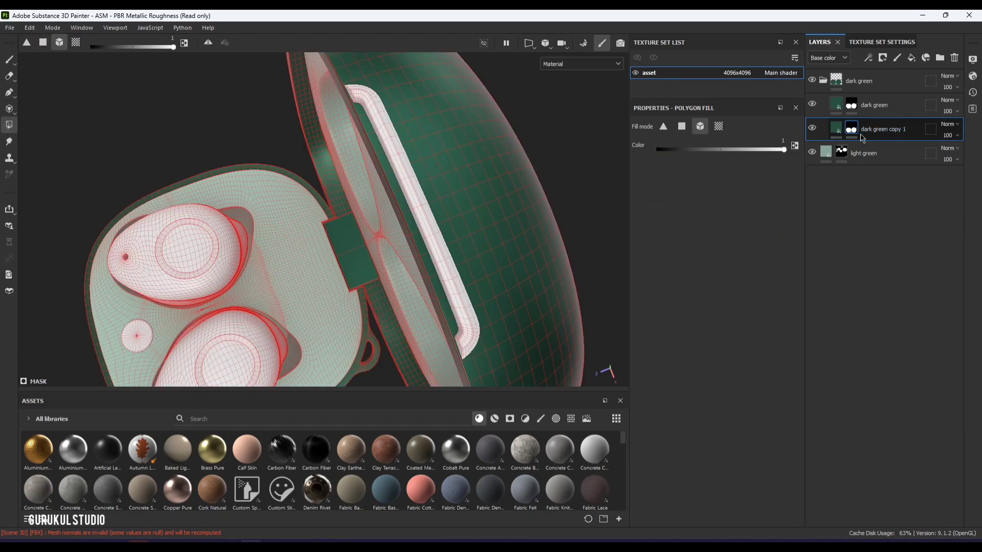
{"action": "left_click", "coordinate": [882, 58]}
{"action": "left_click", "coordinate": [892, 84]}
Step: Search the procedural textures for white and apply White Noise to the mask of the dark green copy
{"action": "left_click", "coordinate": [263, 419]}
{"action": "type", "text": "white"}
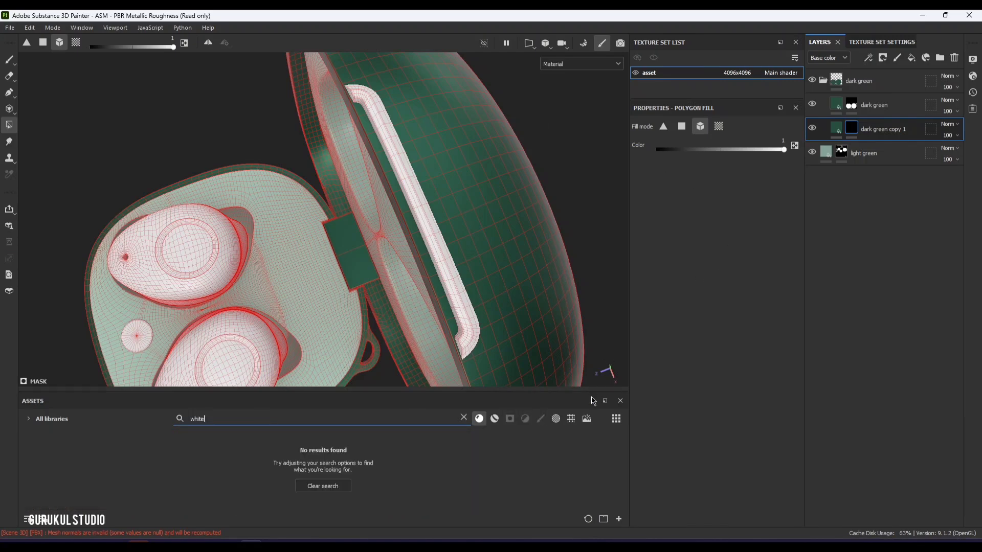
{"action": "left_click", "coordinate": [571, 419]}
{"action": "left_click_drag", "start_coordinate": [38, 450], "coordinate": [850, 128]}
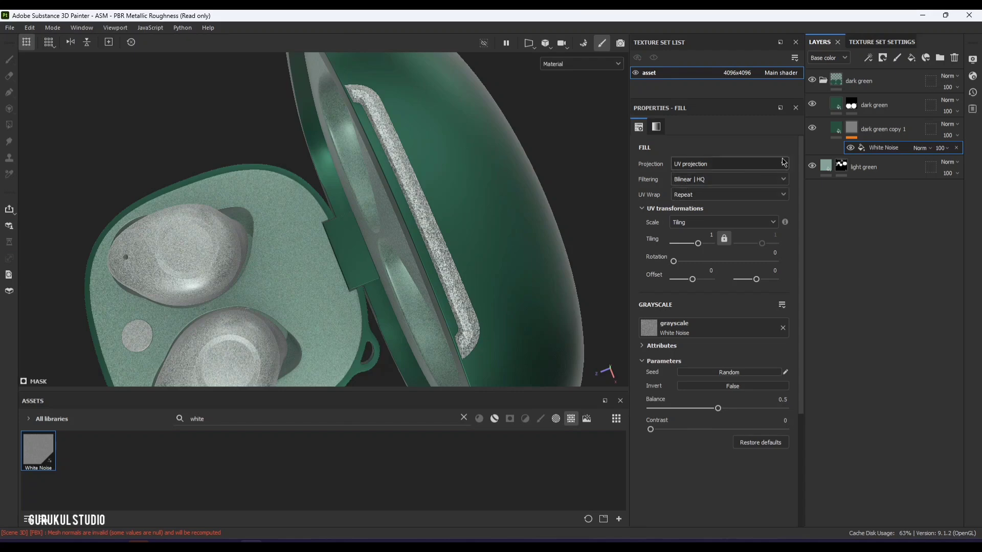
Step: Copy the original dark green layer's mask onto the dark green folder
{"action": "left_click", "coordinate": [856, 109]}
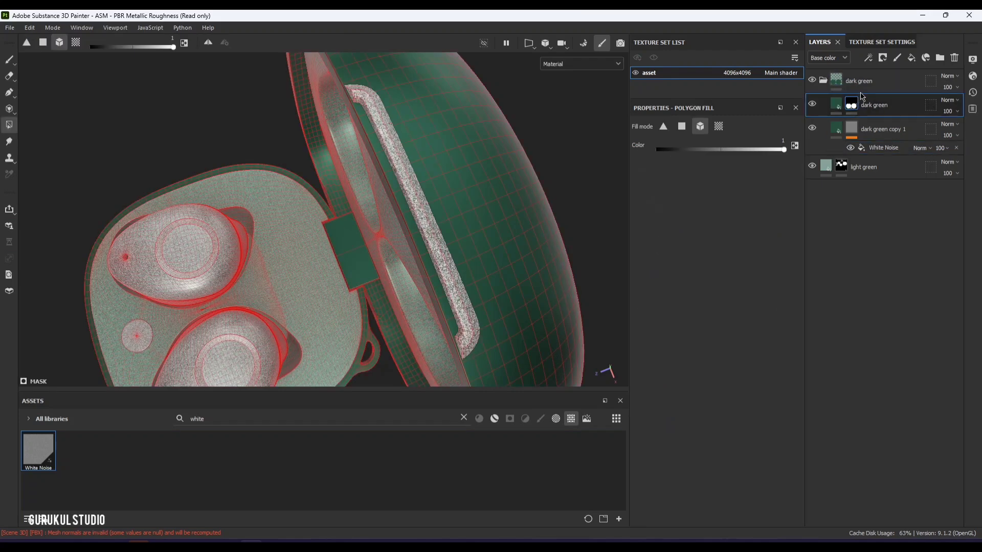
{"action": "left_click", "coordinate": [864, 89]}
{"action": "key", "text": "ctrl+v"}
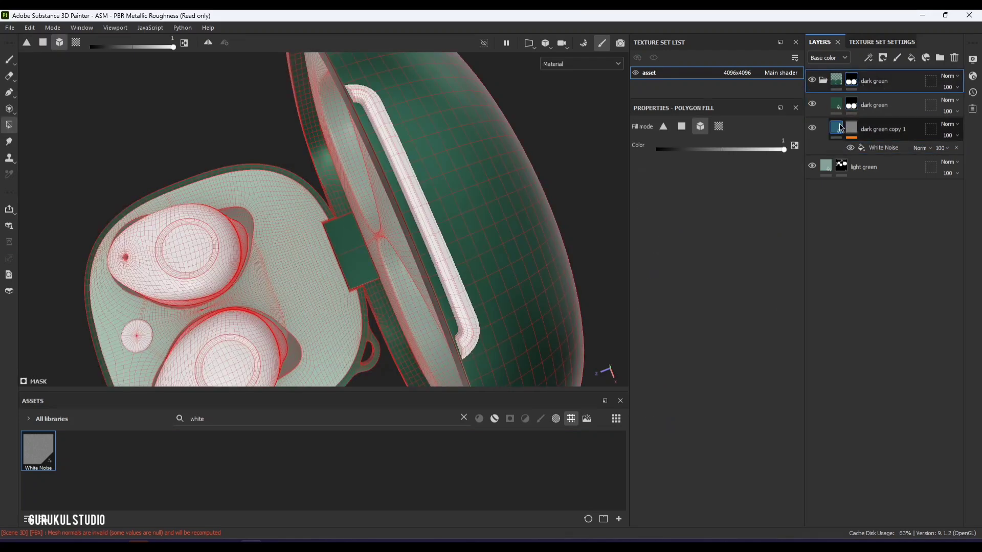
Step: Lighten the base color of the dark green copy to an HSV value of 0.366 (2D5D4A)
{"action": "left_click", "coordinate": [837, 131]}
{"action": "left_click", "coordinate": [715, 403]}
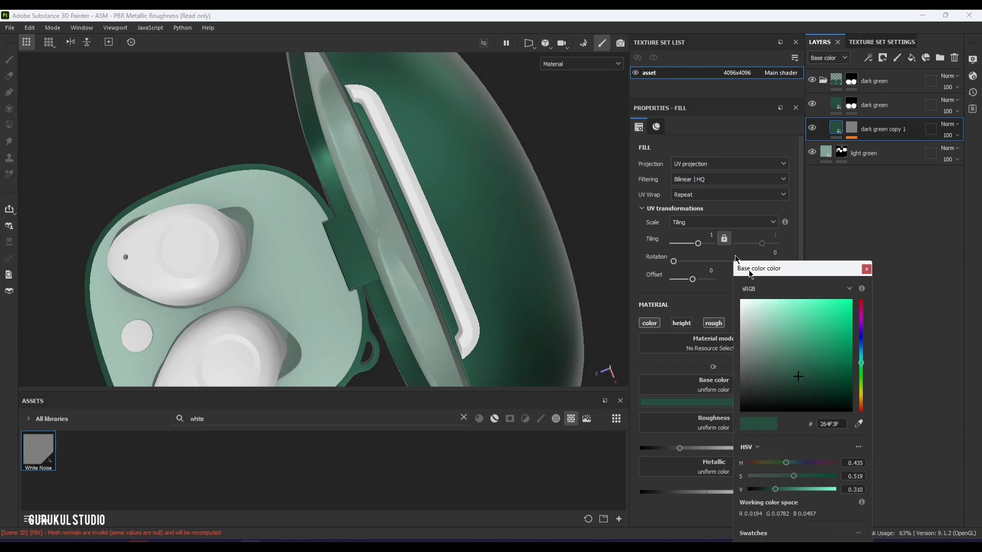
{"action": "left_click", "coordinate": [703, 407]}
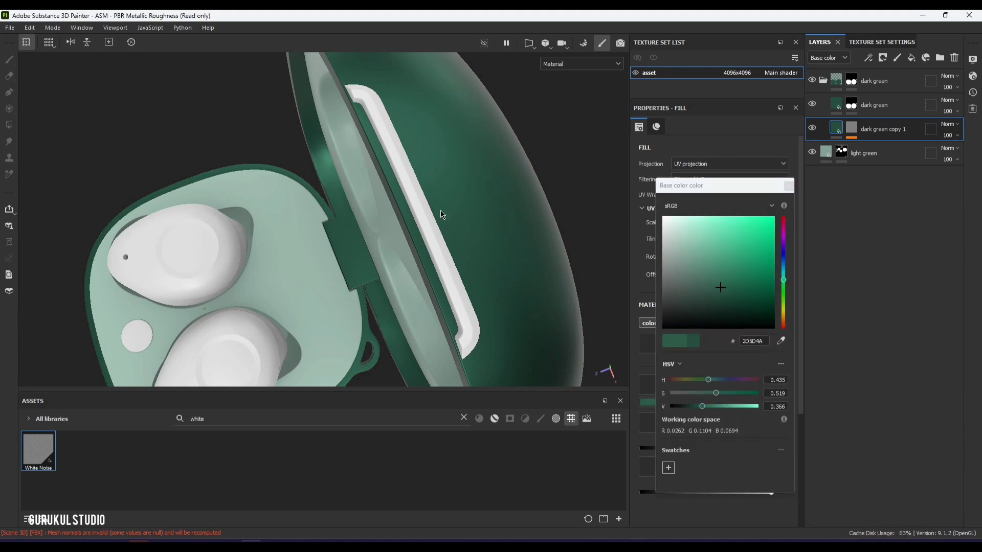
{"action": "right_click_drag", "start_coordinate": [442, 215], "coordinate": [355, 209], "text": "alt"}
{"action": "left_click_drag", "start_coordinate": [355, 209], "coordinate": [410, 203], "text": "alt"}
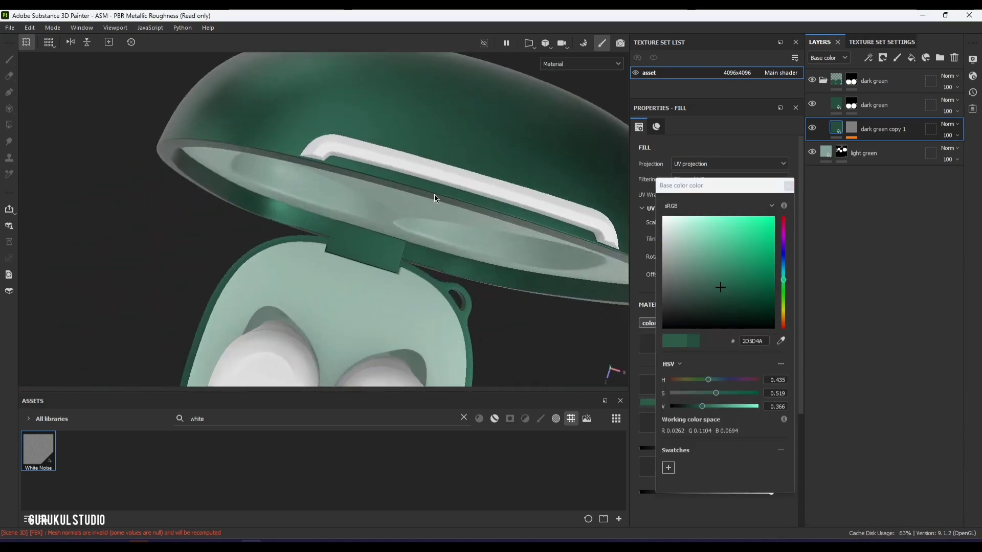
Step: Fill the raised strip on the lid into the dark green folder's mask
{"action": "left_click", "coordinate": [852, 80]}
{"action": "key", "text": "4"}
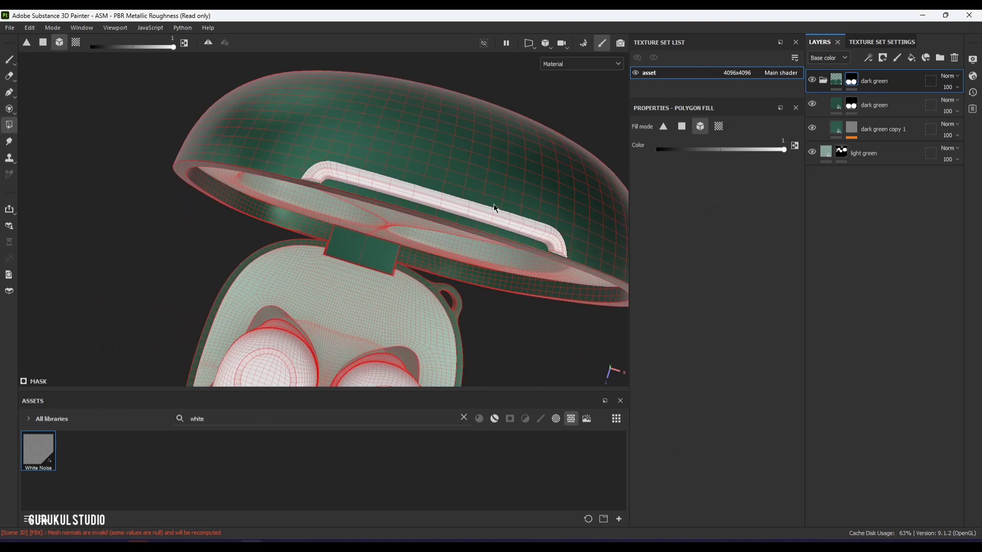
{"action": "left_click", "coordinate": [486, 217]}
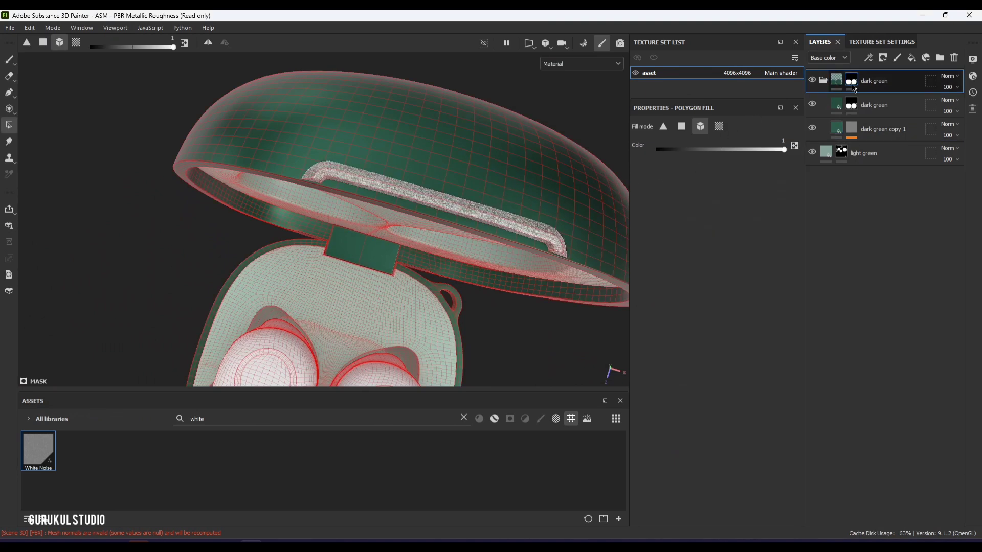
Step: Remove the mask from the original dark green layer inside the folder
{"action": "left_click", "coordinate": [857, 104]}
{"action": "right_click", "coordinate": [855, 106]}
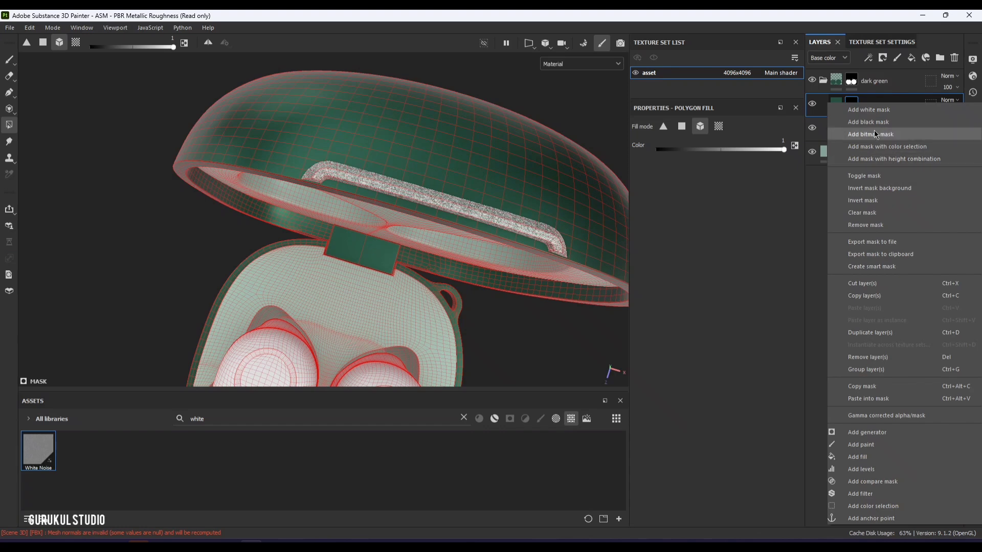
{"action": "left_click", "coordinate": [873, 231]}
{"action": "scroll", "coordinate": [445, 208], "scroll_direction": "up", "scroll_amount": 6}
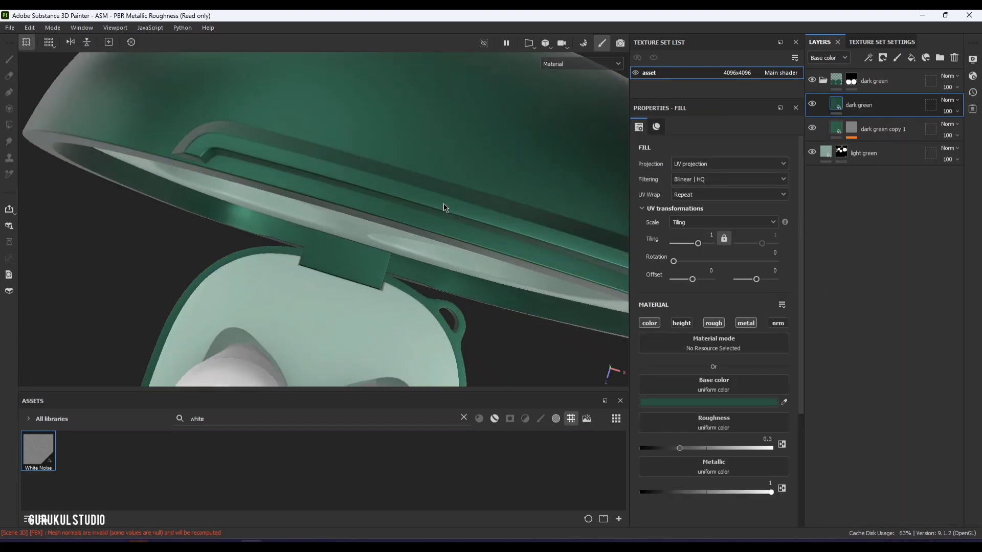
{"action": "right_click_drag", "start_coordinate": [538, 197], "coordinate": [603, 197], "text": "shift"}
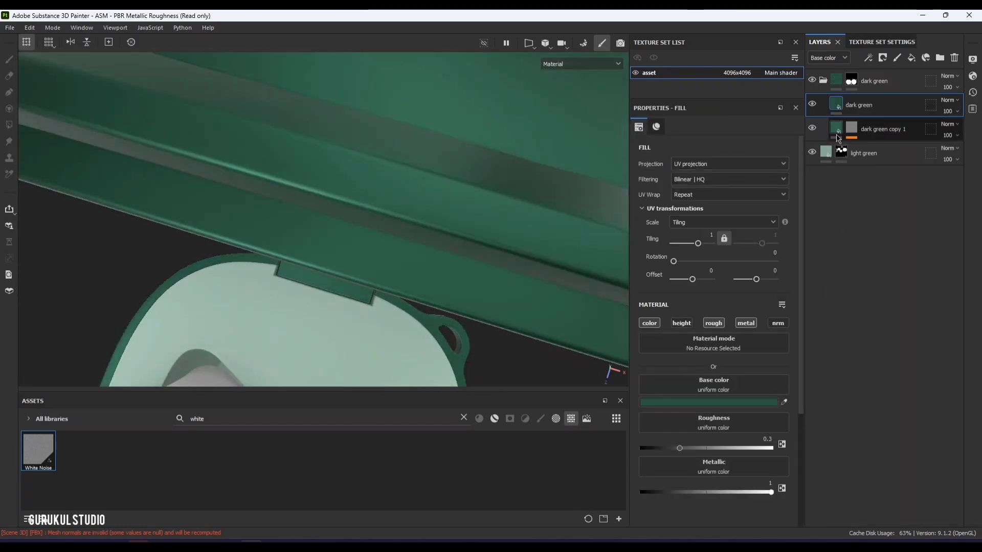
Step: Check the noise mask of the dark green copy, and set its base color saturation to 0.419 (355D4E)
{"action": "left_click", "coordinate": [848, 130]}
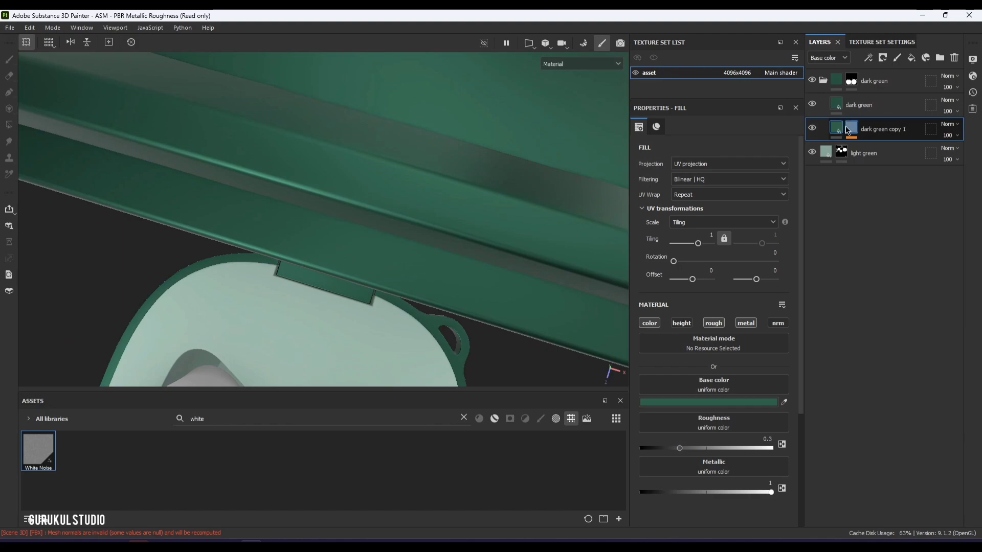
{"action": "left_click", "coordinate": [849, 130], "text": "alt"}
{"action": "left_click_drag", "start_coordinate": [450, 225], "coordinate": [514, 204], "text": "alt"}
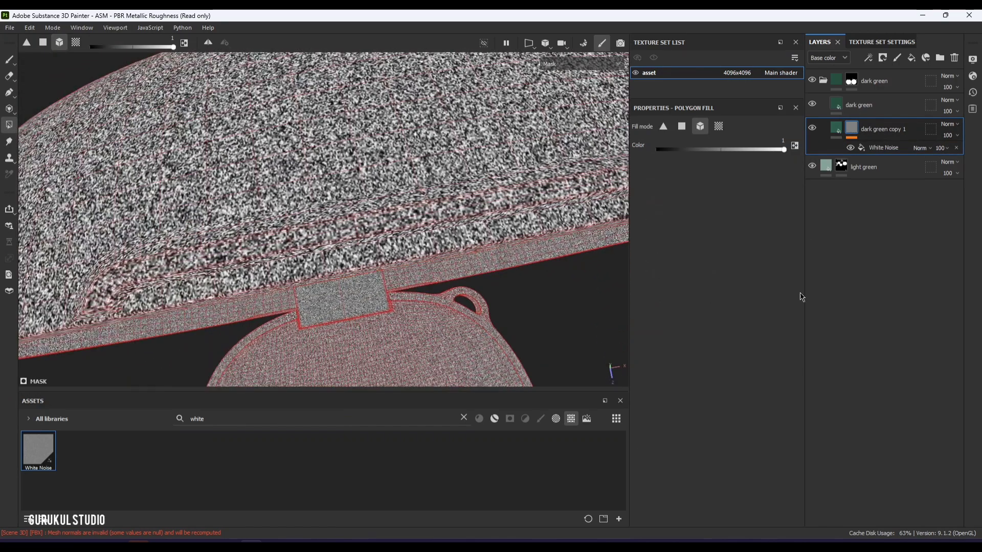
{"action": "left_click", "coordinate": [837, 129]}
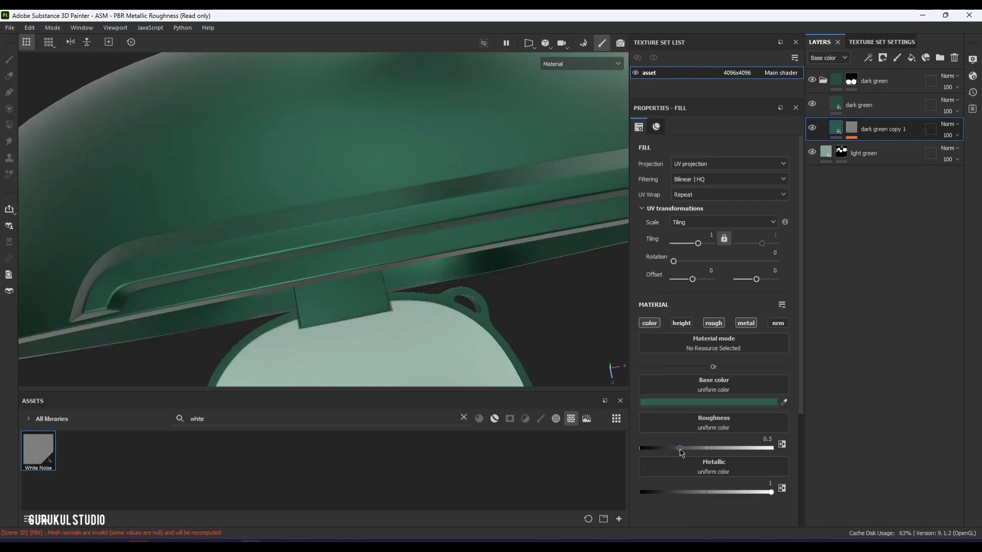
{"action": "left_click", "coordinate": [723, 402]}
{"action": "mouse_move", "coordinate": [716, 397]}
{"action": "left_mouse_down"}
{"action": "mouse_move", "coordinate": [664, 396]}
{"action": "mouse_move", "coordinate": [712, 397]}
{"action": "left_mouse_up"}
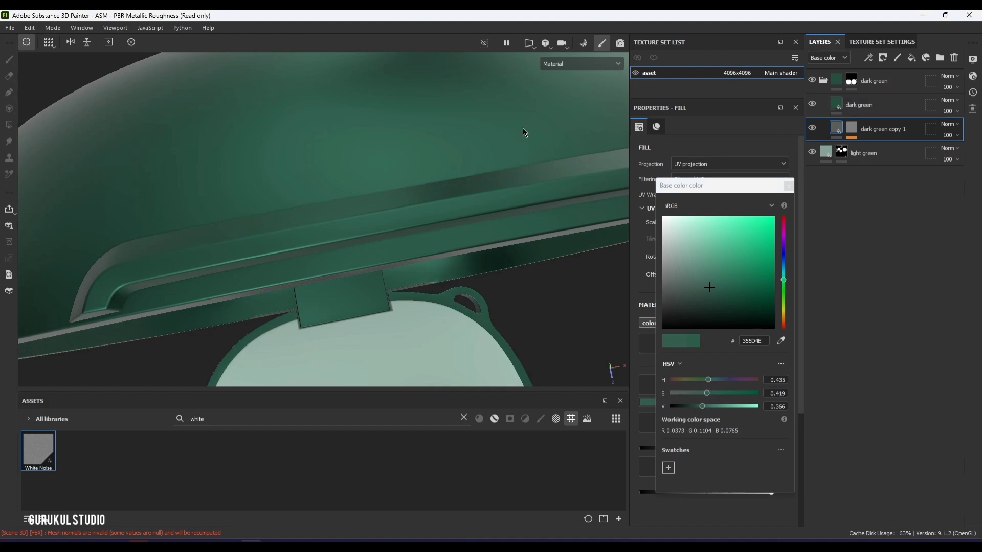
Step: Move the dark green copy above the original dark green layer in the folder
{"action": "scroll", "coordinate": [423, 177], "scroll_direction": "down", "scroll_amount": 3}
{"action": "left_click_drag", "start_coordinate": [522, 133], "coordinate": [366, 164], "text": "alt"}
{"action": "scroll", "coordinate": [367, 164], "scroll_direction": "up", "scroll_amount": 4}
{"action": "right_click_drag", "start_coordinate": [366, 164], "coordinate": [417, 172], "text": "shift"}
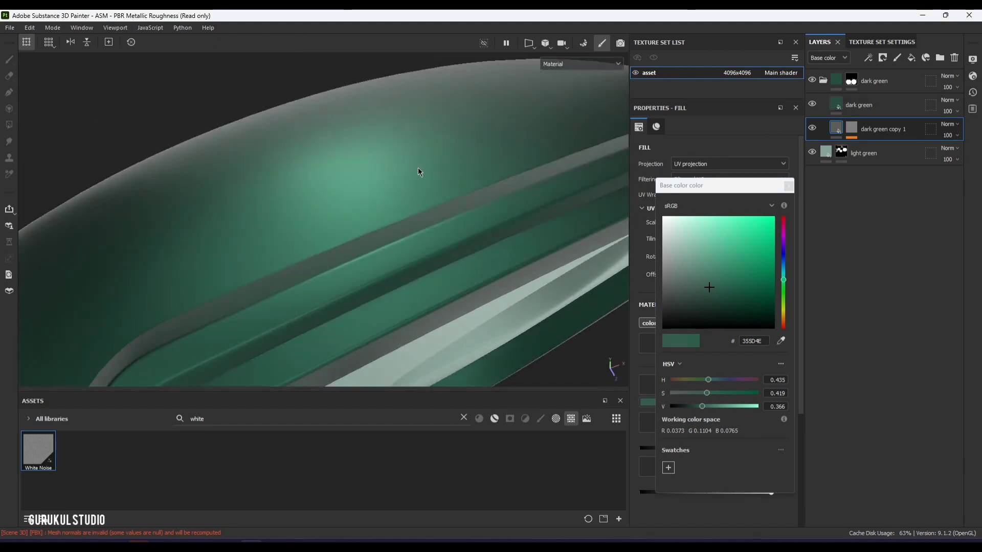
{"action": "left_click_drag", "start_coordinate": [879, 129], "coordinate": [878, 105]}
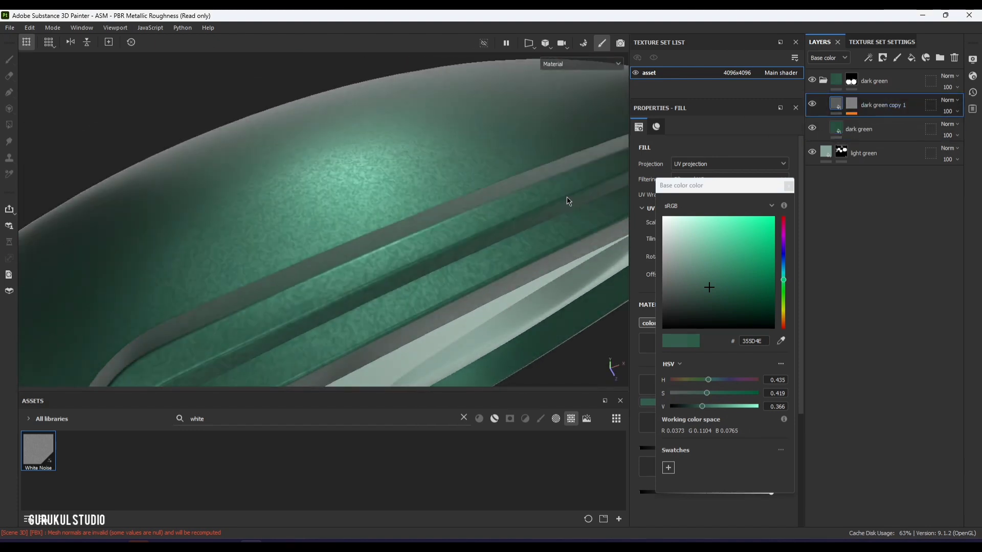
Step: Darken the base color of the dark green copy to an HSV value of 0.343 (335749)
{"action": "scroll", "coordinate": [432, 248], "scroll_direction": "down", "scroll_amount": 5}
{"action": "left_click_drag", "start_coordinate": [432, 248], "coordinate": [368, 250], "text": "alt"}
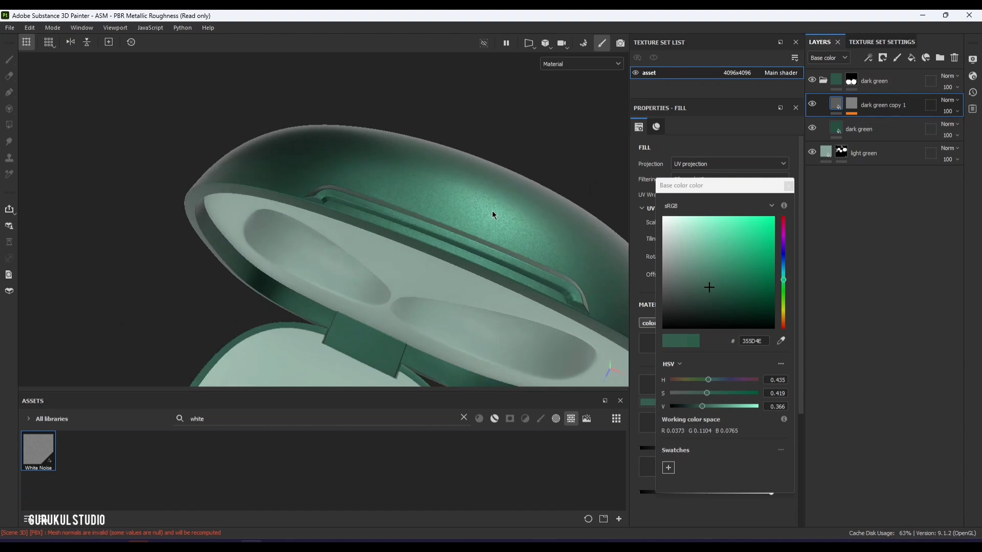
{"action": "scroll", "coordinate": [493, 214], "scroll_direction": "up", "scroll_amount": 3}
{"action": "left_click_drag", "start_coordinate": [704, 410], "coordinate": [702, 413]}
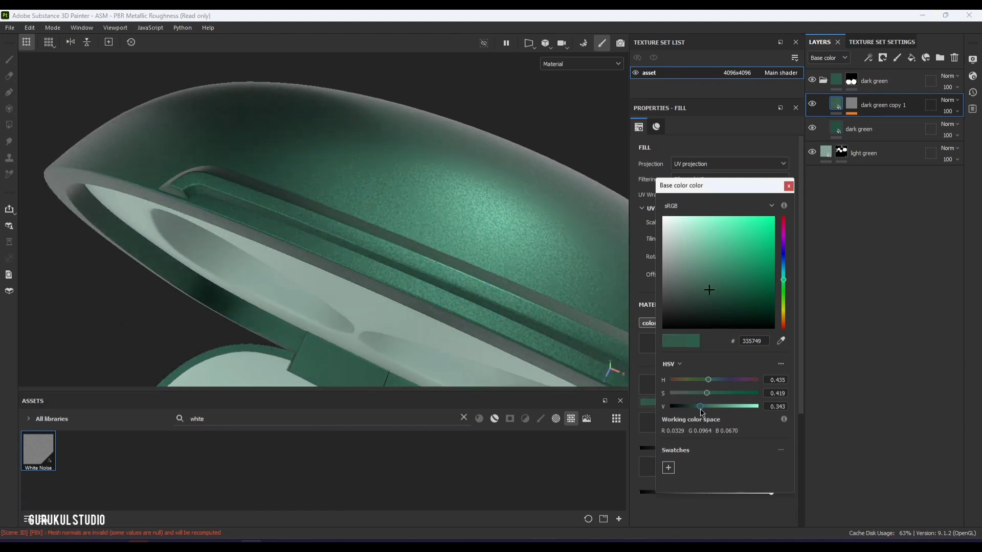
{"action": "left_click", "coordinate": [789, 187]}
Step: Set the tiling of the White Noise fill in the dark green copy's mask to 2
{"action": "left_click", "coordinate": [852, 105]}
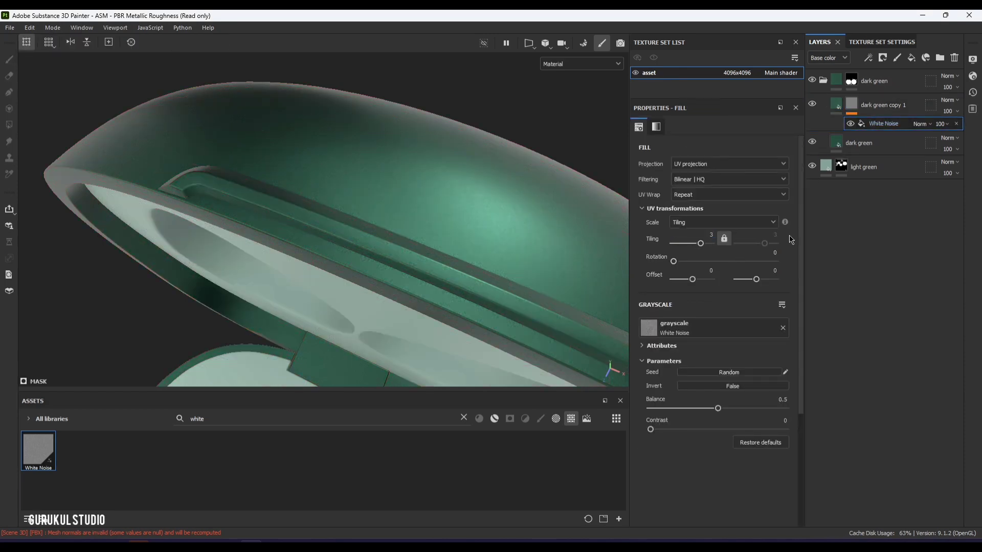
{"action": "left_click_drag", "start_coordinate": [491, 277], "coordinate": [449, 226], "text": "alt"}
{"action": "right_click_drag", "start_coordinate": [450, 225], "coordinate": [429, 230], "text": "shift"}
{"action": "left_click", "coordinate": [710, 234]}
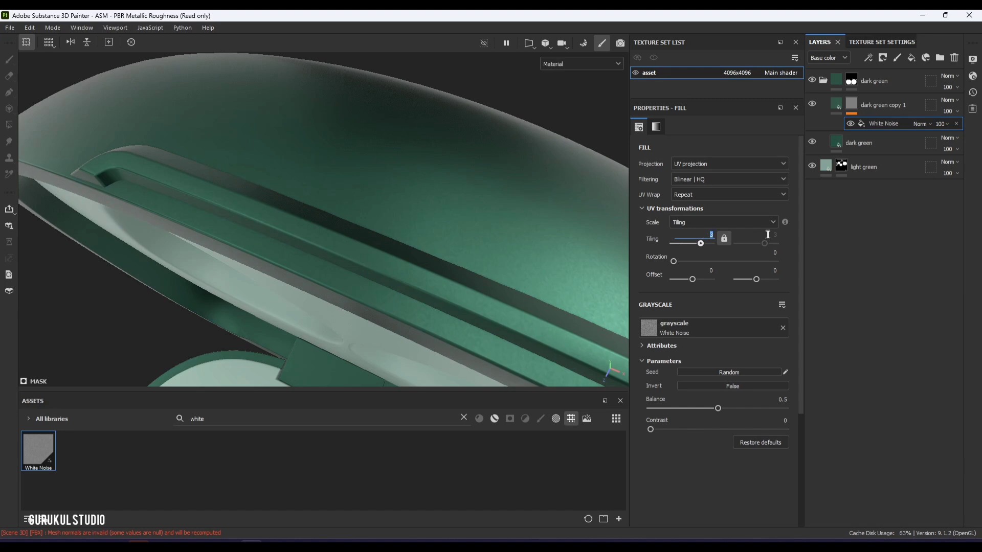
{"action": "scroll", "coordinate": [547, 259], "scroll_direction": "up", "scroll_amount": 3}
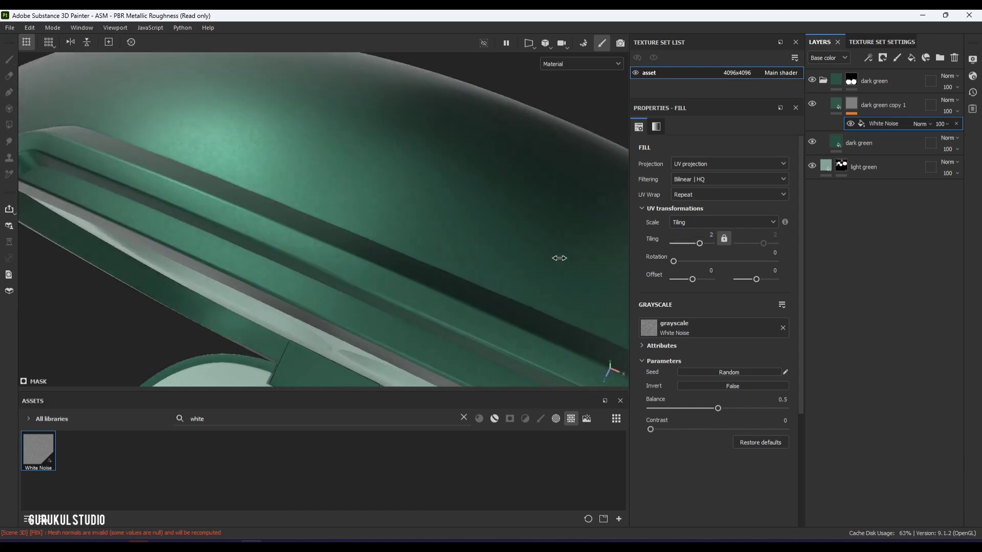
Step: Enable the height channel on the dark green copy and set its height to 0.001
{"action": "left_click", "coordinate": [837, 105]}
{"action": "left_click", "coordinate": [682, 323]}
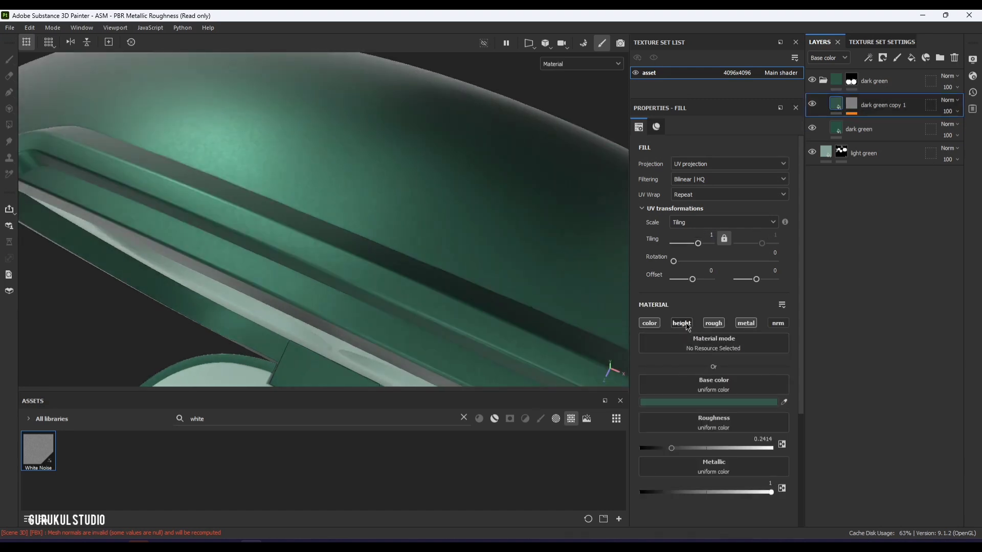
{"action": "scroll", "coordinate": [757, 455], "scroll_direction": "down", "scroll_amount": 2}
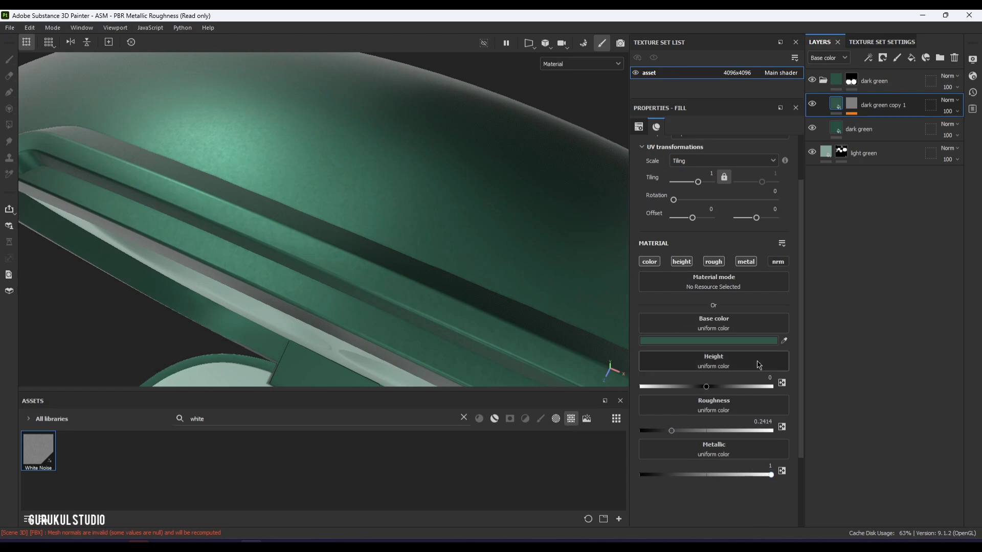
{"action": "type", "text": "0.001"}
{"action": "key", "text": "Return"}
{"action": "scroll", "coordinate": [374, 177], "scroll_direction": "down", "scroll_amount": 5}
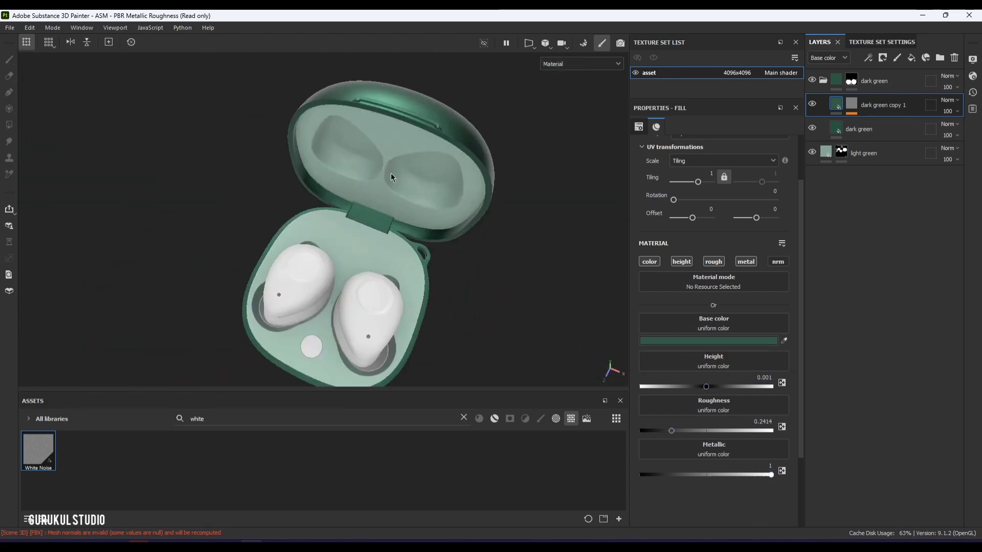
{"action": "mouse_move", "coordinate": [391, 176]}
{"action": "left_mouse_down", "text": "alt"}
{"action": "mouse_move", "coordinate": [386, 221]}
{"action": "mouse_move", "coordinate": [386, 187]}
{"action": "left_mouse_up", "text": "alt"}
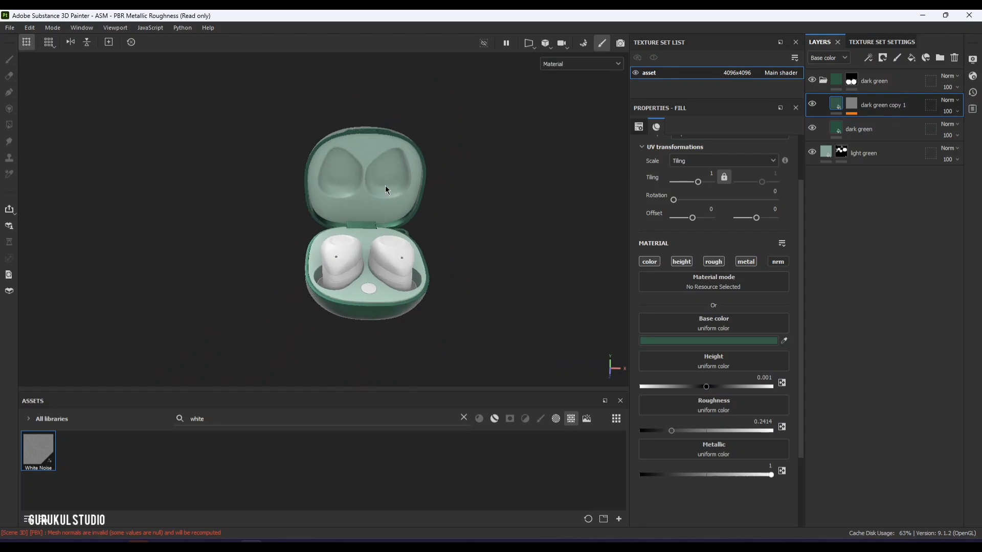
Step: Check the reference, and fill the round button in front of the earbuds into the light green layer's mask
{"action": "key", "text": "alt+Tab"}
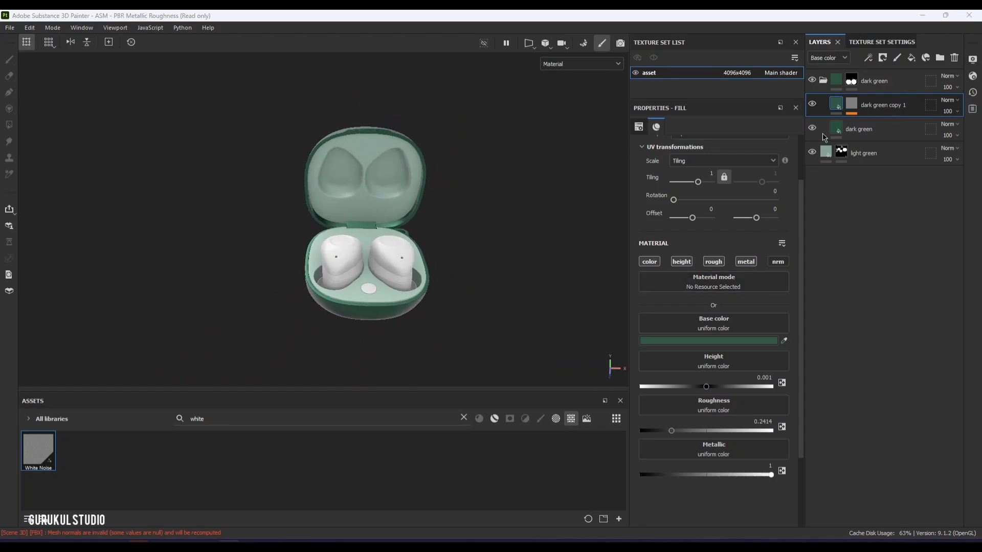
{"action": "left_click", "coordinate": [842, 152]}
{"action": "key", "text": "4"}
{"action": "scroll", "coordinate": [346, 296], "scroll_direction": "up", "scroll_amount": 5}
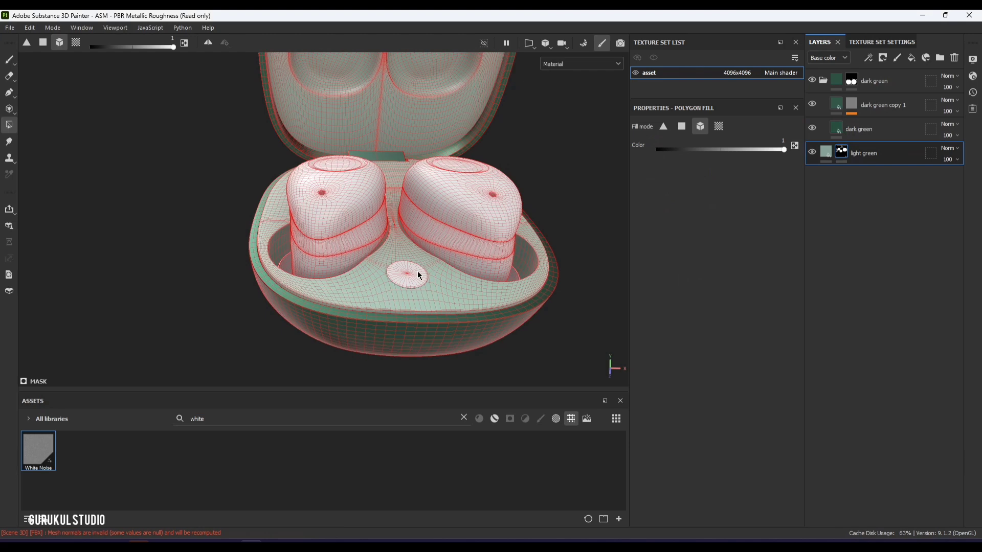
{"action": "left_click", "coordinate": [826, 152]}
{"action": "left_click_drag", "start_coordinate": [404, 240], "coordinate": [368, 287], "text": "alt"}
Step: Fill the upper shells of both earbuds into the dark green folder's mask
{"action": "left_click", "coordinate": [852, 81]}
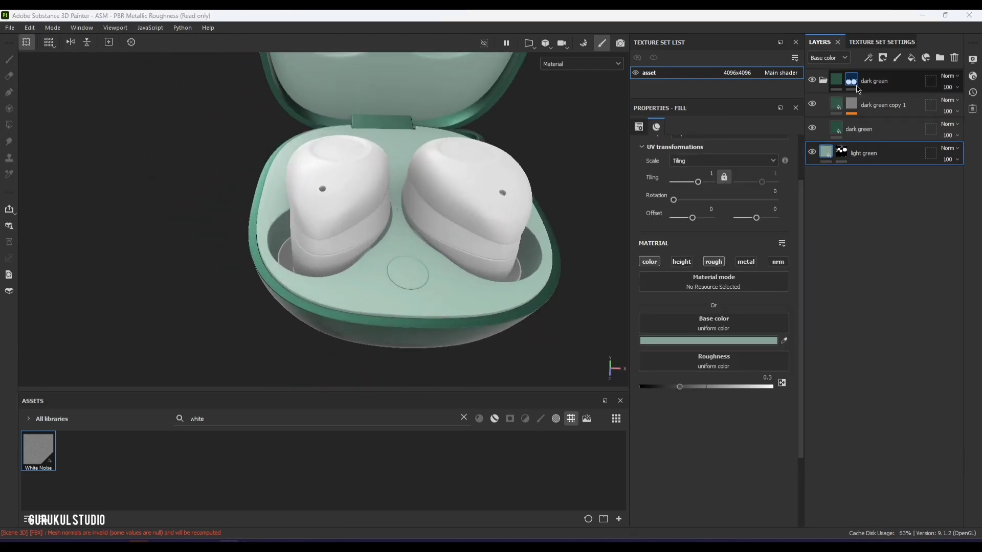
{"action": "left_click", "coordinate": [479, 254]}
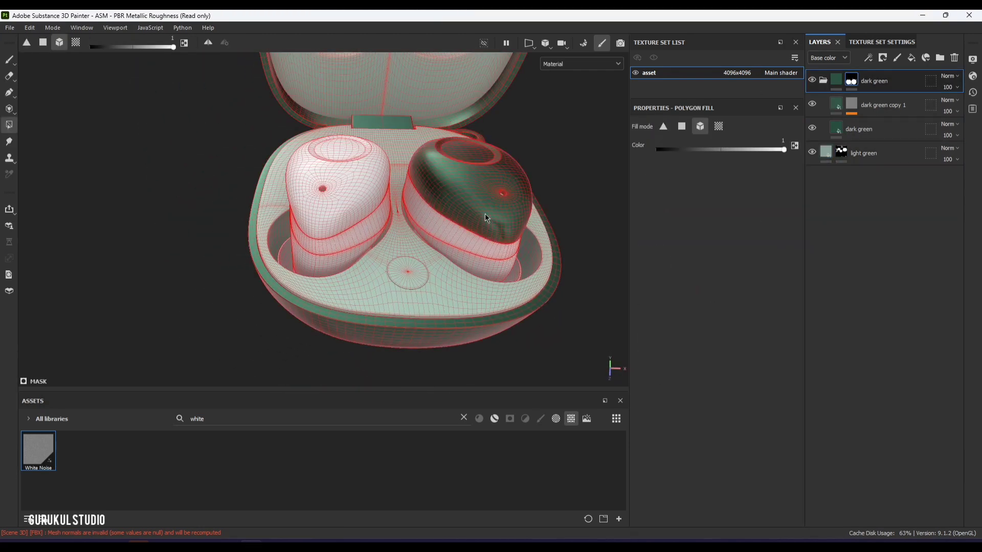
{"action": "left_click", "coordinate": [354, 204]}
Step: Switch to File Explorer and add the green earbuds photo from the project folder to the reference board, then return to Substance 3D Painter
{"action": "key", "text": "alt+Tab"}
{"action": "scroll", "coordinate": [391, 268], "scroll_direction": "down", "scroll_amount": 5}
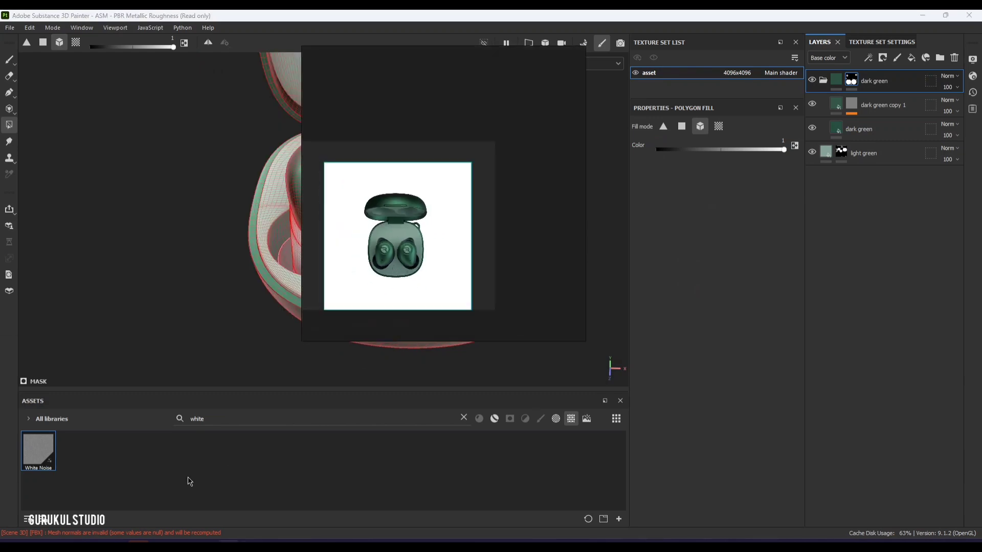
{"action": "left_click", "coordinate": [93, 540]}
{"action": "right_click_drag", "start_coordinate": [529, 146], "coordinate": [413, 213]}
{"action": "left_click", "coordinate": [703, 191]}
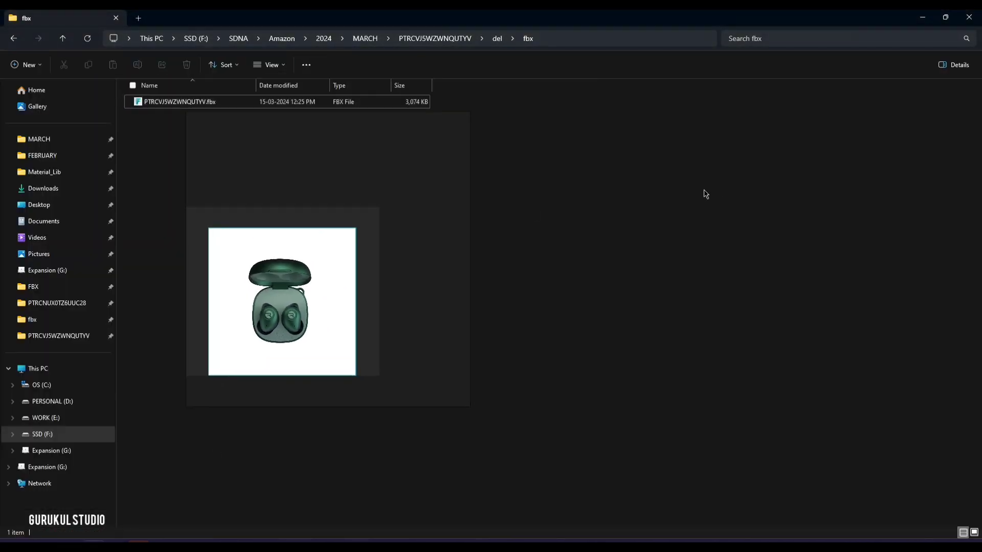
{"action": "key", "text": "BackSpace"}
{"action": "key", "text": "BackSpace"}
{"action": "left_click_drag", "start_coordinate": [434, 101], "coordinate": [388, 262]}
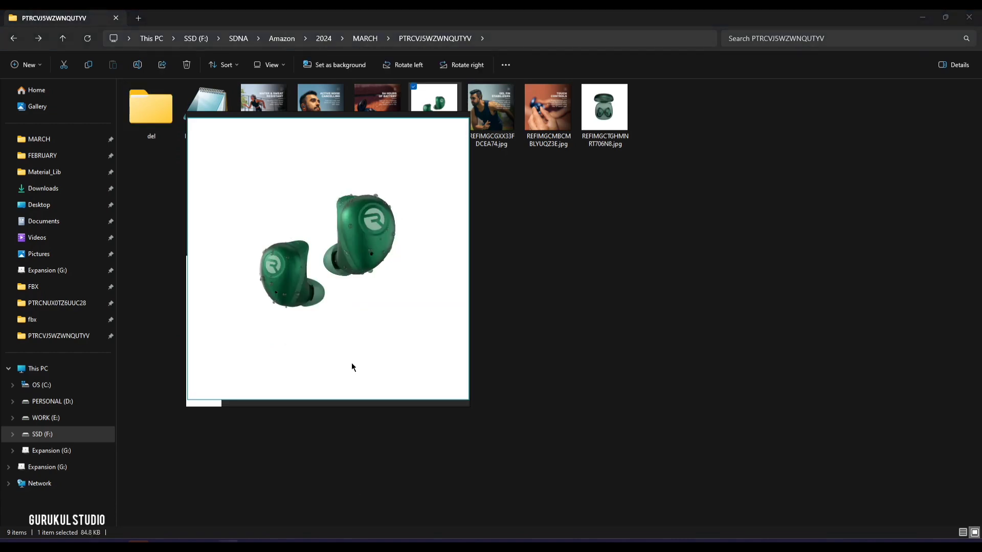
{"action": "right_click_drag", "start_coordinate": [352, 367], "coordinate": [0, 324]}
{"action": "left_click", "coordinate": [251, 540]}
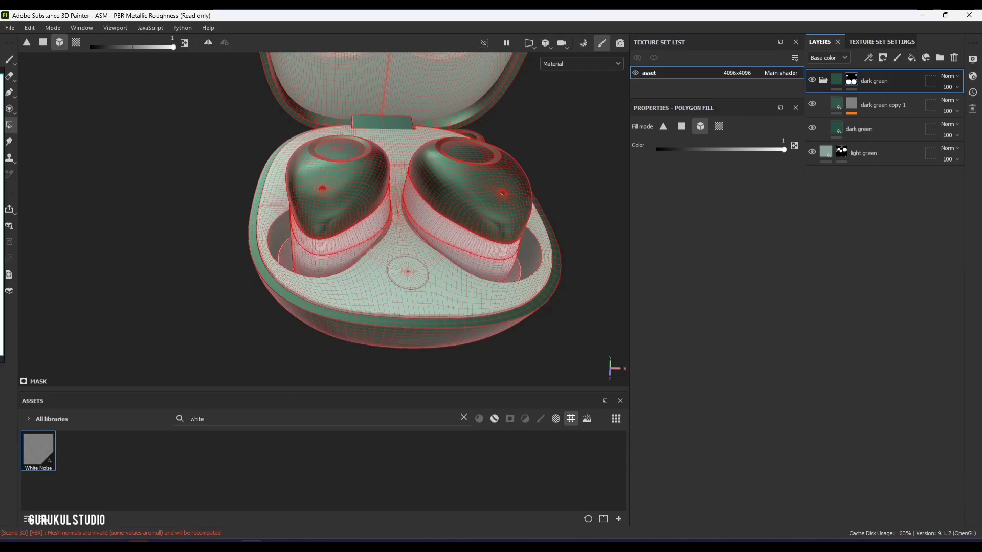
Step: Zoom in on the earbud photo in the reference board and park the board beside the viewport
{"action": "right_click_drag", "start_coordinate": [2, 235], "coordinate": [126, 261]}
{"action": "scroll", "coordinate": [162, 238], "scroll_direction": "up", "scroll_amount": 4}
{"action": "right_click_drag", "start_coordinate": [227, 259], "coordinate": [0, 228]}
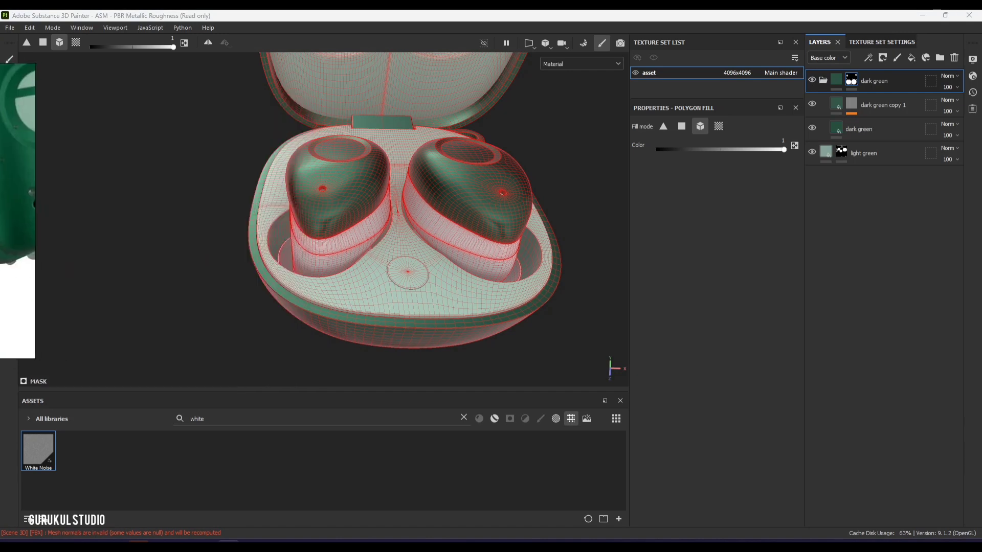
Step: Fill the lower body sections of both earbuds into the dark green folder's mask, leaving out the middle bands
{"action": "scroll", "coordinate": [333, 301], "scroll_direction": "up", "scroll_amount": 5}
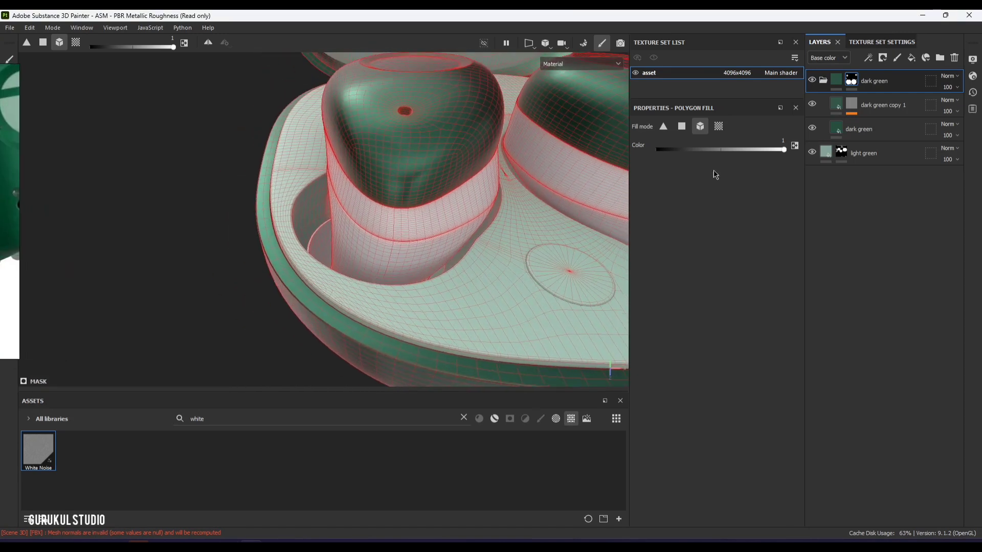
{"action": "left_click", "coordinate": [424, 263]}
{"action": "left_click", "coordinate": [591, 225]}
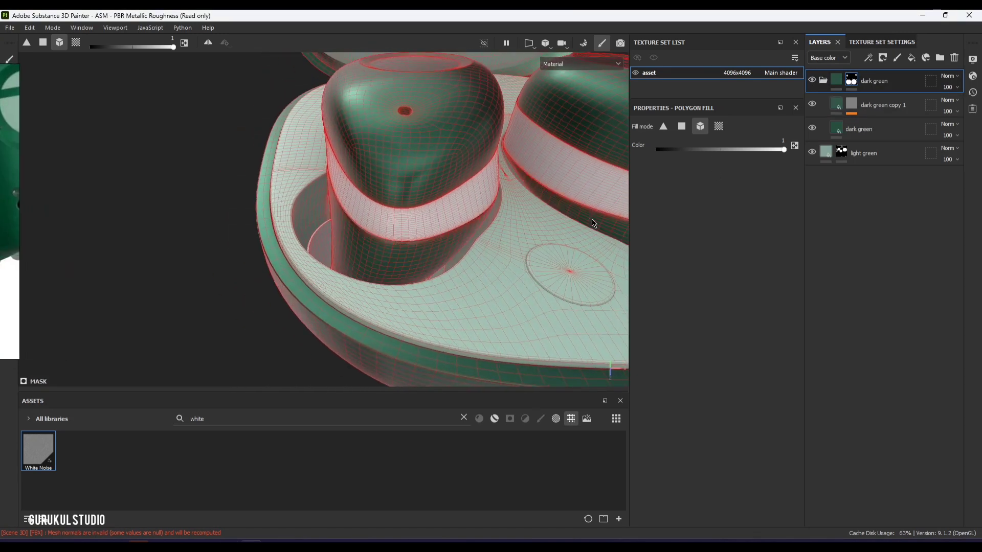
{"action": "scroll", "coordinate": [335, 215], "scroll_direction": "down", "scroll_amount": 5}
{"action": "left_click_drag", "start_coordinate": [445, 219], "coordinate": [450, 287], "text": "alt"}
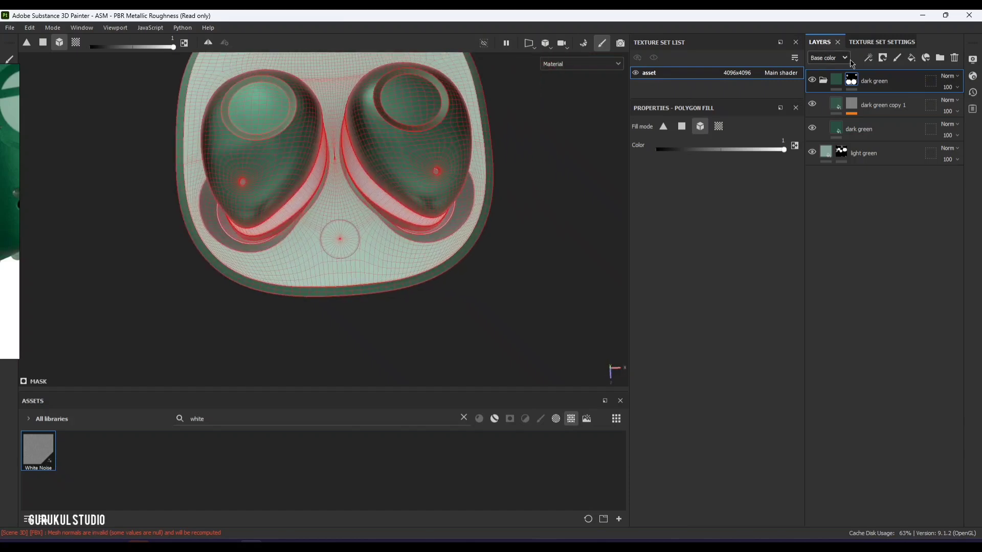
Step: Examine the dark green folder's mask around the small holes and middle bands of the earbuds, then compare with the material view
{"action": "left_click", "coordinate": [836, 80]}
{"action": "left_click_drag", "start_coordinate": [271, 174], "coordinate": [308, 200], "text": "alt"}
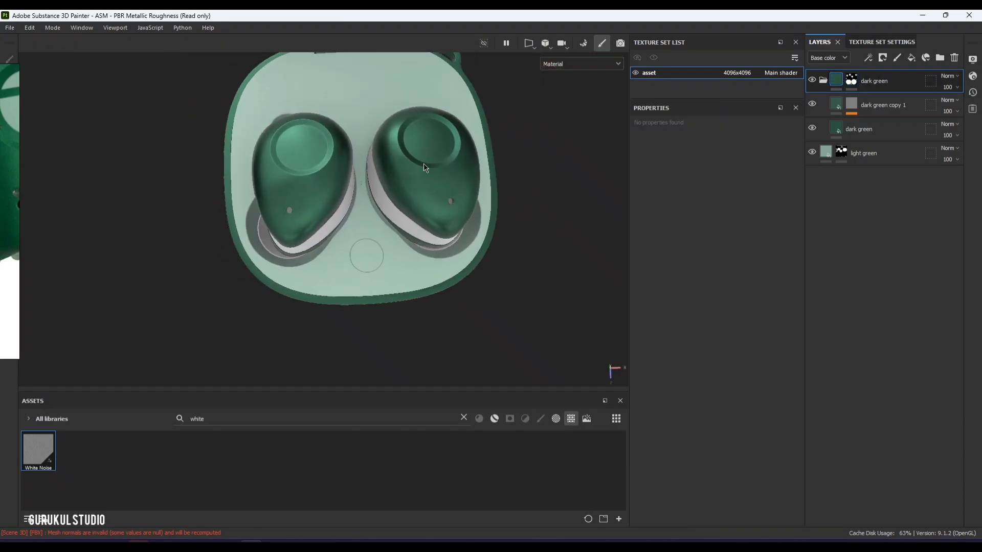
{"action": "scroll", "coordinate": [456, 211], "scroll_direction": "up", "scroll_amount": 6}
{"action": "left_click", "coordinate": [851, 80]}
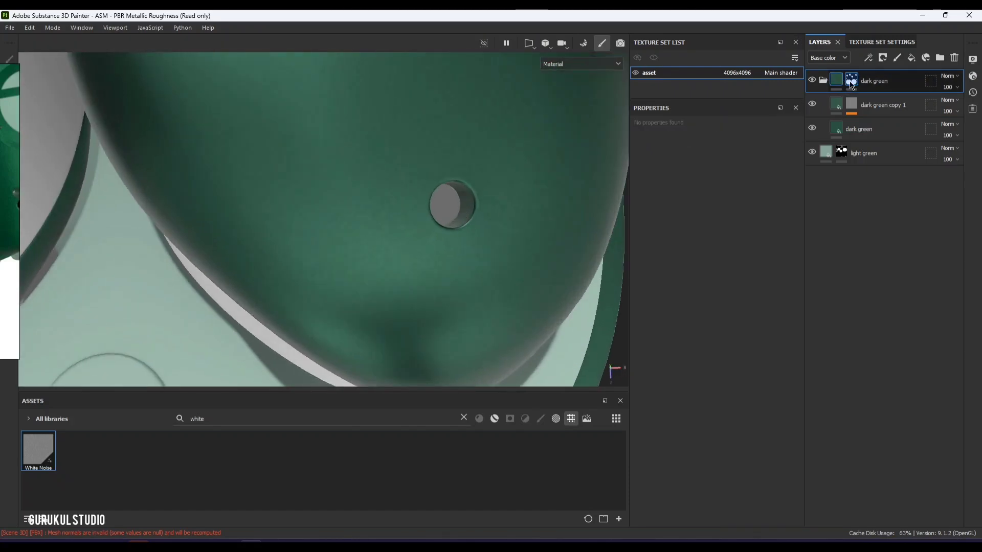
{"action": "scroll", "coordinate": [452, 203], "scroll_direction": "down", "scroll_amount": 2}
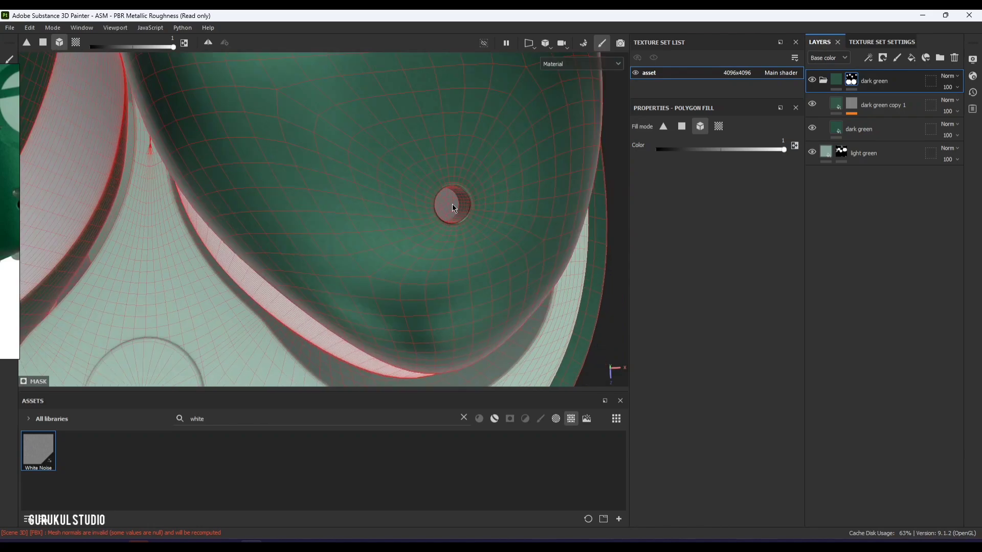
{"action": "key", "text": "m"}
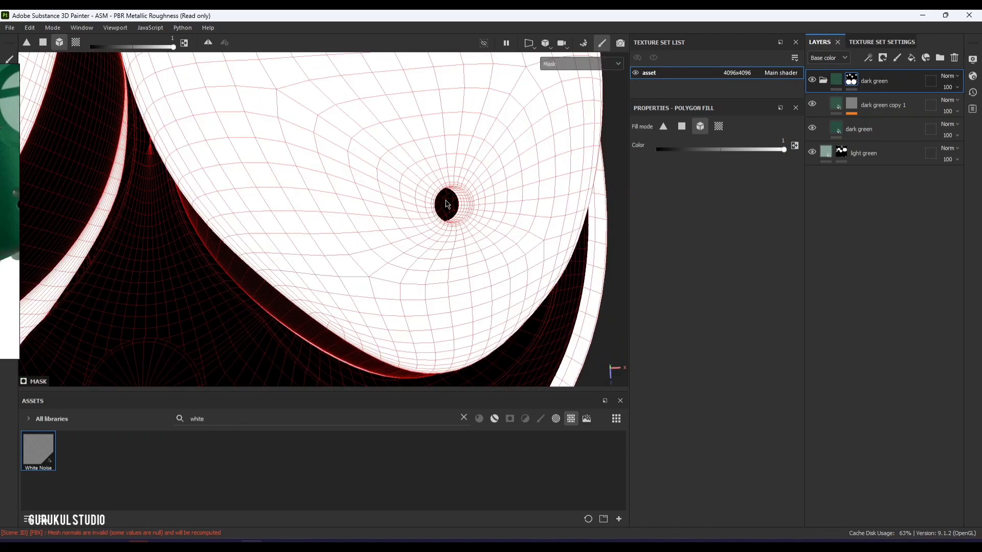
{"action": "left_click_drag", "start_coordinate": [447, 204], "coordinate": [385, 272], "text": "alt"}
{"action": "scroll", "coordinate": [398, 211], "scroll_direction": "up", "scroll_amount": 2}
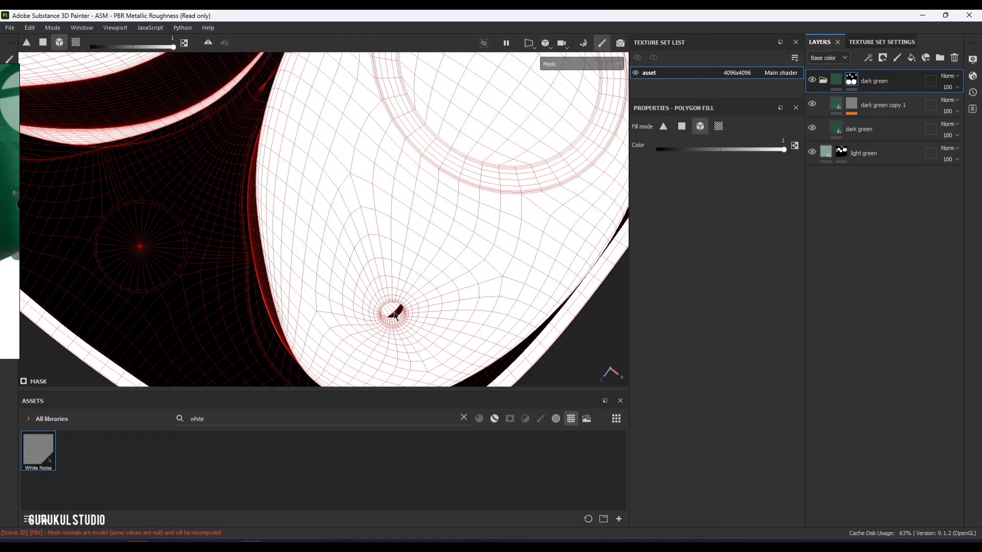
{"action": "left_click_drag", "start_coordinate": [397, 317], "coordinate": [412, 248], "text": "alt"}
{"action": "scroll", "coordinate": [412, 248], "scroll_direction": "down", "scroll_amount": 2}
{"action": "scroll", "coordinate": [360, 136], "scroll_direction": "up", "scroll_amount": 2}
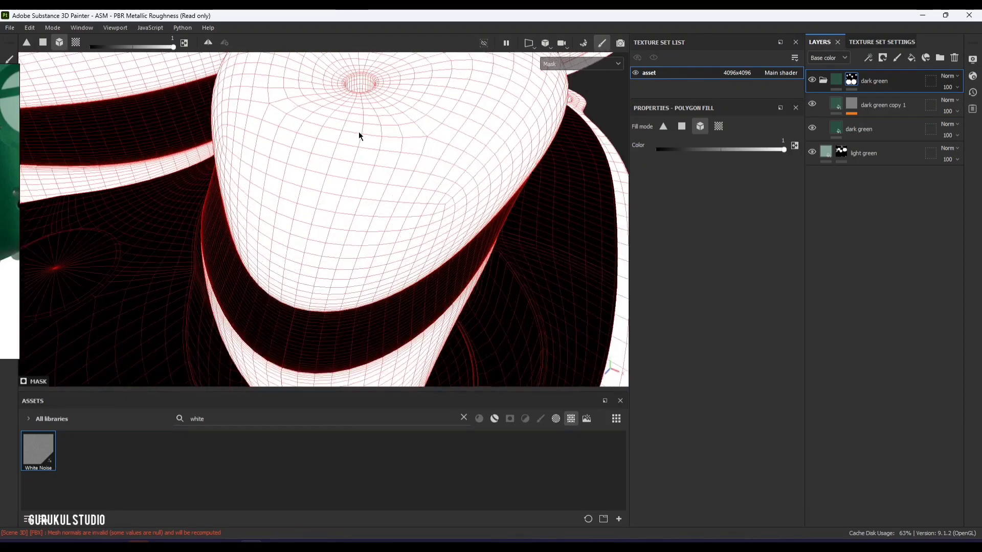
{"action": "left_click_drag", "start_coordinate": [360, 136], "coordinate": [373, 197], "text": "alt"}
{"action": "middle_click_drag", "start_coordinate": [373, 198], "coordinate": [431, 284], "text": "alt"}
{"action": "left_click_drag", "start_coordinate": [411, 209], "coordinate": [410, 252], "text": "alt"}
{"action": "left_click", "coordinate": [841, 82]}
{"action": "middle_click_drag", "start_coordinate": [410, 252], "coordinate": [403, 171], "text": "alt"}
{"action": "scroll", "coordinate": [384, 264], "scroll_direction": "up", "scroll_amount": 2}
{"action": "scroll", "coordinate": [384, 261], "scroll_direction": "up", "scroll_amount": 1}
{"action": "left_click_drag", "start_coordinate": [371, 235], "coordinate": [451, 155], "text": "alt"}
{"action": "scroll", "coordinate": [361, 241], "scroll_direction": "down", "scroll_amount": 3}
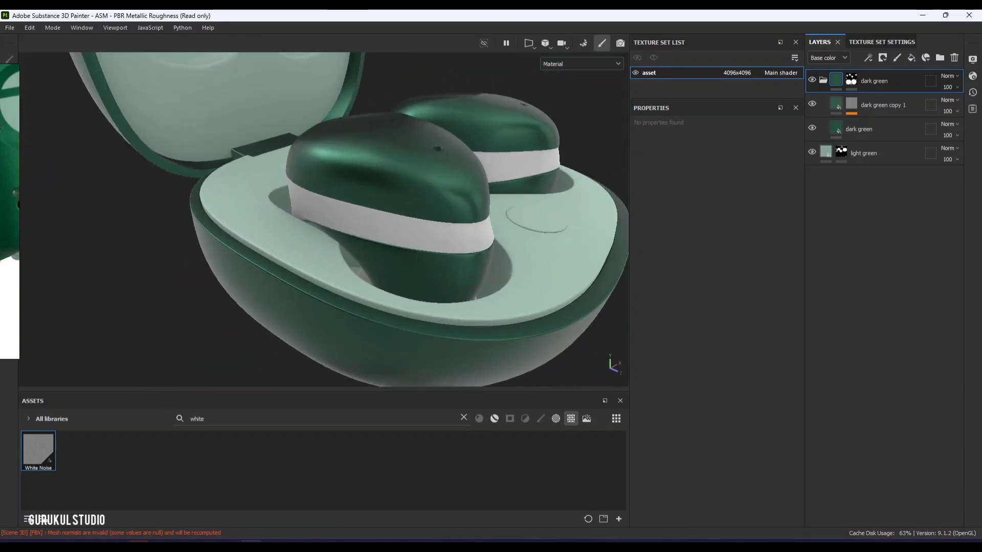
Step: Bring the reference board over the viewport, duplicate the light green layer and replace the copy's mask with a black mask
{"action": "right_click_drag", "start_coordinate": [5, 256], "coordinate": [222, 263]}
{"action": "left_click", "coordinate": [824, 81]}
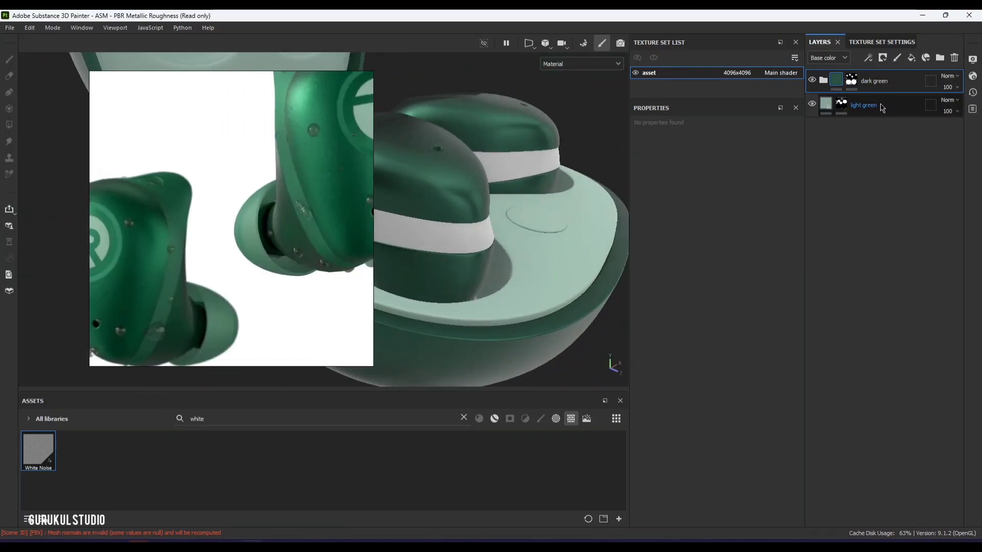
{"action": "left_click", "coordinate": [882, 108]}
{"action": "key", "text": "ctrl+d"}
{"action": "left_click", "coordinate": [883, 57]}
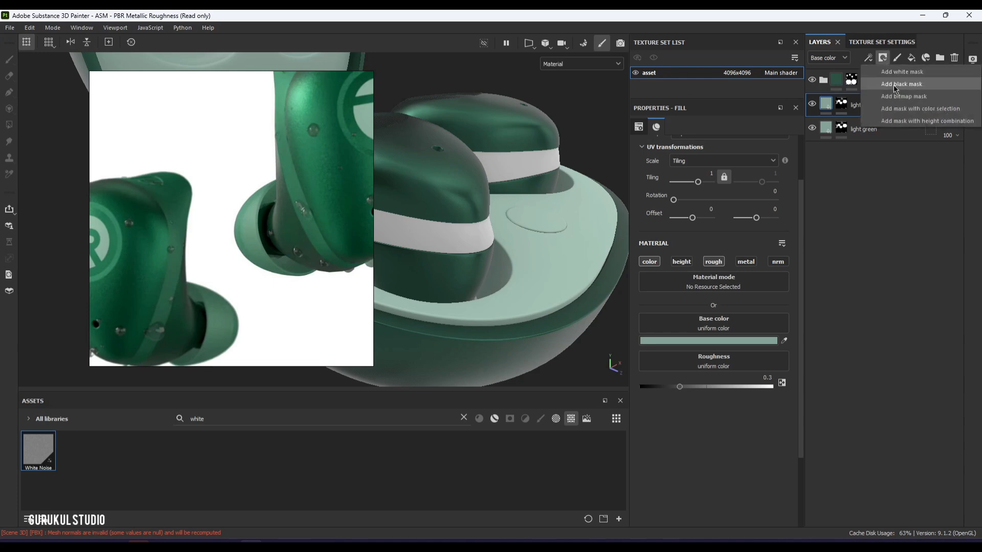
{"action": "left_click", "coordinate": [893, 84]}
Step: Set the light green copy's base color by sampling the green of the earbud in the reference photo
{"action": "left_click", "coordinate": [826, 105]}
{"action": "left_click", "coordinate": [784, 341]}
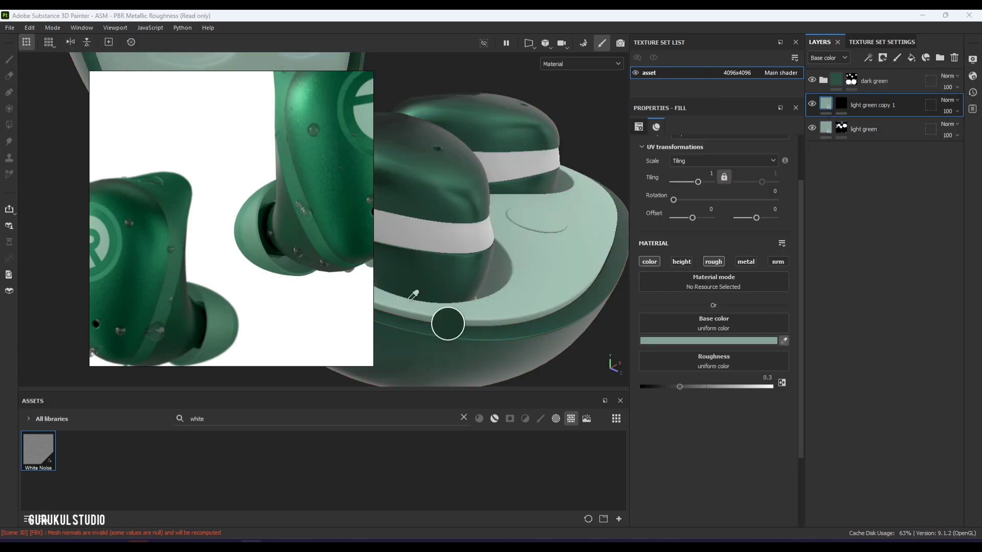
{"action": "left_click", "coordinate": [335, 261]}
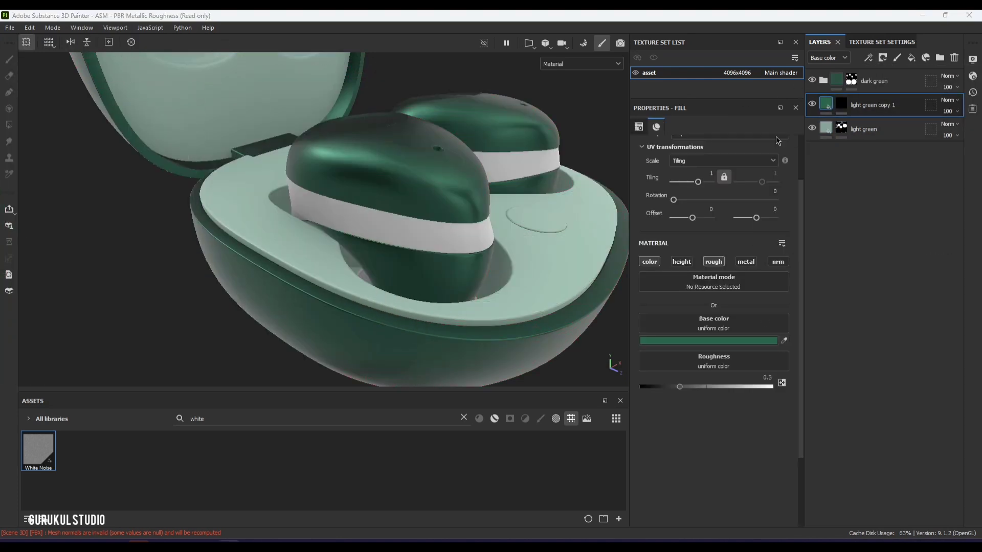
Step: Fill the middle bands of both earbuds into the light green copy's mask with Polygon Fill
{"action": "key", "text": "4"}
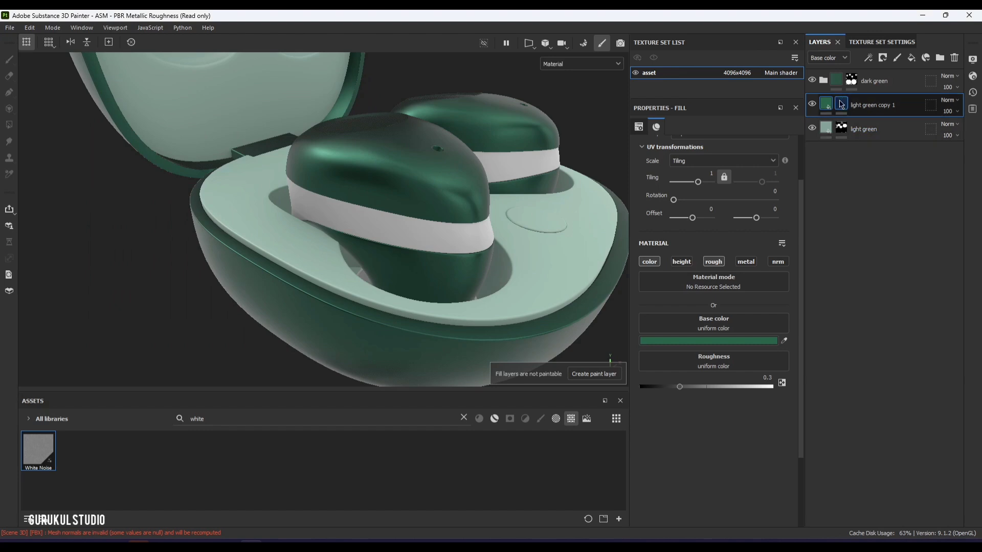
{"action": "left_click", "coordinate": [453, 231]}
{"action": "left_click", "coordinate": [516, 166]}
{"action": "left_click", "coordinate": [826, 104]}
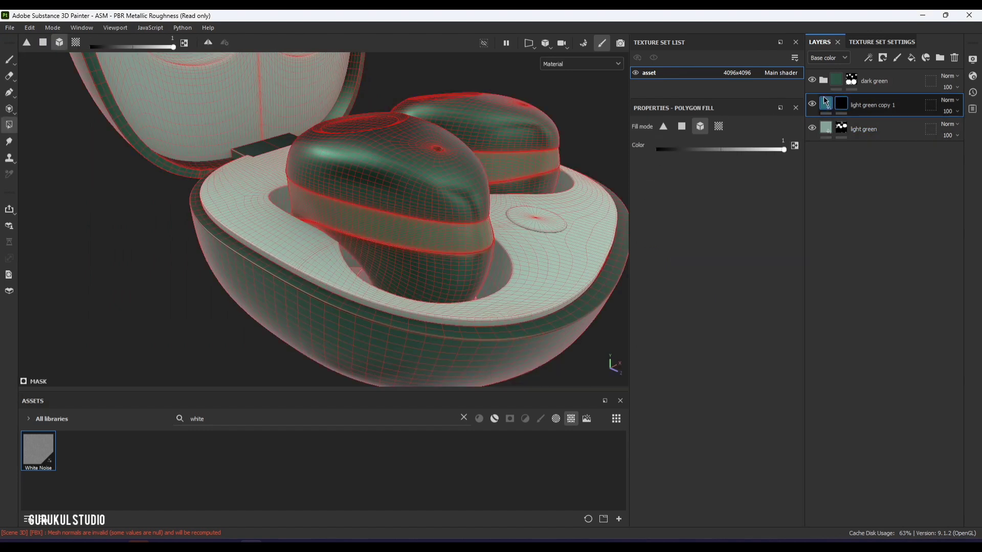
Step: Inspect the earbuds' surfaces, holes and case wells from several angles and bring the reference board back beside the model
{"action": "left_click_drag", "start_coordinate": [484, 263], "coordinate": [252, 286], "text": "alt"}
{"action": "right_click_drag", "start_coordinate": [252, 285], "coordinate": [329, 204], "text": "shift"}
{"action": "scroll", "coordinate": [322, 225], "scroll_direction": "down", "scroll_amount": 3}
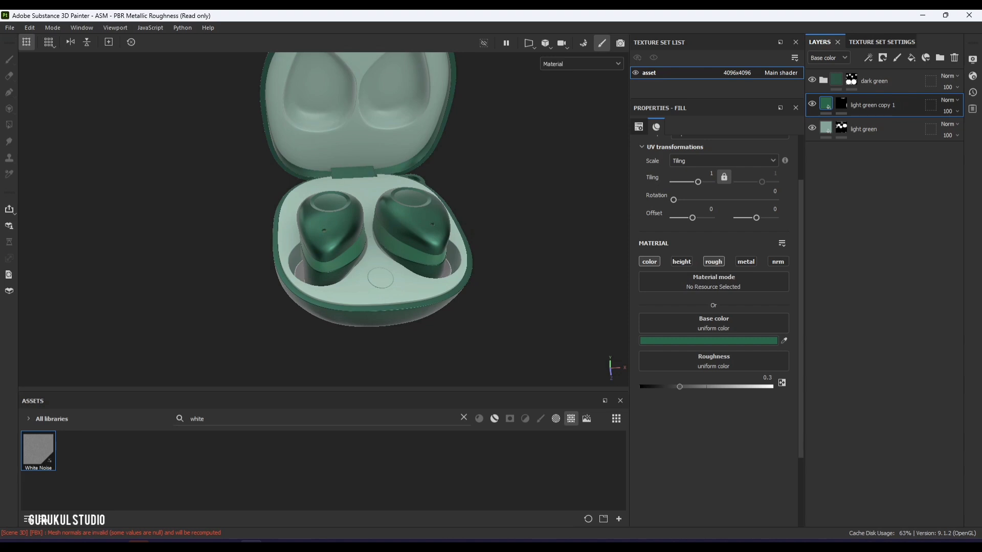
{"action": "mouse_move", "coordinate": [327, 332]}
{"action": "left_mouse_down", "text": "alt"}
{"action": "mouse_move", "coordinate": [495, 219]}
{"action": "mouse_move", "coordinate": [565, 241]}
{"action": "mouse_move", "coordinate": [320, 344]}
{"action": "mouse_move", "coordinate": [330, 338]}
{"action": "left_mouse_up", "text": "alt"}
{"action": "left_click_drag", "start_coordinate": [280, 224], "coordinate": [243, 259], "text": "alt"}
{"action": "scroll", "coordinate": [329, 265], "scroll_direction": "up", "scroll_amount": 10}
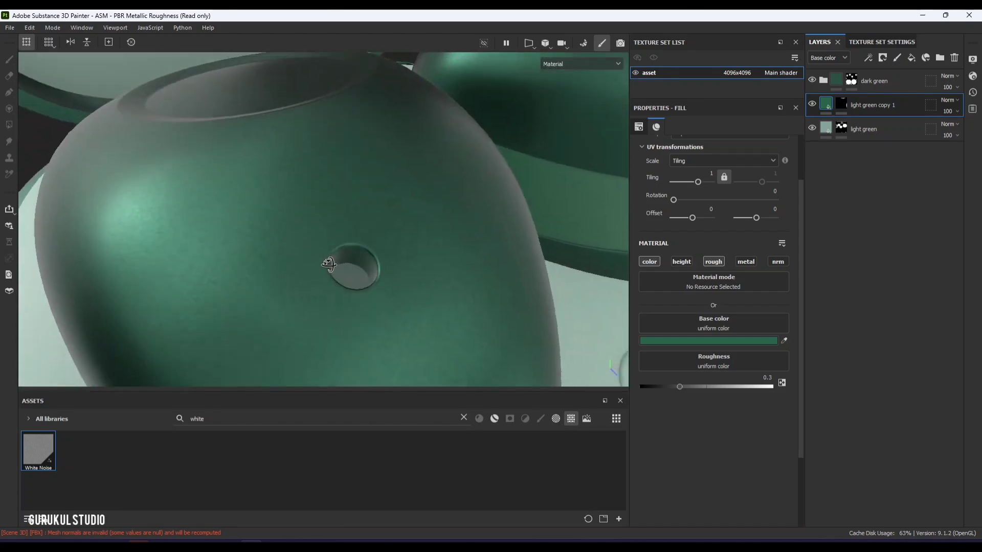
{"action": "left_click_drag", "start_coordinate": [329, 264], "coordinate": [358, 212], "text": "alt"}
{"action": "left_click", "coordinate": [851, 81]}
{"action": "scroll", "coordinate": [358, 270], "scroll_direction": "down", "scroll_amount": 10}
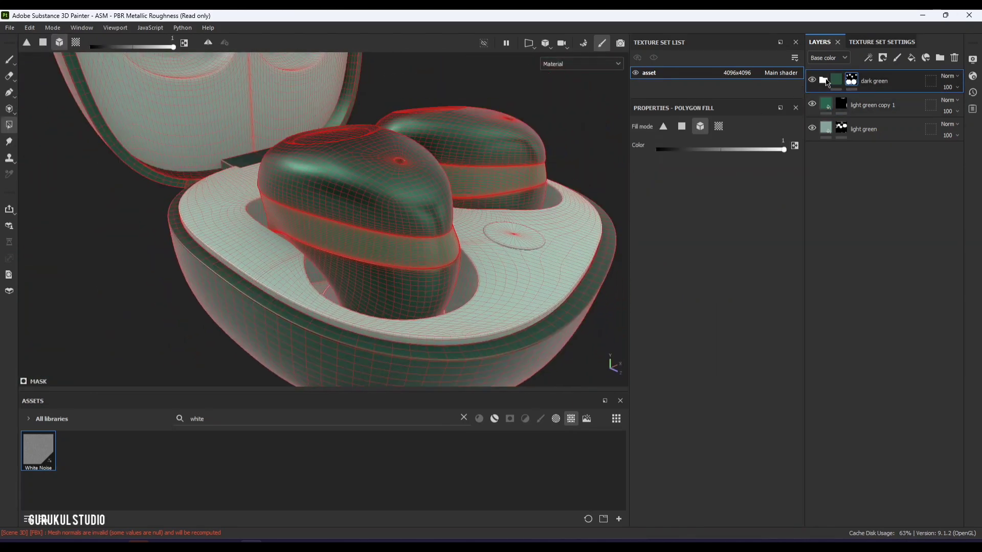
{"action": "left_click", "coordinate": [836, 80]}
{"action": "left_click_drag", "start_coordinate": [465, 259], "coordinate": [311, 307], "text": "alt"}
{"action": "middle_click_drag", "start_coordinate": [311, 307], "coordinate": [241, 325], "text": "alt"}
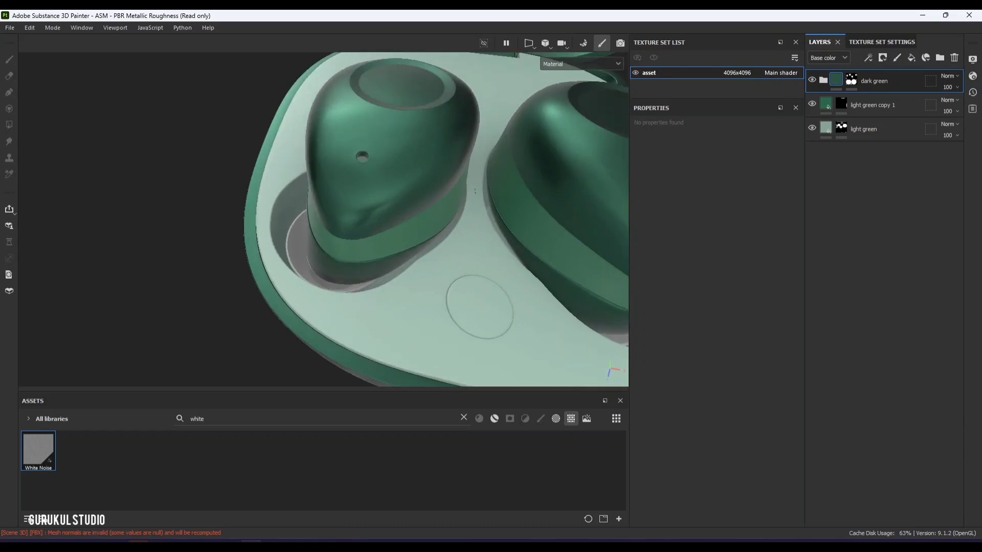
{"action": "left_click_drag", "start_coordinate": [0, 227], "coordinate": [186, 225]}
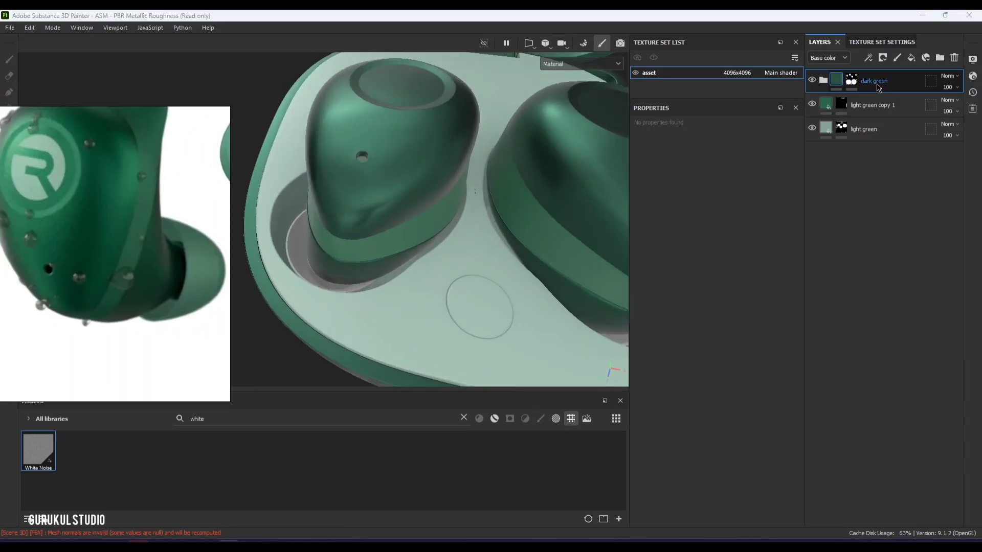
{"action": "left_click", "coordinate": [893, 84]}
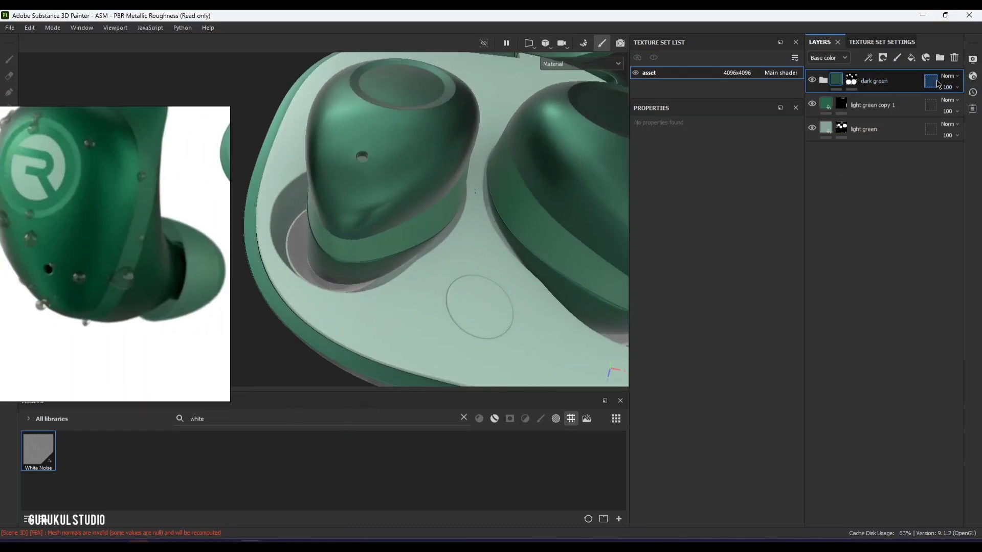
{"action": "left_click", "coordinate": [914, 62]}
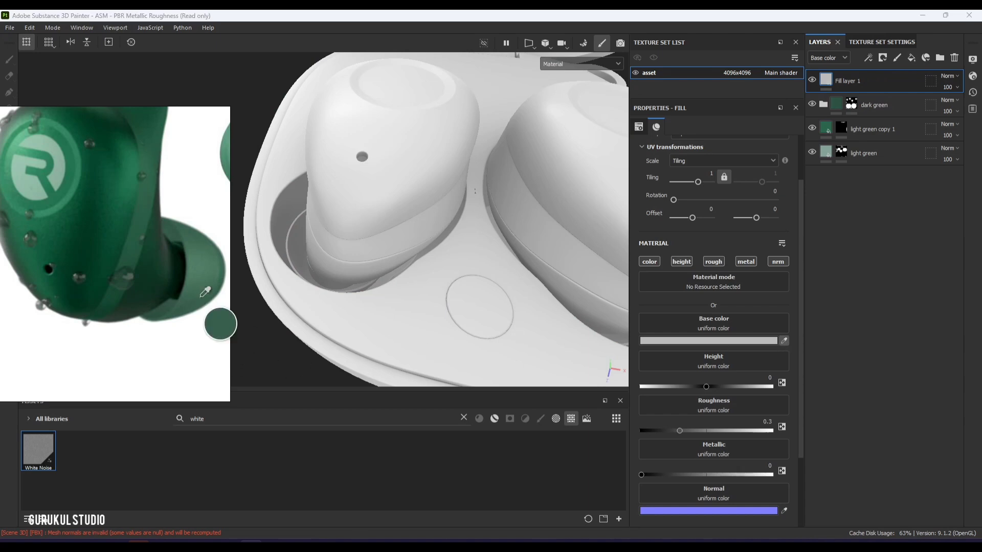
{"action": "left_click", "coordinate": [650, 262]}
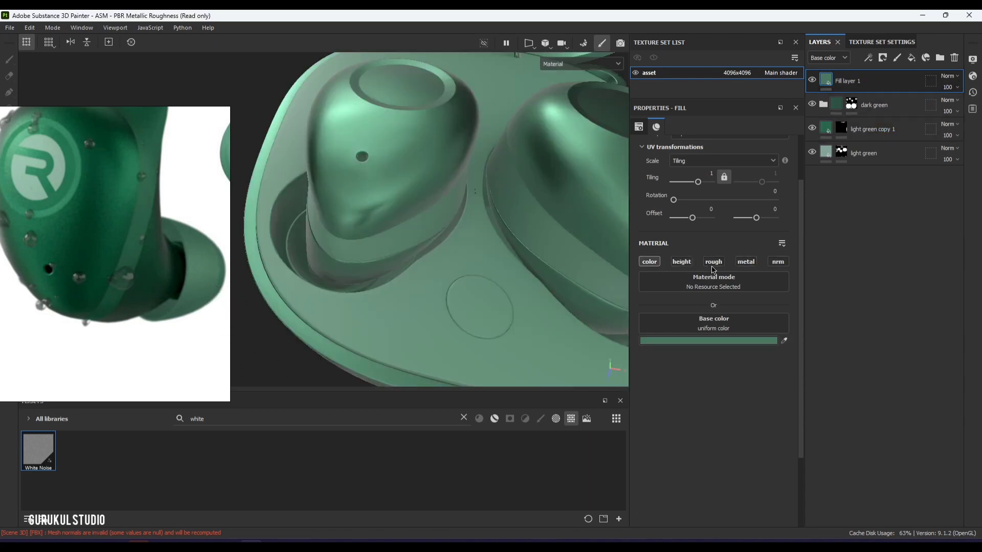
{"action": "left_click", "coordinate": [714, 262]}
{"action": "left_click", "coordinate": [747, 387]}
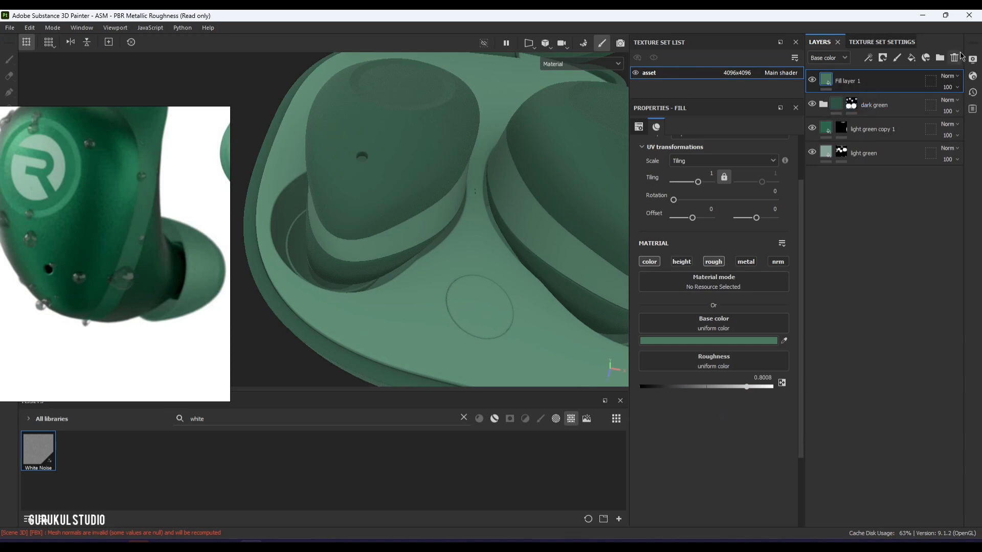
{"action": "key", "text": "Delete"}
Step: Duplicate the dark green folder, give the copy a black mask and fill the ear tips of both earbuds into it
{"action": "key", "text": "ctrl+d"}
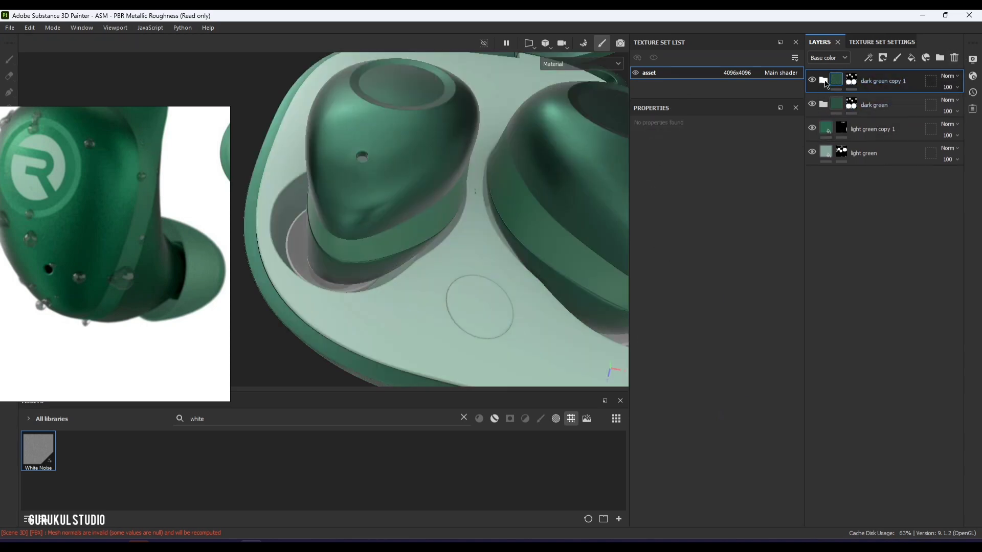
{"action": "left_click", "coordinate": [885, 62]}
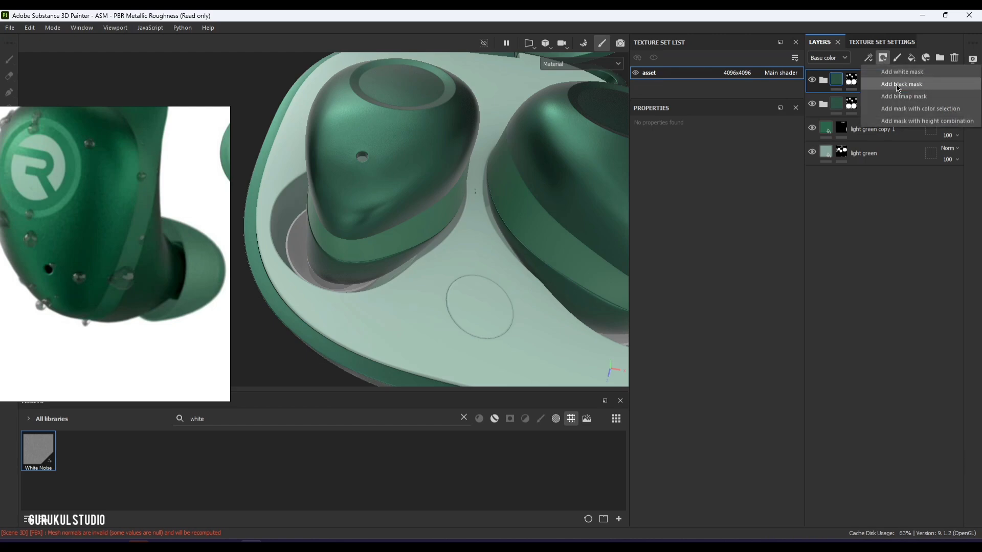
{"action": "left_click", "coordinate": [898, 88]}
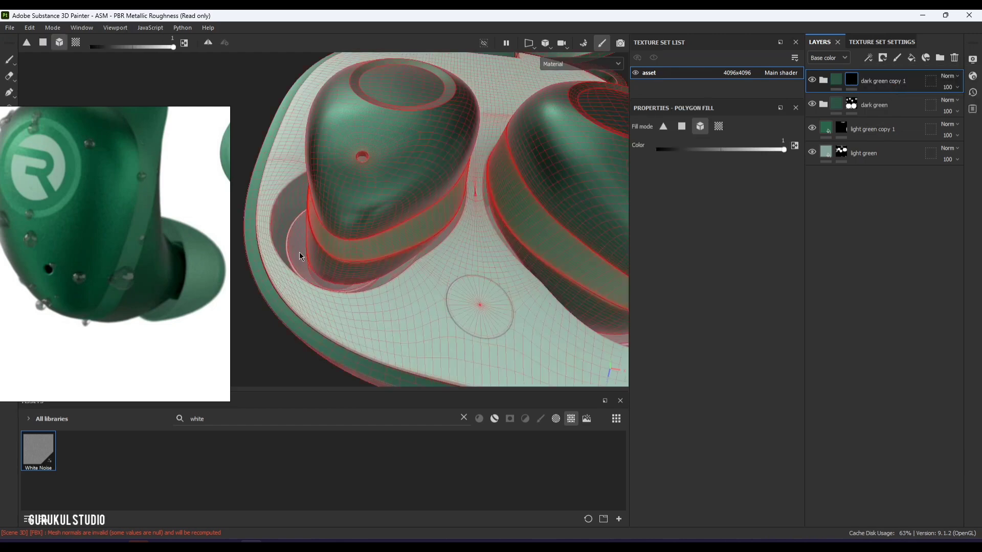
{"action": "left_click_drag", "start_coordinate": [301, 256], "coordinate": [426, 264], "text": "alt"}
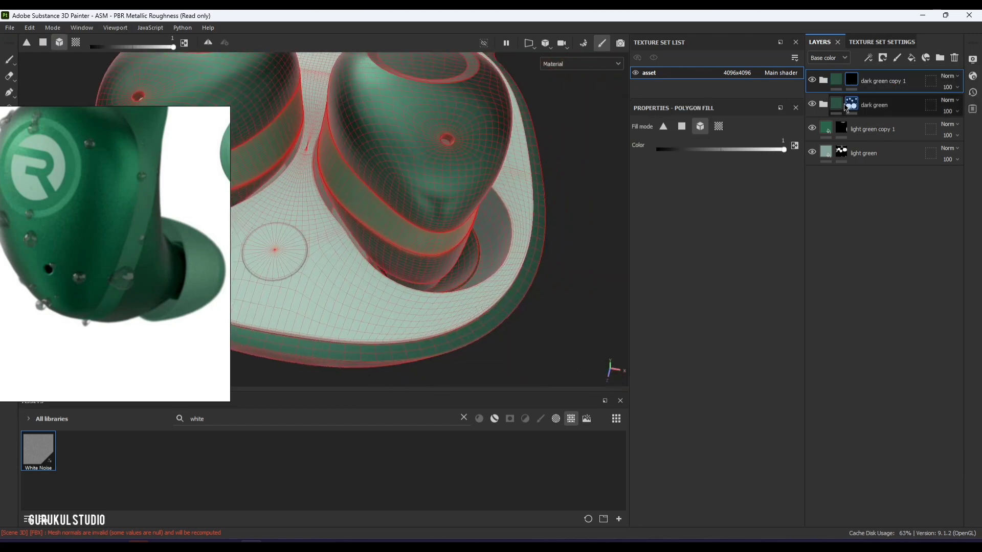
Step: Set the base color of the copied folder's dark green fill layer by sampling the ear tip in the reference photo
{"action": "left_click", "coordinate": [823, 80]}
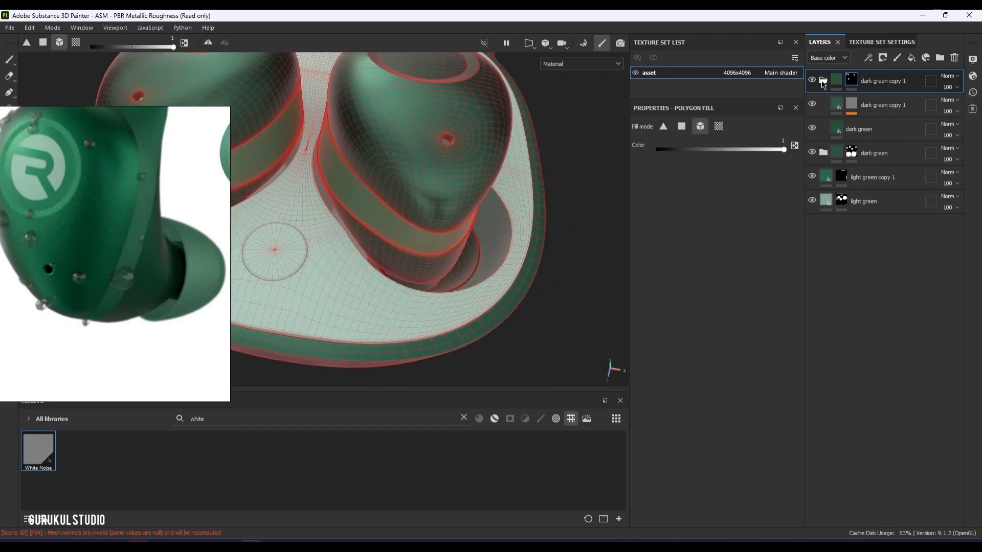
{"action": "left_click", "coordinate": [829, 137]}
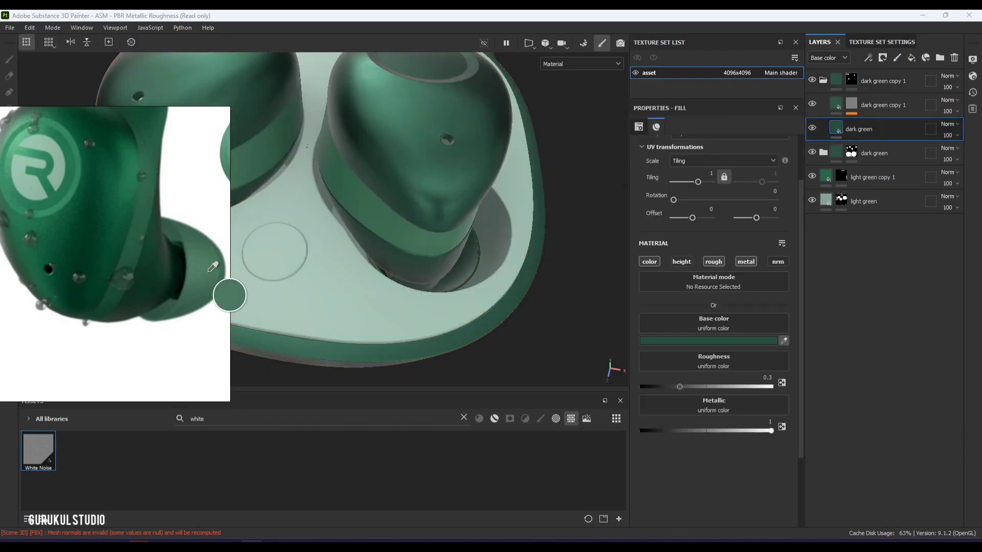
{"action": "left_click", "coordinate": [209, 271]}
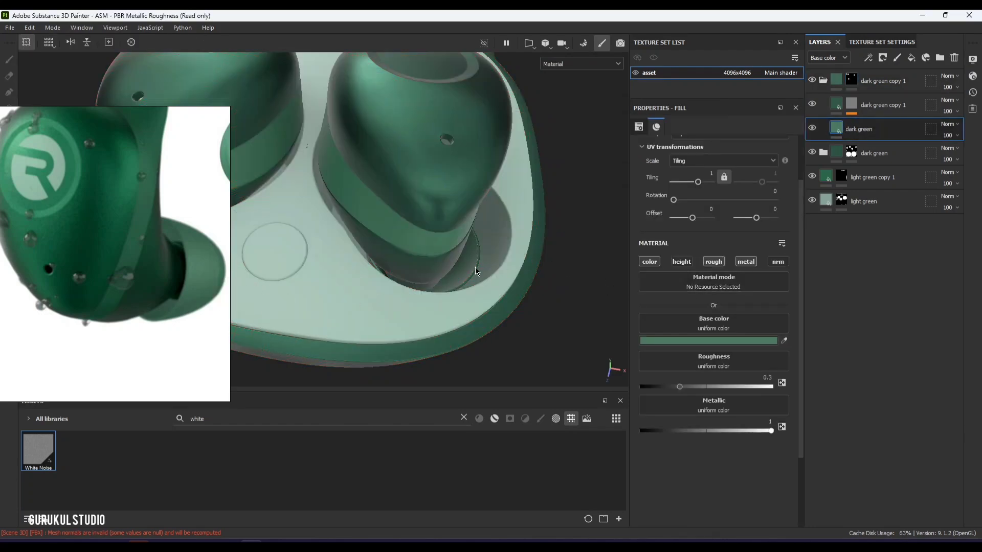
Step: Sample the ear tip green as the base color of the copied folder's noise-masked layer and choose a darker shade of it
{"action": "left_click", "coordinate": [842, 107]}
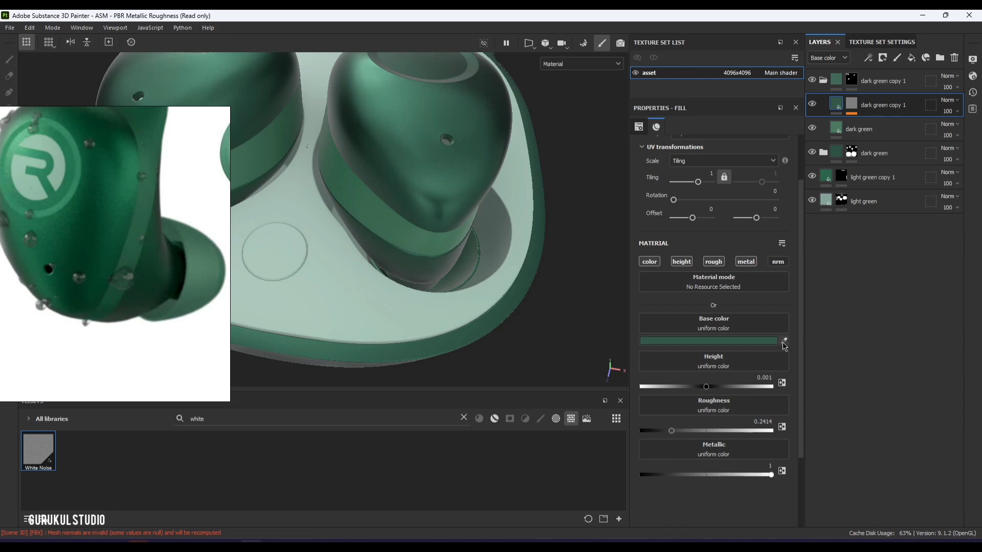
{"action": "left_click", "coordinate": [784, 342]}
{"action": "left_click", "coordinate": [836, 131]}
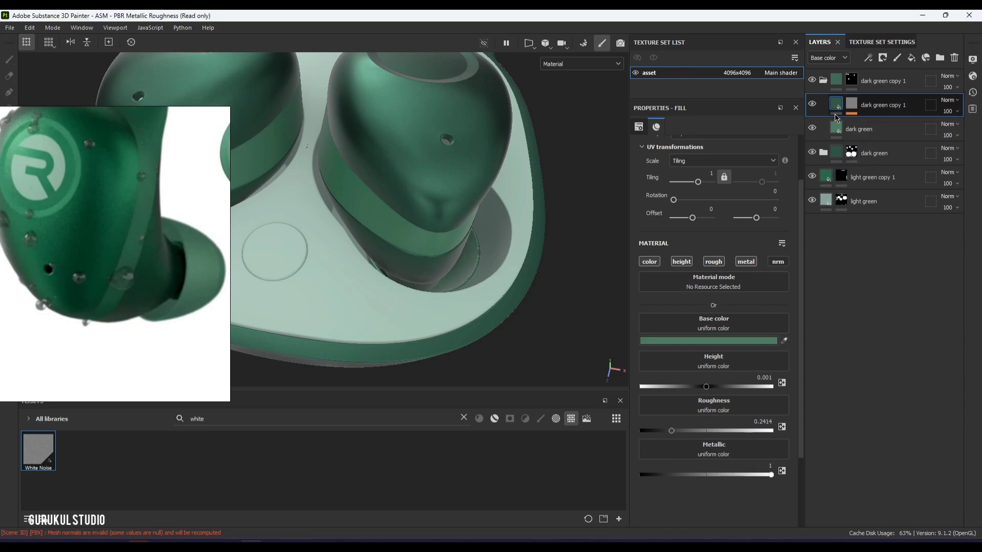
{"action": "left_click", "coordinate": [735, 344]}
{"action": "left_click", "coordinate": [694, 407]}
Step: Move the reference board off the model and disable the metallic channel on the ear tip folder's noise-masked layer
{"action": "right_click_drag", "start_coordinate": [179, 244], "coordinate": [0, 244]}
{"action": "scroll", "coordinate": [273, 248], "scroll_direction": "down", "scroll_amount": 2}
{"action": "middle_click_drag", "start_coordinate": [275, 252], "coordinate": [393, 290], "text": "alt"}
{"action": "left_click_drag", "start_coordinate": [393, 291], "coordinate": [619, 241], "text": "alt"}
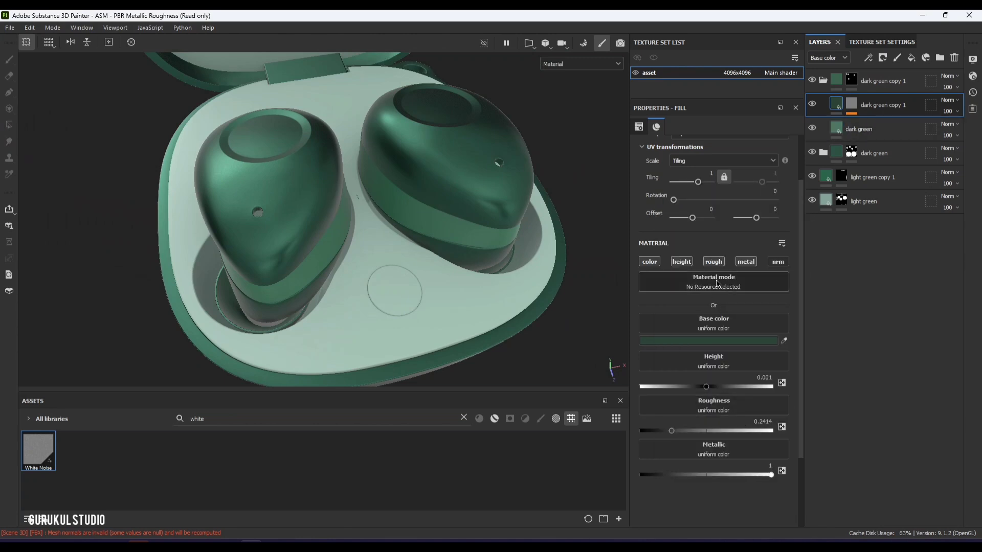
{"action": "left_click", "coordinate": [746, 262]}
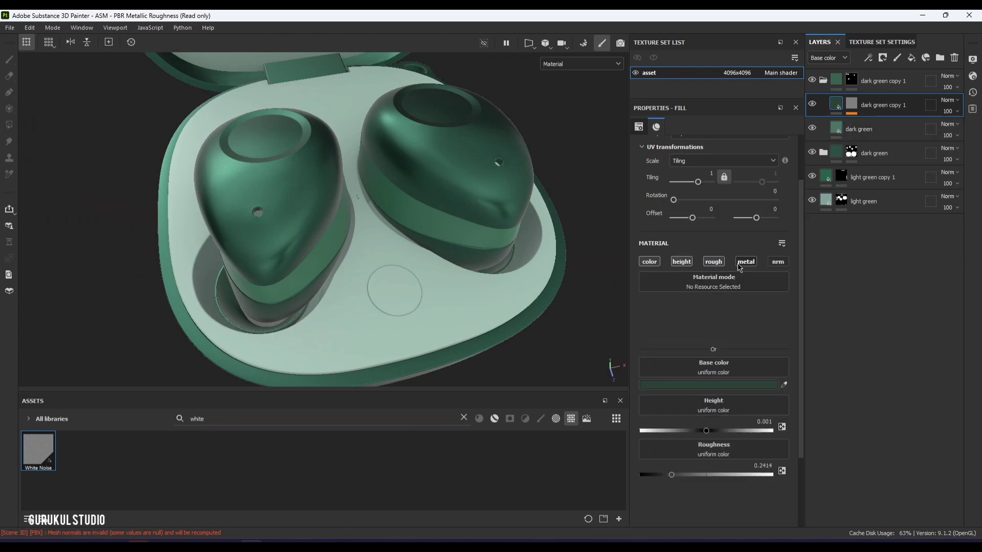
Step: Set the roughness of the ear tip folder's dark green fill layer to 0.7
{"action": "left_click", "coordinate": [841, 134]}
{"action": "right_click_drag", "start_coordinate": [405, 287], "coordinate": [236, 323], "text": "alt"}
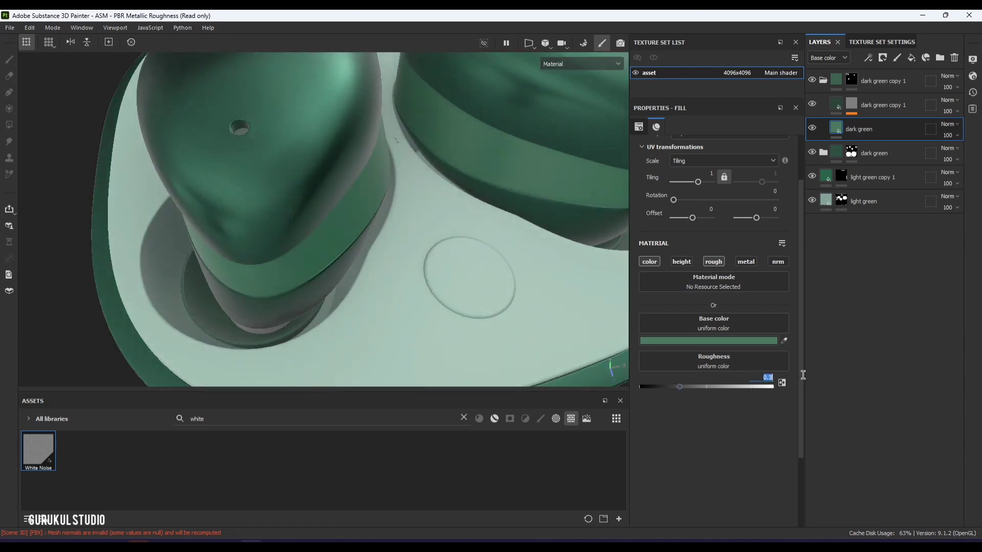
{"action": "type", "text": "0"}
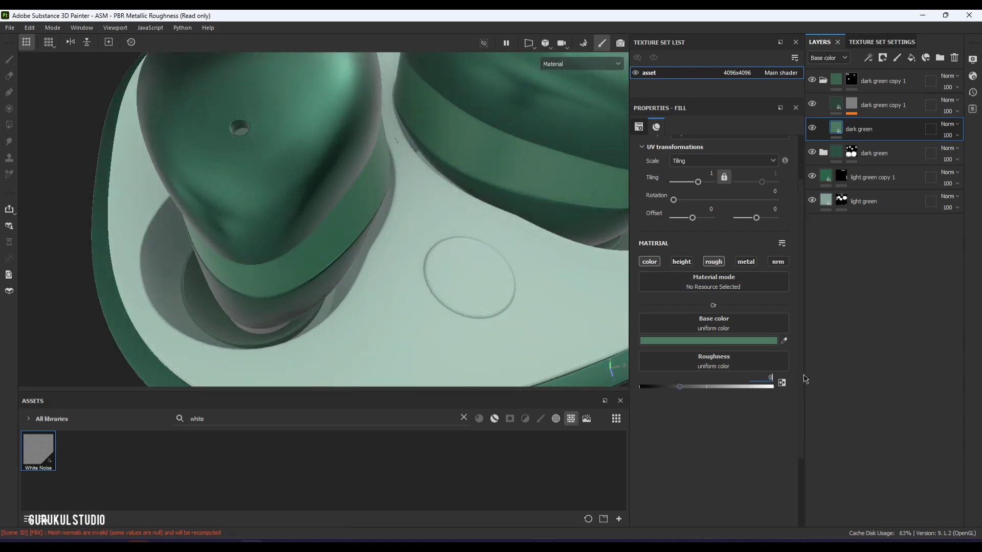
{"action": "type", "text": ".7"}
{"action": "key", "text": "Return"}
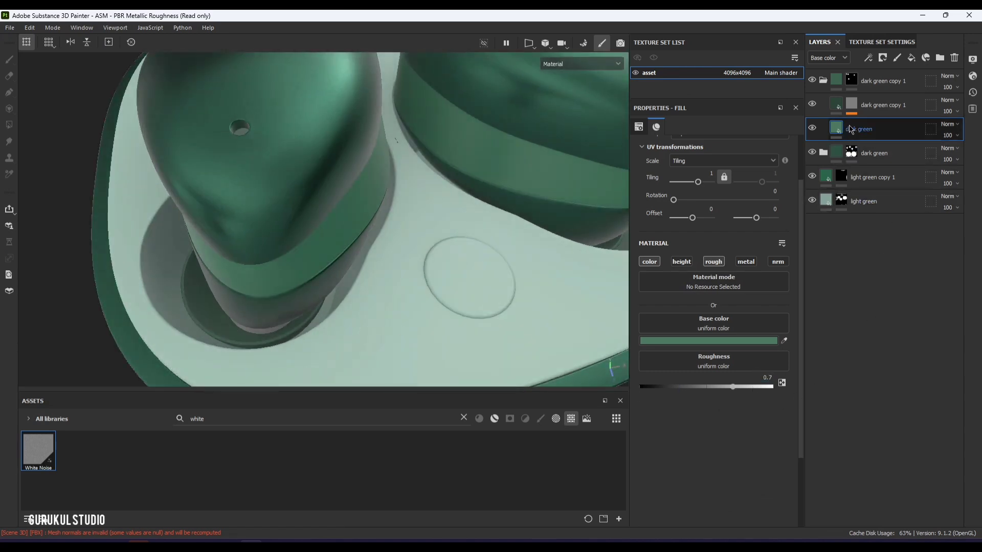
Step: Set the ear tip folder's noise-masked layer to a roughness of 0.75 and choose a lighter green base color
{"action": "left_click", "coordinate": [834, 107]}
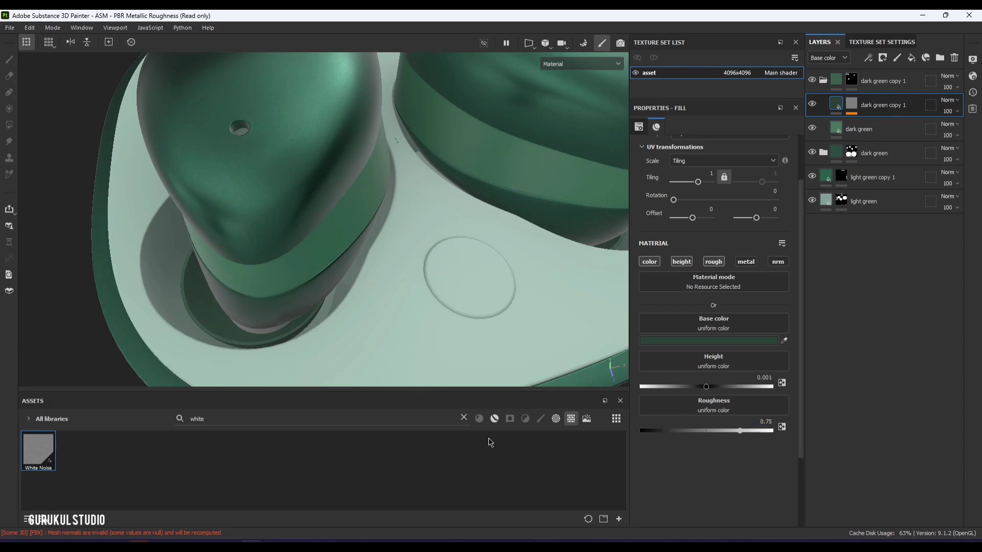
{"action": "scroll", "coordinate": [267, 343], "scroll_direction": "up", "scroll_amount": 4}
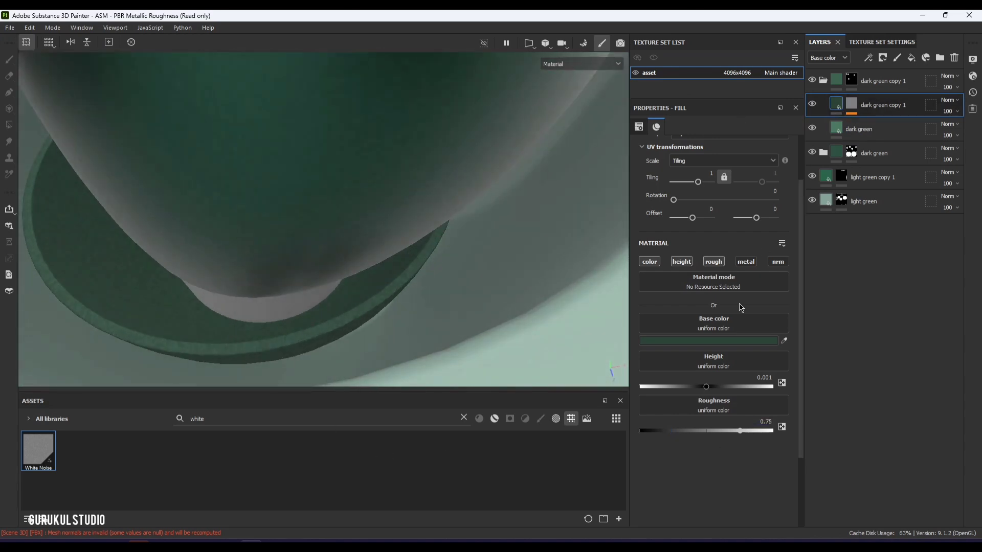
{"action": "left_click", "coordinate": [711, 341]}
{"action": "left_click_drag", "start_coordinate": [695, 409], "coordinate": [707, 411]}
{"action": "left_click", "coordinate": [789, 186]}
{"action": "scroll", "coordinate": [537, 203], "scroll_direction": "down", "scroll_amount": 5}
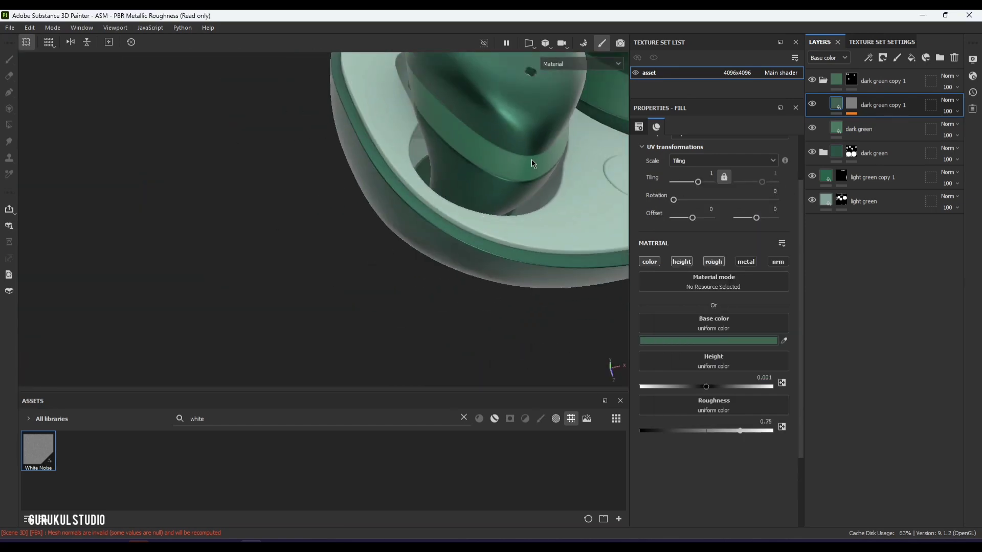
{"action": "scroll", "coordinate": [404, 228], "scroll_direction": "down", "scroll_amount": 8}
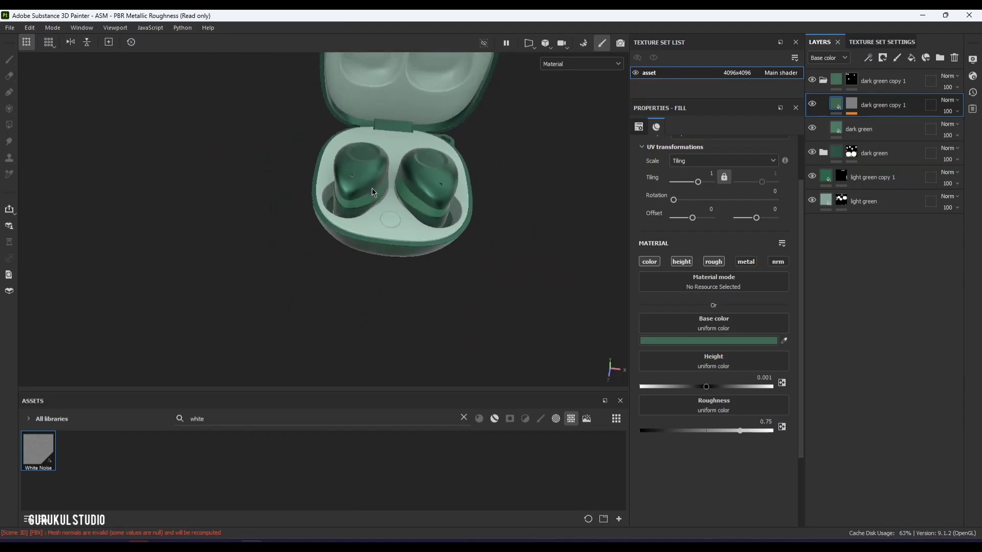
Step: Inspect the case from several angles and examine the reference photos' earbud logos, ear tips, holes and case markings close up
{"action": "left_click_drag", "start_coordinate": [372, 192], "coordinate": [821, 198], "text": "alt"}
{"action": "right_click_drag", "start_coordinate": [390, 241], "coordinate": [463, 242], "text": "shift"}
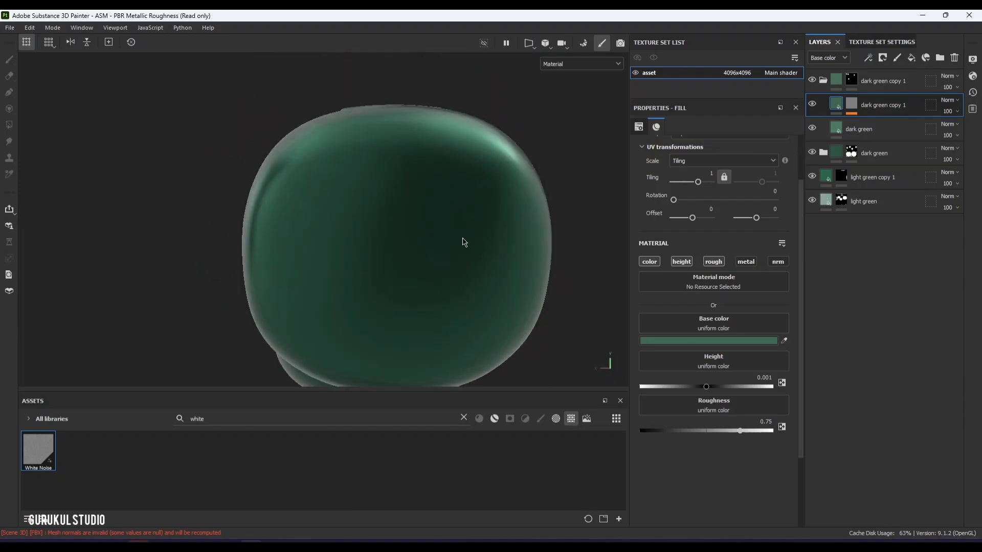
{"action": "left_click_drag", "start_coordinate": [465, 242], "coordinate": [269, 271], "text": "alt"}
{"action": "right_click_drag", "start_coordinate": [0, 261], "coordinate": [342, 253]}
{"action": "scroll", "coordinate": [308, 245], "scroll_direction": "down", "scroll_amount": 3}
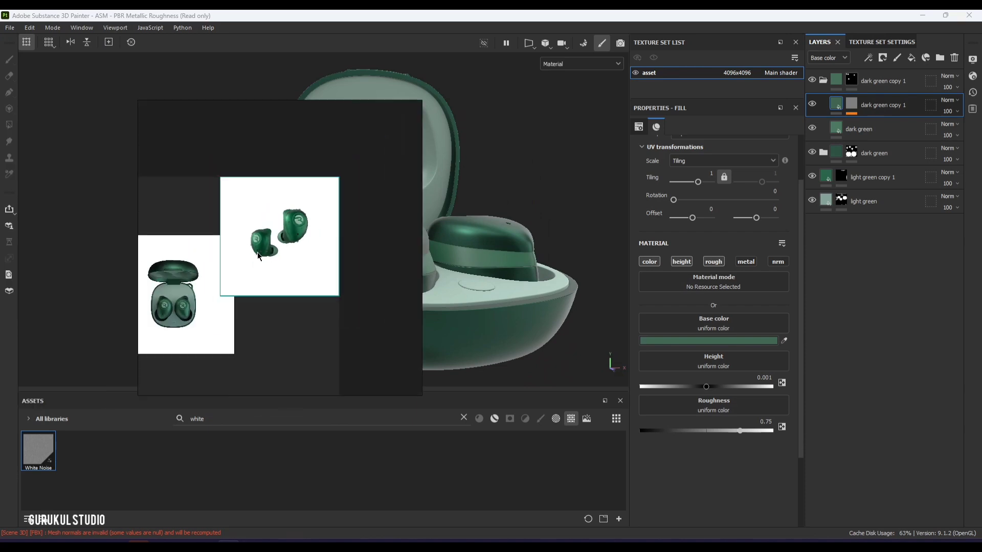
{"action": "left_click_drag", "start_coordinate": [283, 240], "coordinate": [299, 298]}
{"action": "right_click_drag", "start_coordinate": [299, 298], "coordinate": [408, 284]}
{"action": "scroll", "coordinate": [286, 284], "scroll_direction": "up", "scroll_amount": 5}
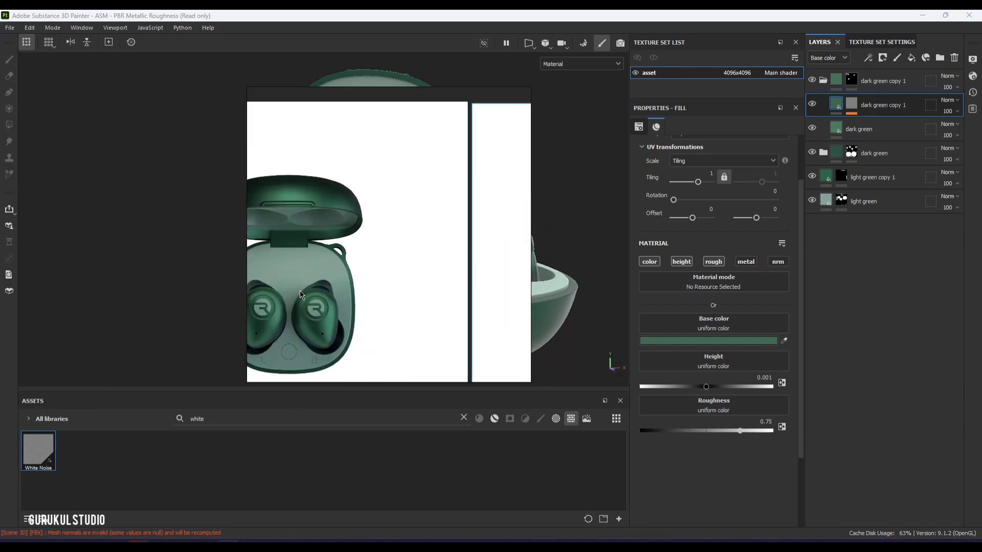
{"action": "middle_click_drag", "start_coordinate": [292, 287], "coordinate": [379, 254]}
{"action": "scroll", "coordinate": [379, 254], "scroll_direction": "up", "scroll_amount": 2}
{"action": "scroll", "coordinate": [403, 280], "scroll_direction": "up", "scroll_amount": 3}
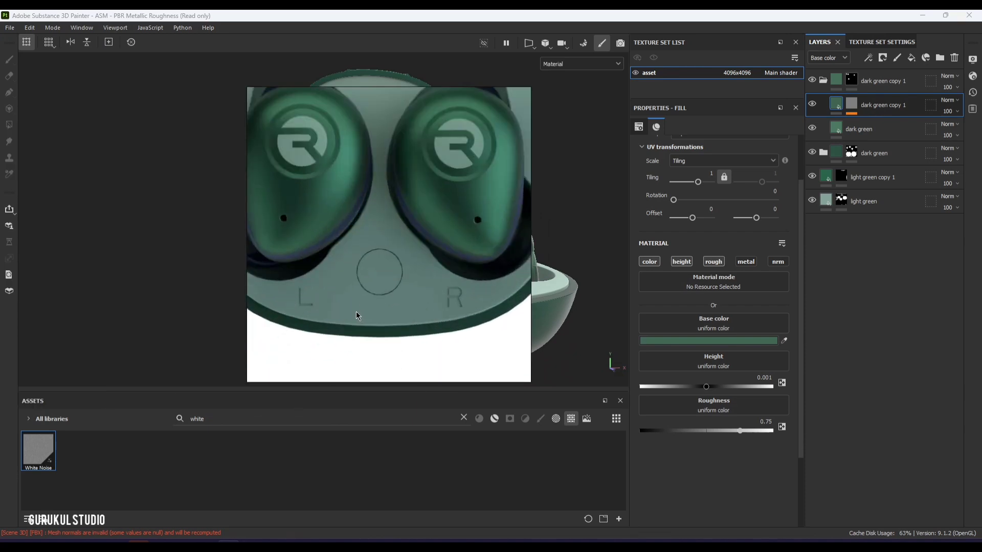
{"action": "scroll", "coordinate": [423, 276], "scroll_direction": "down", "scroll_amount": 4}
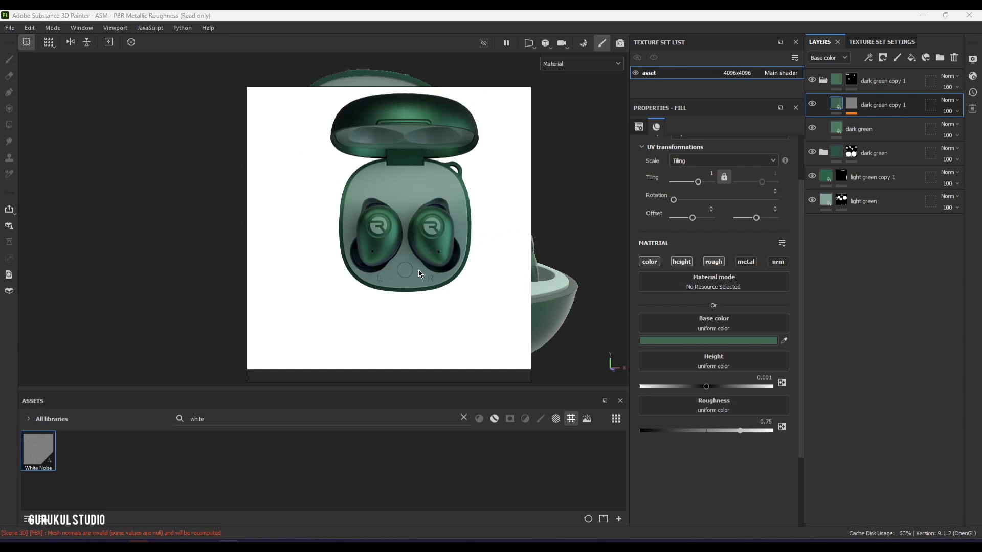
{"action": "scroll", "coordinate": [420, 273], "scroll_direction": "down", "scroll_amount": 3}
{"action": "scroll", "coordinate": [394, 263], "scroll_direction": "down", "scroll_amount": 3}
{"action": "scroll", "coordinate": [492, 206], "scroll_direction": "up", "scroll_amount": 4}
{"action": "scroll", "coordinate": [458, 187], "scroll_direction": "up", "scroll_amount": 3}
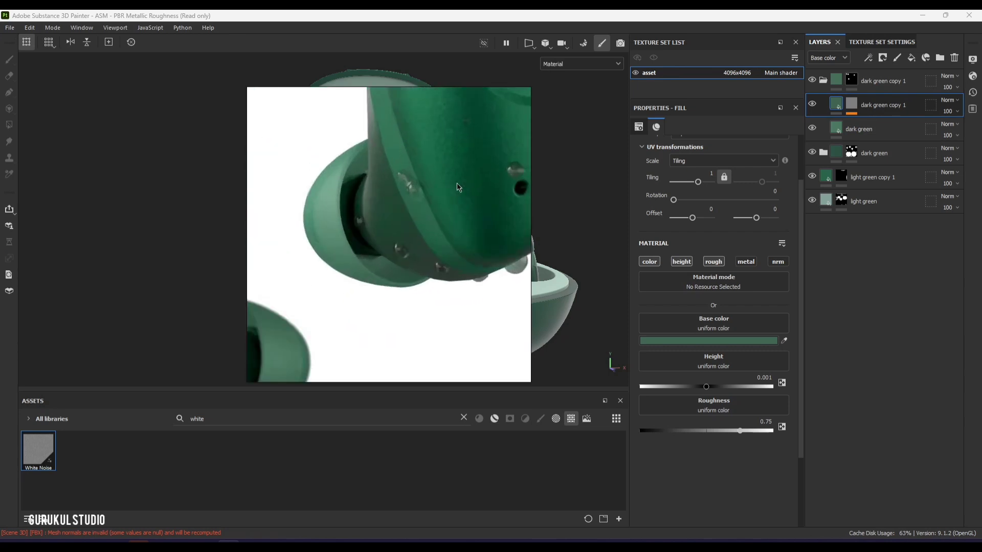
{"action": "scroll", "coordinate": [445, 205], "scroll_direction": "down", "scroll_amount": 3}
{"action": "scroll", "coordinate": [430, 217], "scroll_direction": "up", "scroll_amount": 3}
{"action": "scroll", "coordinate": [429, 222], "scroll_direction": "down", "scroll_amount": 3}
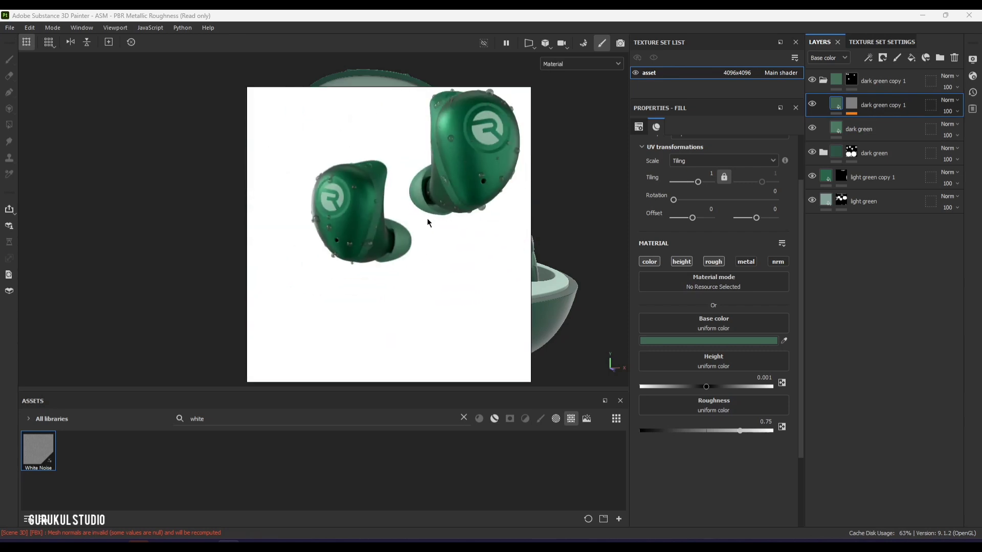
{"action": "scroll", "coordinate": [428, 223], "scroll_direction": "down", "scroll_amount": 4}
{"action": "scroll", "coordinate": [358, 243], "scroll_direction": "up", "scroll_amount": 5}
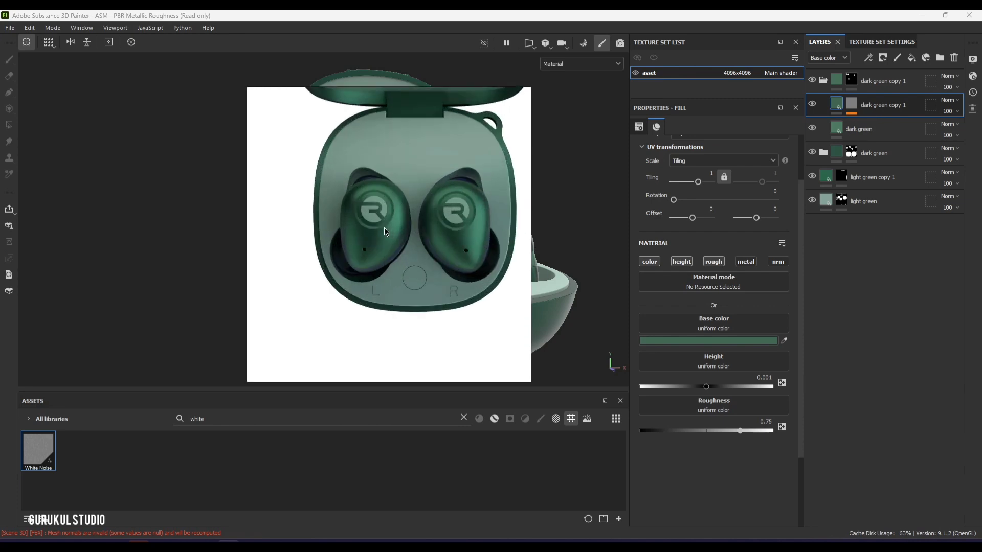
{"action": "scroll", "coordinate": [392, 221], "scroll_direction": "up", "scroll_amount": 3}
{"action": "scroll", "coordinate": [353, 299], "scroll_direction": "down", "scroll_amount": 2}
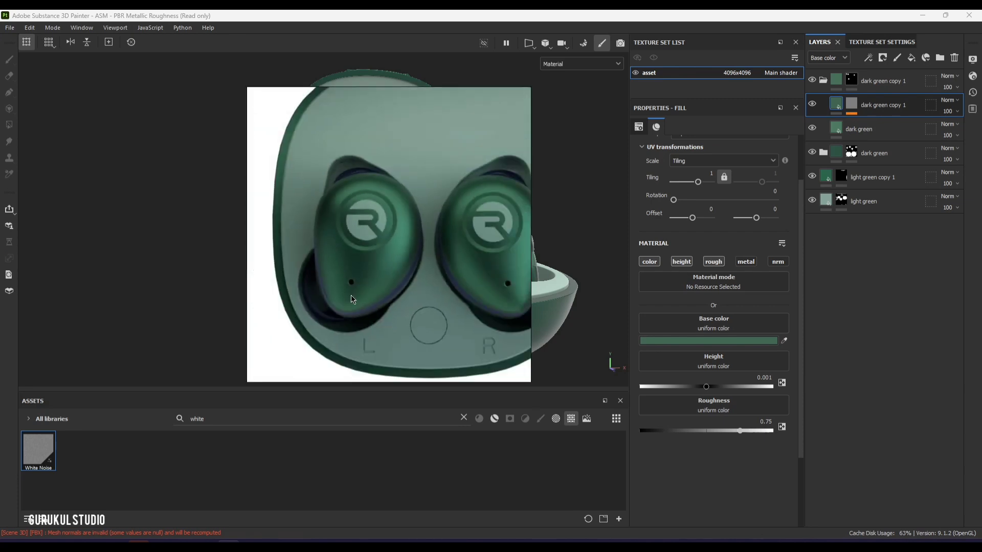
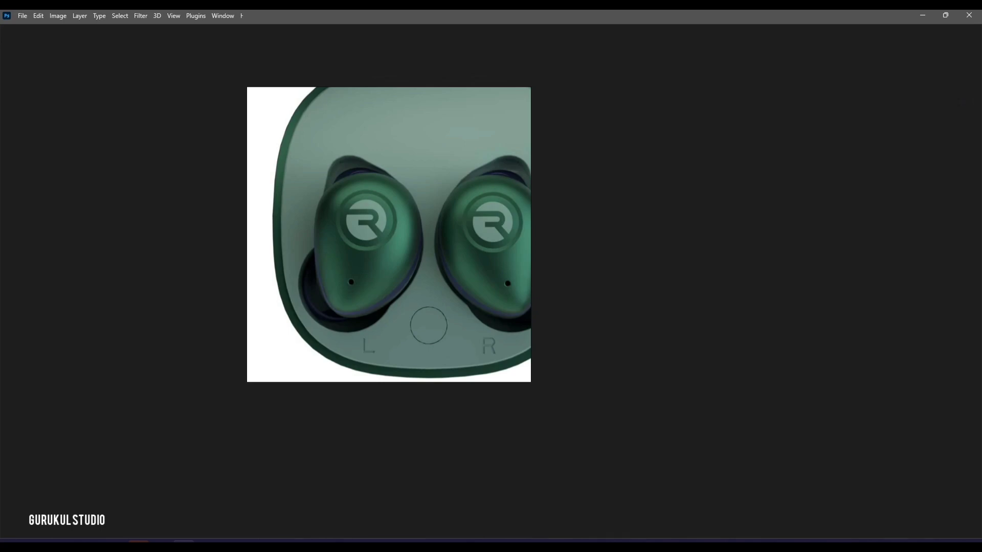
Step: Open the reference image REFIMGCTGHMNRT706N8.jpg in Photoshop and desaturate it
{"action": "left_click_drag", "start_coordinate": [403, 313], "coordinate": [0, 327]}
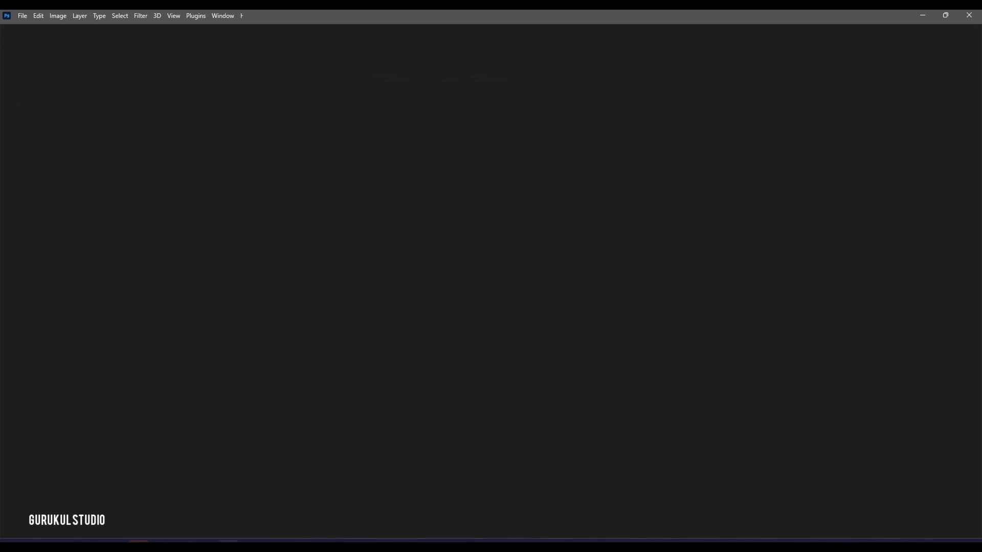
{"action": "left_click", "coordinate": [94, 540]}
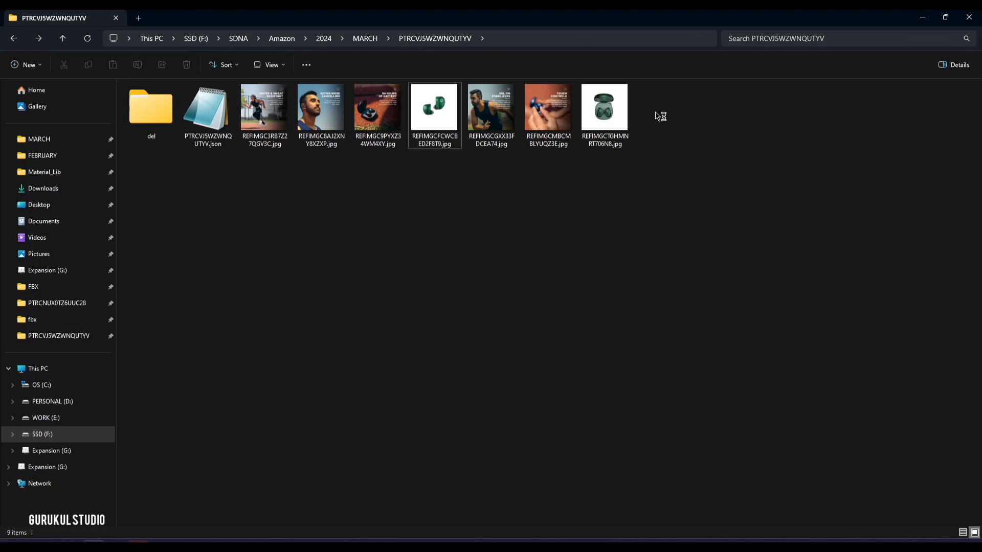
{"action": "left_click_drag", "start_coordinate": [610, 124], "coordinate": [399, 310]}
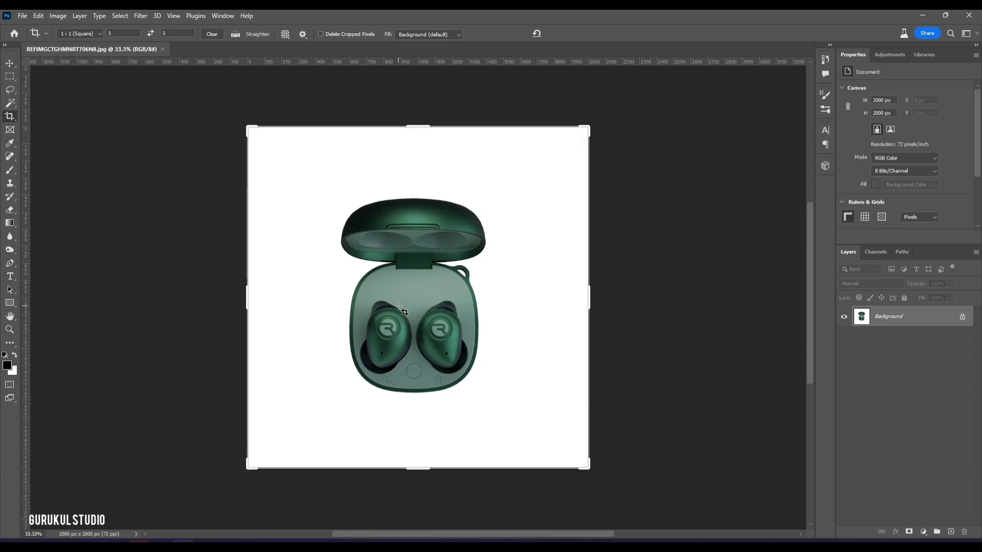
{"action": "key", "text": "v"}
{"action": "scroll", "coordinate": [391, 323], "scroll_direction": "up", "scroll_amount": 10, "text": "alt"}
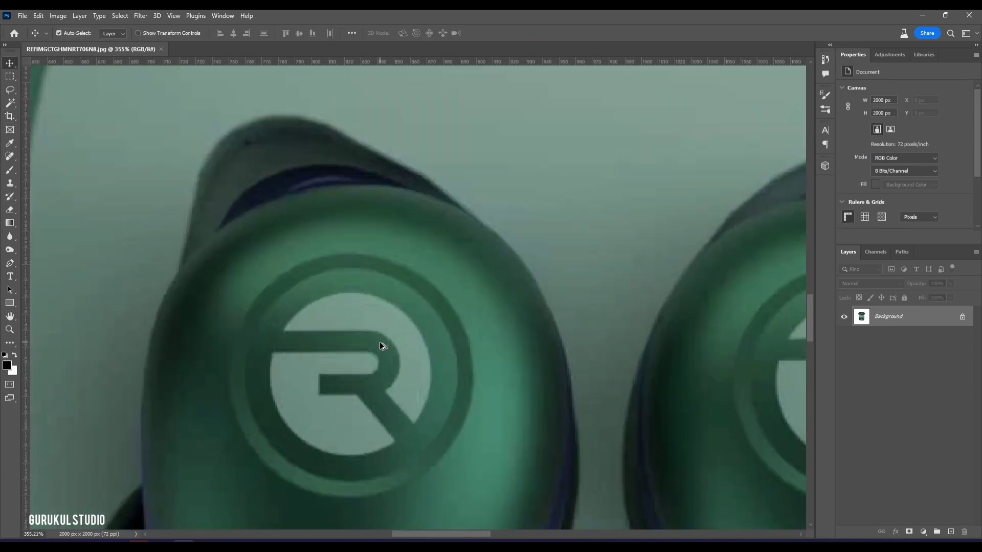
{"action": "scroll", "coordinate": [380, 342], "scroll_direction": "down", "scroll_amount": 4, "text": "alt"}
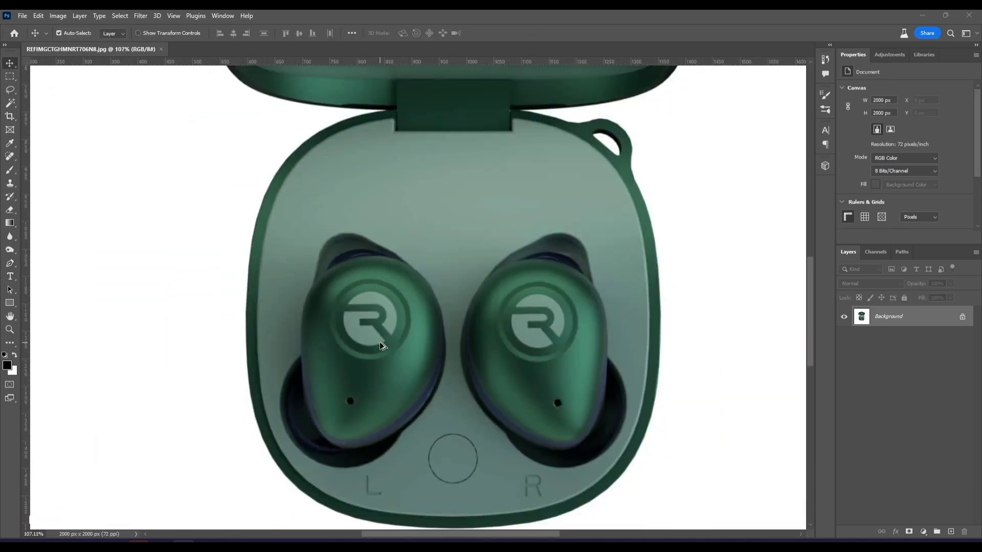
{"action": "scroll", "coordinate": [380, 345], "scroll_direction": "up", "scroll_amount": 1, "text": "alt"}
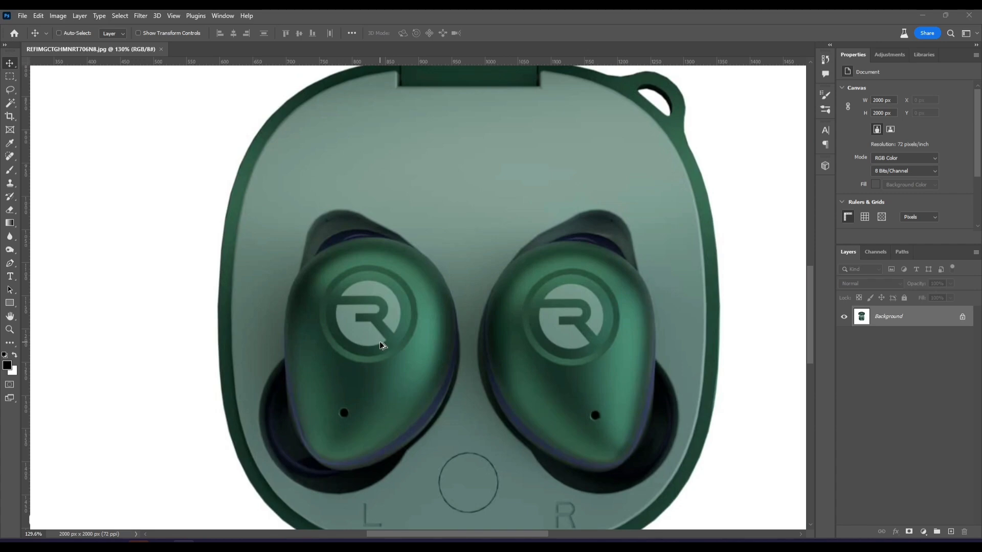
{"action": "key", "text": "ctrl+shift+u"}
{"action": "key", "text": "ctrl+l"}
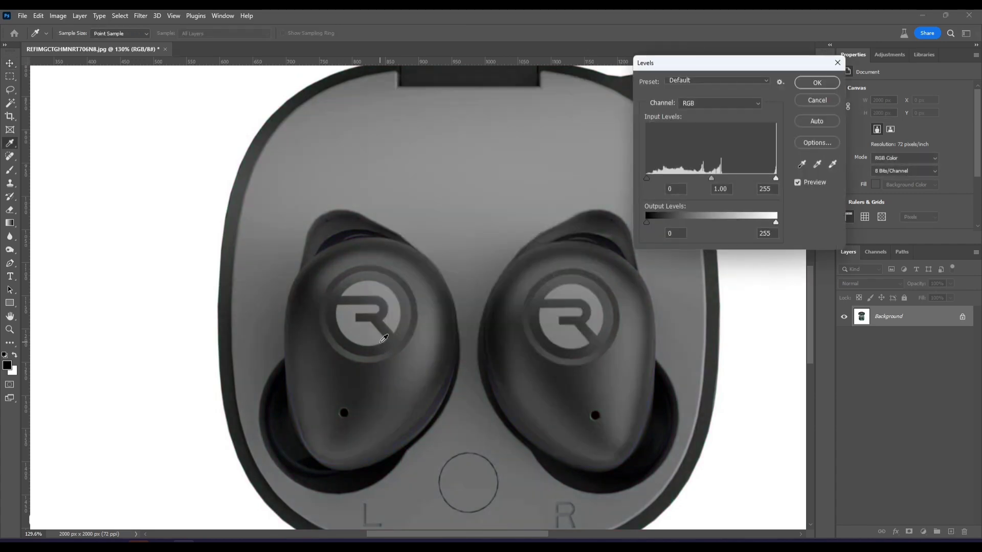
{"action": "left_click_drag", "start_coordinate": [714, 177], "coordinate": [740, 187]}
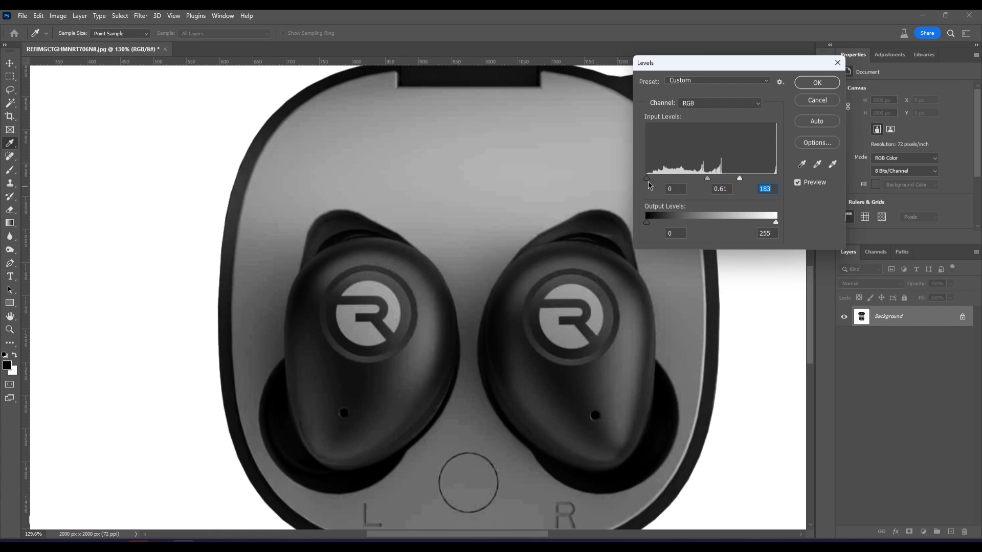
{"action": "left_click_drag", "start_coordinate": [647, 177], "coordinate": [714, 182]}
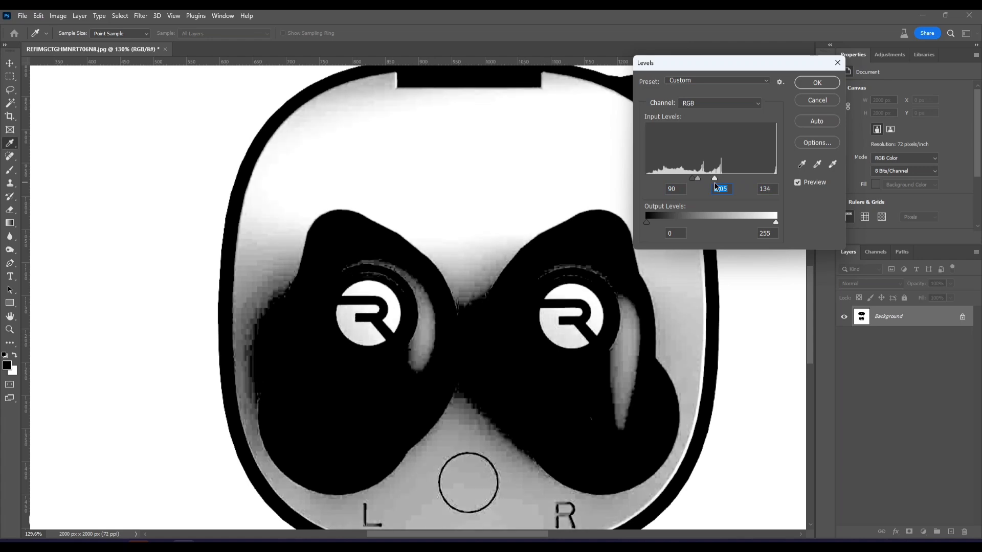
{"action": "left_click", "coordinate": [832, 101]}
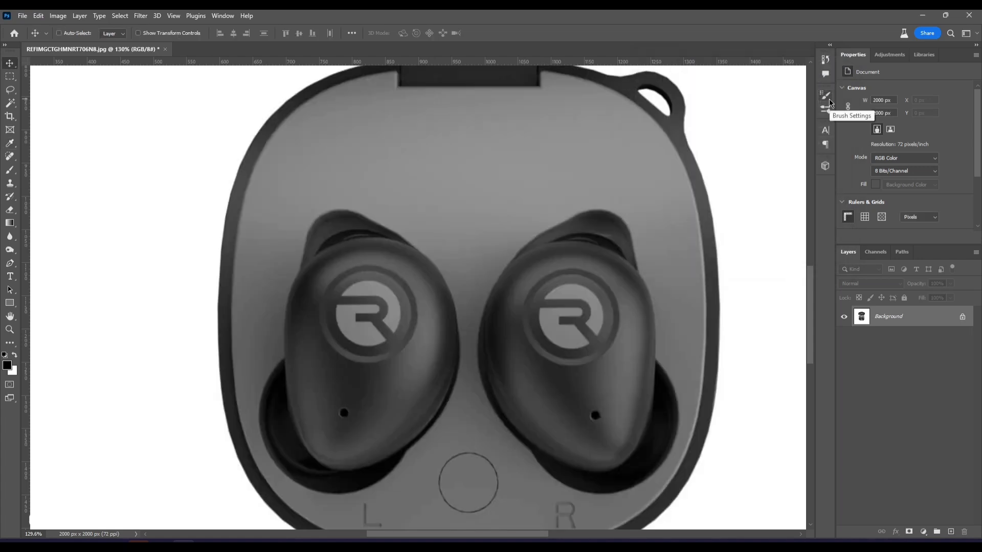
Step: Apply Levels to the desaturated photo with black input 79, midtone about 1.4 and white input 114, isolating the white earbud logos
{"action": "key", "text": "ctrl+l"}
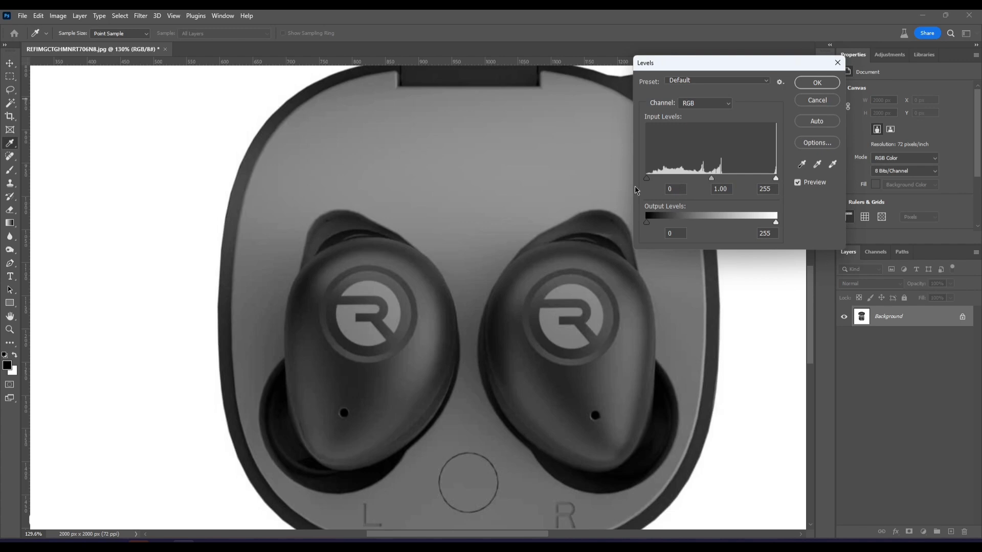
{"action": "left_click_drag", "start_coordinate": [647, 179], "coordinate": [707, 179]}
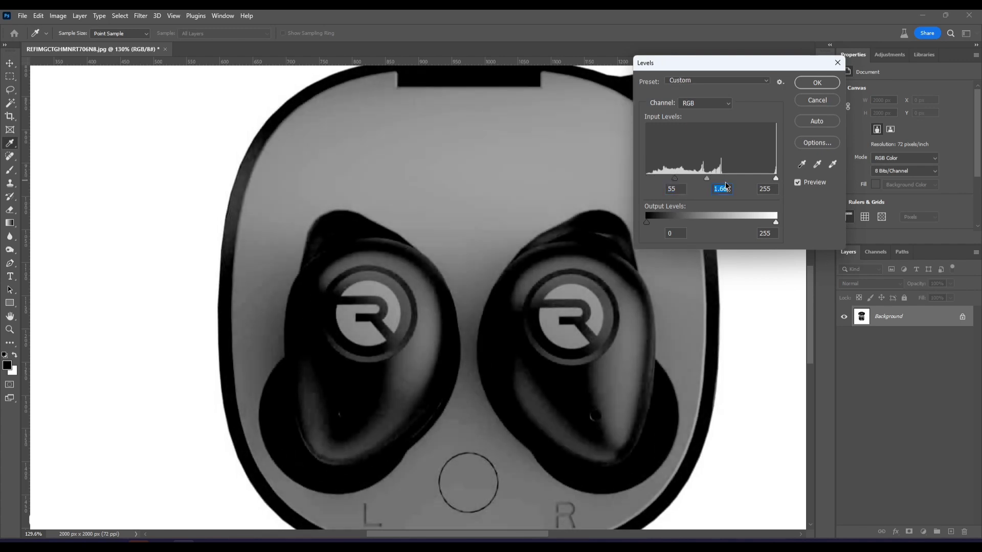
{"action": "left_click_drag", "start_coordinate": [775, 179], "coordinate": [704, 181]}
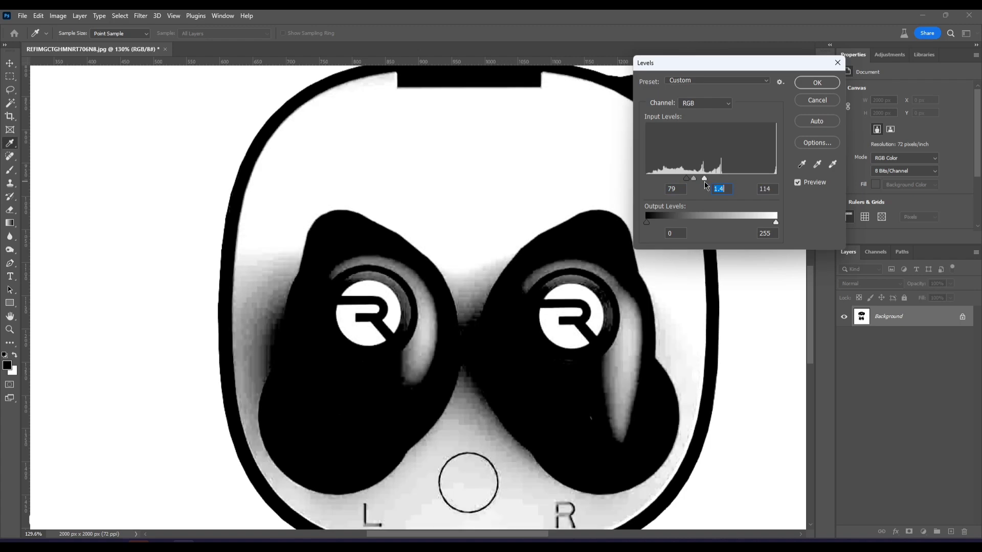
{"action": "left_click", "coordinate": [814, 85]}
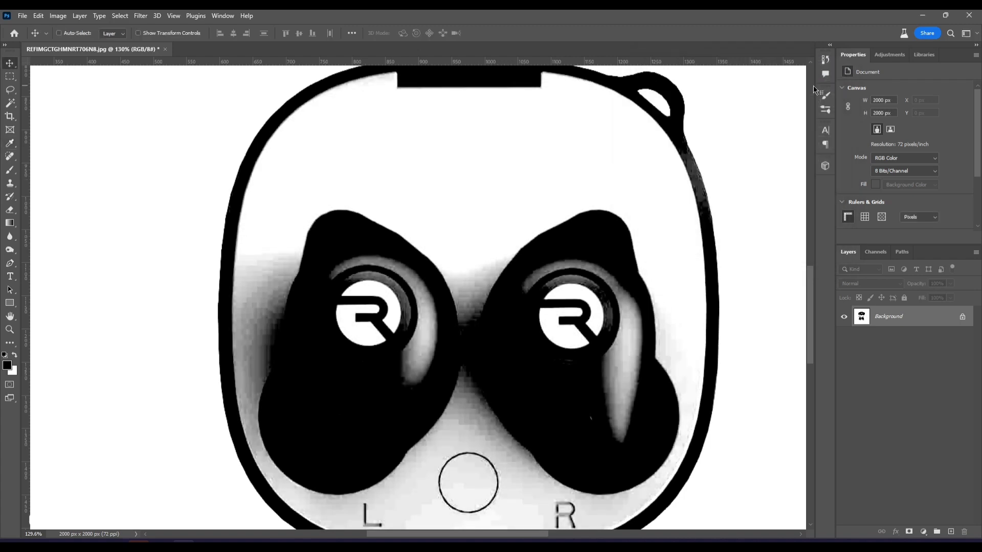
Step: Copy a rectangular area around the left earbud's R logo onto a new layer
{"action": "key", "text": "ctrl+0"}
{"action": "scroll", "coordinate": [352, 357], "scroll_direction": "up", "scroll_amount": 5, "text": "alt"}
{"action": "scroll", "coordinate": [428, 335], "scroll_direction": "up", "scroll_amount": 3, "text": "alt"}
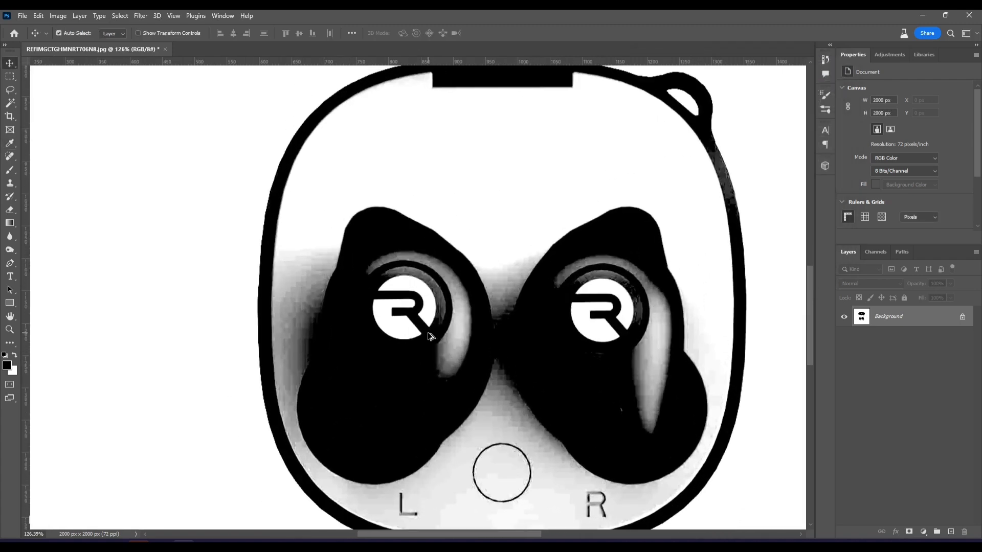
{"action": "left_click", "coordinate": [9, 77]}
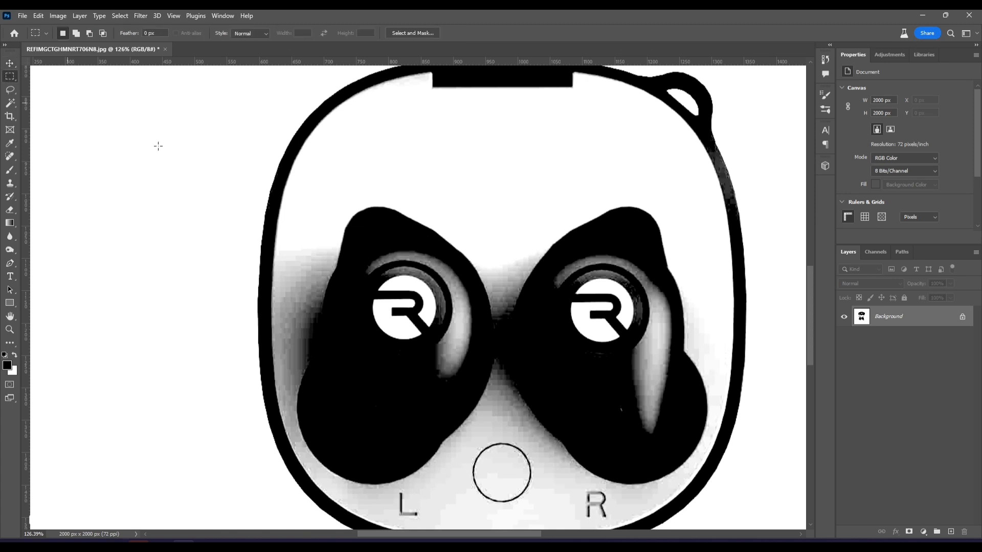
{"action": "left_click_drag", "start_coordinate": [358, 264], "coordinate": [450, 342]}
{"action": "key", "text": "ctrl+j"}
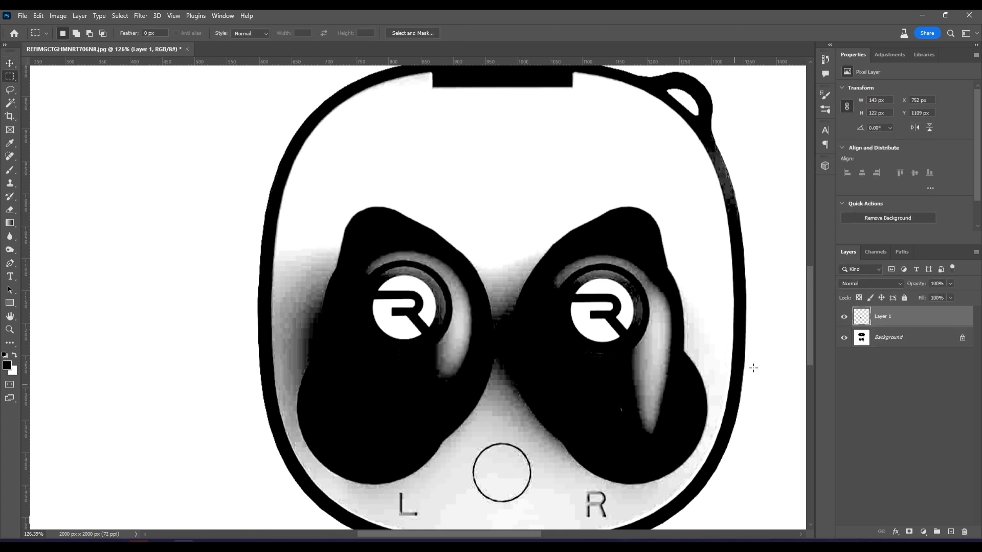
Step: Fill the Background layer with solid black, leaving only the copied logo patch above it
{"action": "left_click", "coordinate": [869, 341]}
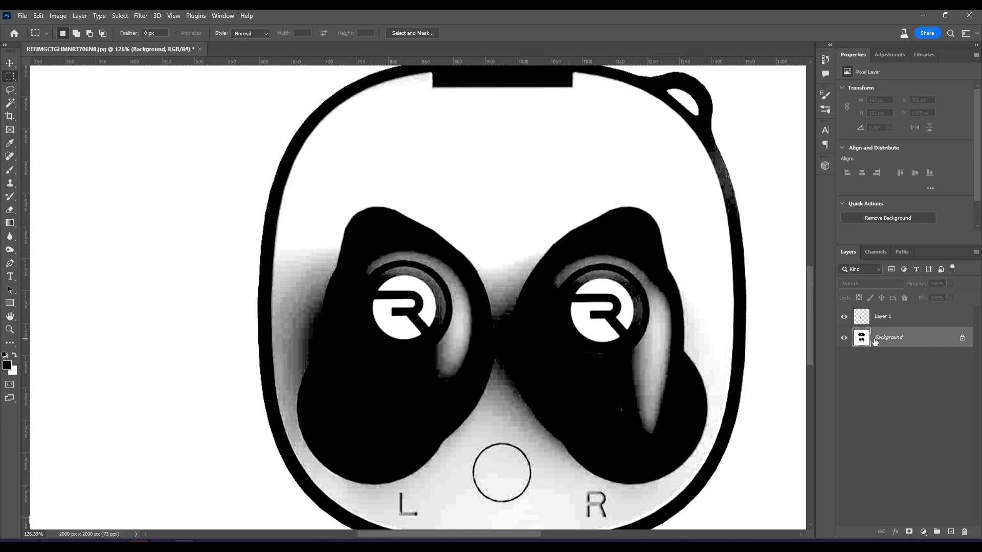
{"action": "key", "text": "alt+BackSpace"}
{"action": "key", "text": "ctrl+0"}
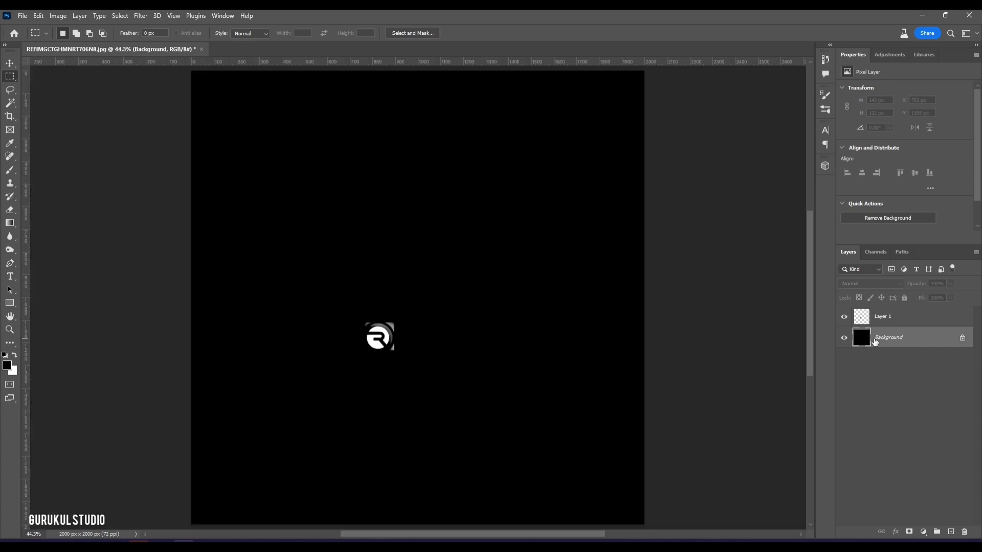
Step: Scale the logo patch on Layer 1 up to about 1105 by 942 px, around the middle of the canvas
{"action": "left_click", "coordinate": [905, 319]}
{"action": "key", "text": "ctrl+t"}
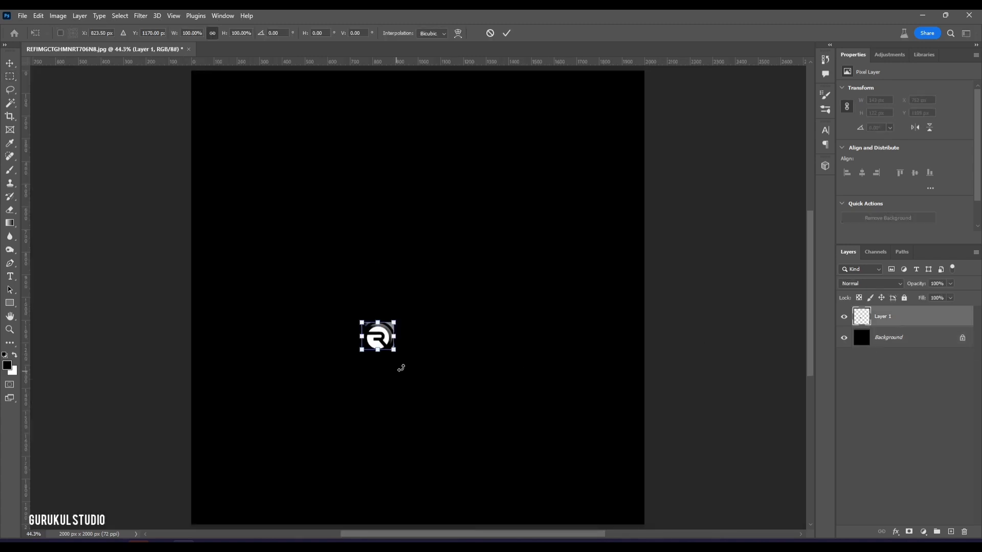
{"action": "left_click_drag", "start_coordinate": [394, 350], "coordinate": [520, 410]}
{"action": "key", "text": "Return"}
{"action": "key", "text": "m"}
{"action": "left_click_drag", "start_coordinate": [413, 372], "coordinate": [478, 310]}
{"action": "key", "text": "ctrl+BackSpace"}
{"action": "key", "text": "ctrl+d"}
{"action": "key", "text": "v"}
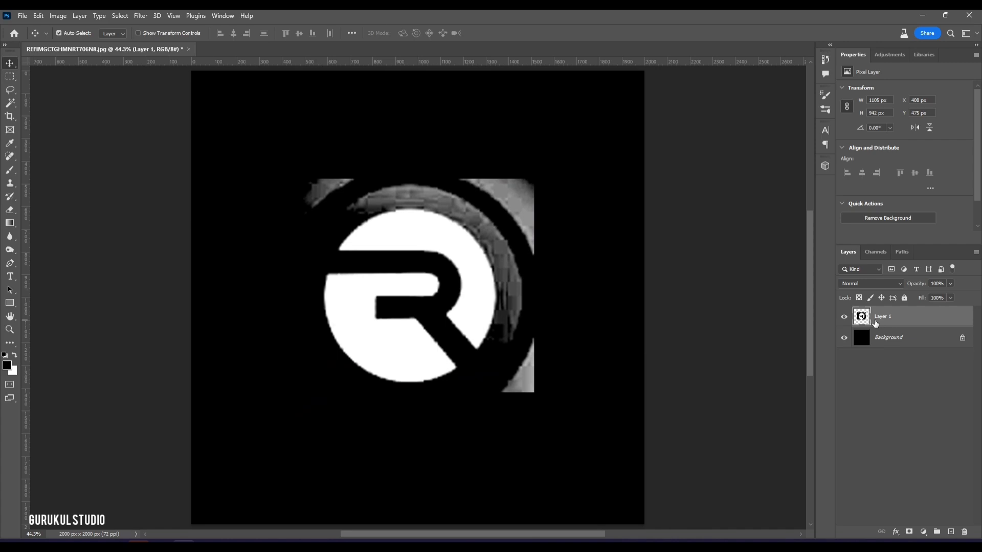
Step: Brush black over the gray remnants at the logo patch's lower right corner and along its upper edge
{"action": "key", "text": "b"}
{"action": "mouse_move", "coordinate": [539, 344]}
{"action": "left_mouse_down"}
{"action": "mouse_move", "coordinate": [505, 397]}
{"action": "mouse_move", "coordinate": [517, 336]}
{"action": "mouse_move", "coordinate": [502, 345]}
{"action": "mouse_move", "coordinate": [526, 399]}
{"action": "left_mouse_up"}
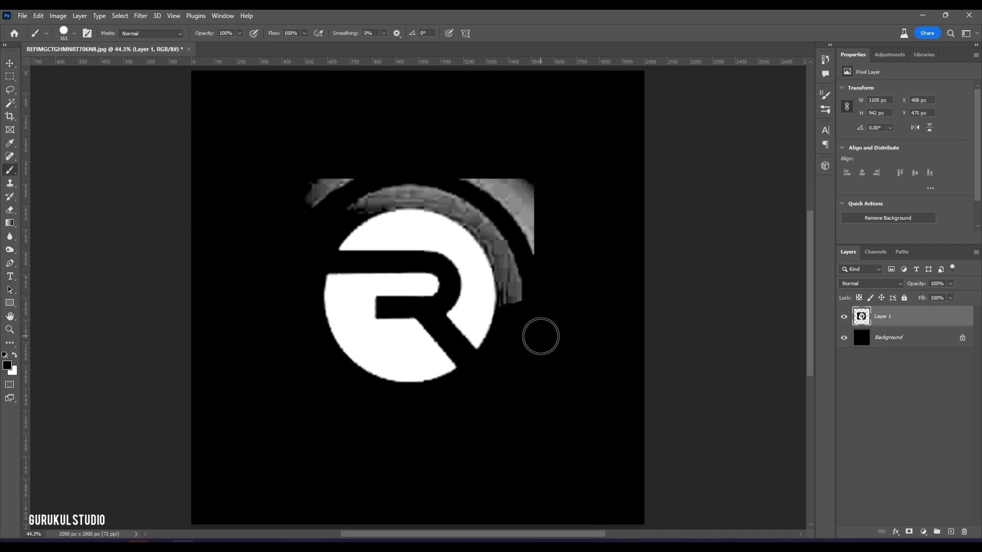
{"action": "mouse_move", "coordinate": [310, 190]}
{"action": "left_mouse_down"}
{"action": "mouse_move", "coordinate": [327, 179]}
{"action": "mouse_move", "coordinate": [536, 213]}
{"action": "mouse_move", "coordinate": [515, 200]}
{"action": "mouse_move", "coordinate": [544, 260]}
{"action": "mouse_move", "coordinate": [540, 318]}
{"action": "left_mouse_up"}
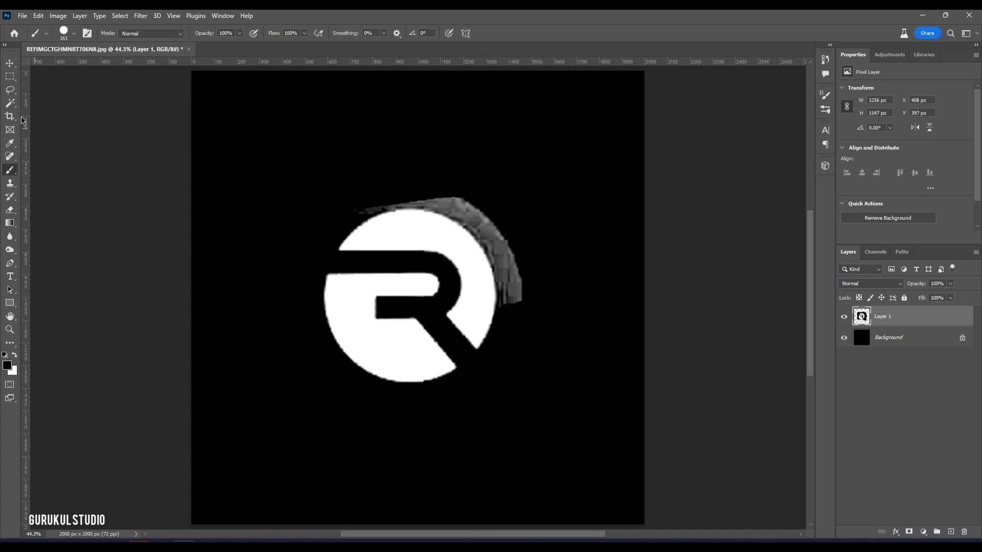
Step: Try to delete everything on Layer 1 outside the logo's upper white shape using an inverted Magic Wand selection
{"action": "left_click", "coordinate": [10, 103]}
{"action": "left_click", "coordinate": [419, 241]}
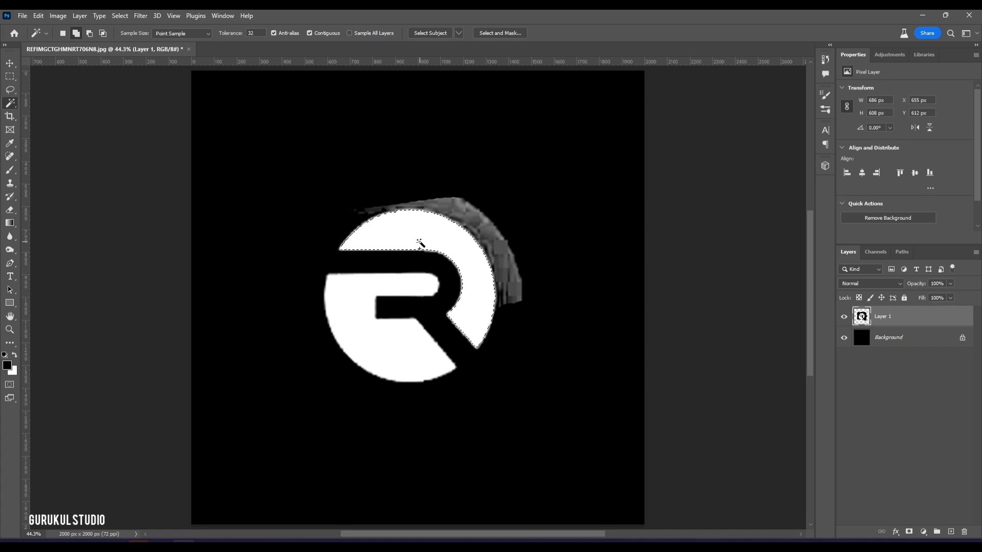
{"action": "key", "text": "ctrl+shift+i"}
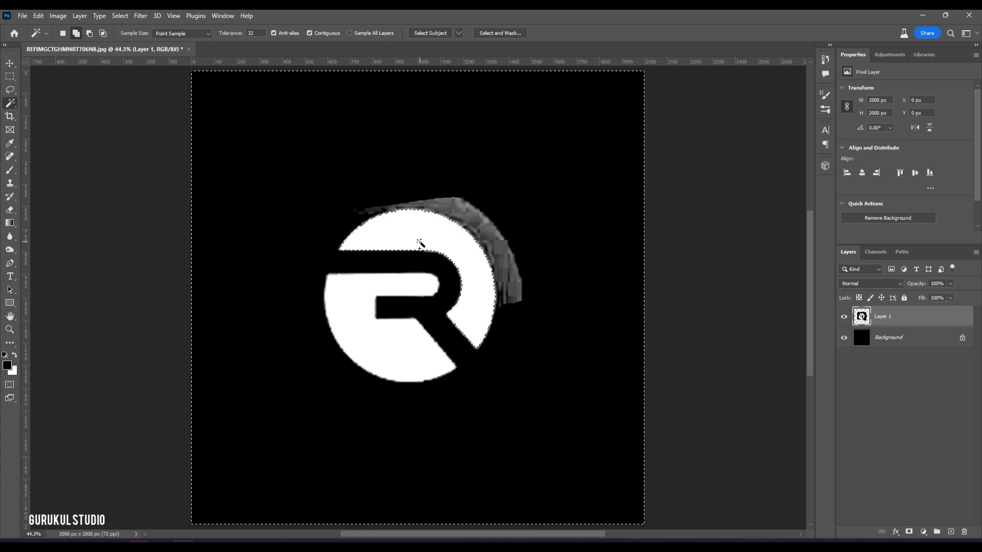
{"action": "key", "text": "Delete"}
{"action": "key", "text": "ctrl+z"}
{"action": "key", "text": "ctrl+d"}
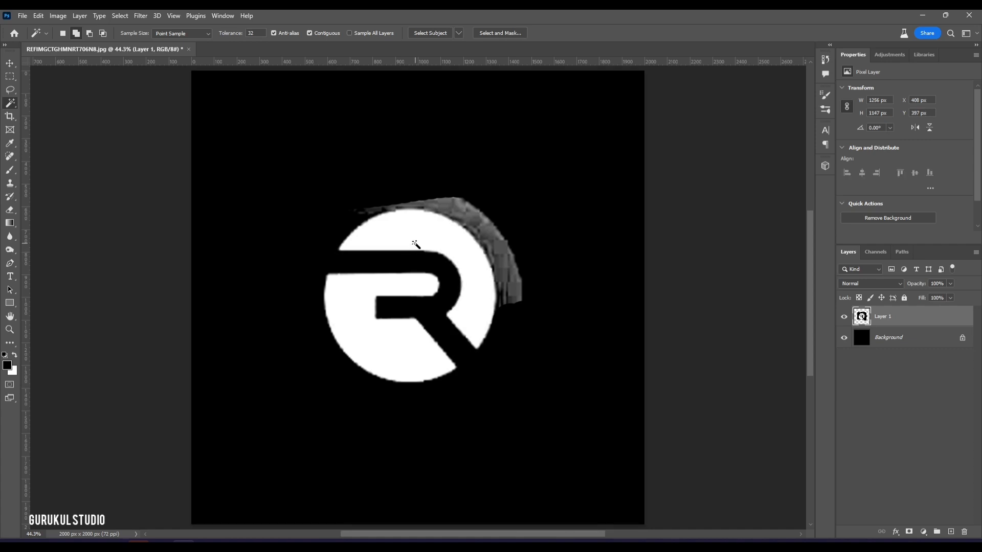
Step: Protect the logo's upper white shape with an inverted Magic Wand selection and paint the adjoining gray fringe black, clearing the selection when done
{"action": "left_click", "coordinate": [415, 245]}
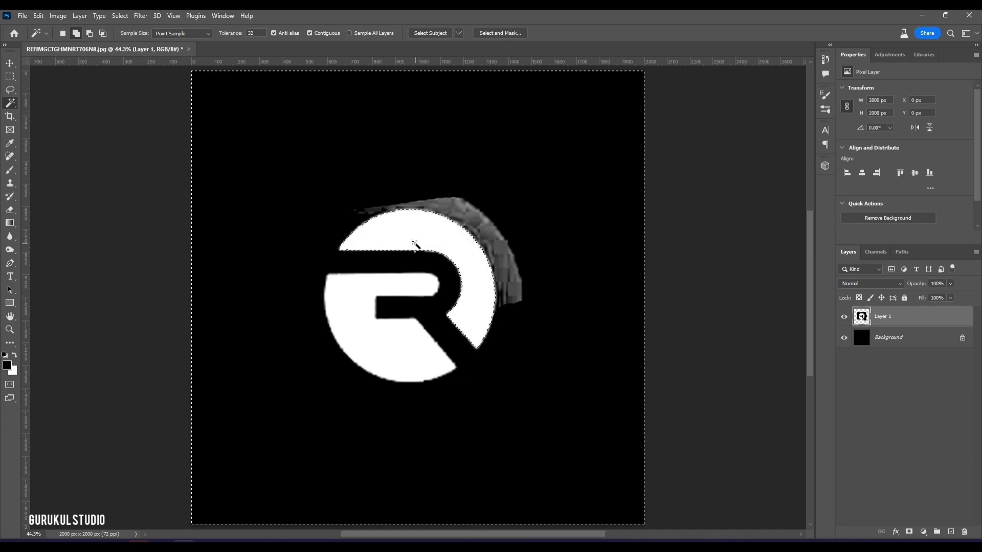
{"action": "key", "text": "b"}
{"action": "mouse_move", "coordinate": [467, 231]}
{"action": "left_mouse_down"}
{"action": "mouse_move", "coordinate": [345, 211]}
{"action": "mouse_move", "coordinate": [487, 259]}
{"action": "mouse_move", "coordinate": [522, 290]}
{"action": "left_mouse_up"}
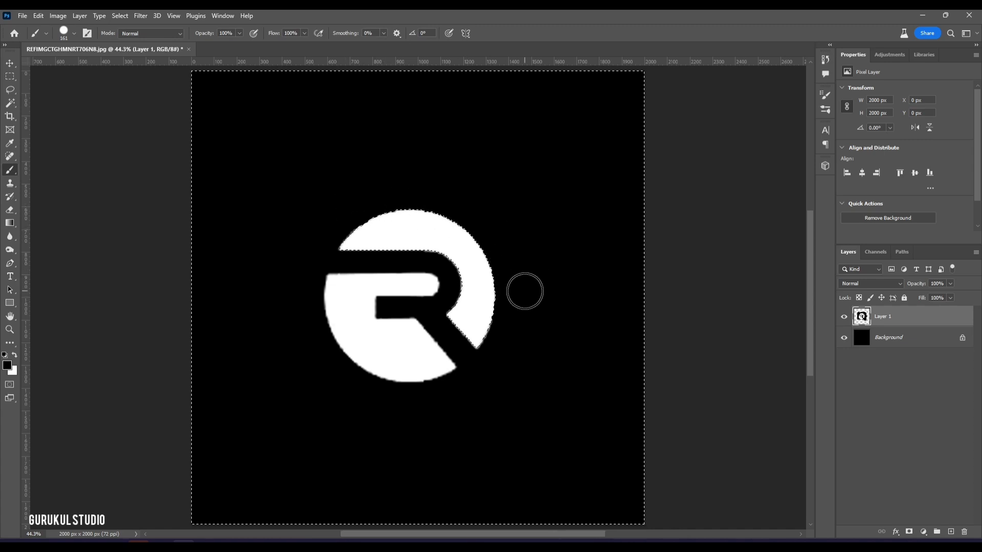
{"action": "key", "text": "ctrl+d"}
{"action": "scroll", "coordinate": [514, 289], "scroll_direction": "down", "scroll_amount": 3, "text": "alt"}
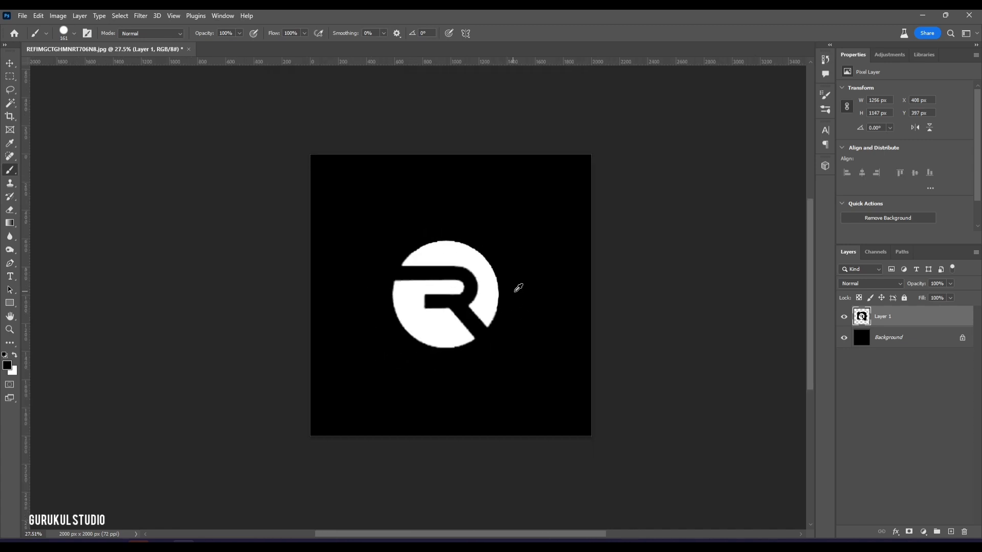
{"action": "scroll", "coordinate": [514, 291], "scroll_direction": "up", "scroll_amount": 1, "text": "alt"}
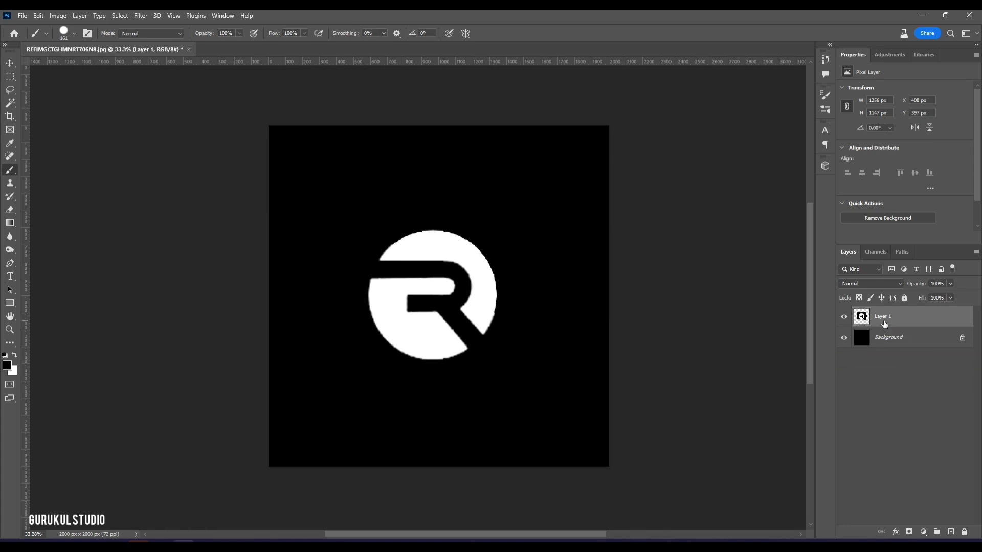
Step: Stamp all visible layers into a new layer and test its inverted colors, keeping the white logo on black
{"action": "key", "text": "ctrl+i"}
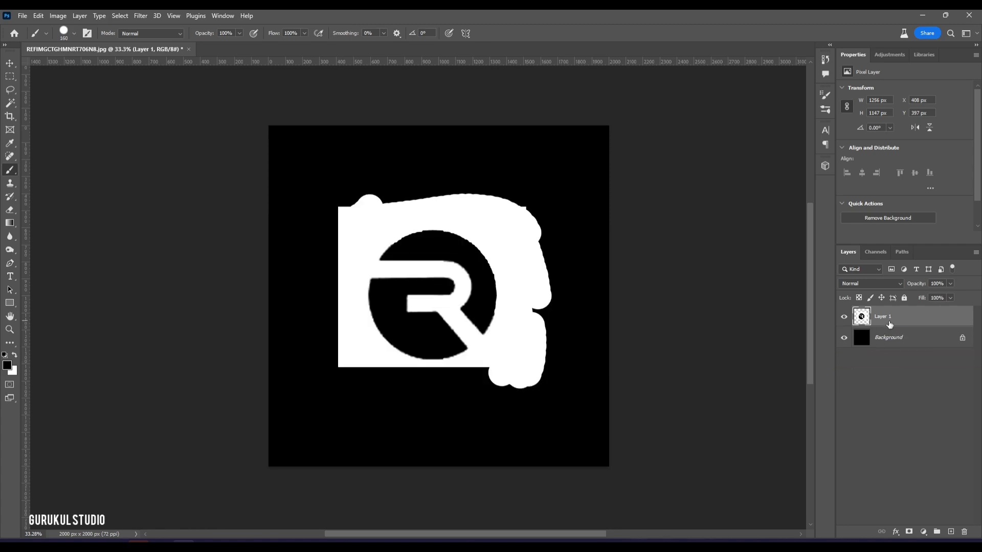
{"action": "key", "text": "ctrl+i"}
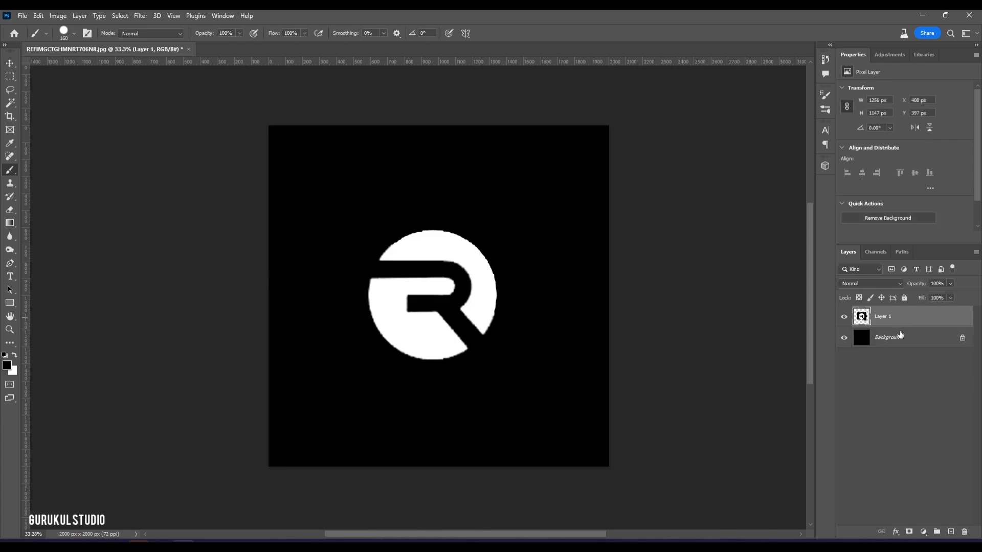
{"action": "key", "text": "ctrl+shift+alt+e"}
{"action": "key", "text": "ctrl+i"}
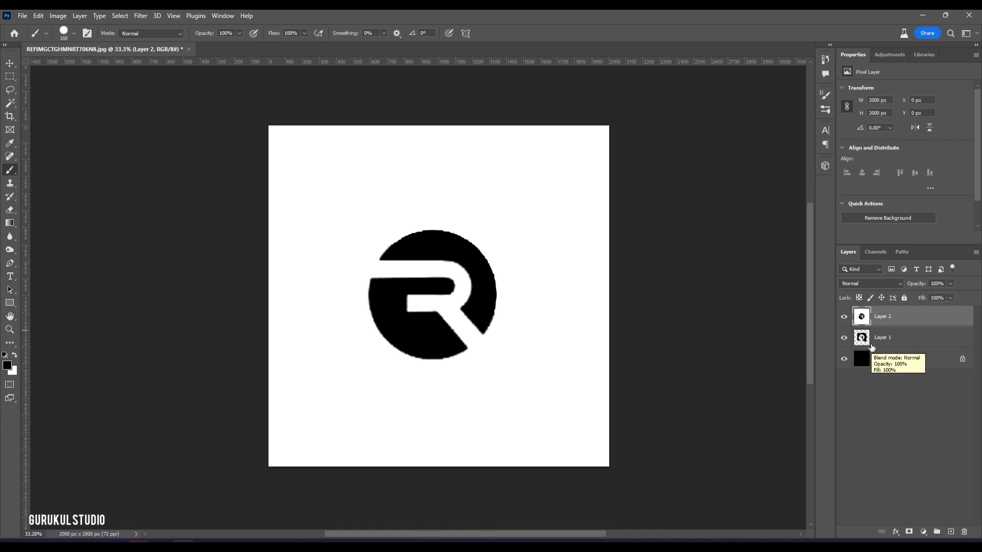
{"action": "key", "text": "ctrl+i"}
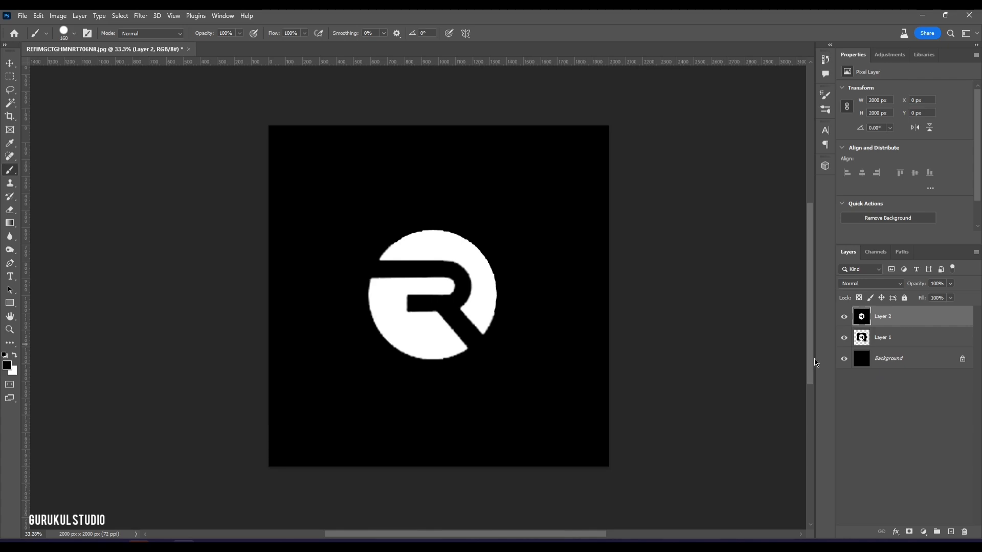
Step: Save a copy of the logo mask as a JPEG named logo in the reference images folder
{"action": "key", "text": "ctrl+alt+s"}
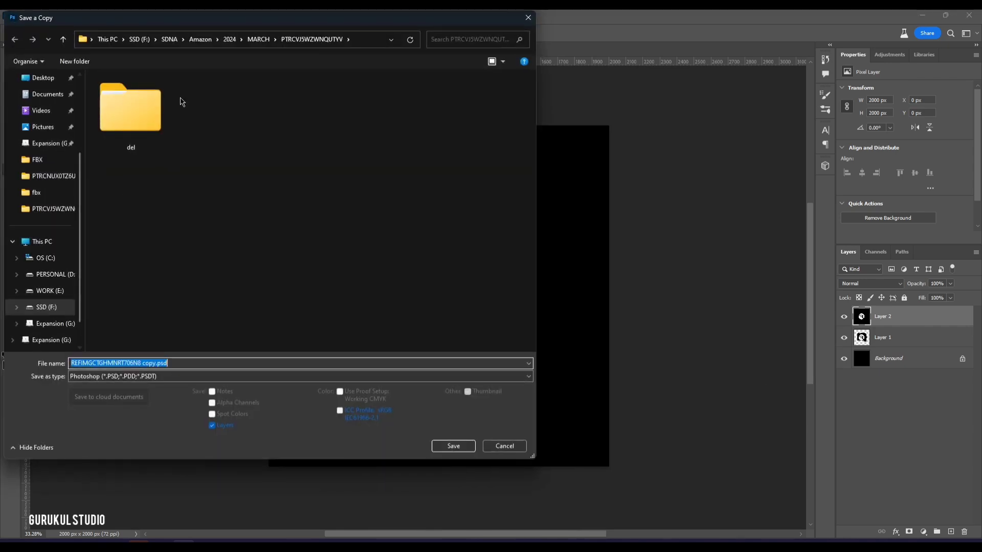
{"action": "left_click", "coordinate": [265, 41]}
{"action": "double_click", "coordinate": [131, 108]}
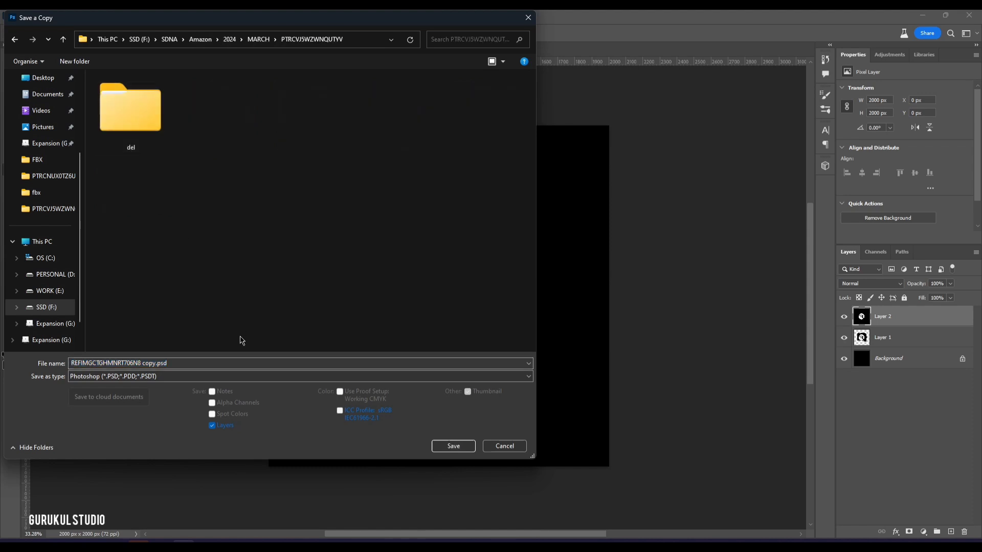
{"action": "left_click", "coordinate": [222, 365]}
{"action": "type", "text": "logog"}
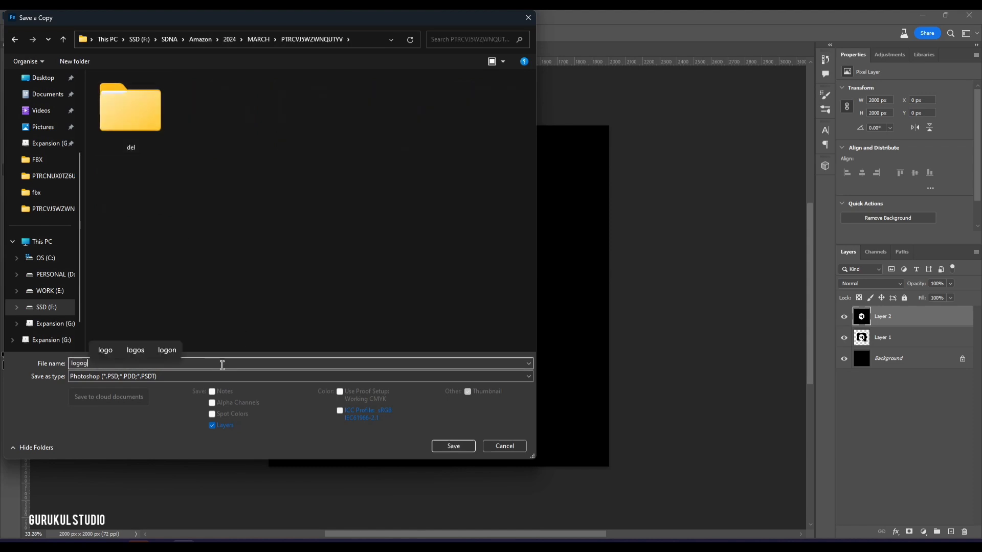
{"action": "key", "text": "BackSpace"}
{"action": "left_click", "coordinate": [332, 382]}
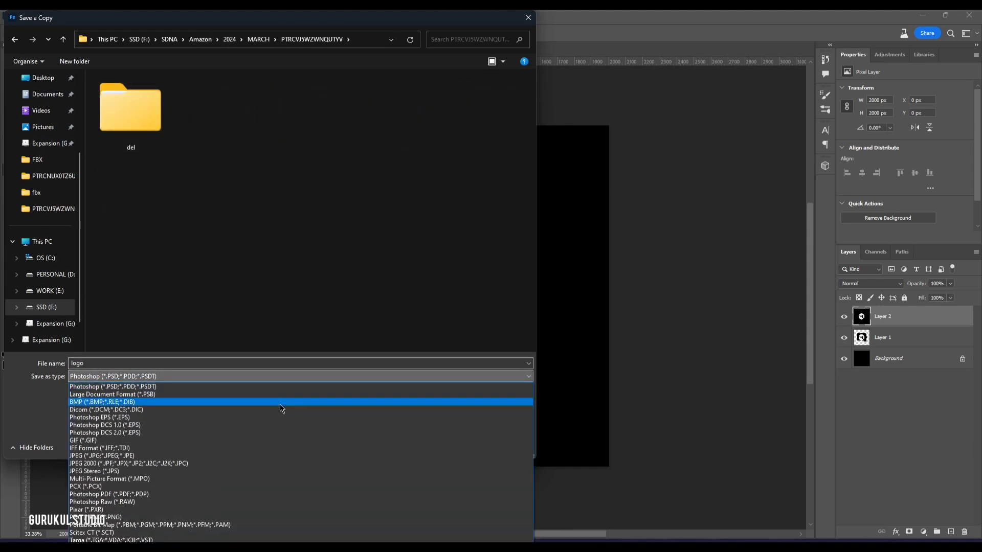
{"action": "left_click", "coordinate": [168, 453]}
{"action": "left_click", "coordinate": [435, 448]}
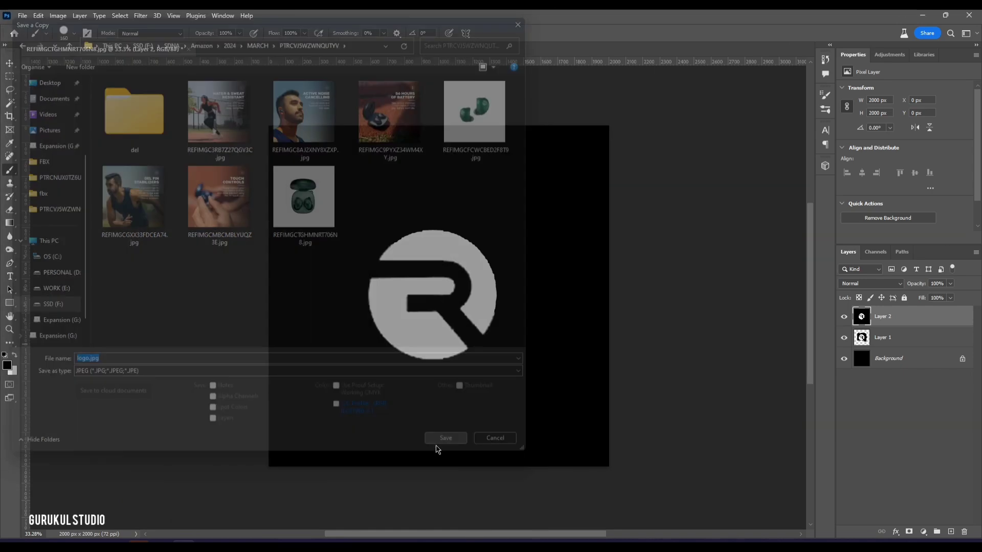
{"action": "left_click", "coordinate": [552, 144]}
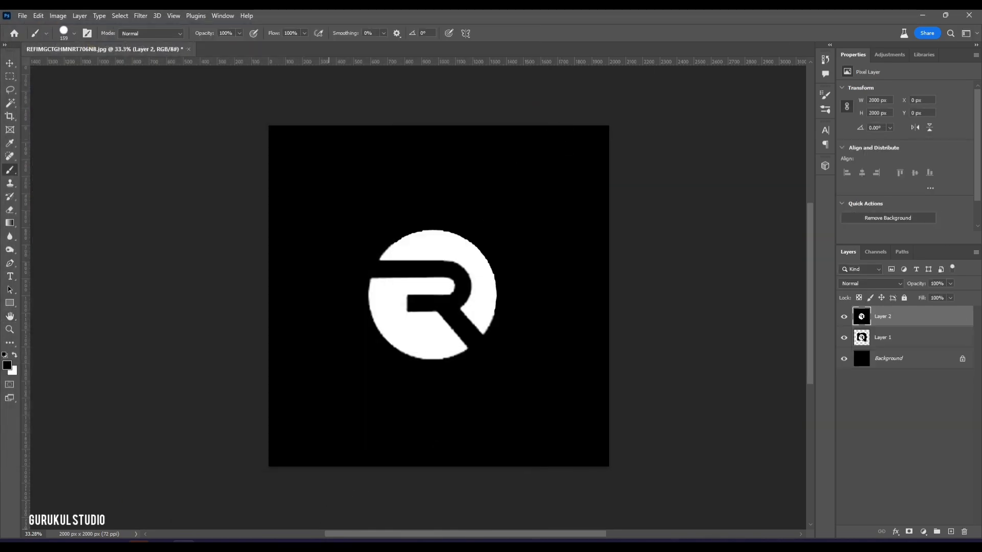
Step: Switch to the reference images folder and import logo.jpg into Substance 3D Painter as an alpha
{"action": "left_click", "coordinate": [263, 498]}
{"action": "left_click", "coordinate": [94, 544]}
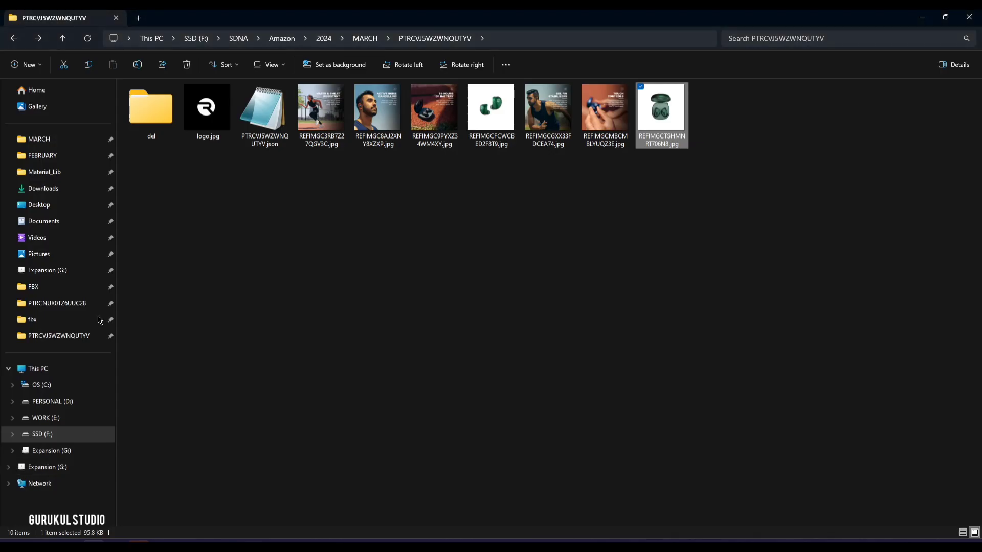
{"action": "mouse_move", "coordinate": [208, 107]}
{"action": "left_mouse_down"}
{"action": "mouse_move", "coordinate": [239, 208]}
{"action": "mouse_move", "coordinate": [259, 506]}
{"action": "mouse_move", "coordinate": [276, 540]}
{"action": "mouse_move", "coordinate": [285, 460]}
{"action": "left_mouse_up"}
{"action": "left_click", "coordinate": [622, 176]}
{"action": "left_click", "coordinate": [634, 189]}
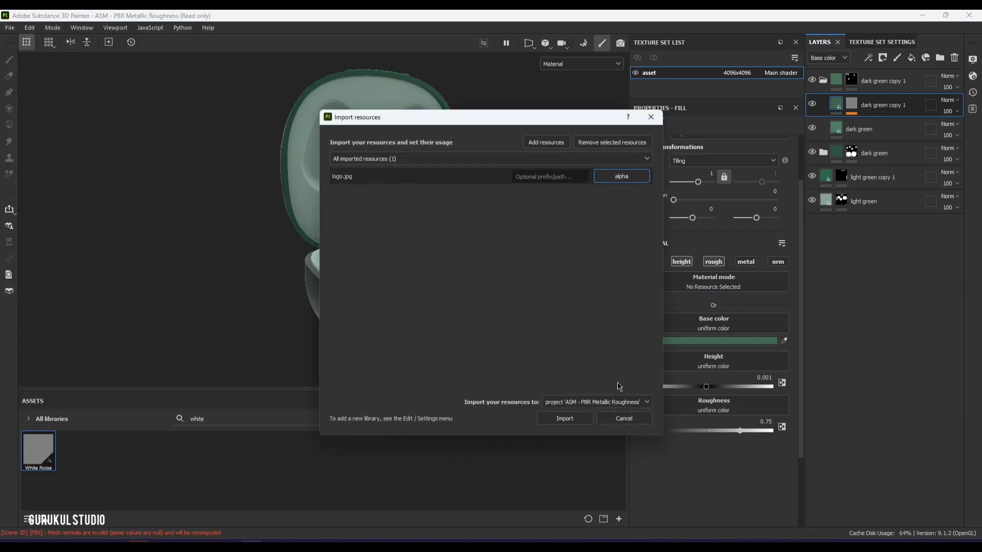
{"action": "left_click", "coordinate": [613, 401]}
{"action": "left_click", "coordinate": [605, 426]}
{"action": "left_click", "coordinate": [573, 422]}
Step: Place the logo alpha on the right earbud's circular face as a new masked layer above the dark green copy 1 folder
{"action": "left_click_drag", "start_coordinate": [416, 248], "coordinate": [405, 337], "text": "alt+shift"}
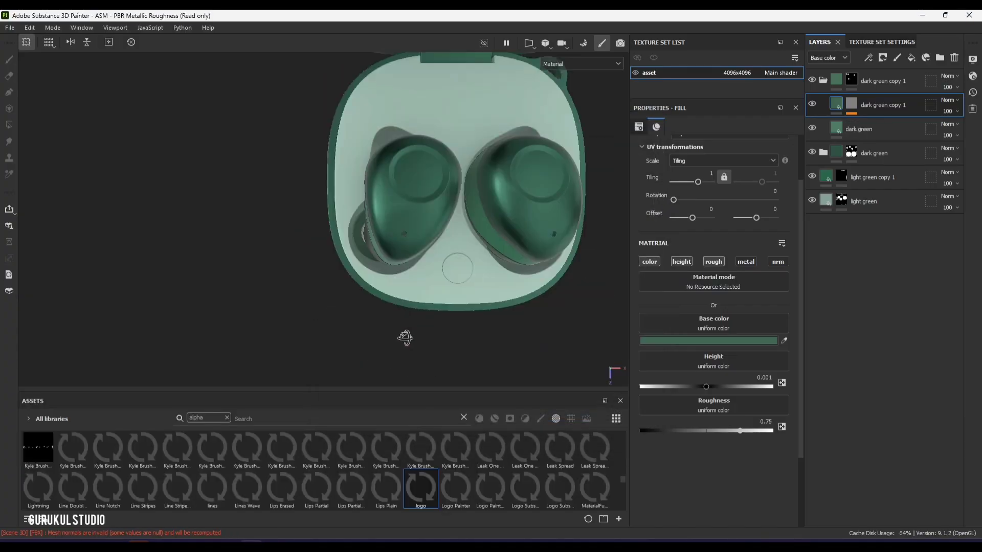
{"action": "middle_click_drag", "start_coordinate": [441, 186], "coordinate": [325, 223], "text": "alt"}
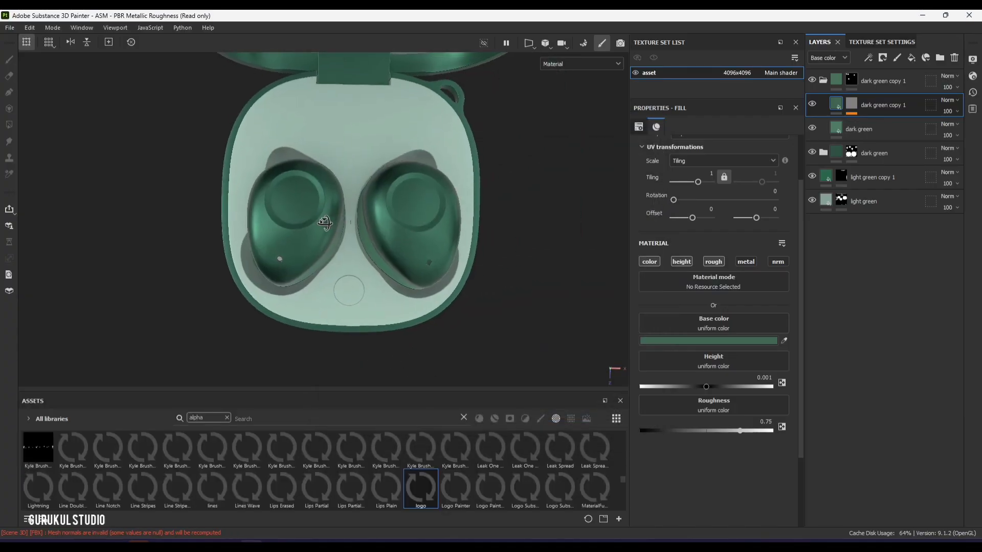
{"action": "left_click", "coordinate": [823, 81]}
{"action": "key", "text": "4"}
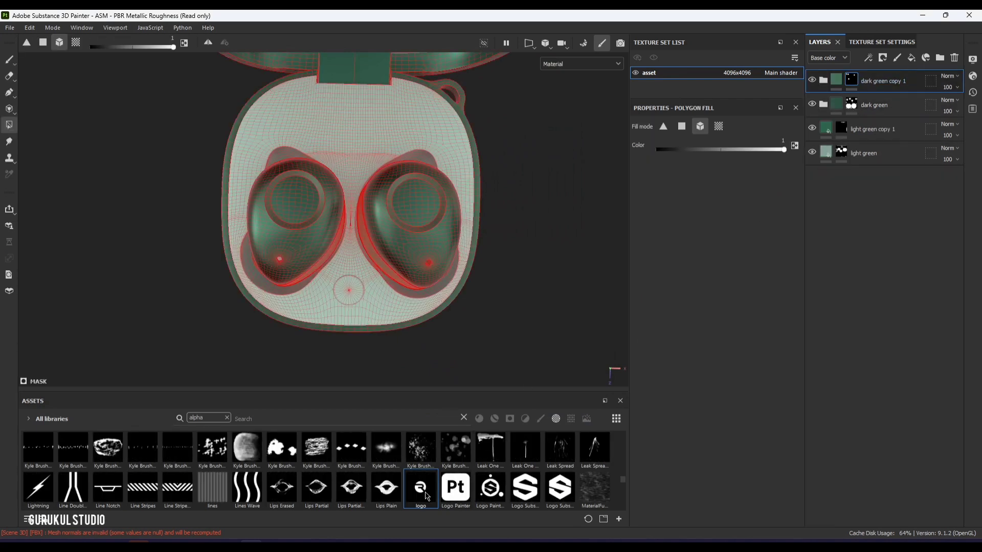
{"action": "left_click_drag", "start_coordinate": [428, 496], "coordinate": [431, 221]}
{"action": "scroll", "coordinate": [441, 222], "scroll_direction": "up", "scroll_amount": 5}
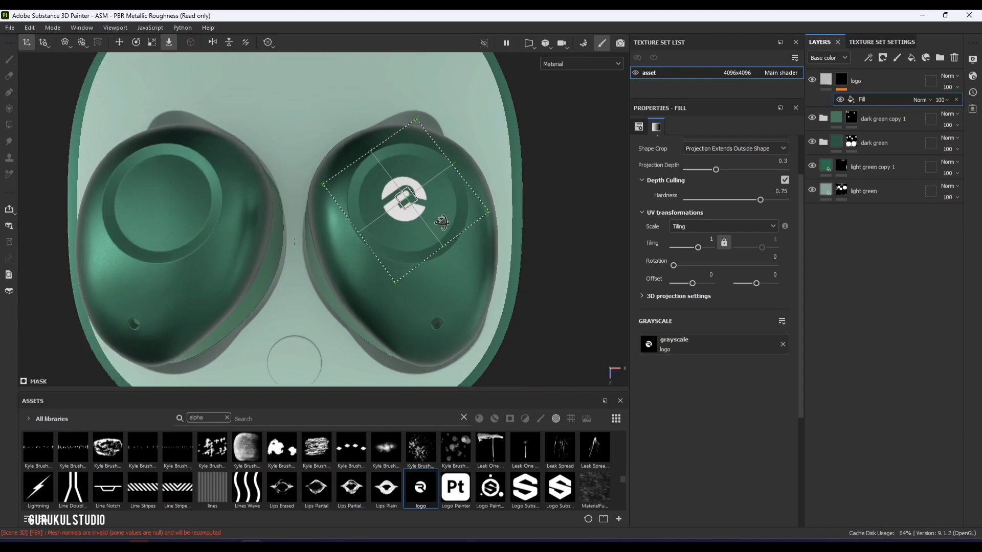
Step: Scale up the logo projection to nearly fill the right earbud's inner circle and activate the Move manipulator
{"action": "scroll", "coordinate": [442, 226], "scroll_direction": "down", "scroll_amount": 5}
{"action": "scroll", "coordinate": [360, 216], "scroll_direction": "up", "scroll_amount": 4}
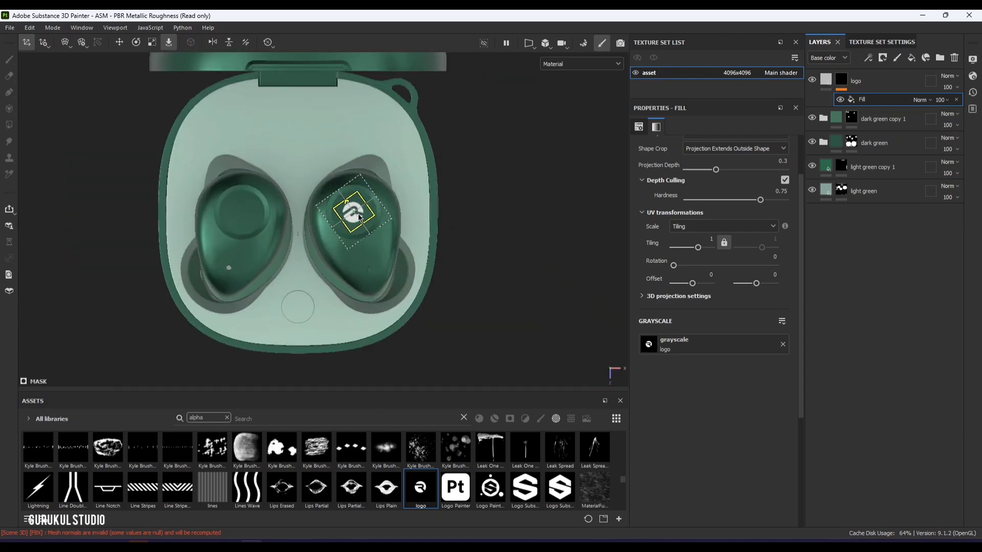
{"action": "scroll", "coordinate": [359, 217], "scroll_direction": "up", "scroll_amount": 2}
{"action": "left_click", "coordinate": [359, 218]}
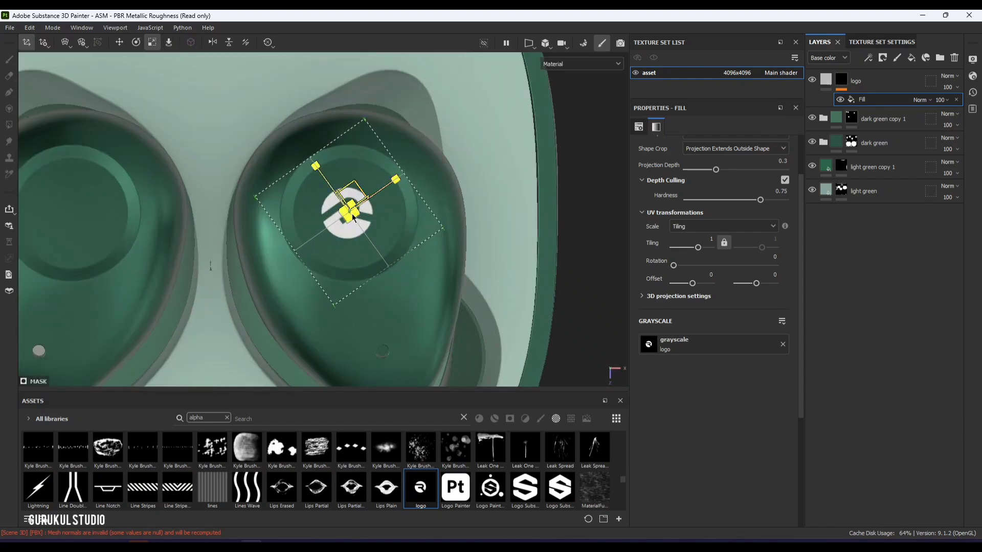
{"action": "left_click_drag", "start_coordinate": [353, 217], "coordinate": [590, 411]}
{"action": "key", "text": "w"}
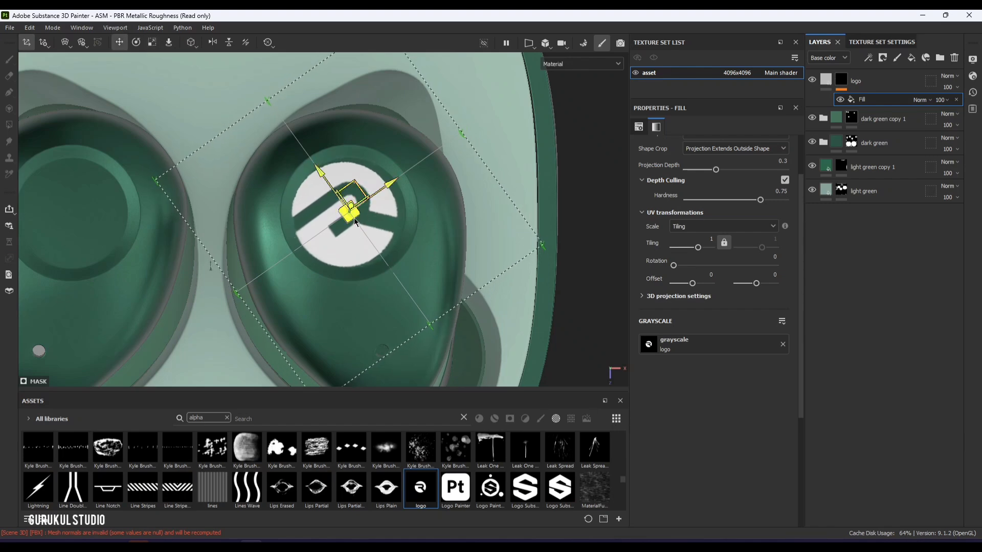
Step: Nudge the logo projection and rotate it on the right earbud until the R stands upright
{"action": "left_click_drag", "start_coordinate": [355, 222], "coordinate": [359, 219]}
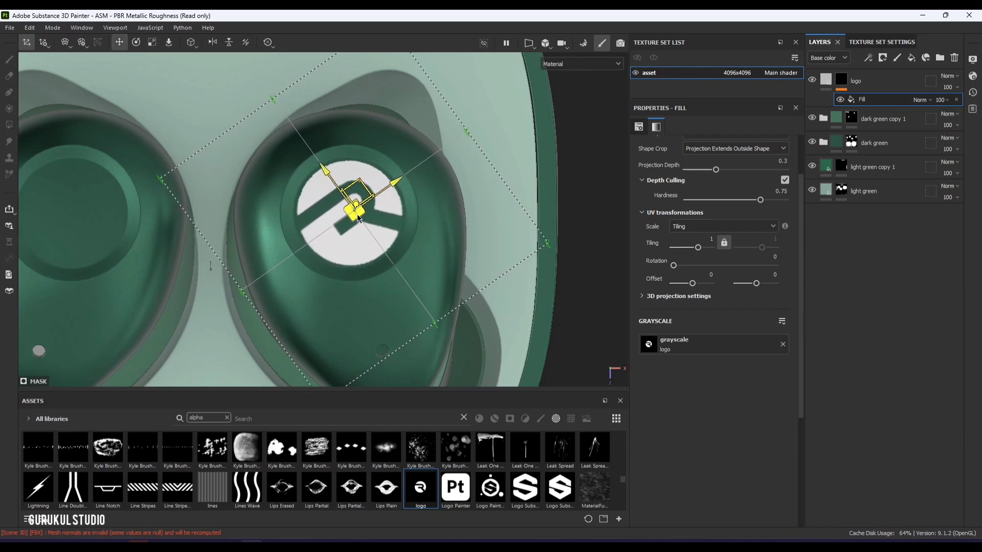
{"action": "key", "text": "e"}
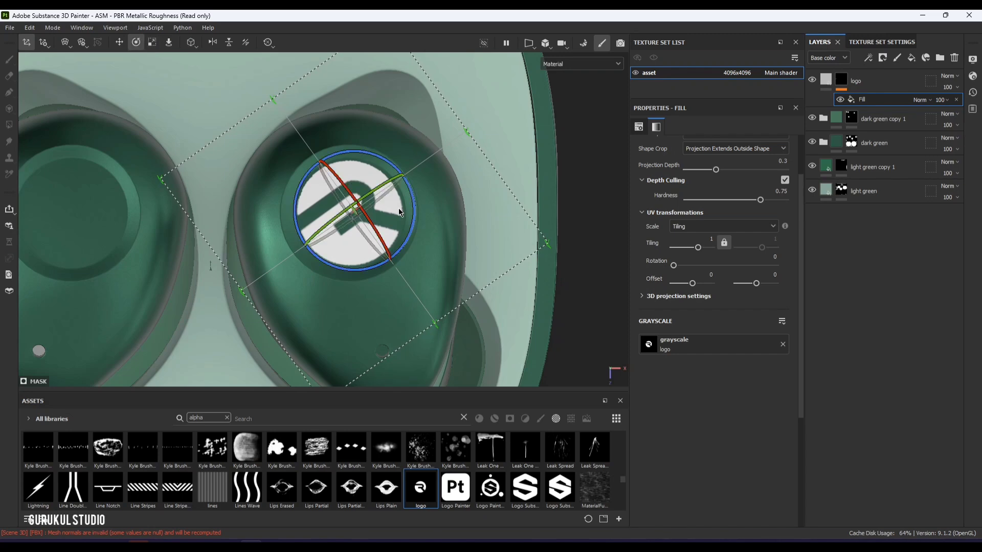
{"action": "left_click_drag", "start_coordinate": [418, 211], "coordinate": [395, 249]}
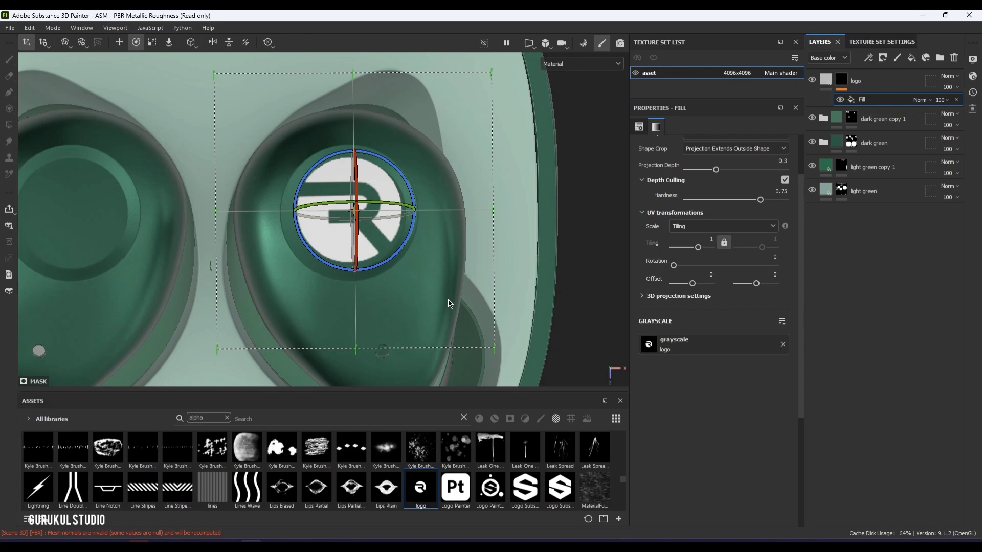
{"action": "scroll", "coordinate": [434, 292], "scroll_direction": "up", "scroll_amount": 5}
{"action": "scroll", "coordinate": [428, 284], "scroll_direction": "down", "scroll_amount": 5}
{"action": "scroll", "coordinate": [385, 261], "scroll_direction": "up", "scroll_amount": 3}
{"action": "scroll", "coordinate": [383, 253], "scroll_direction": "down", "scroll_amount": 2}
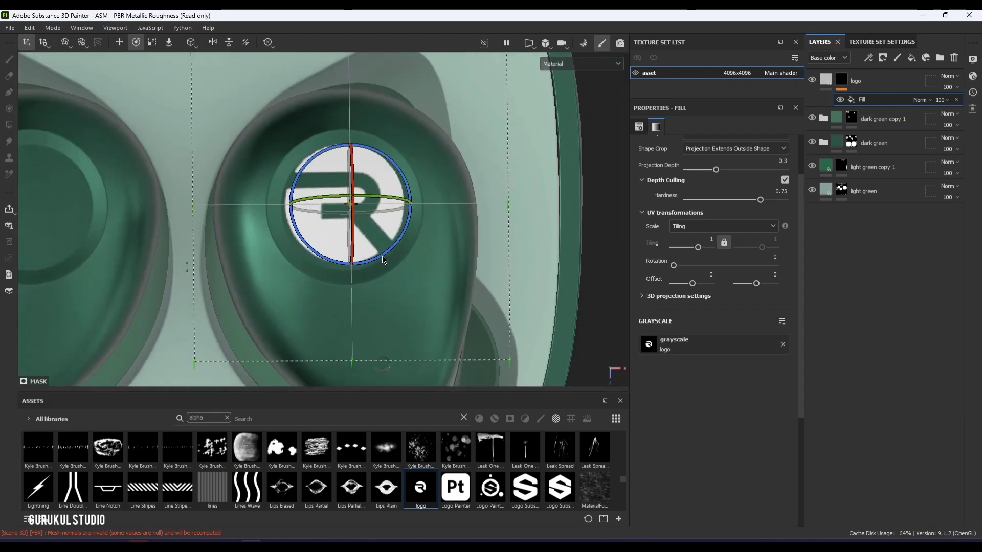
Step: Center the logo projection within the right earbud's inner circle and scale it up slightly
{"action": "scroll", "coordinate": [384, 252], "scroll_direction": "up", "scroll_amount": 2}
{"action": "key", "text": "w"}
{"action": "left_click_drag", "start_coordinate": [348, 162], "coordinate": [352, 174]}
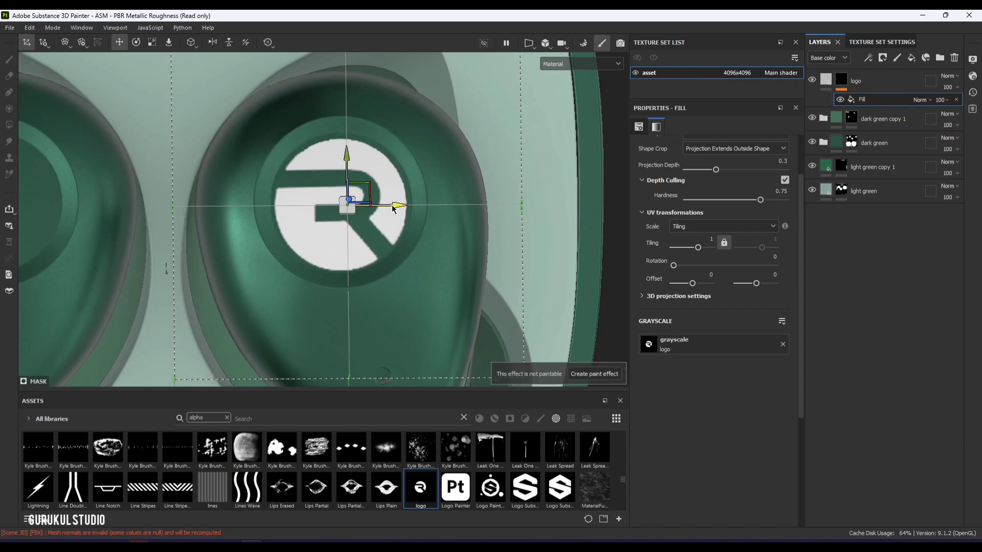
{"action": "left_click_drag", "start_coordinate": [392, 206], "coordinate": [394, 206]}
{"action": "left_click_drag", "start_coordinate": [350, 176], "coordinate": [351, 173]}
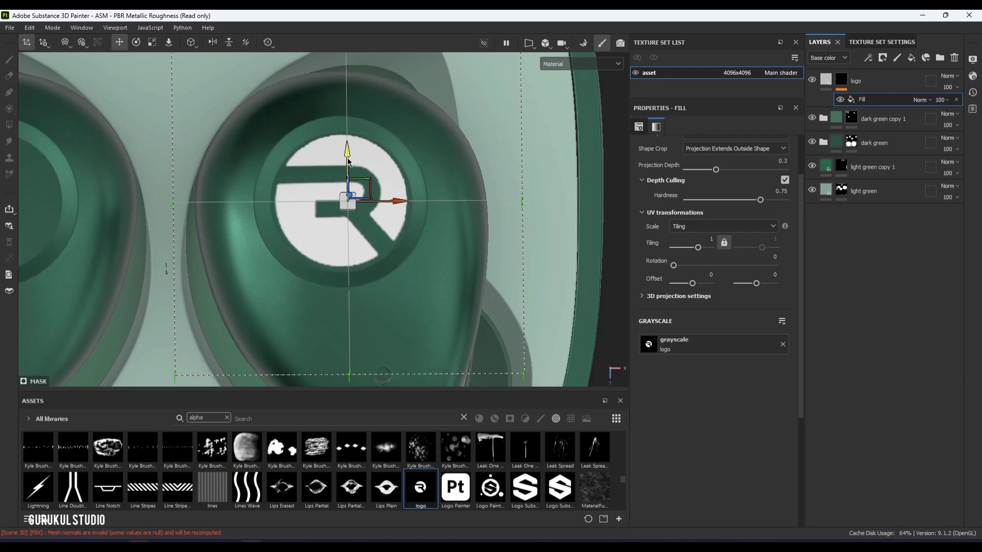
{"action": "left_click_drag", "start_coordinate": [347, 158], "coordinate": [348, 159]}
{"action": "key", "text": "r"}
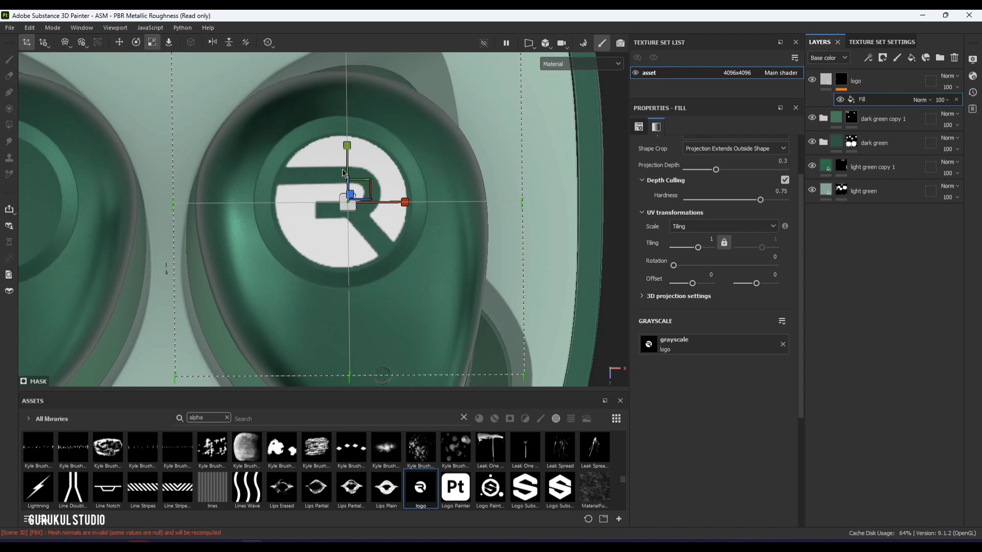
{"action": "left_click_drag", "start_coordinate": [350, 207], "coordinate": [359, 214]}
{"action": "key", "text": "w"}
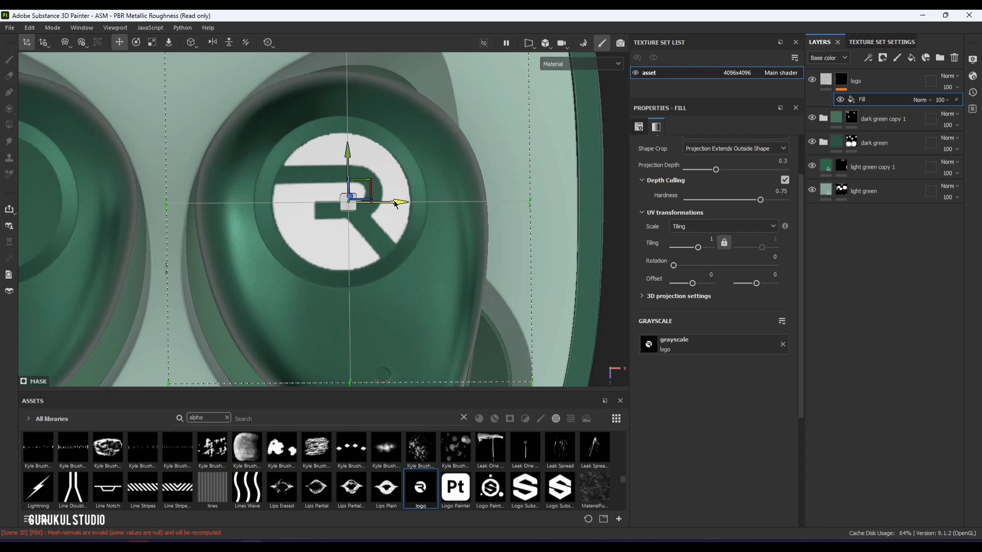
Step: Duplicate the logo mask's fill, move the copy onto the left earbud's circle, and set its blend mode to Screen
{"action": "key", "text": "ctrl+d"}
{"action": "scroll", "coordinate": [394, 241], "scroll_direction": "down", "scroll_amount": 5}
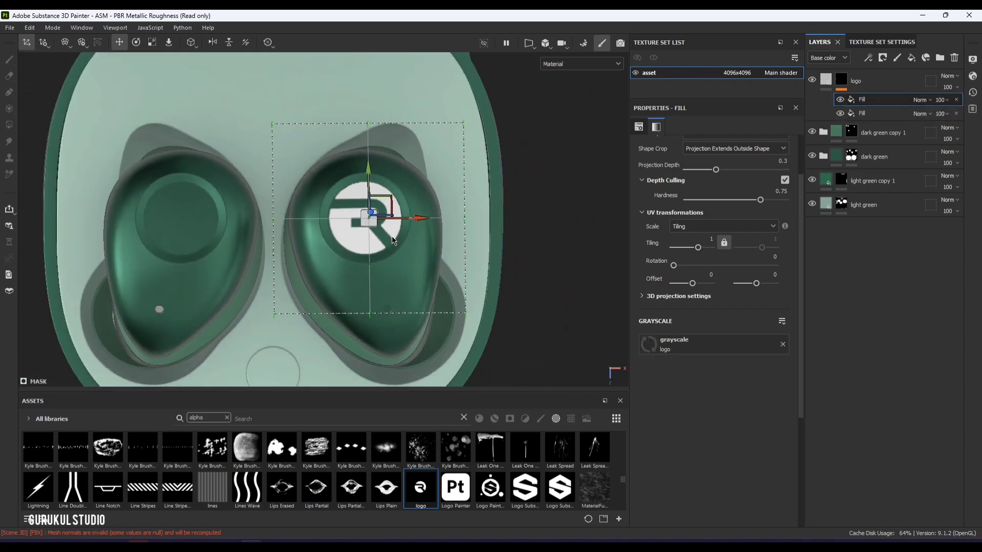
{"action": "left_click_drag", "start_coordinate": [434, 223], "coordinate": [251, 225]}
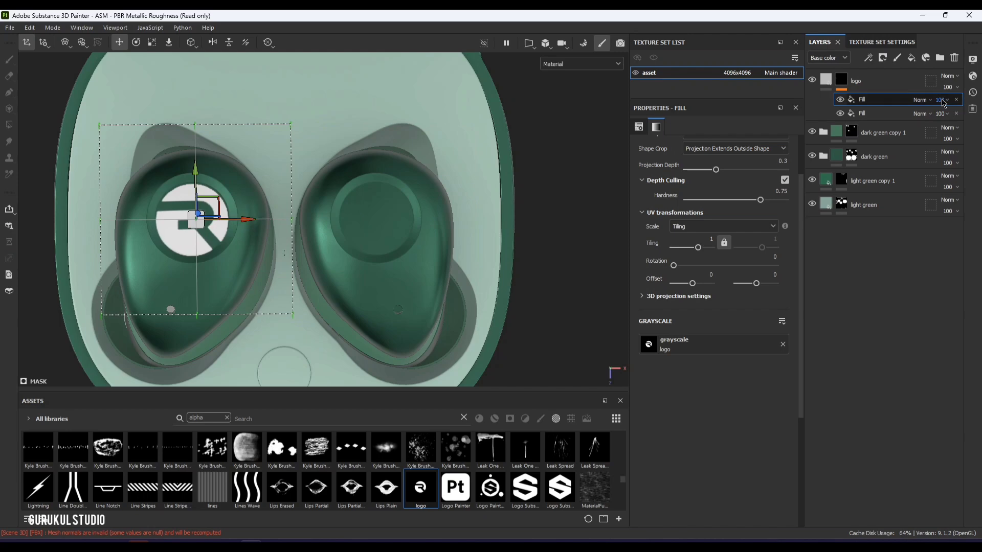
{"action": "left_click", "coordinate": [917, 101]}
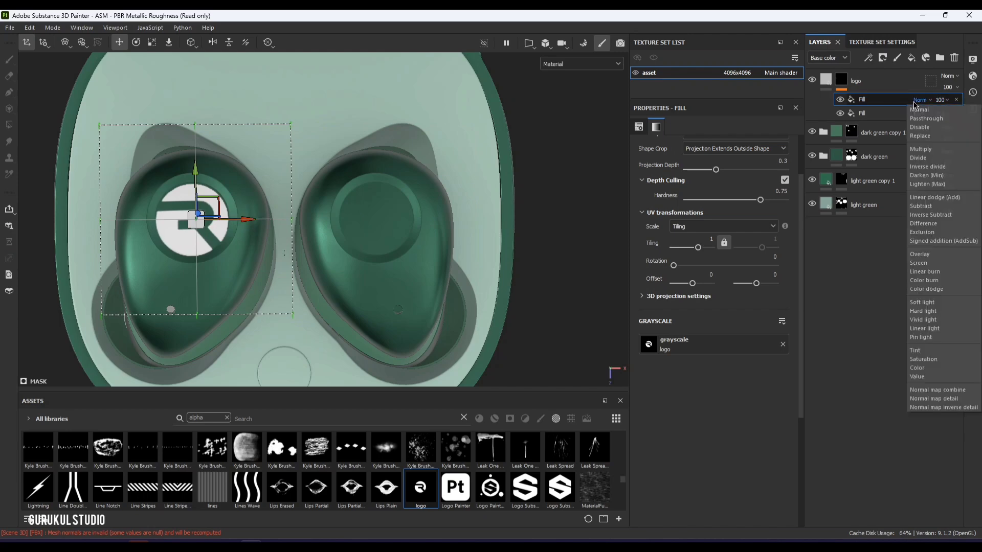
{"action": "left_click", "coordinate": [922, 263]}
{"action": "scroll", "coordinate": [204, 211], "scroll_direction": "up", "scroll_amount": 5}
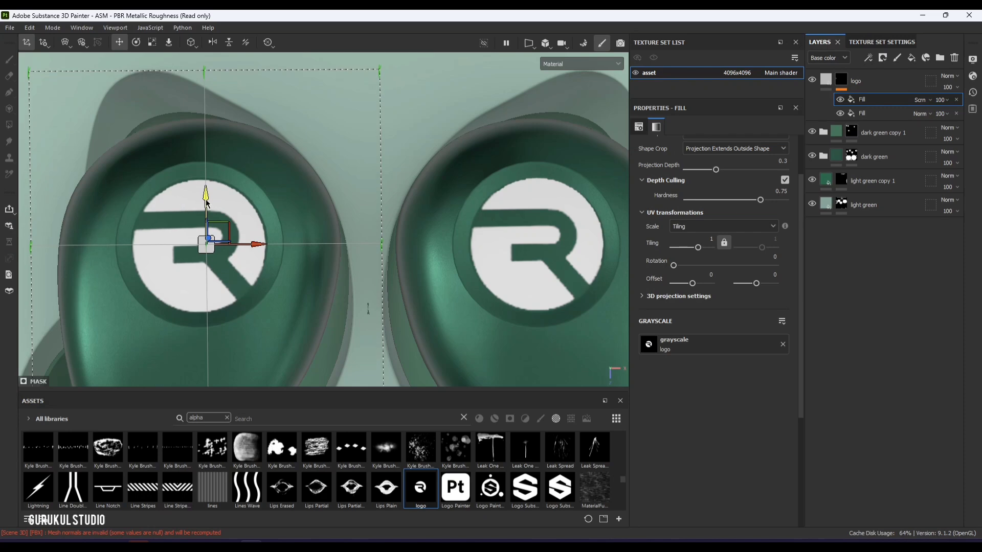
Step: Limit the logo layer to the color channel, sample a muted green as base color, and raise its HSV value to 0.599
{"action": "left_click", "coordinate": [825, 80]}
{"action": "scroll", "coordinate": [371, 237], "scroll_direction": "down", "scroll_amount": 5}
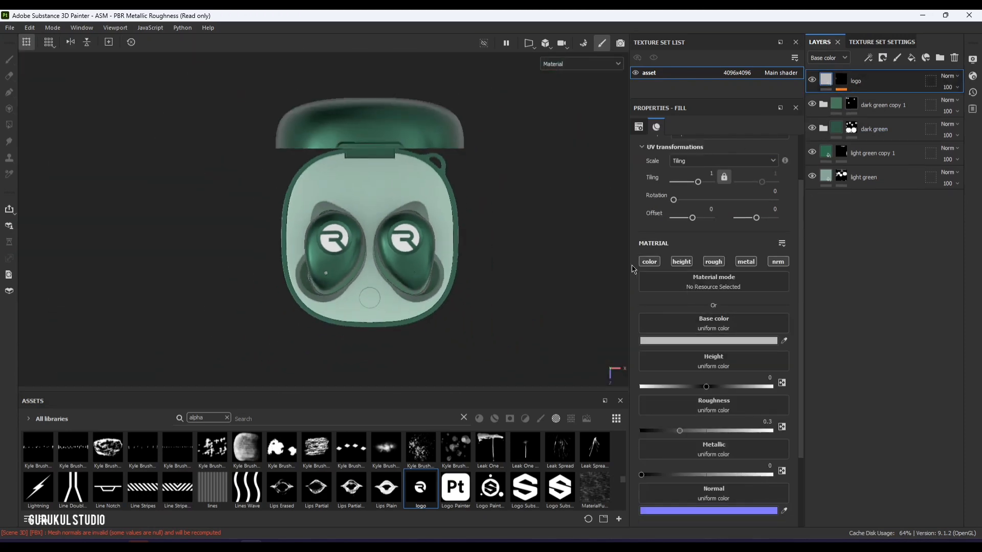
{"action": "left_click", "coordinate": [649, 261], "text": "alt"}
{"action": "left_click", "coordinate": [785, 341]}
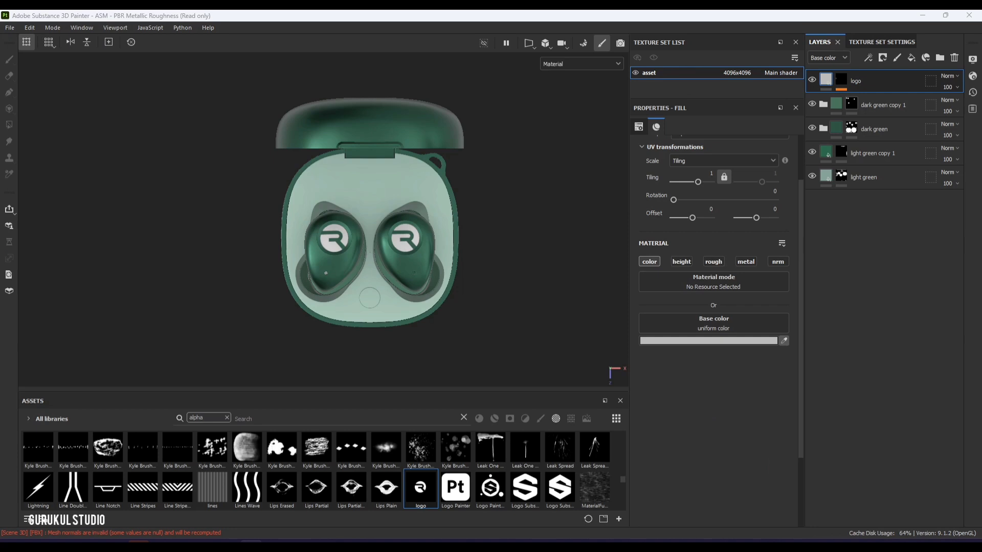
{"action": "left_click", "coordinate": [436, 274]}
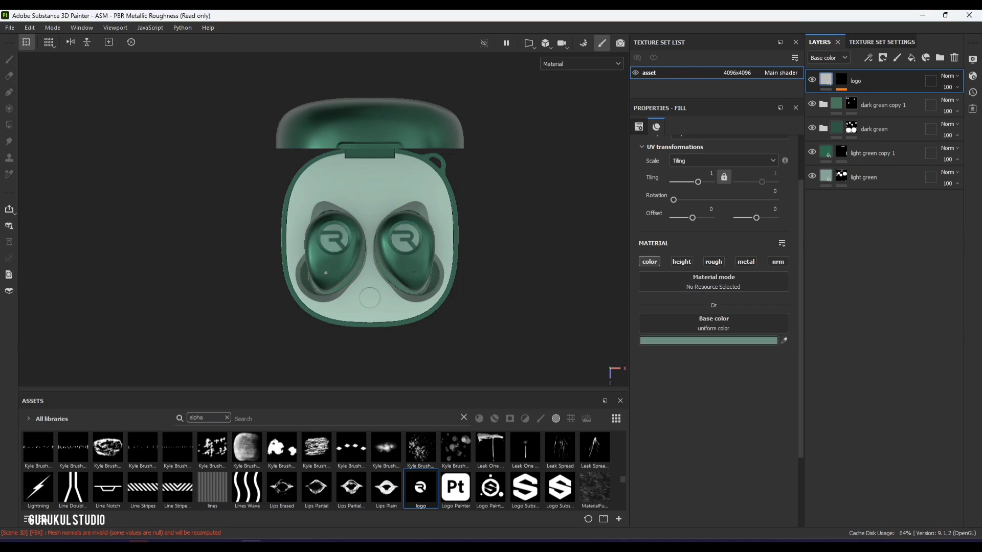
{"action": "left_click", "coordinate": [739, 342]}
{"action": "left_click_drag", "start_coordinate": [718, 406], "coordinate": [724, 407]}
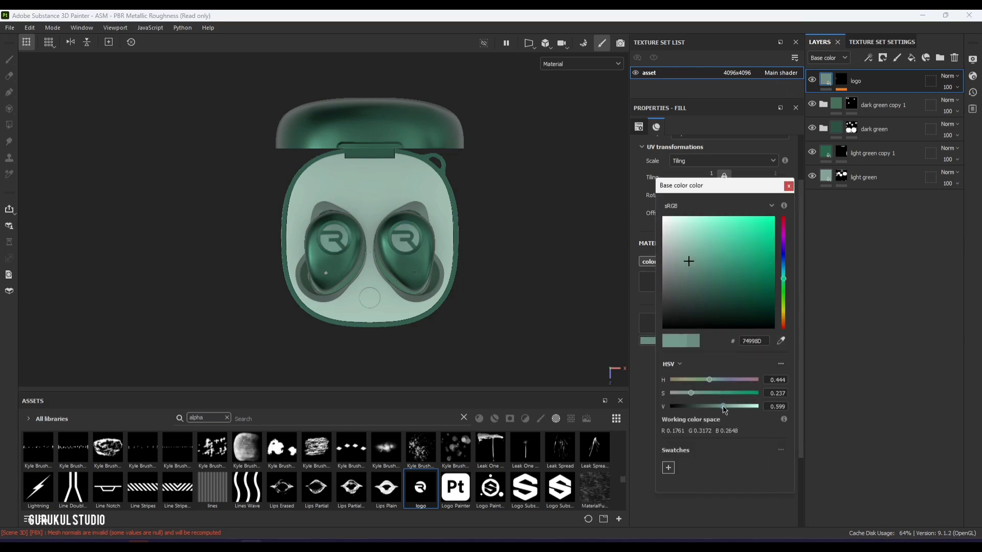
{"action": "left_click", "coordinate": [788, 186]}
Step: Clear the alpha search filter and show only the alphas category in the asset library
{"action": "left_click_drag", "start_coordinate": [466, 281], "coordinate": [427, 245], "text": "alt"}
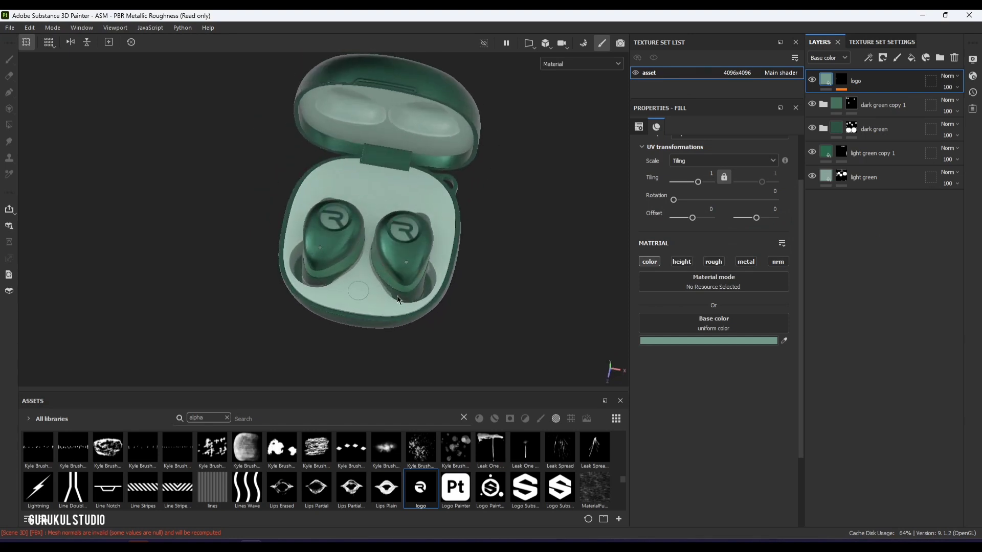
{"action": "left_click_drag", "start_coordinate": [397, 299], "coordinate": [429, 307], "text": "alt"}
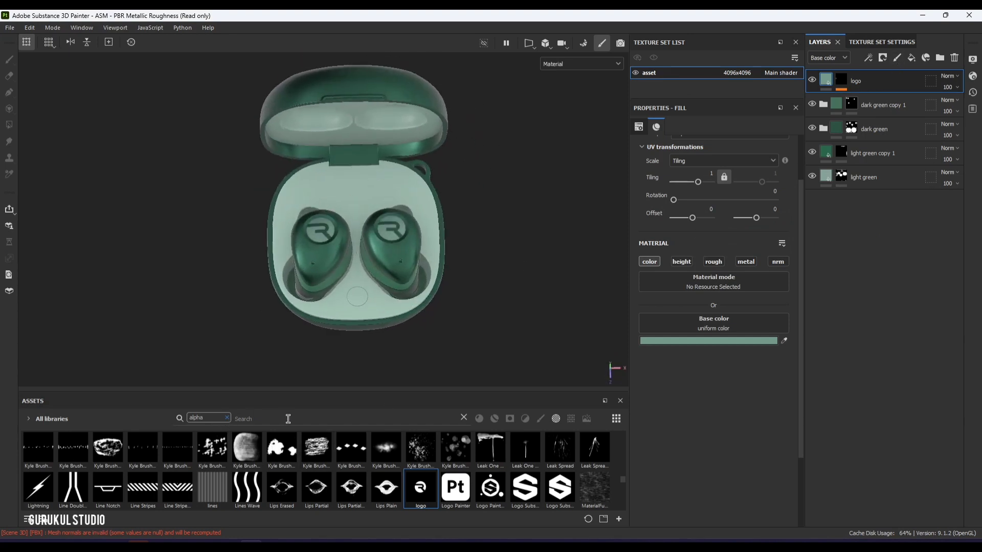
{"action": "key", "text": "BackSpace"}
{"action": "left_click", "coordinate": [525, 419]}
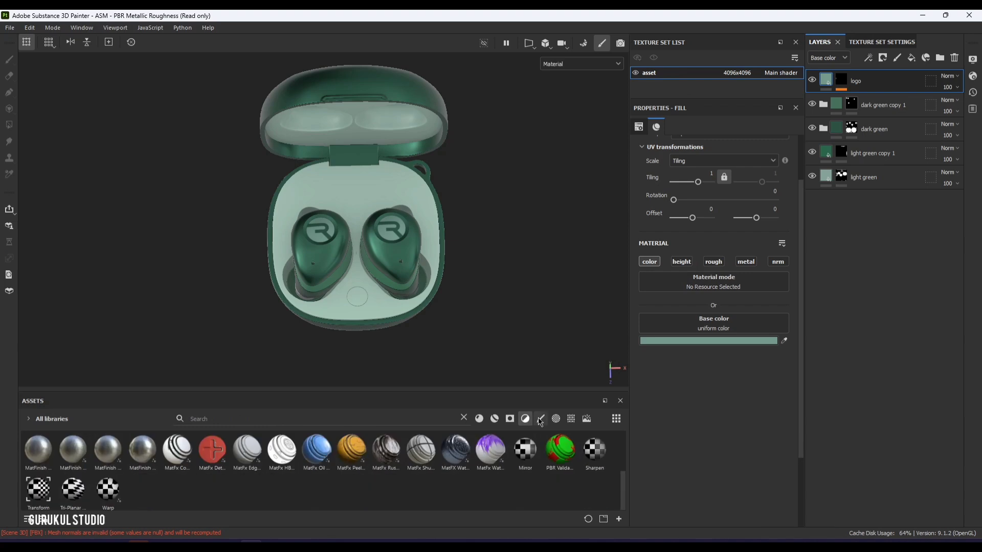
{"action": "left_click", "coordinate": [556, 419]}
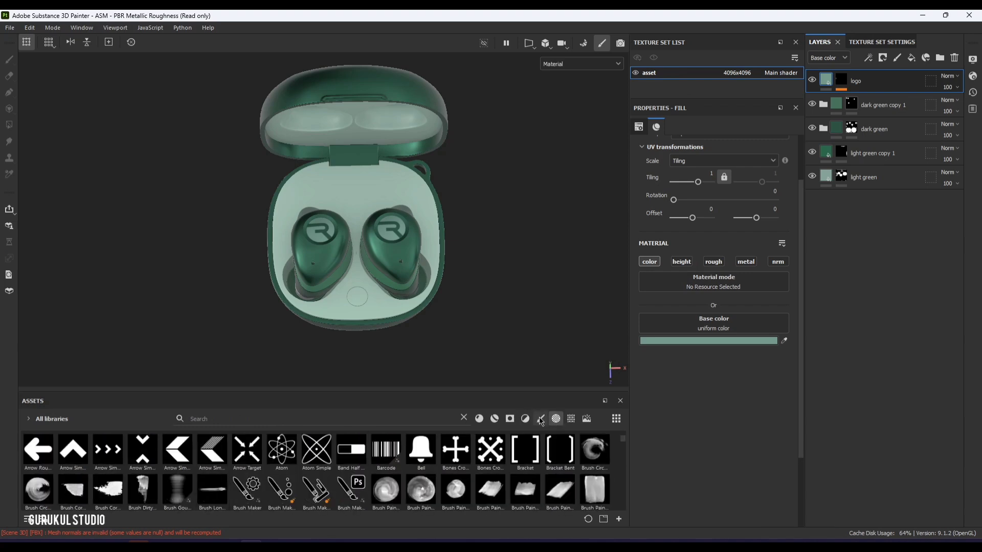
{"action": "left_click", "coordinate": [540, 420]}
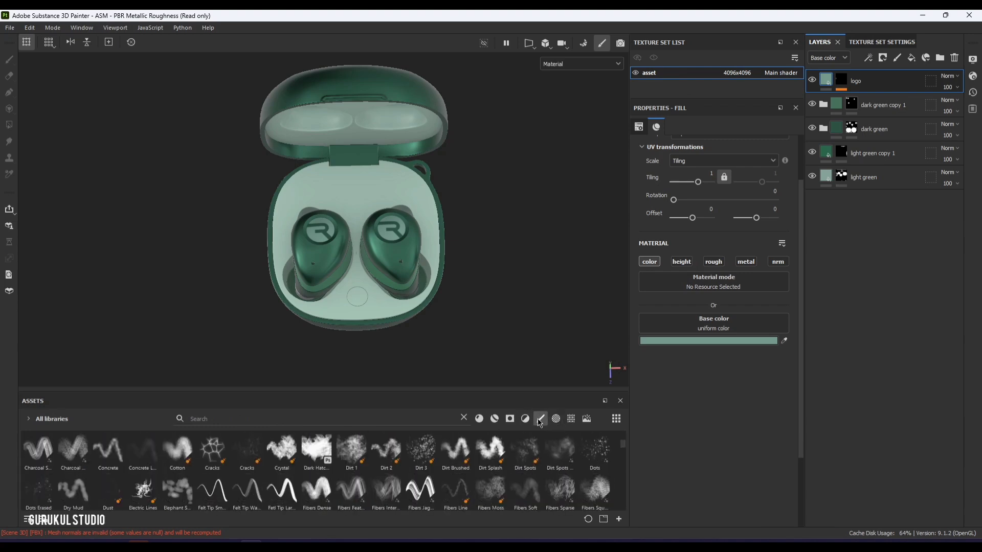
{"action": "left_click", "coordinate": [509, 418]}
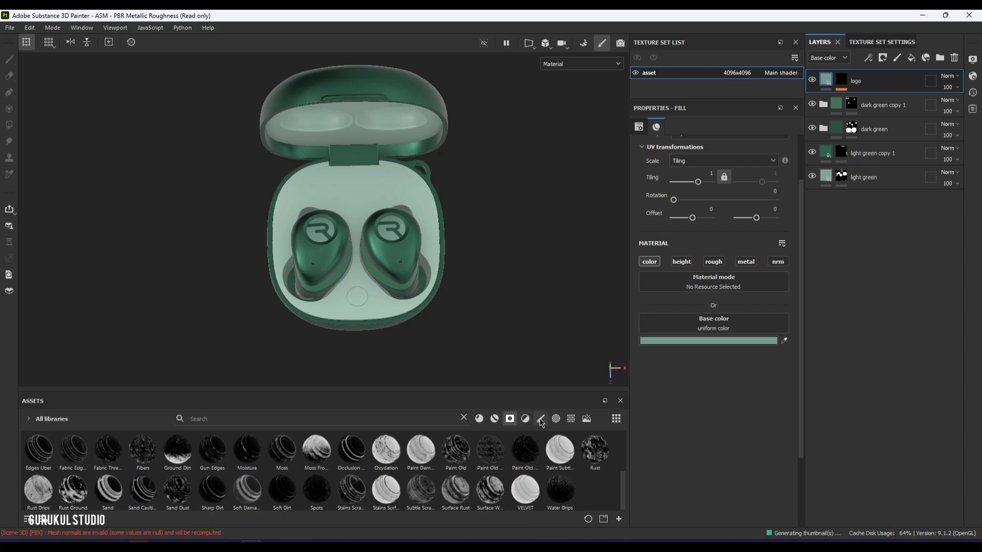
{"action": "left_click", "coordinate": [556, 419]}
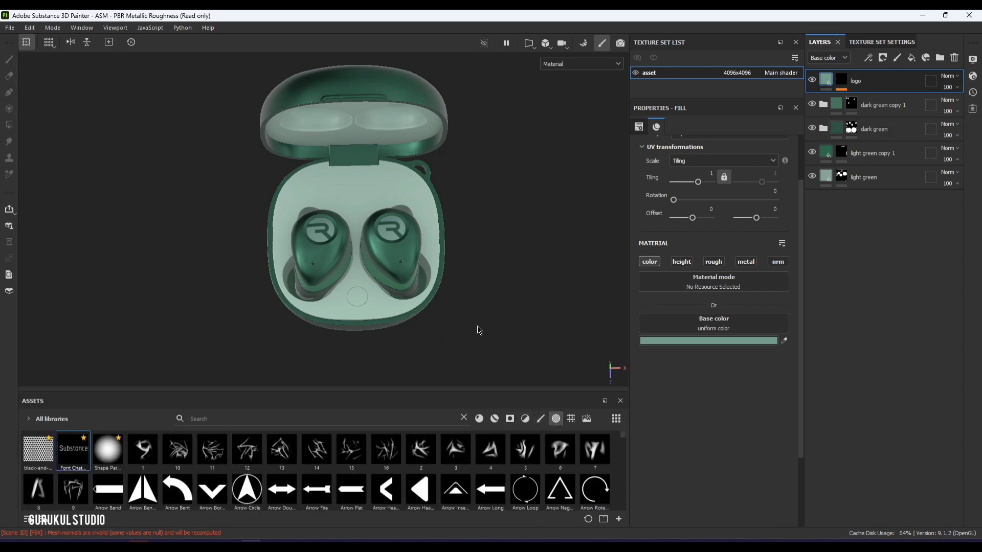
Step: Add a height-only fill layer above logo with a slightly positive height, and give it a black mask with a paint effect
{"action": "left_click", "coordinate": [910, 59]}
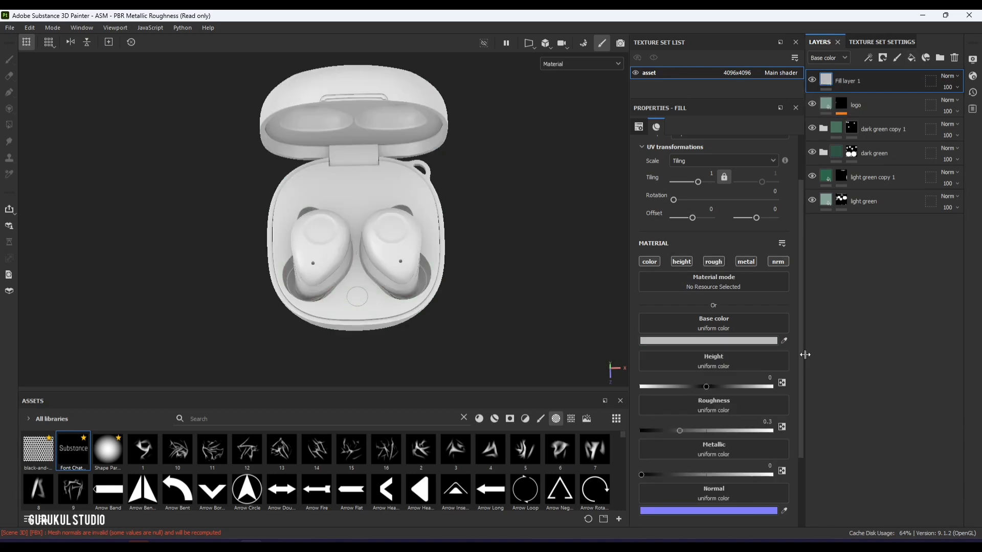
{"action": "left_click", "coordinate": [682, 261]}
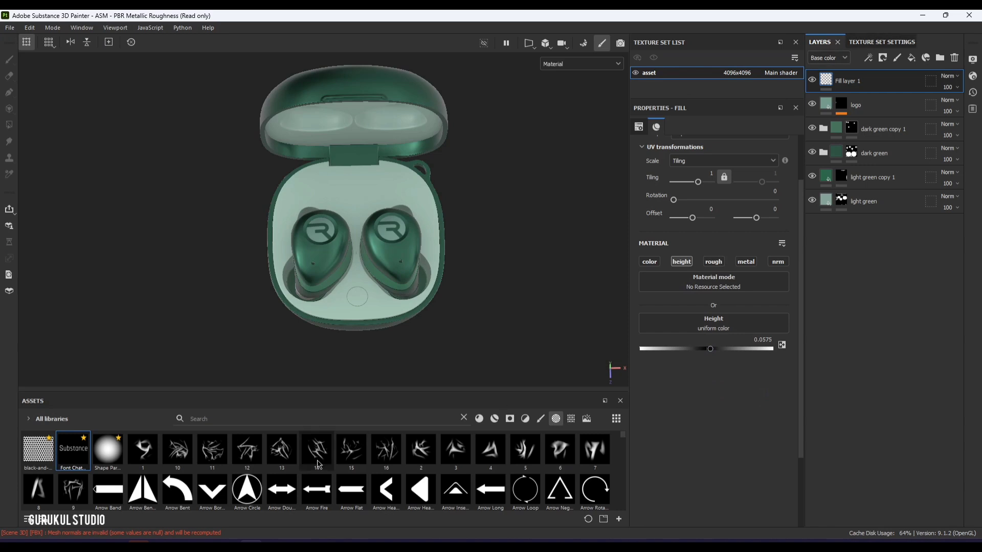
{"action": "left_click", "coordinate": [882, 58]}
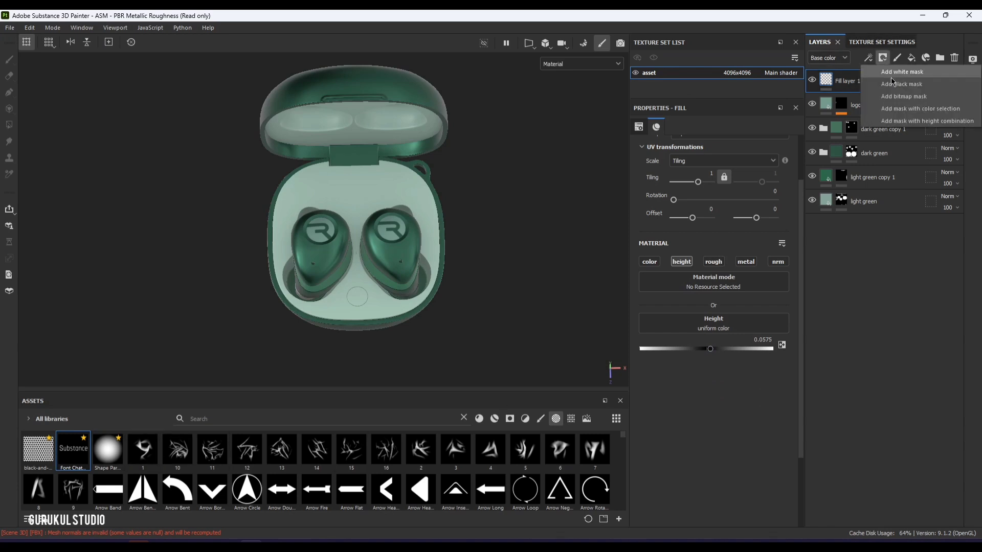
{"action": "left_click", "coordinate": [889, 84]}
{"action": "right_click", "coordinate": [841, 78]}
{"action": "left_click", "coordinate": [875, 420]}
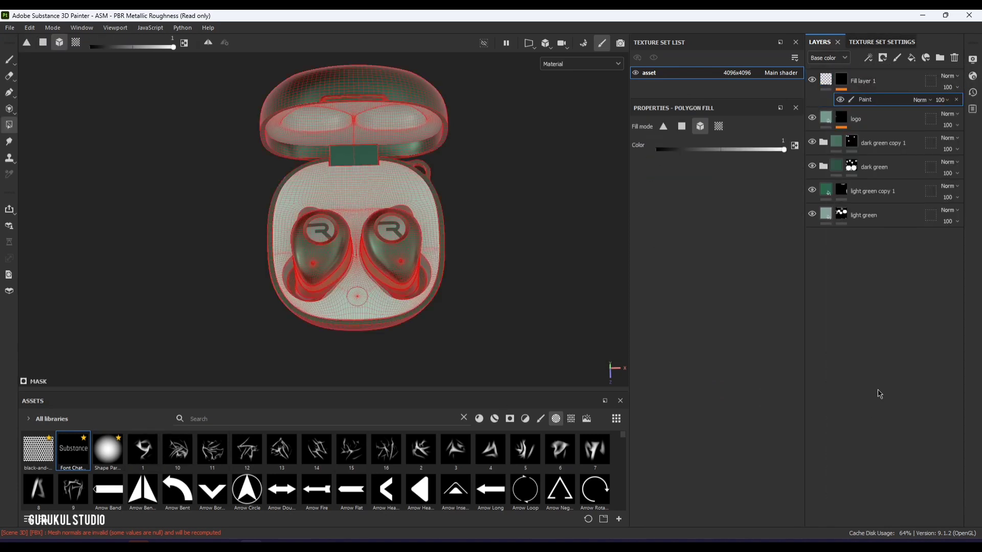
Step: Set up the Paint tool with the Font Chathura alpha, entering L as its text and Bold as its type
{"action": "mouse_move", "coordinate": [73, 452]}
{"action": "left_click", "coordinate": [10, 60]}
{"action": "left_click", "coordinate": [79, 462]}
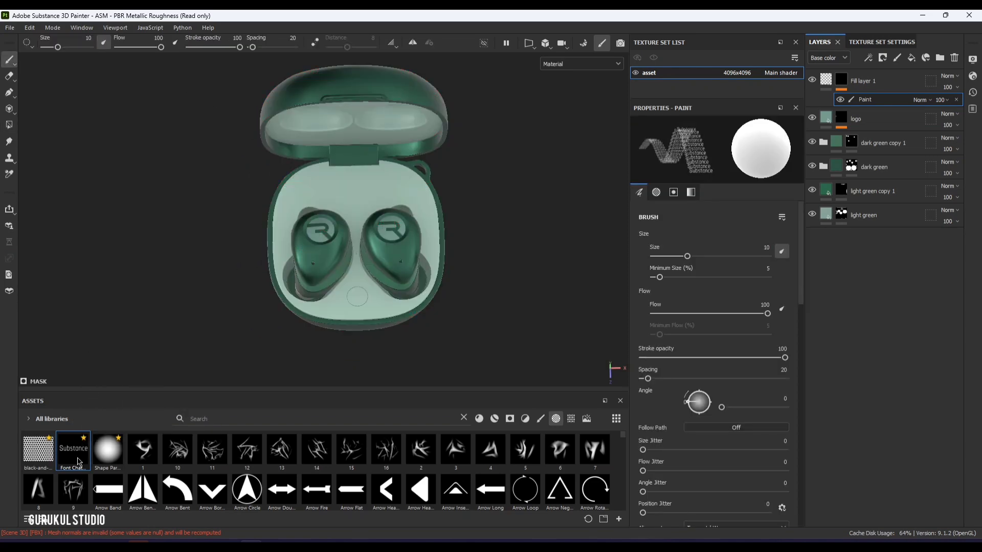
{"action": "scroll", "coordinate": [344, 300], "scroll_direction": "up", "scroll_amount": 4}
{"action": "scroll", "coordinate": [704, 382], "scroll_direction": "down", "scroll_amount": 20}
{"action": "scroll", "coordinate": [726, 302], "scroll_direction": "up", "scroll_amount": 5}
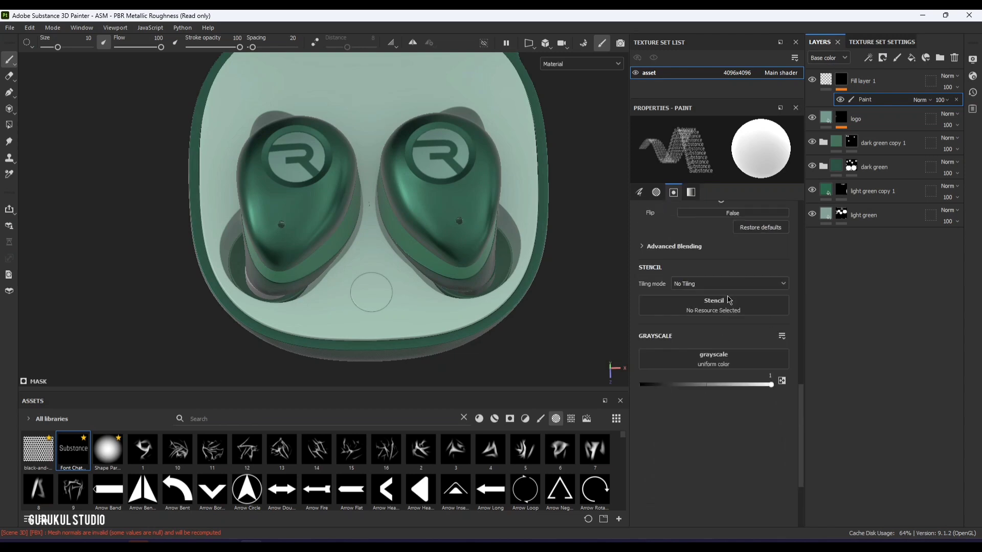
{"action": "scroll", "coordinate": [723, 312], "scroll_direction": "up", "scroll_amount": 4}
{"action": "double_click", "coordinate": [723, 304]}
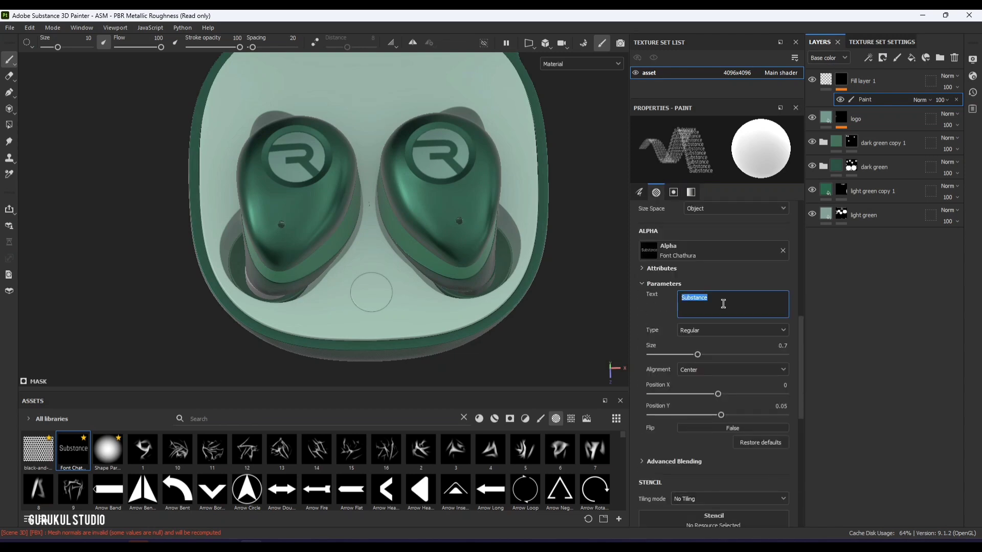
{"action": "type", "text": "L"}
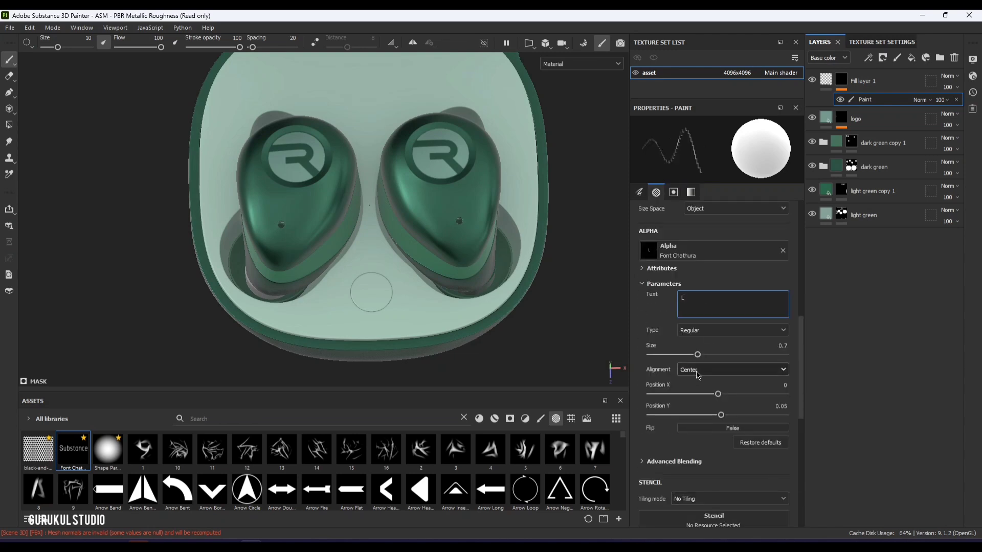
{"action": "left_click", "coordinate": [706, 330]}
{"action": "left_click", "coordinate": [702, 352]}
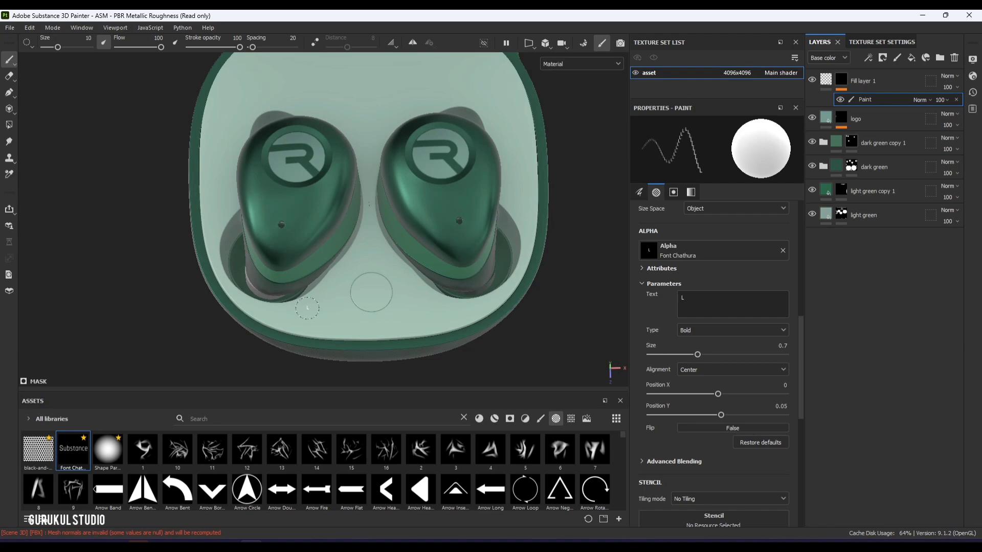
Step: Enlarge the brush to 39.2 and stamp the L on the case surface below the left earbud
{"action": "scroll", "coordinate": [346, 322], "scroll_direction": "up", "scroll_amount": 5}
{"action": "mouse_move", "coordinate": [324, 308]}
{"action": "right_mouse_down", "text": "ctrl"}
{"action": "mouse_move", "coordinate": [358, 308]}
{"action": "mouse_move", "coordinate": [287, 321]}
{"action": "mouse_move", "coordinate": [294, 318]}
{"action": "right_mouse_up", "text": "ctrl"}
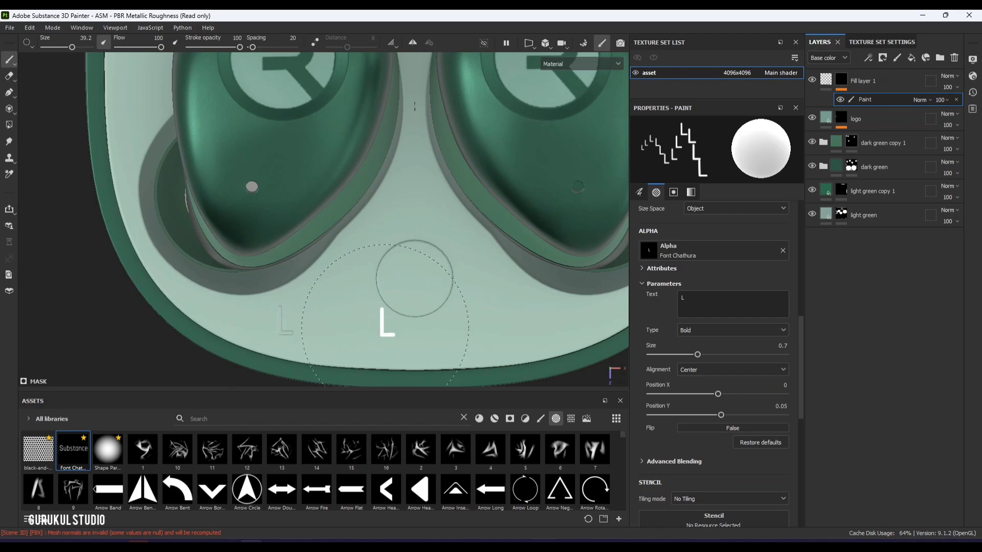
Step: Change the Font Chathura alpha's text to R and stamp it on the case surface below the right earbud
{"action": "key", "text": "BackSpace"}
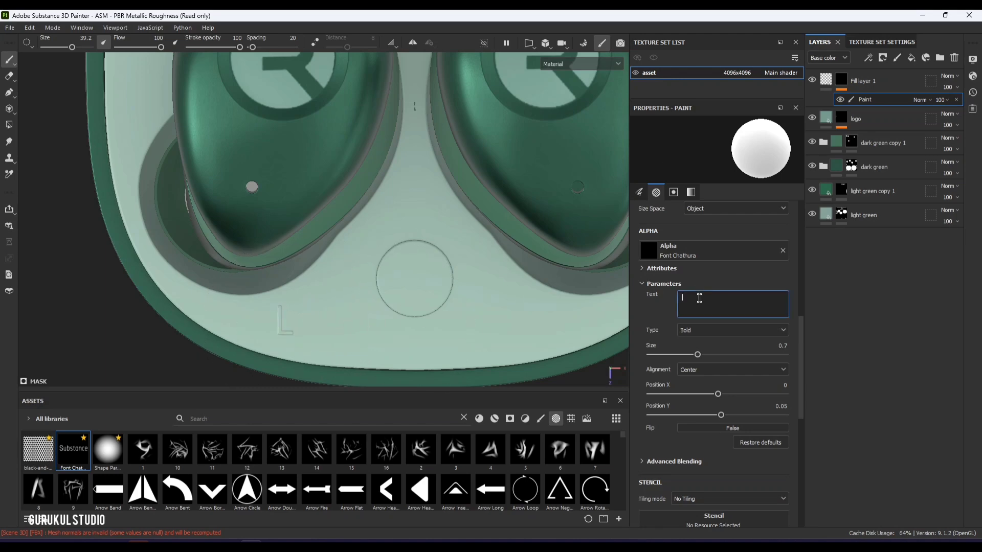
{"action": "type", "text": "R"}
{"action": "middle_click_drag", "start_coordinate": [429, 305], "coordinate": [379, 307]}
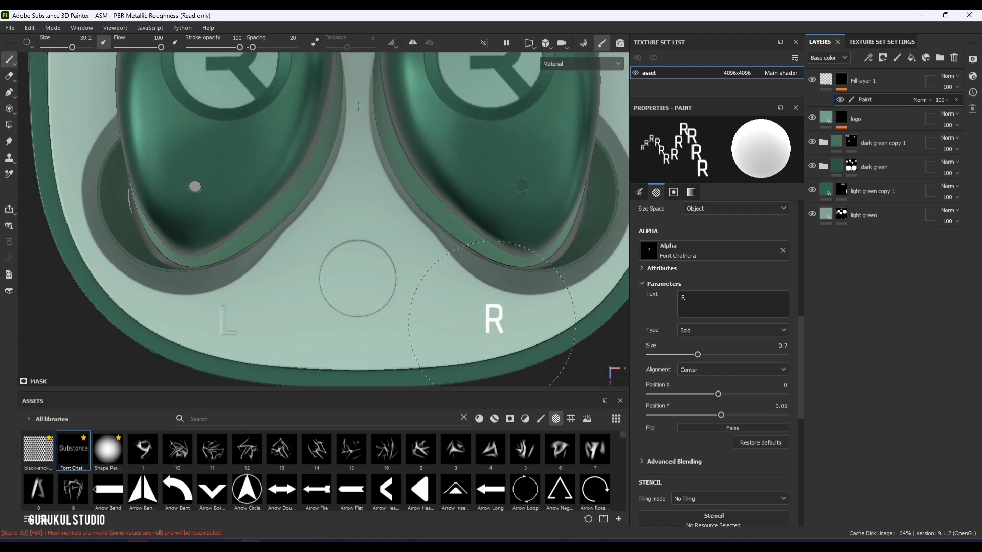
{"action": "middle_click_drag", "start_coordinate": [479, 317], "coordinate": [477, 374]}
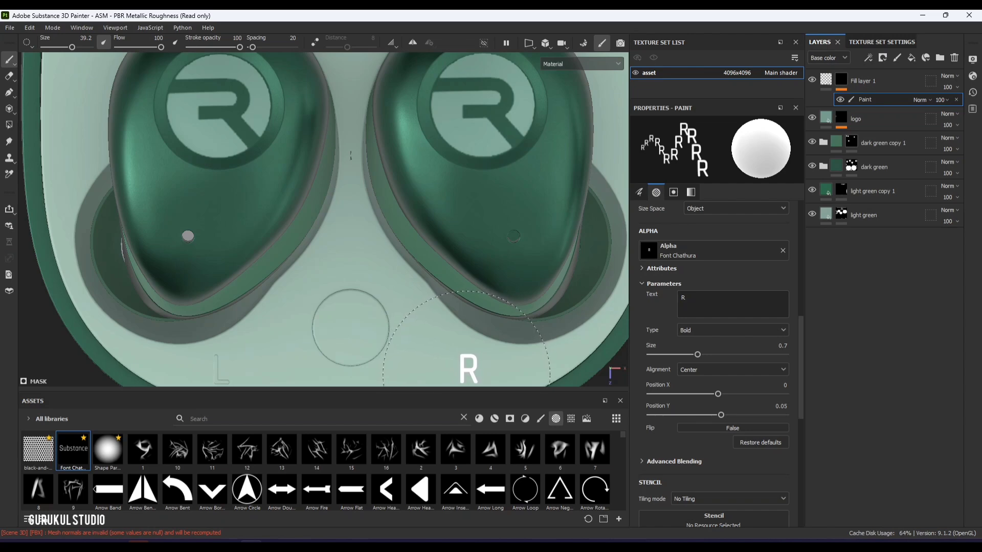
Step: Enable the color channel on Fill layer 1 and set its base color to 91B2A3, slightly darker than the case's light green
{"action": "left_click", "coordinate": [825, 80]}
{"action": "scroll", "coordinate": [457, 197], "scroll_direction": "down", "scroll_amount": 5}
{"action": "middle_click_drag", "start_coordinate": [457, 197], "coordinate": [441, 226], "text": "alt"}
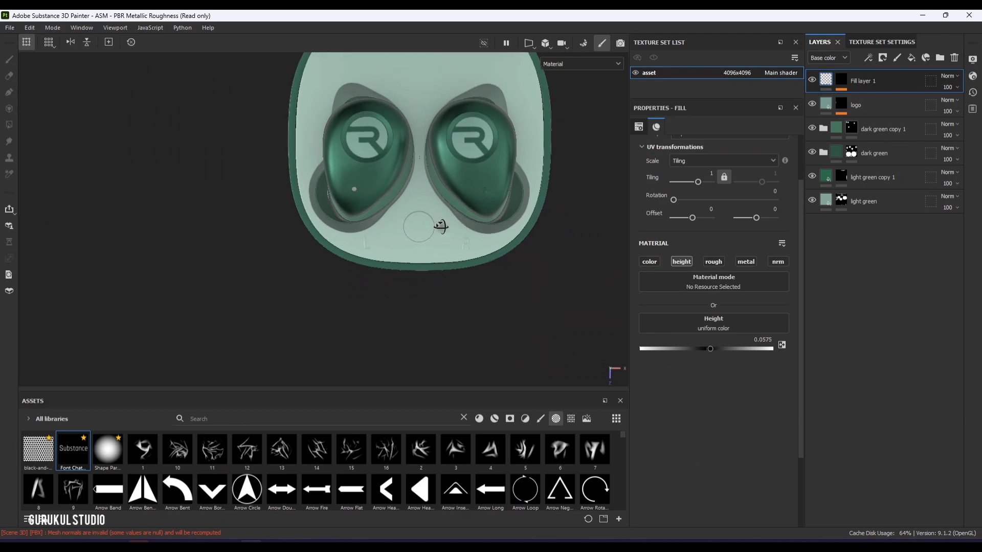
{"action": "left_click_drag", "start_coordinate": [441, 226], "coordinate": [492, 251], "text": "alt"}
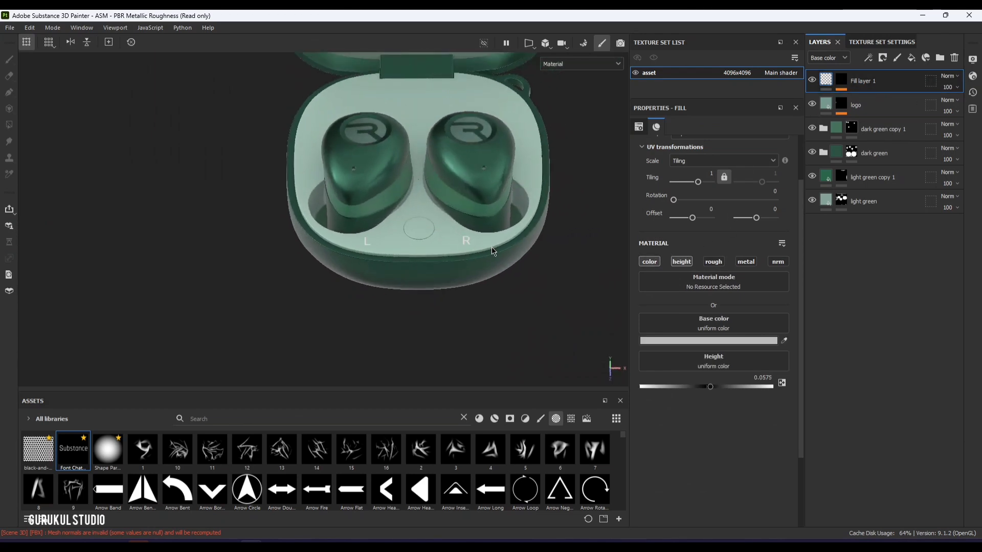
{"action": "scroll", "coordinate": [451, 235], "scroll_direction": "up", "scroll_amount": 5}
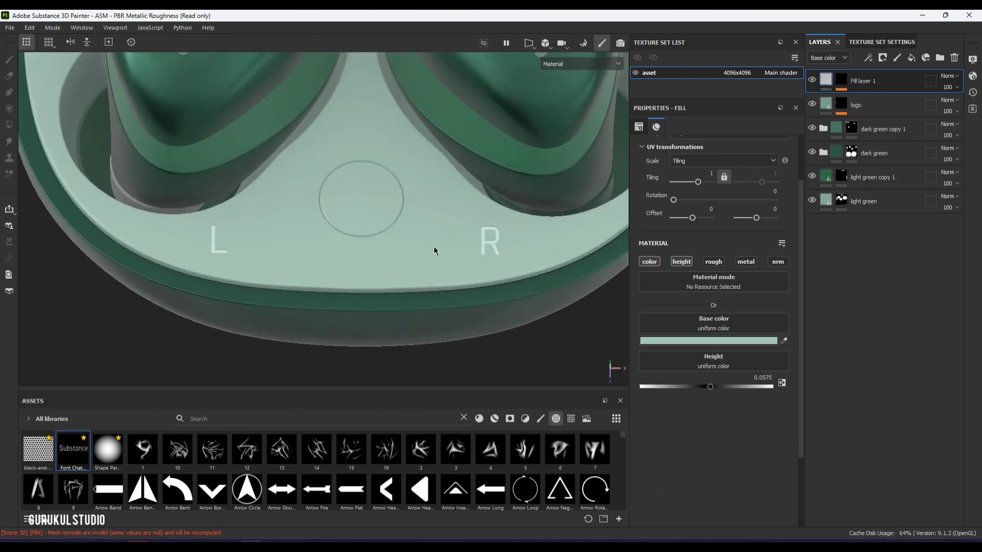
{"action": "left_click", "coordinate": [678, 340]}
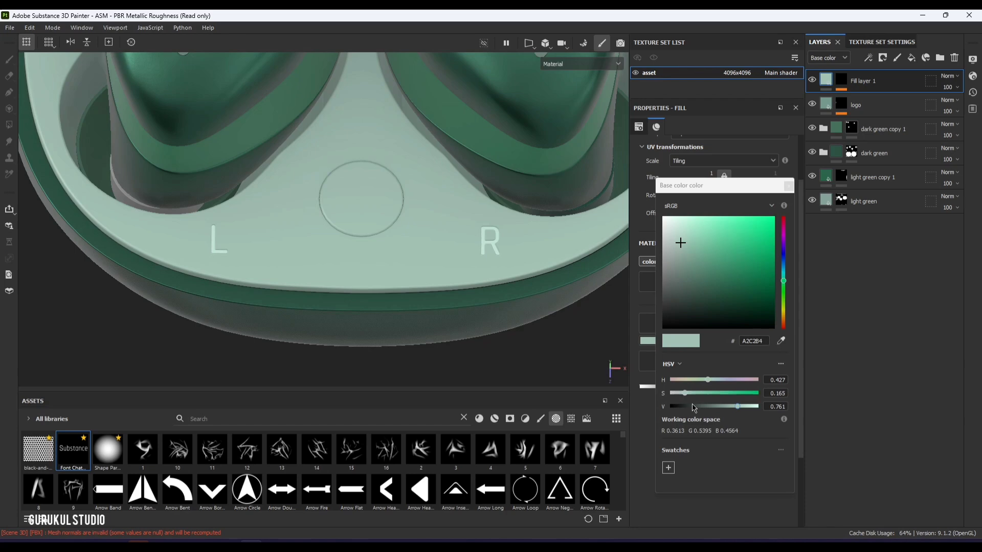
{"action": "left_click", "coordinate": [733, 407]}
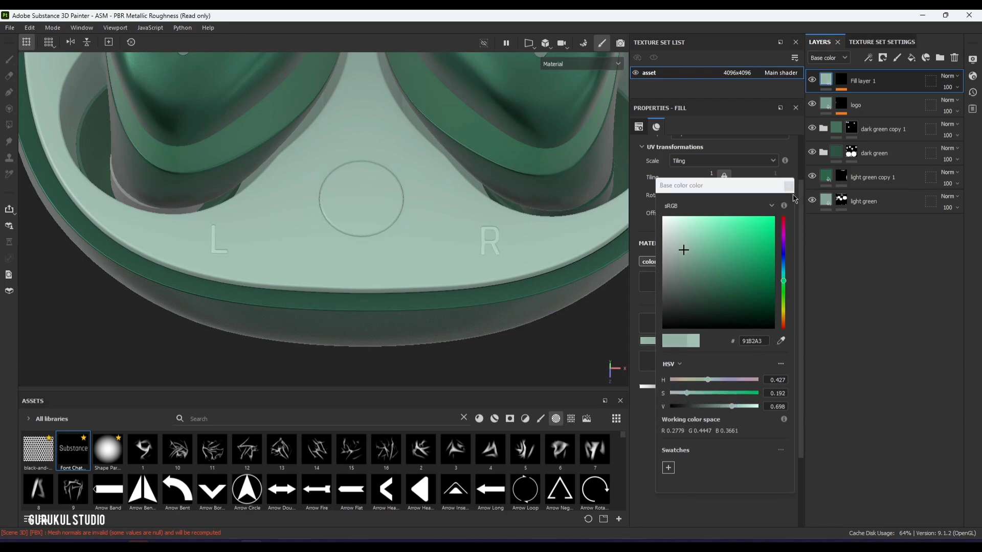
{"action": "left_click", "coordinate": [407, 193]}
Step: Open the reference photo REFIMGC3RB7Z27QGV3C.jpg from the PTRCVJ5WZWNQUTYV folder and place its window beside the model in Substance 3D Painter
{"action": "key", "text": "f"}
{"action": "left_click_drag", "start_coordinate": [383, 202], "coordinate": [491, 143], "text": "alt"}
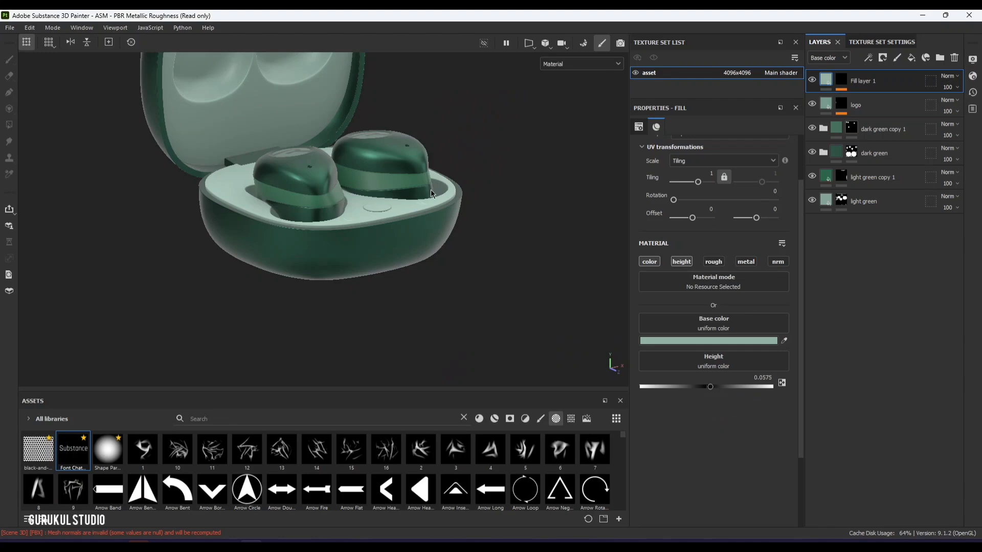
{"action": "left_click_drag", "start_coordinate": [396, 204], "coordinate": [491, 184], "text": "alt"}
{"action": "left_click_drag", "start_coordinate": [318, 228], "coordinate": [400, 266], "text": "alt"}
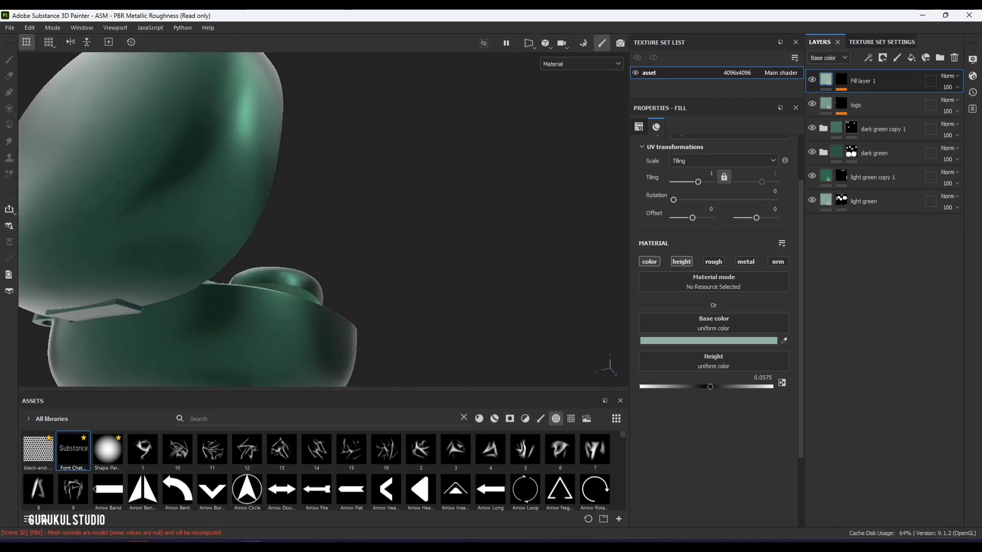
{"action": "left_click", "coordinate": [261, 539]}
{"action": "left_click", "coordinate": [322, 114]}
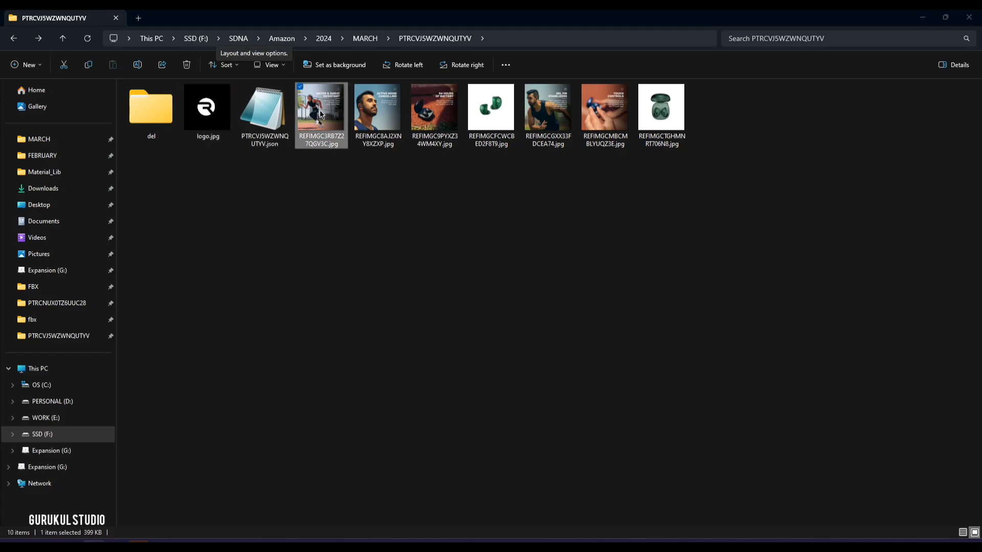
{"action": "double_click", "coordinate": [322, 113]}
{"action": "left_click_drag", "start_coordinate": [755, 19], "coordinate": [630, 169]}
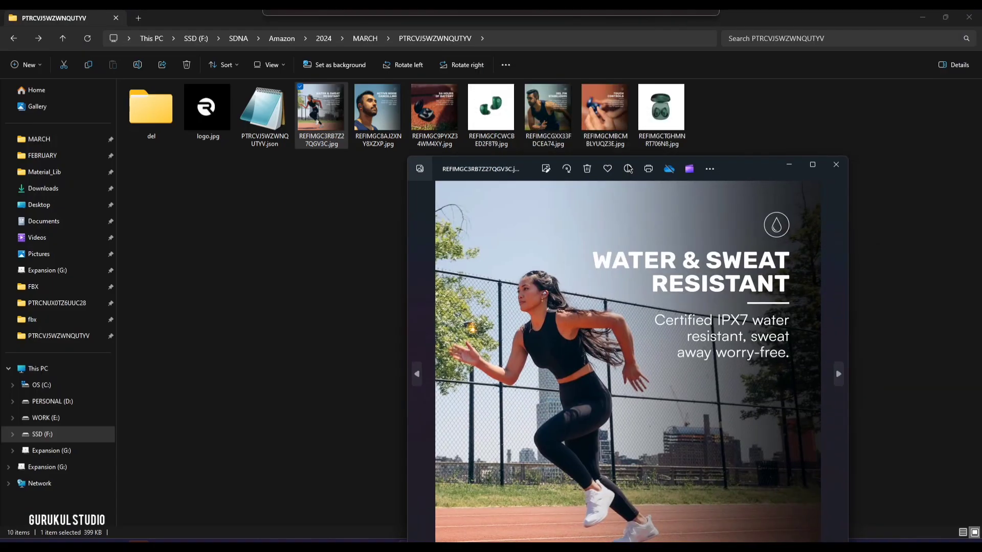
{"action": "left_click", "coordinate": [251, 540]}
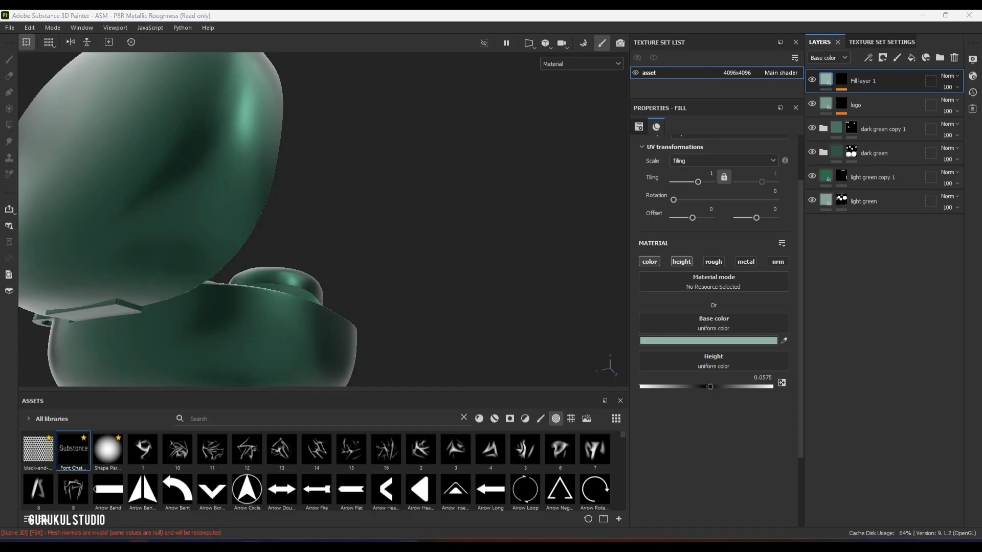
{"action": "left_click", "coordinate": [295, 540]}
{"action": "left_click_drag", "start_coordinate": [558, 162], "coordinate": [607, 58]}
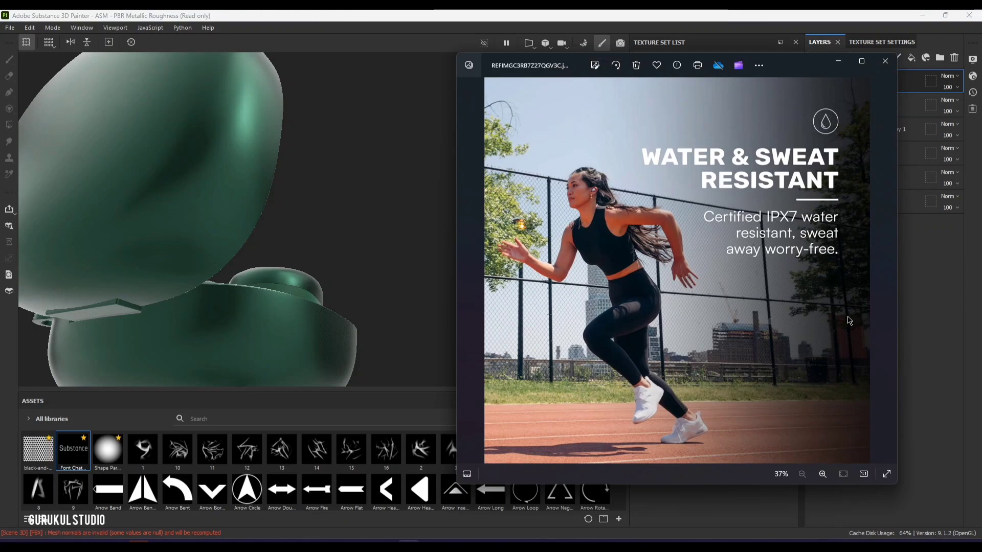
Step: Examine the reference photos for details on the case and earbuds that still need texturing, and close the image viewer
{"action": "left_click", "coordinate": [888, 272]}
{"action": "left_click", "coordinate": [887, 273]}
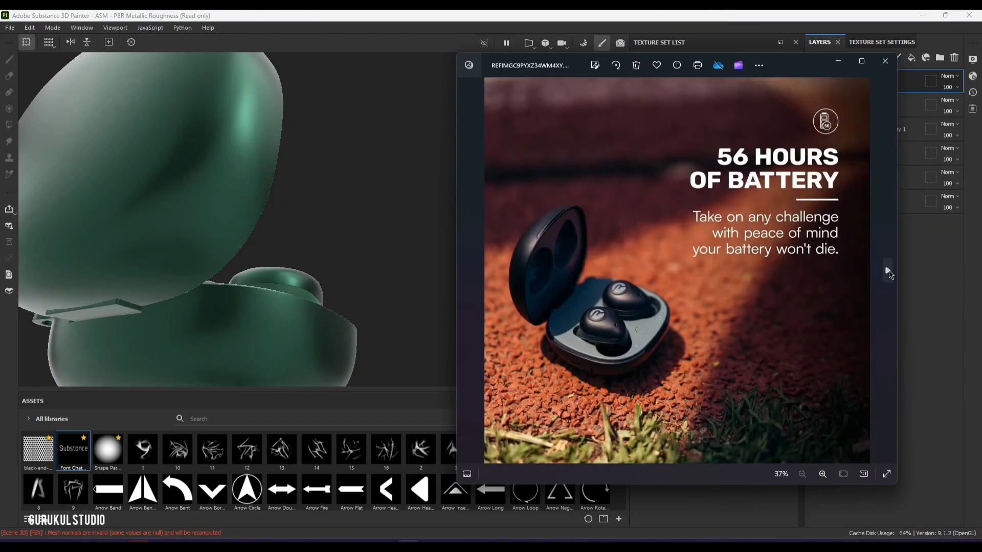
{"action": "left_click", "coordinate": [887, 272]}
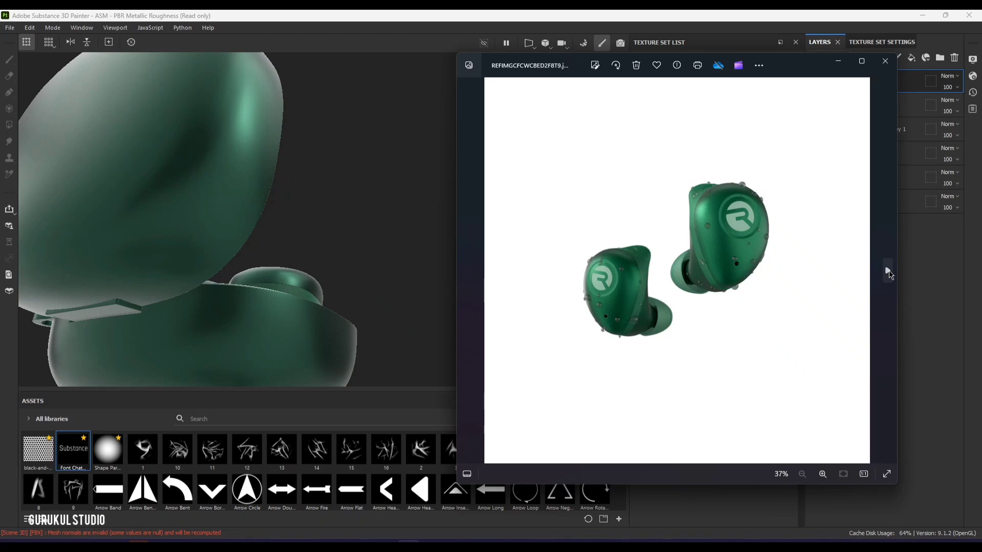
{"action": "left_click", "coordinate": [887, 273]}
{"action": "left_click", "coordinate": [888, 273]}
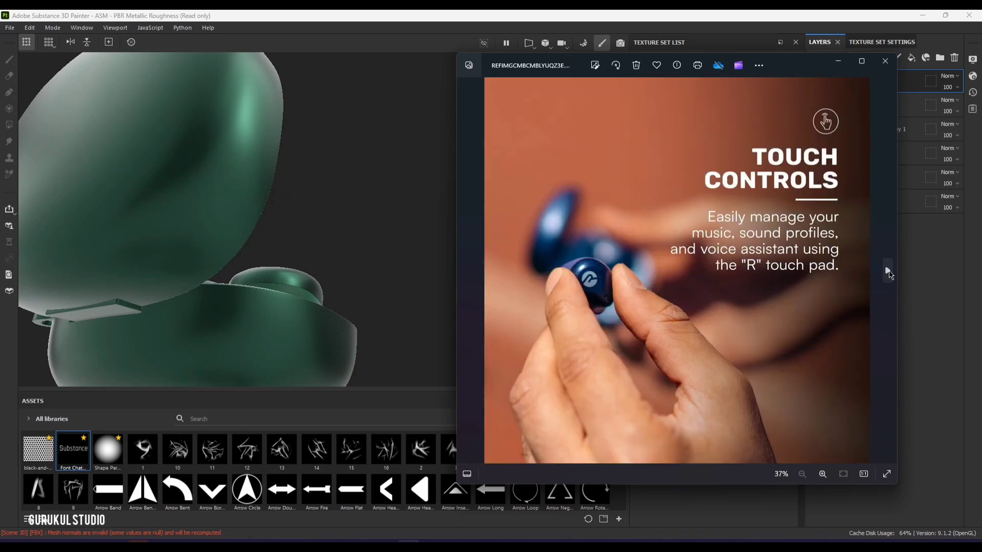
{"action": "left_click", "coordinate": [889, 273]}
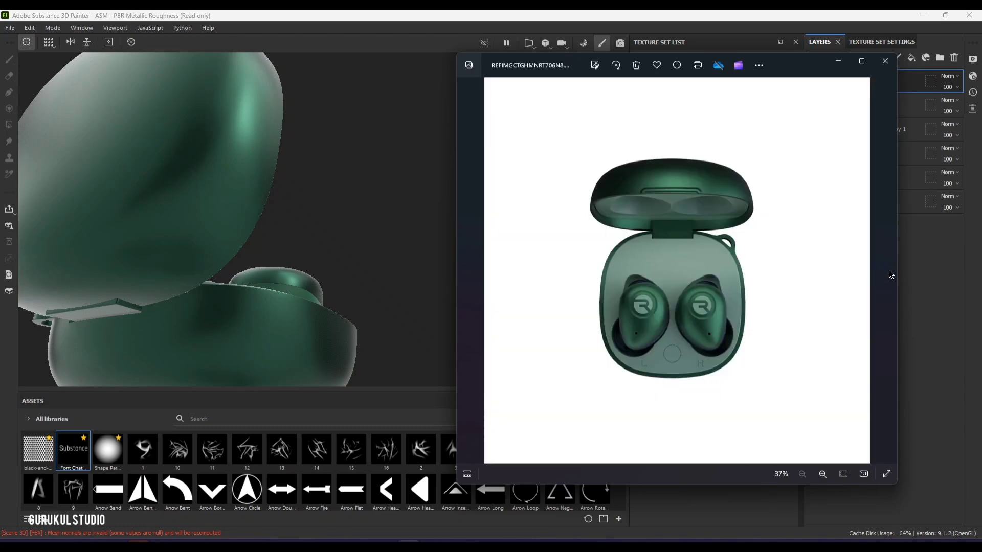
{"action": "left_click", "coordinate": [466, 272]}
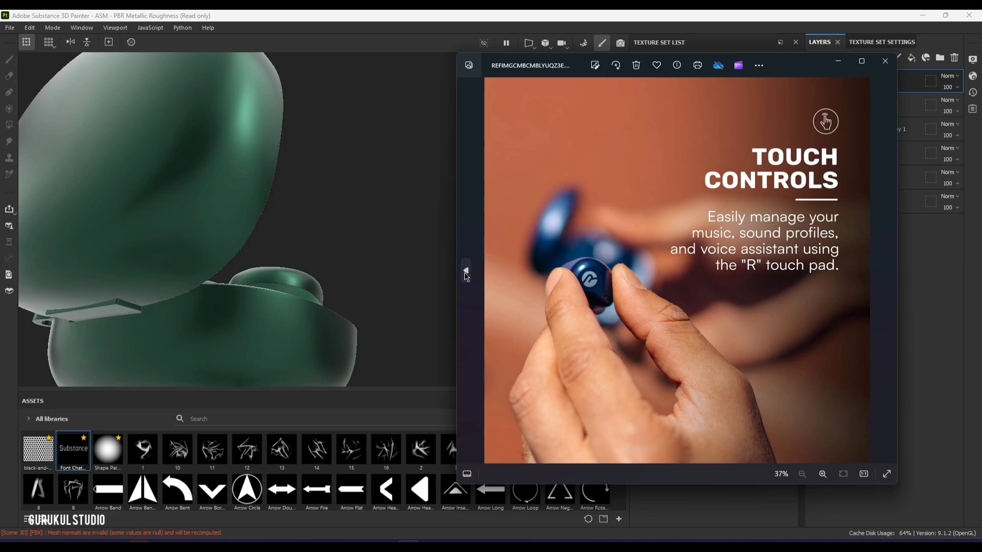
{"action": "left_click", "coordinate": [466, 272]}
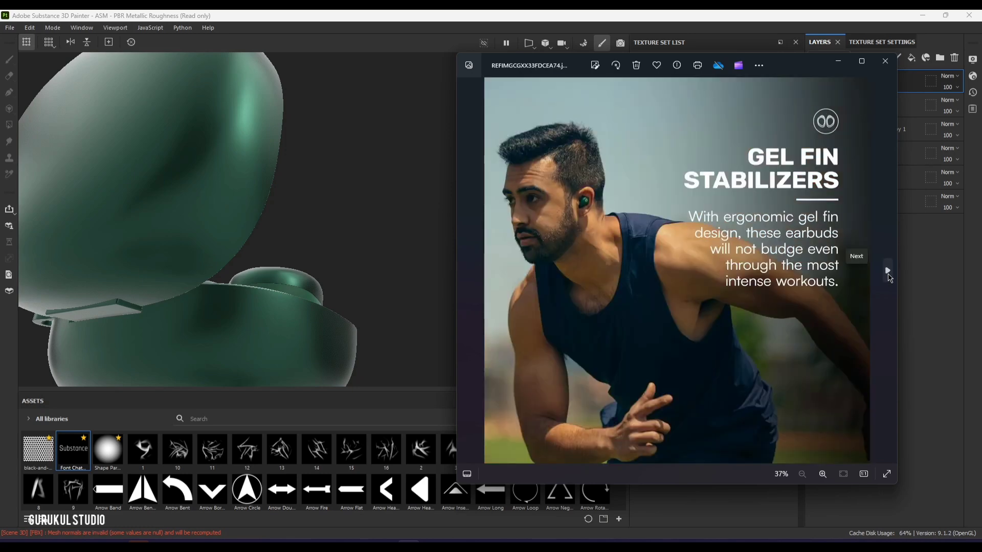
{"action": "left_click", "coordinate": [888, 272]}
{"action": "scroll", "coordinate": [583, 290], "scroll_direction": "up", "scroll_amount": 3}
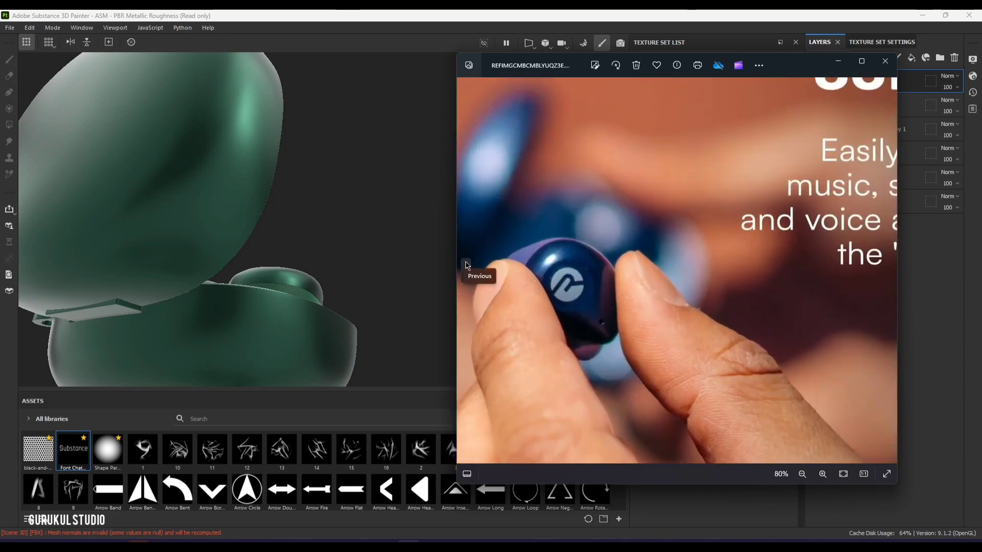
{"action": "left_click", "coordinate": [466, 266]}
{"action": "left_click", "coordinate": [466, 266]}
{"action": "left_click", "coordinate": [466, 266]}
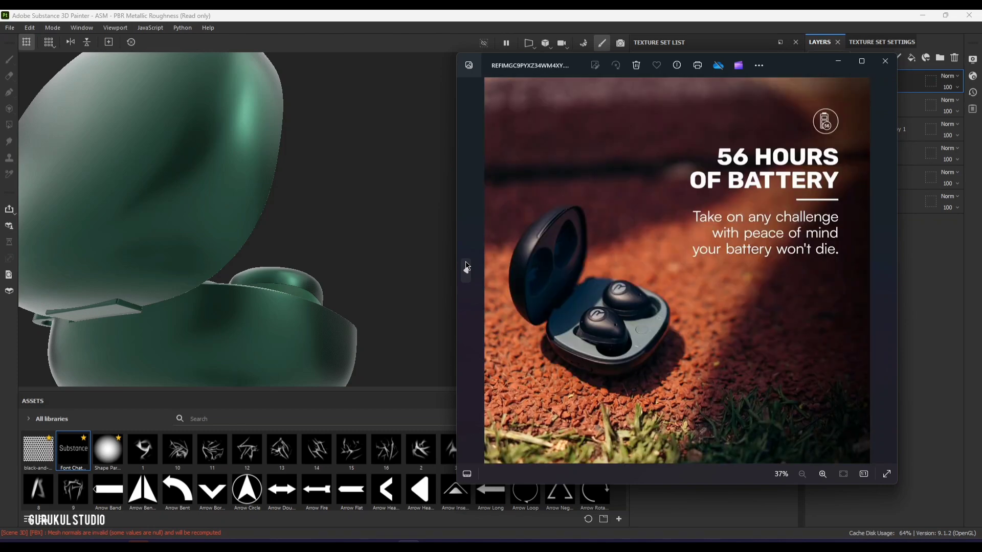
{"action": "left_click", "coordinate": [466, 266]}
{"action": "left_click", "coordinate": [466, 266]}
{"action": "left_click", "coordinate": [466, 266]}
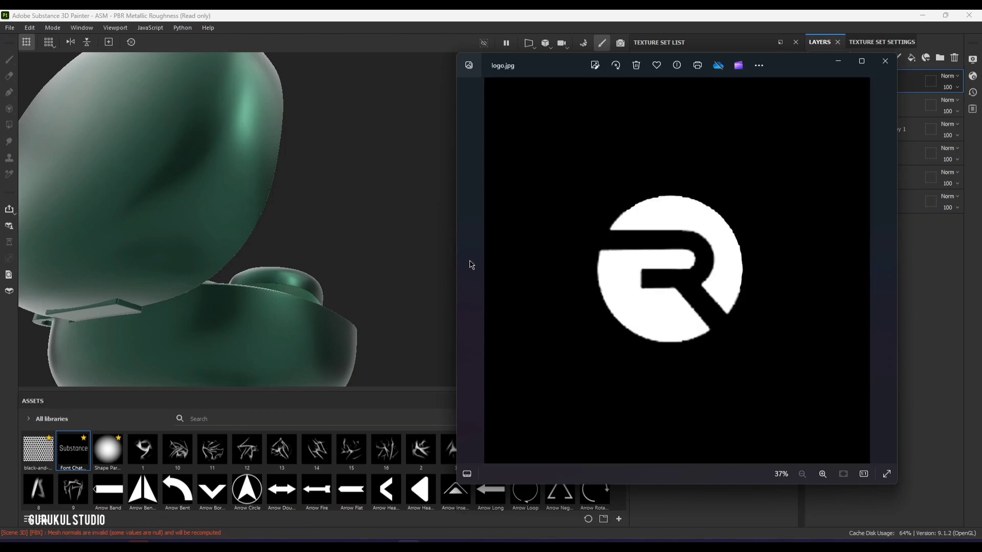
{"action": "left_click", "coordinate": [886, 61]}
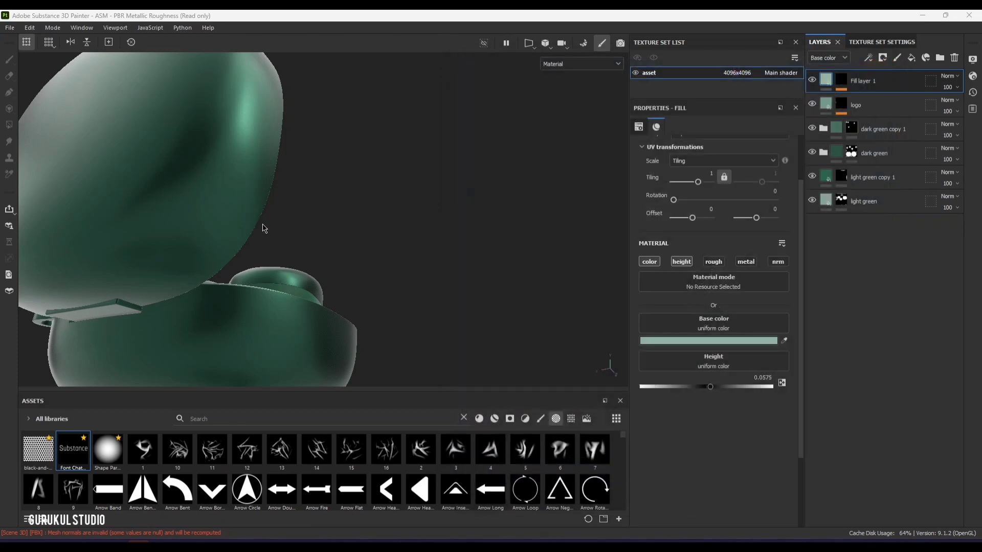
Step: Hide the interface panels and inspect the textured charging case and earbuds from the back, sides and front
{"action": "scroll", "coordinate": [262, 223], "scroll_direction": "down", "scroll_amount": 5}
{"action": "left_click_drag", "start_coordinate": [330, 251], "coordinate": [46, 300], "text": "alt"}
{"action": "left_click_drag", "start_coordinate": [286, 205], "coordinate": [192, 331], "text": "alt"}
{"action": "middle_click_drag", "start_coordinate": [258, 322], "coordinate": [355, 288], "text": "alt"}
{"action": "left_click_drag", "start_coordinate": [355, 287], "coordinate": [651, 249], "text": "alt"}
{"action": "left_click_drag", "start_coordinate": [315, 272], "coordinate": [469, 288], "text": "alt"}
{"action": "key", "text": "Tab"}
{"action": "middle_click_drag", "start_coordinate": [360, 379], "coordinate": [469, 269], "text": "alt"}
{"action": "left_click_drag", "start_coordinate": [469, 270], "coordinate": [599, 302], "text": "alt"}
{"action": "scroll", "coordinate": [520, 302], "scroll_direction": "down", "scroll_amount": 3}
{"action": "middle_click_drag", "start_coordinate": [519, 302], "coordinate": [425, 301], "text": "alt"}
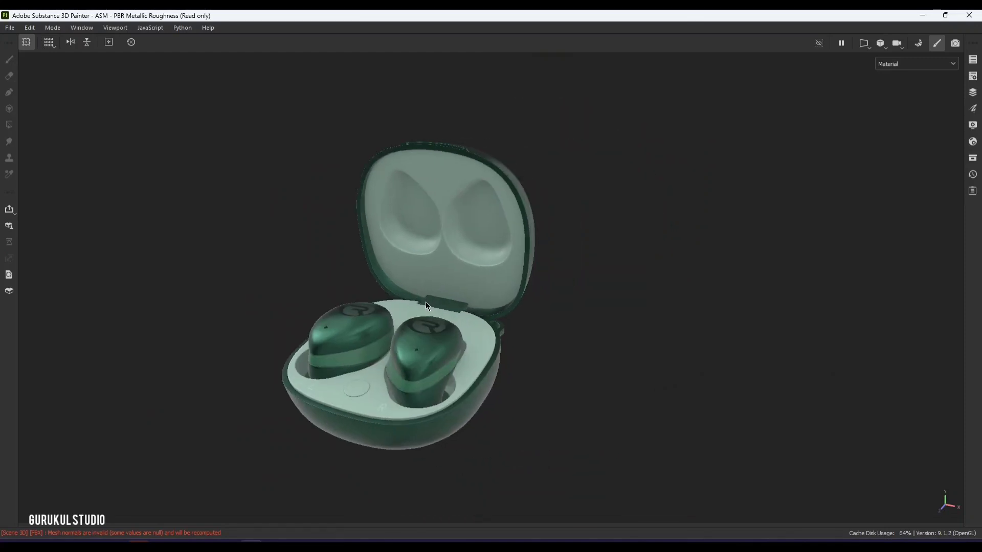